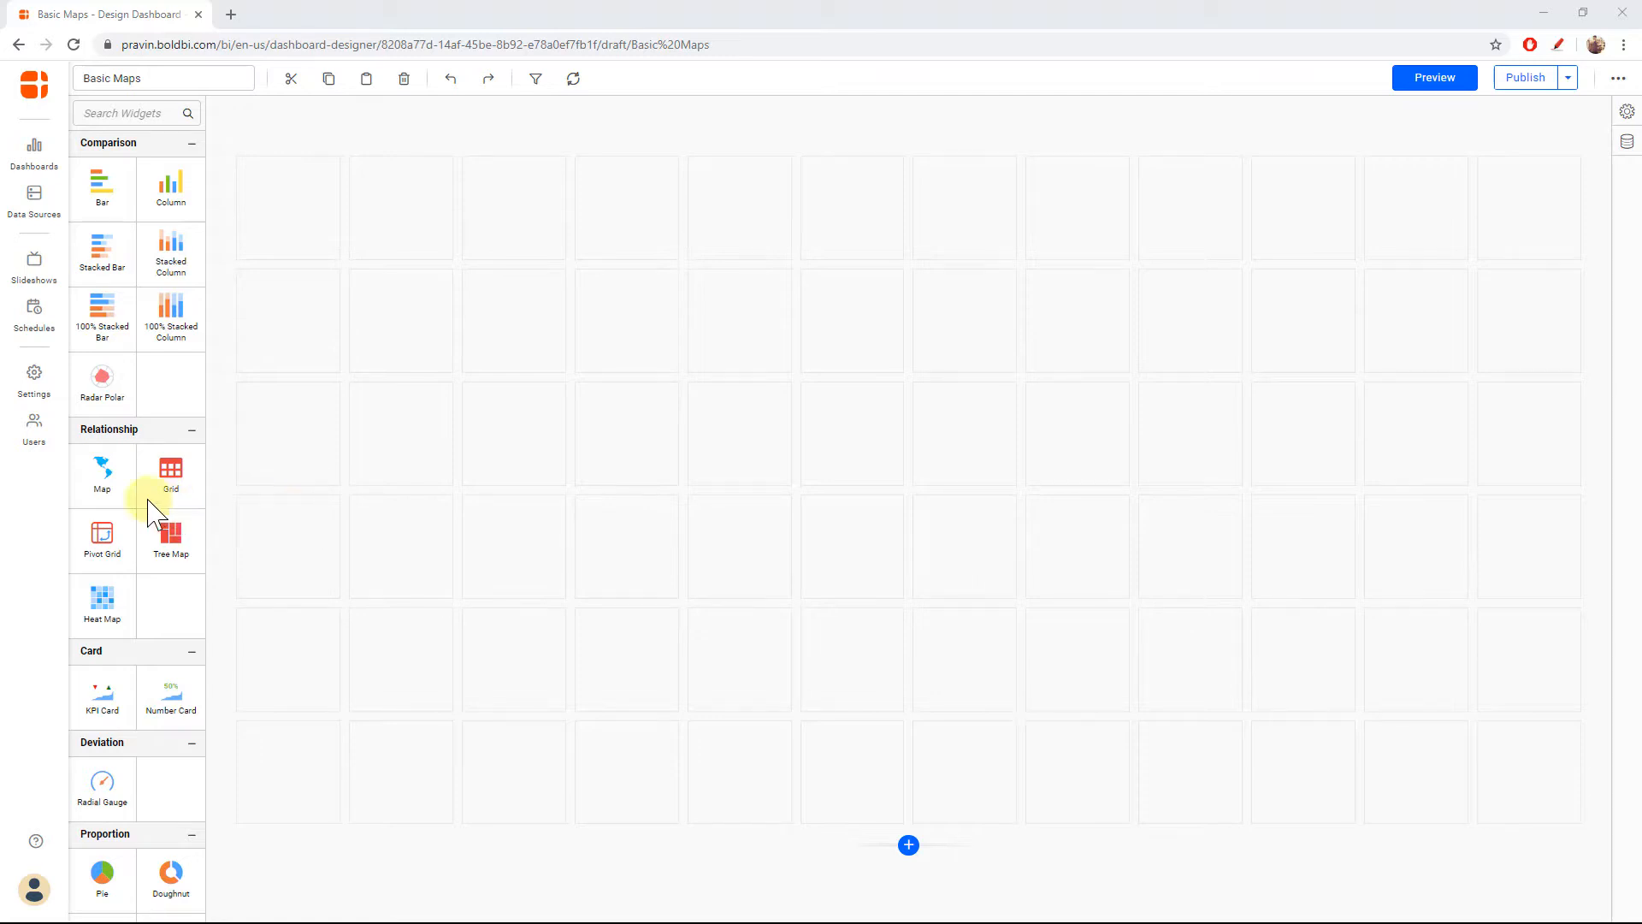
Add a Map widget to the upper part of the dashboard canvas and check the map type in its properties.
drag(111, 471, 945, 520)
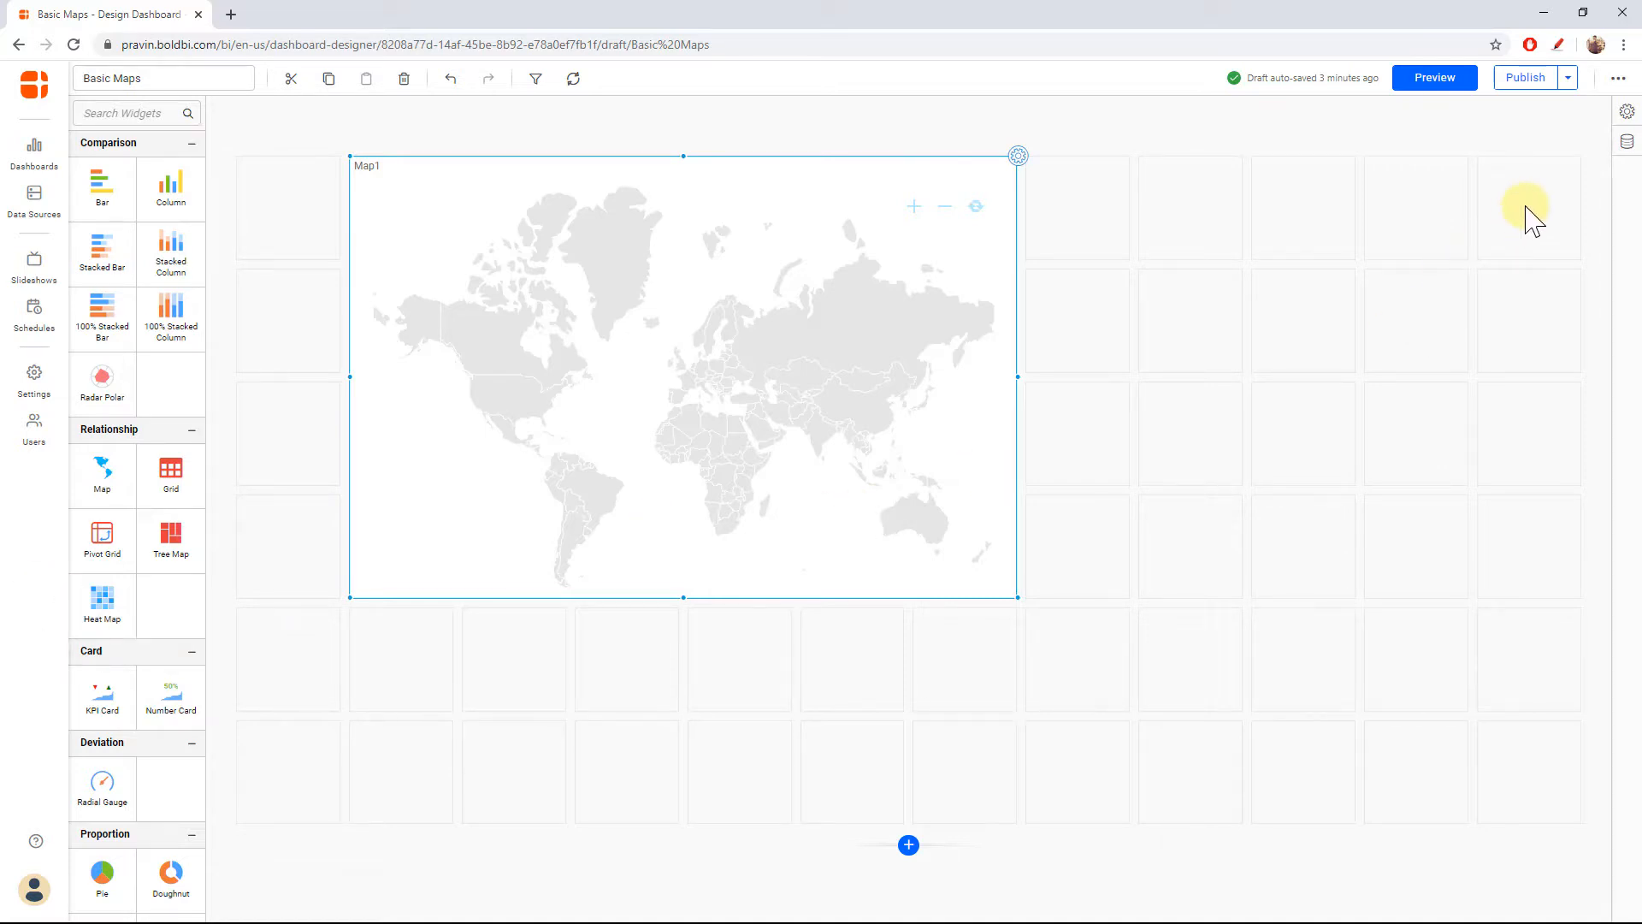
click(1627, 111)
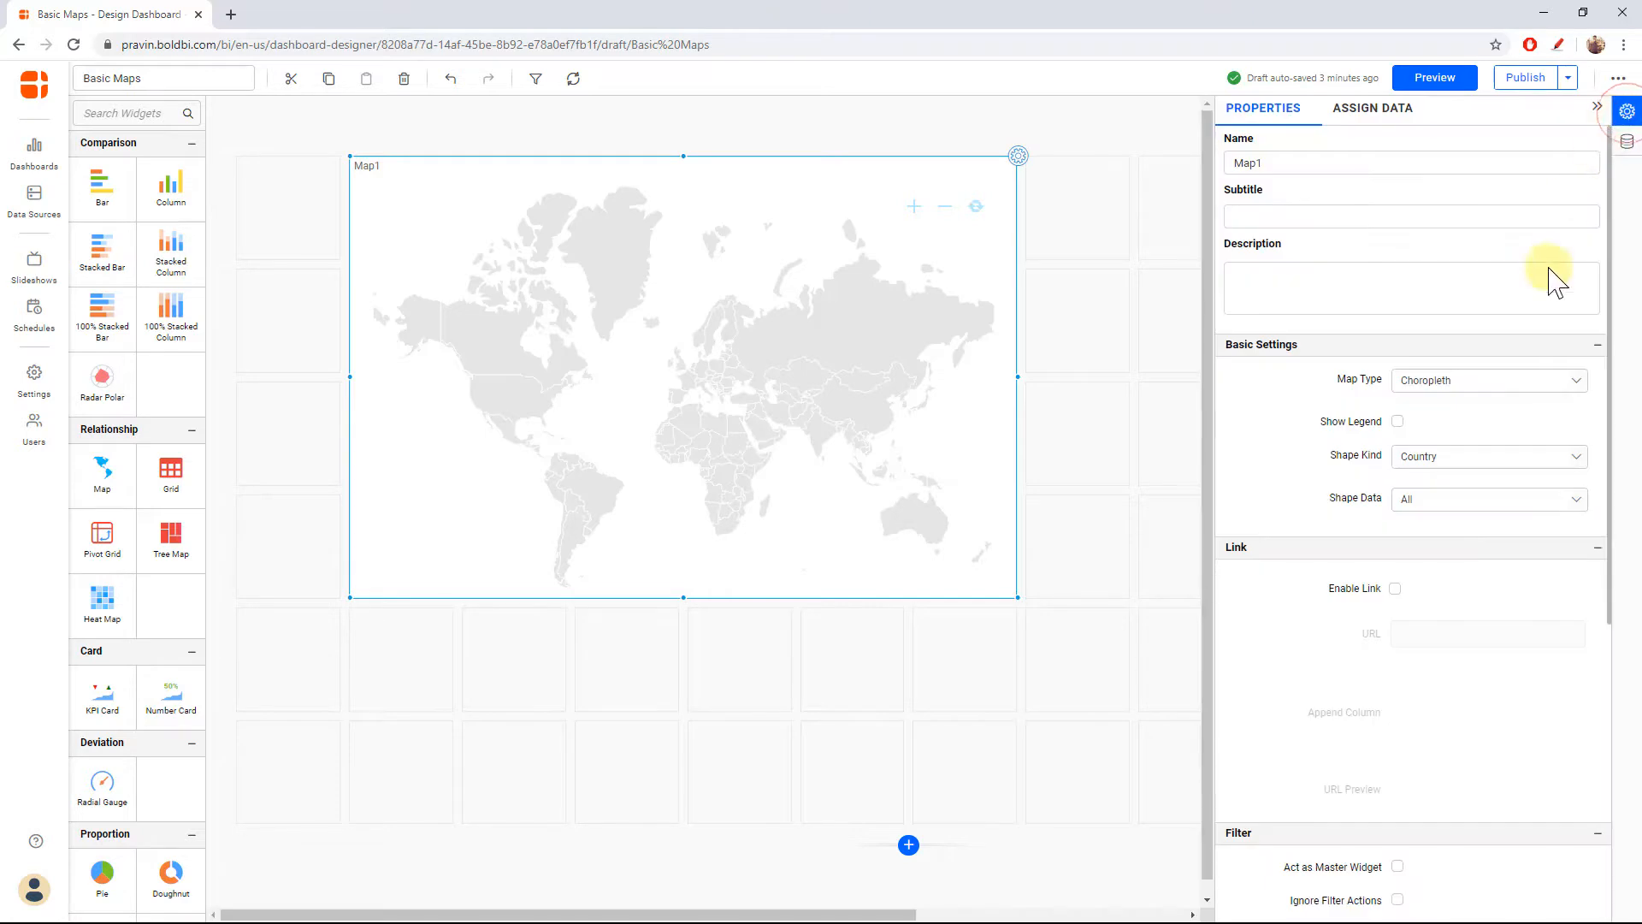
click(1495, 380)
click(1495, 376)
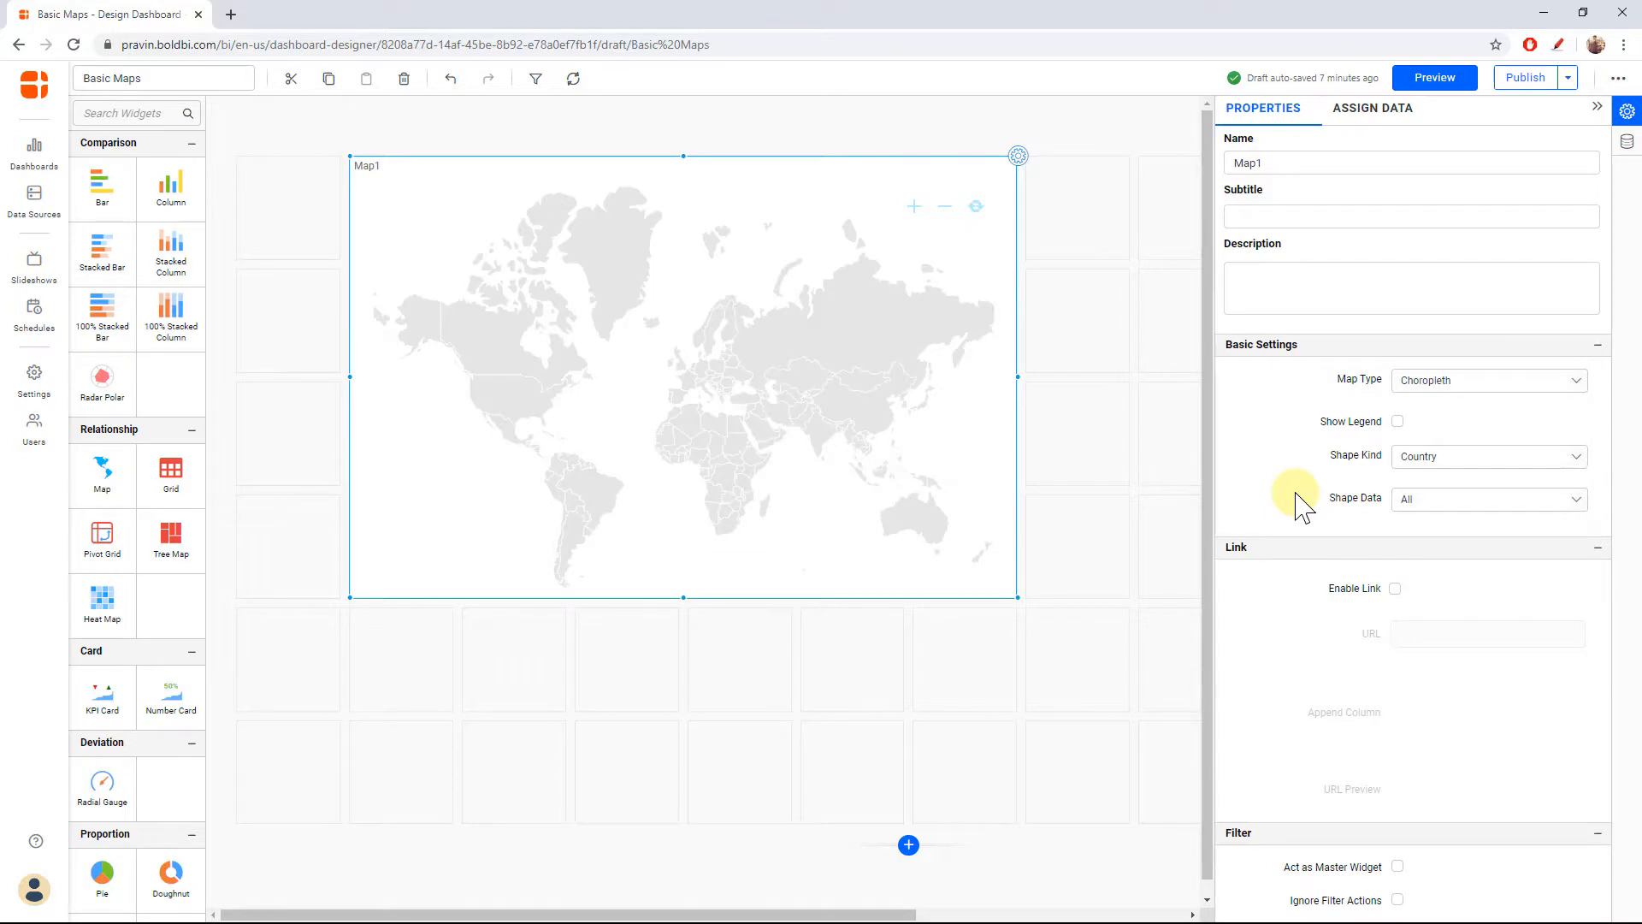
Try the Continent, Country and State shape kinds for the map and browse the shape data available for them.
click(1430, 459)
click(1439, 482)
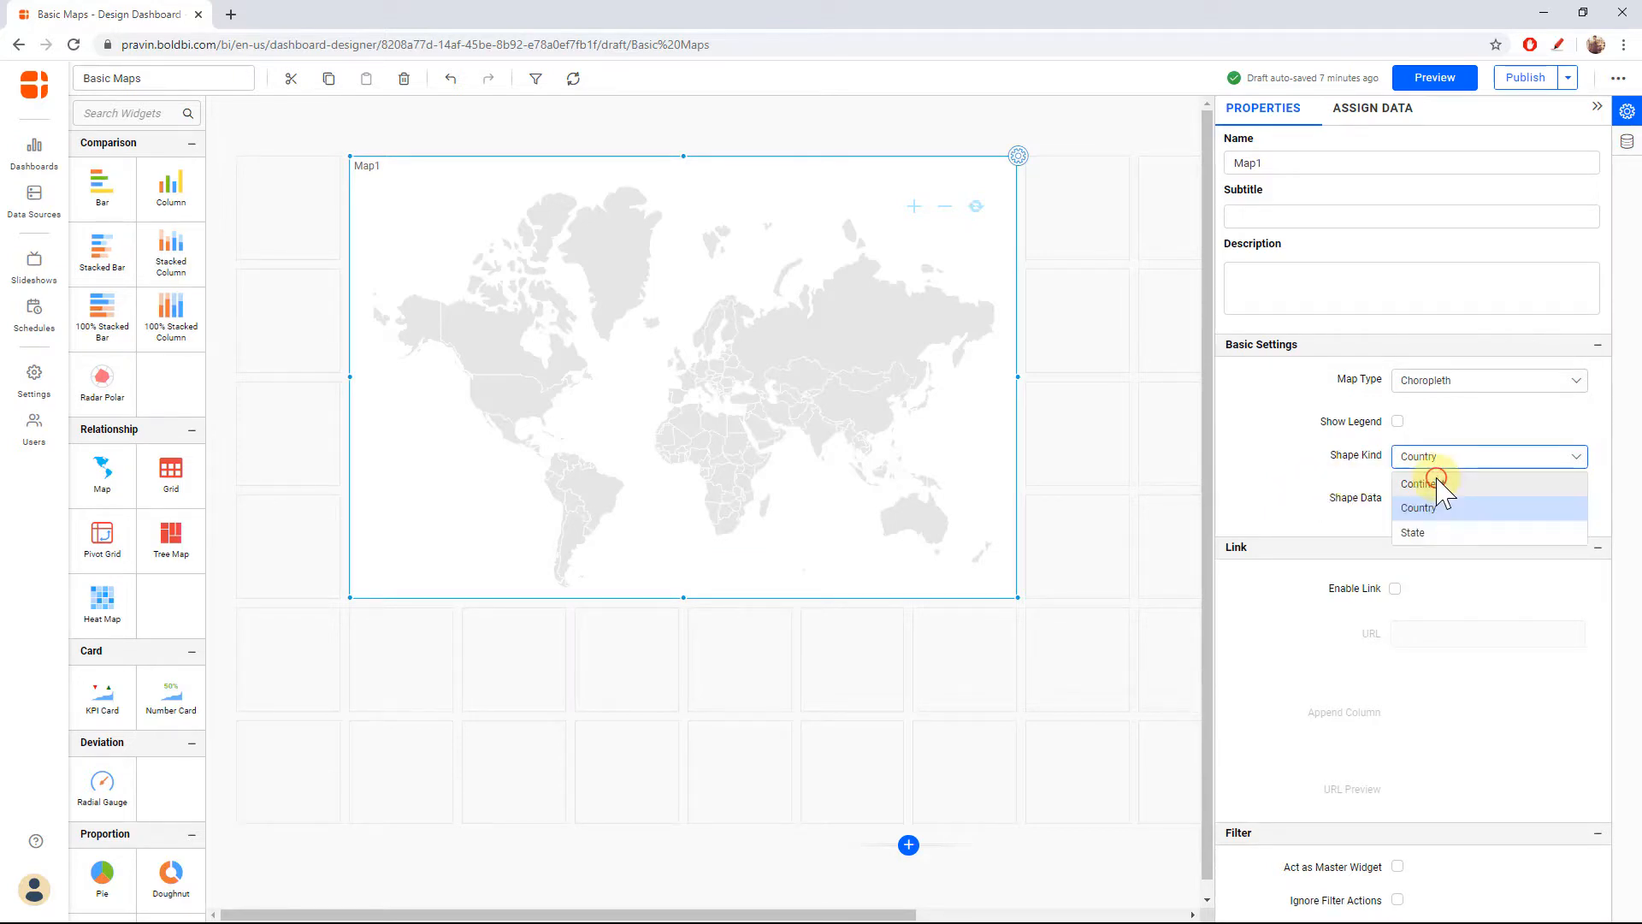
click(1437, 504)
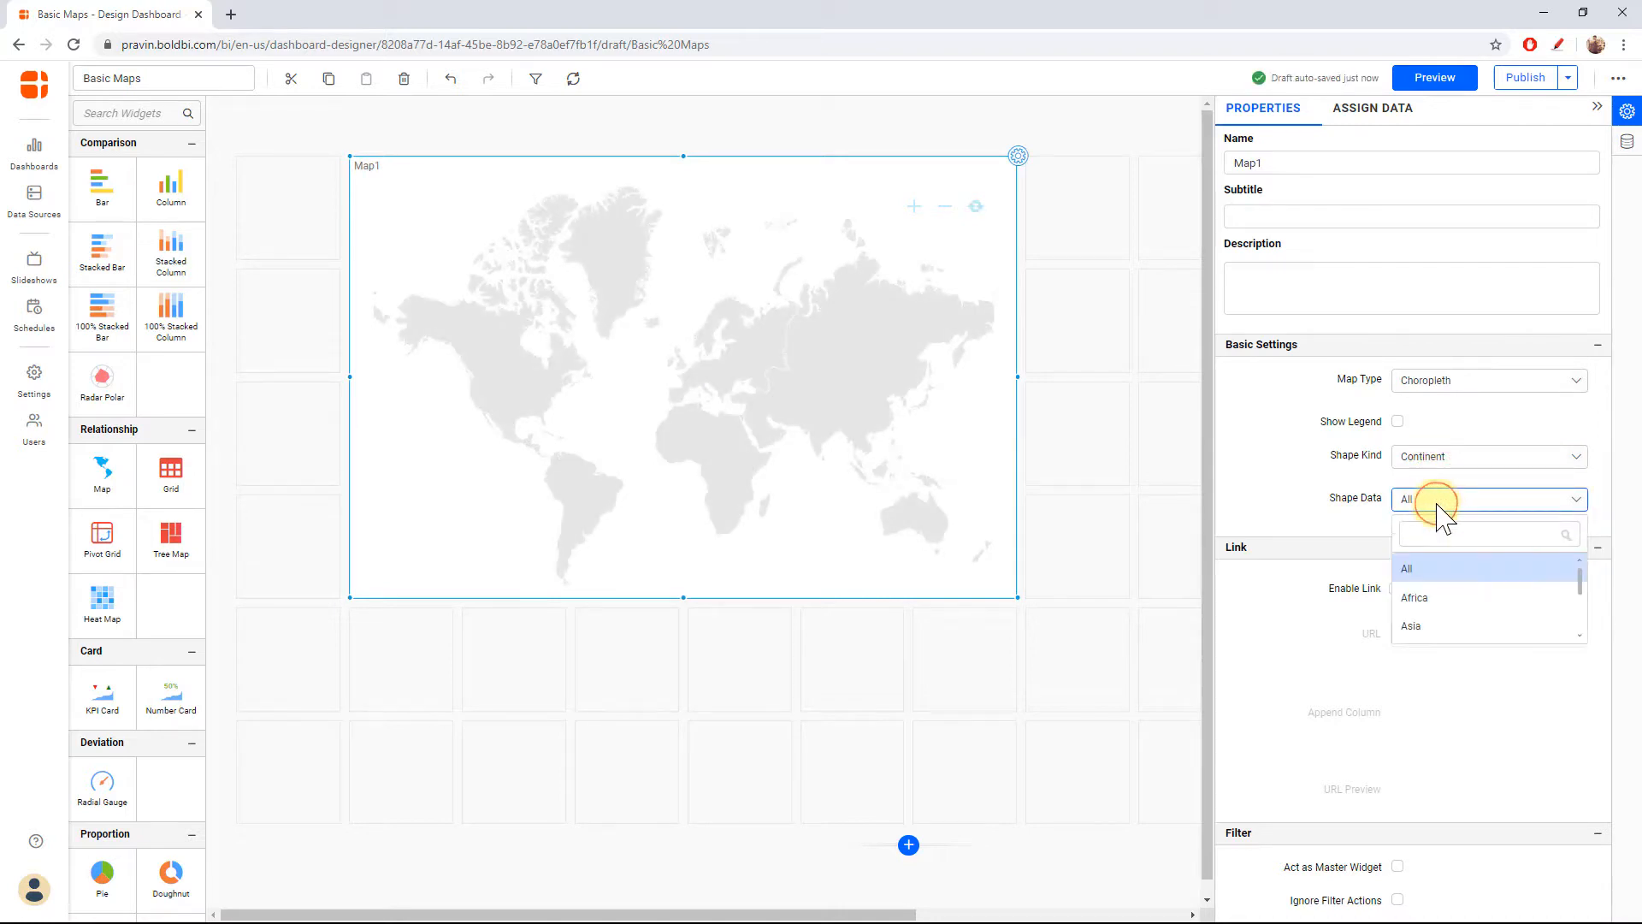
click(1442, 456)
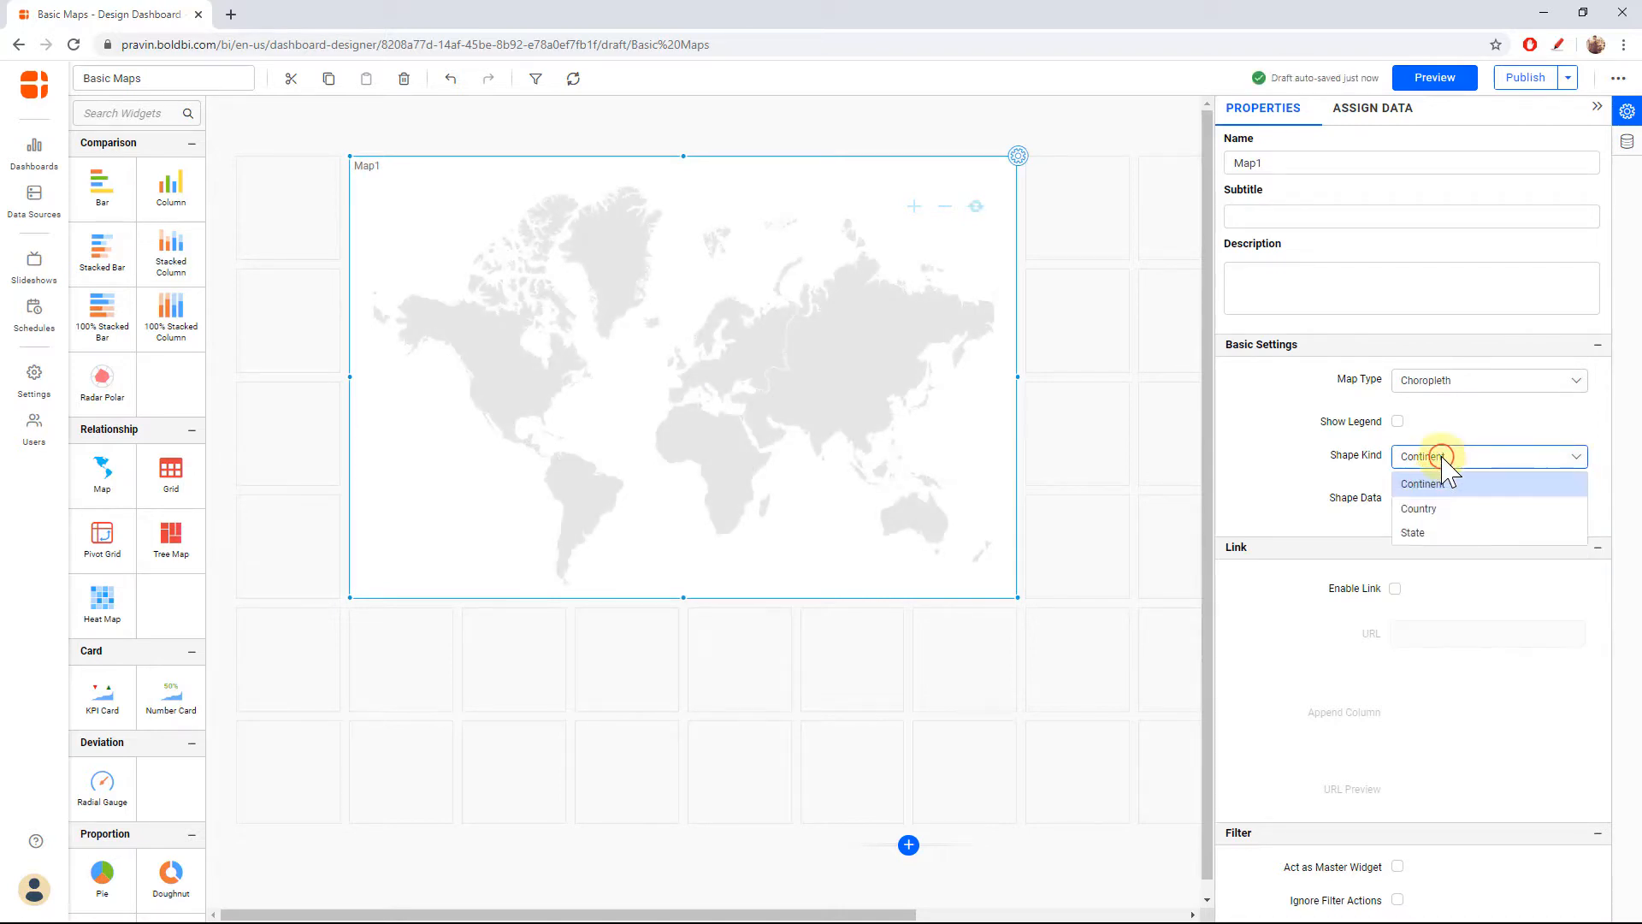
click(1445, 508)
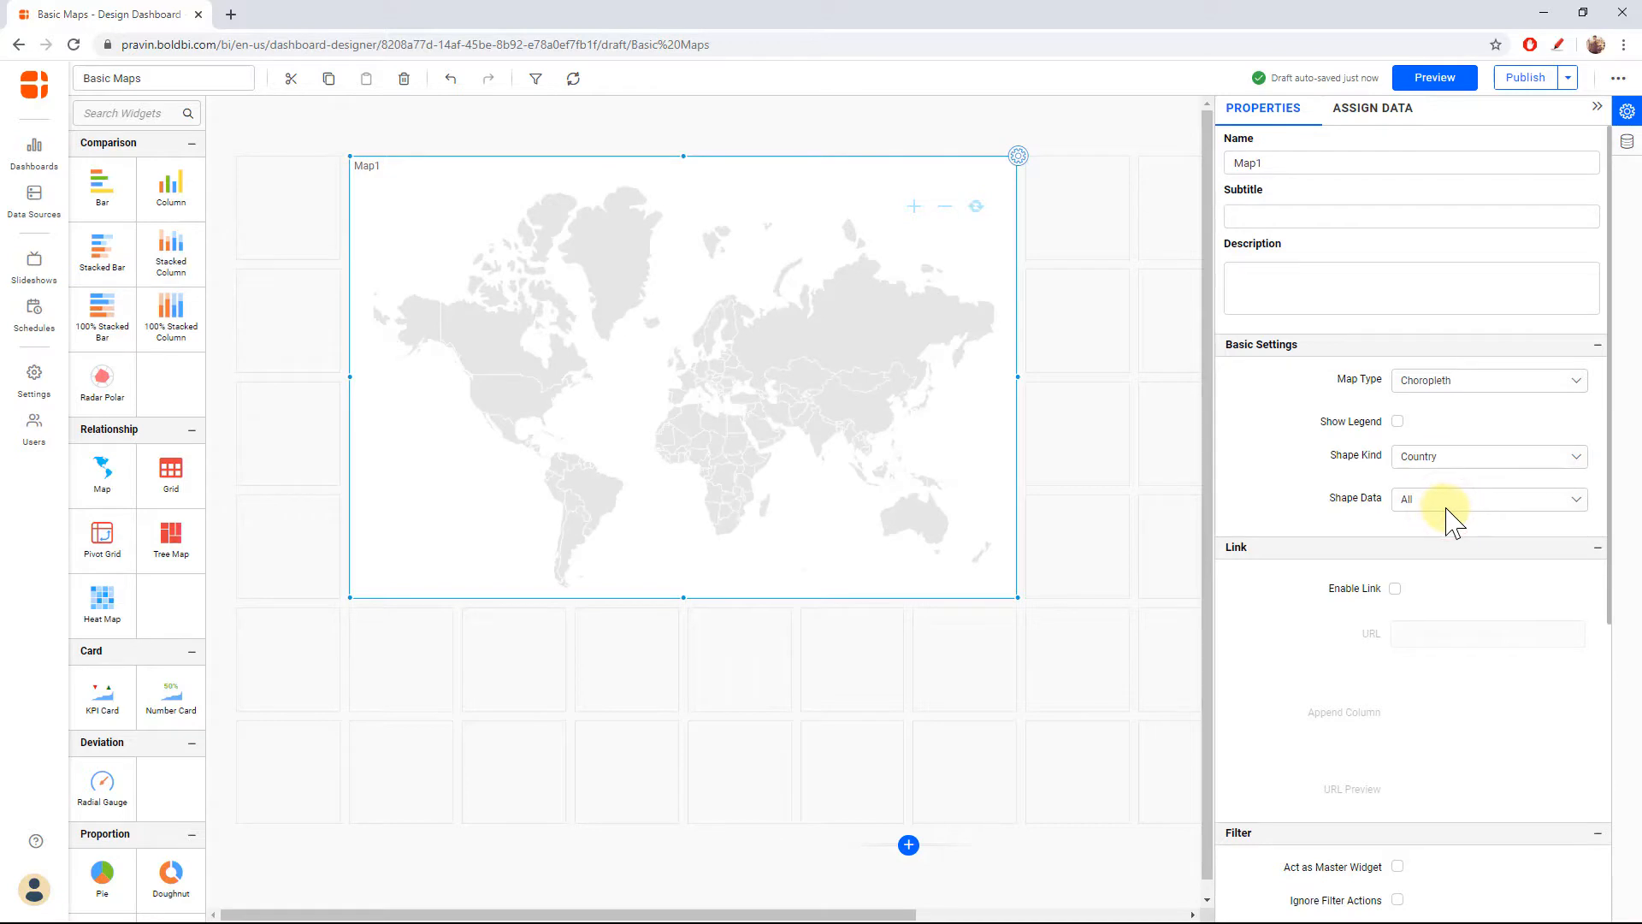
click(1447, 505)
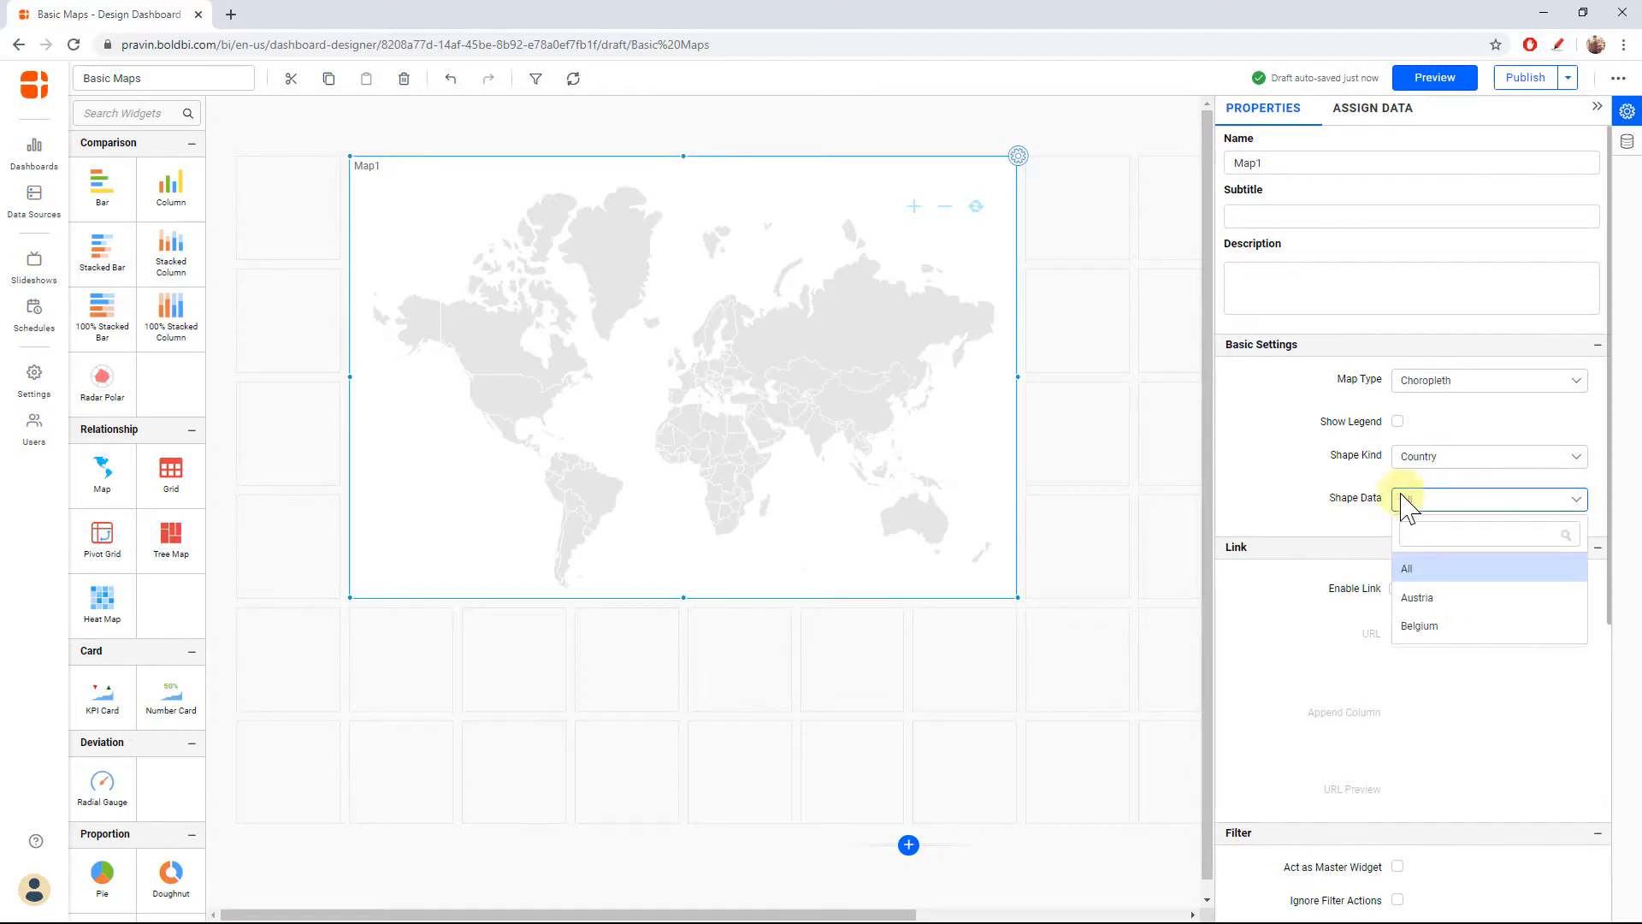
click(1363, 496)
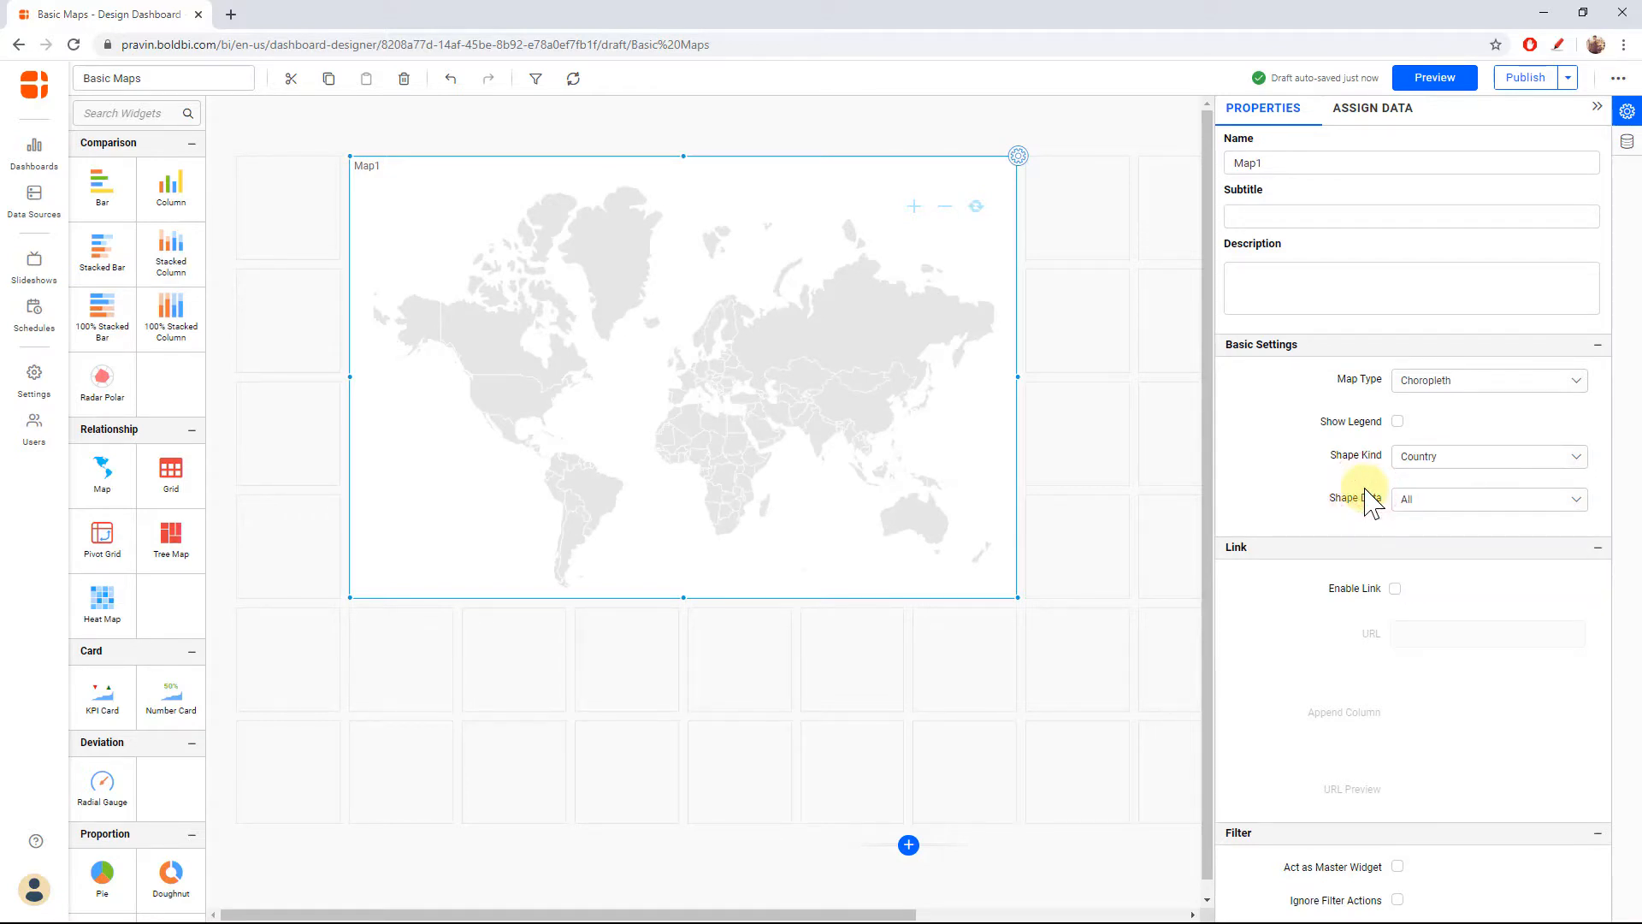
click(1415, 460)
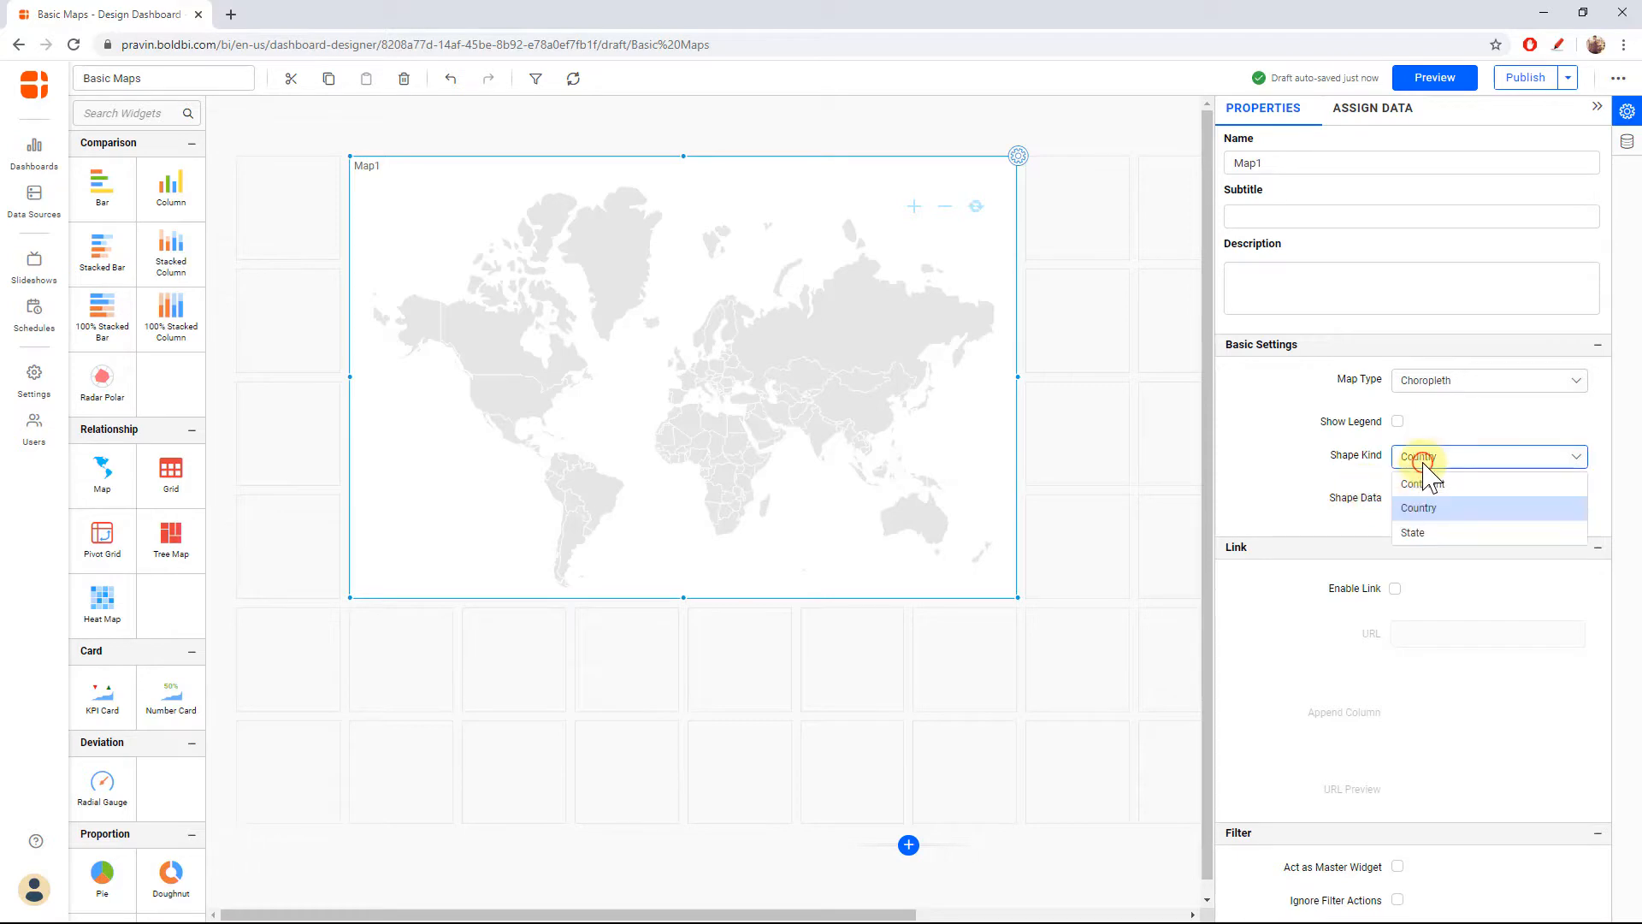
click(1435, 533)
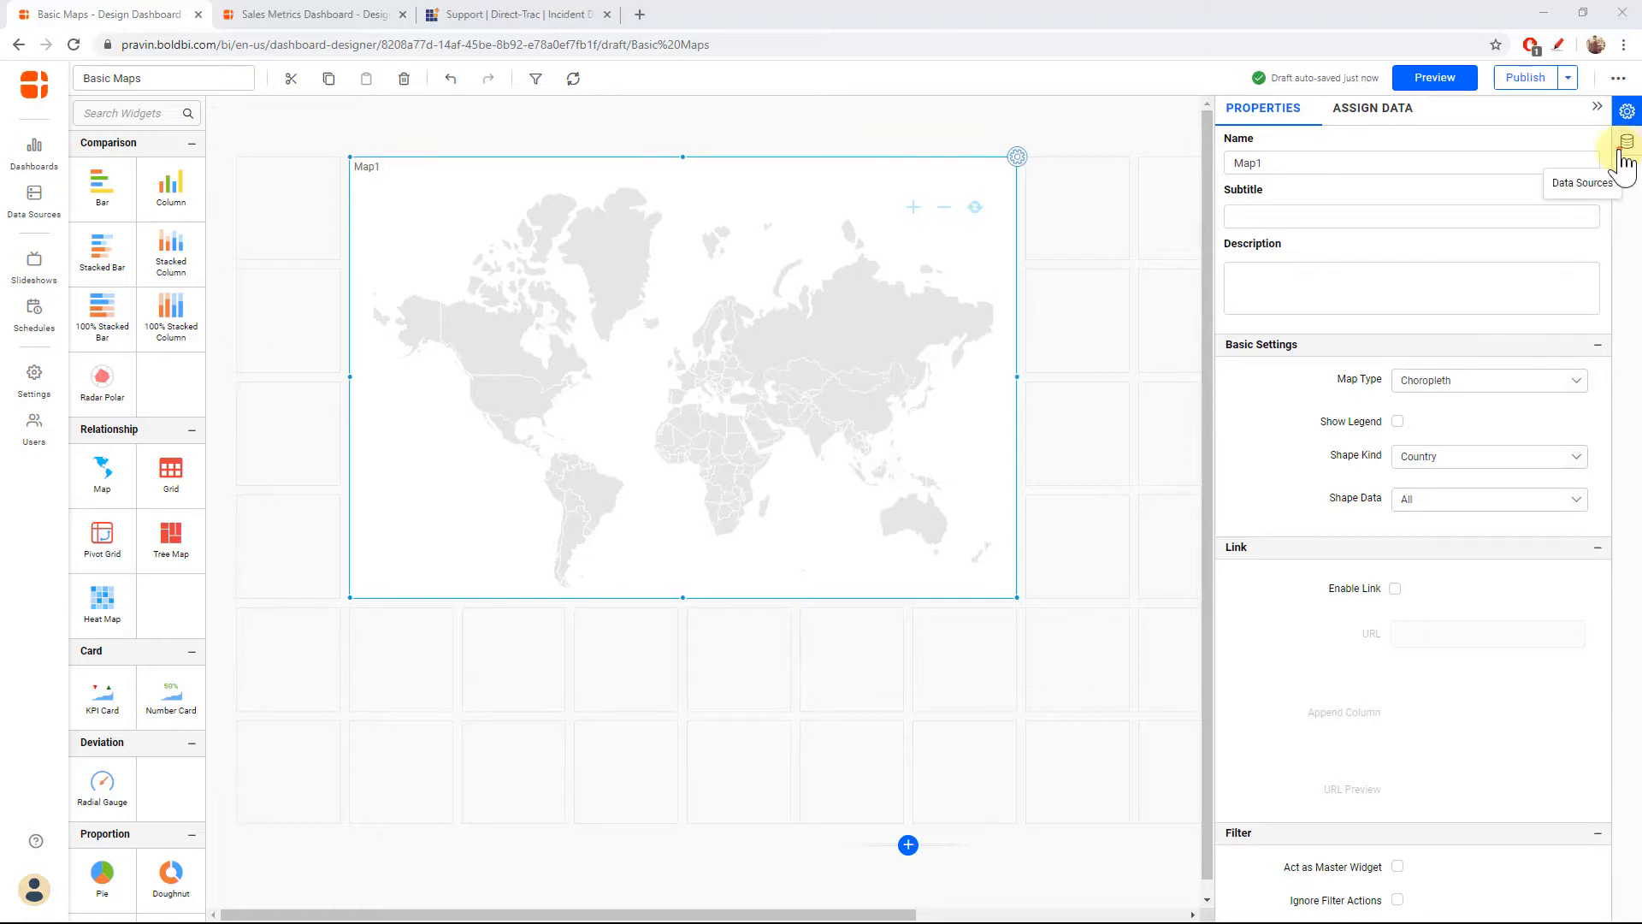
Assign the map's data with Quantity as location value, ShipCountry as location name and Order Total as location tooltip.
click(1627, 141)
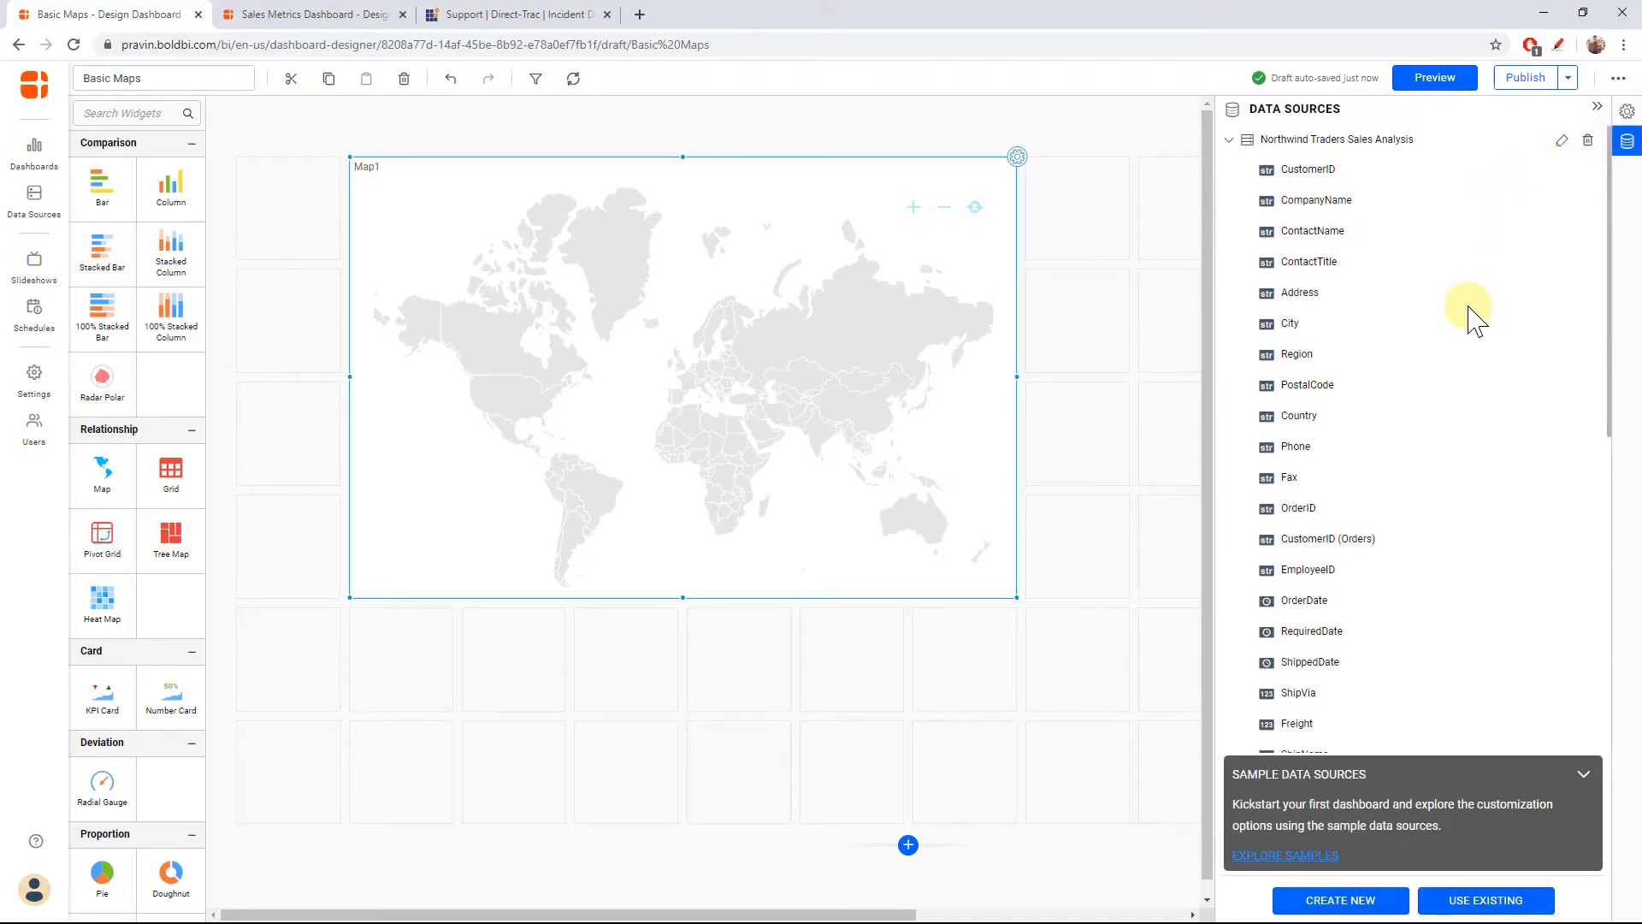
scroll(1467, 306, down, 2)
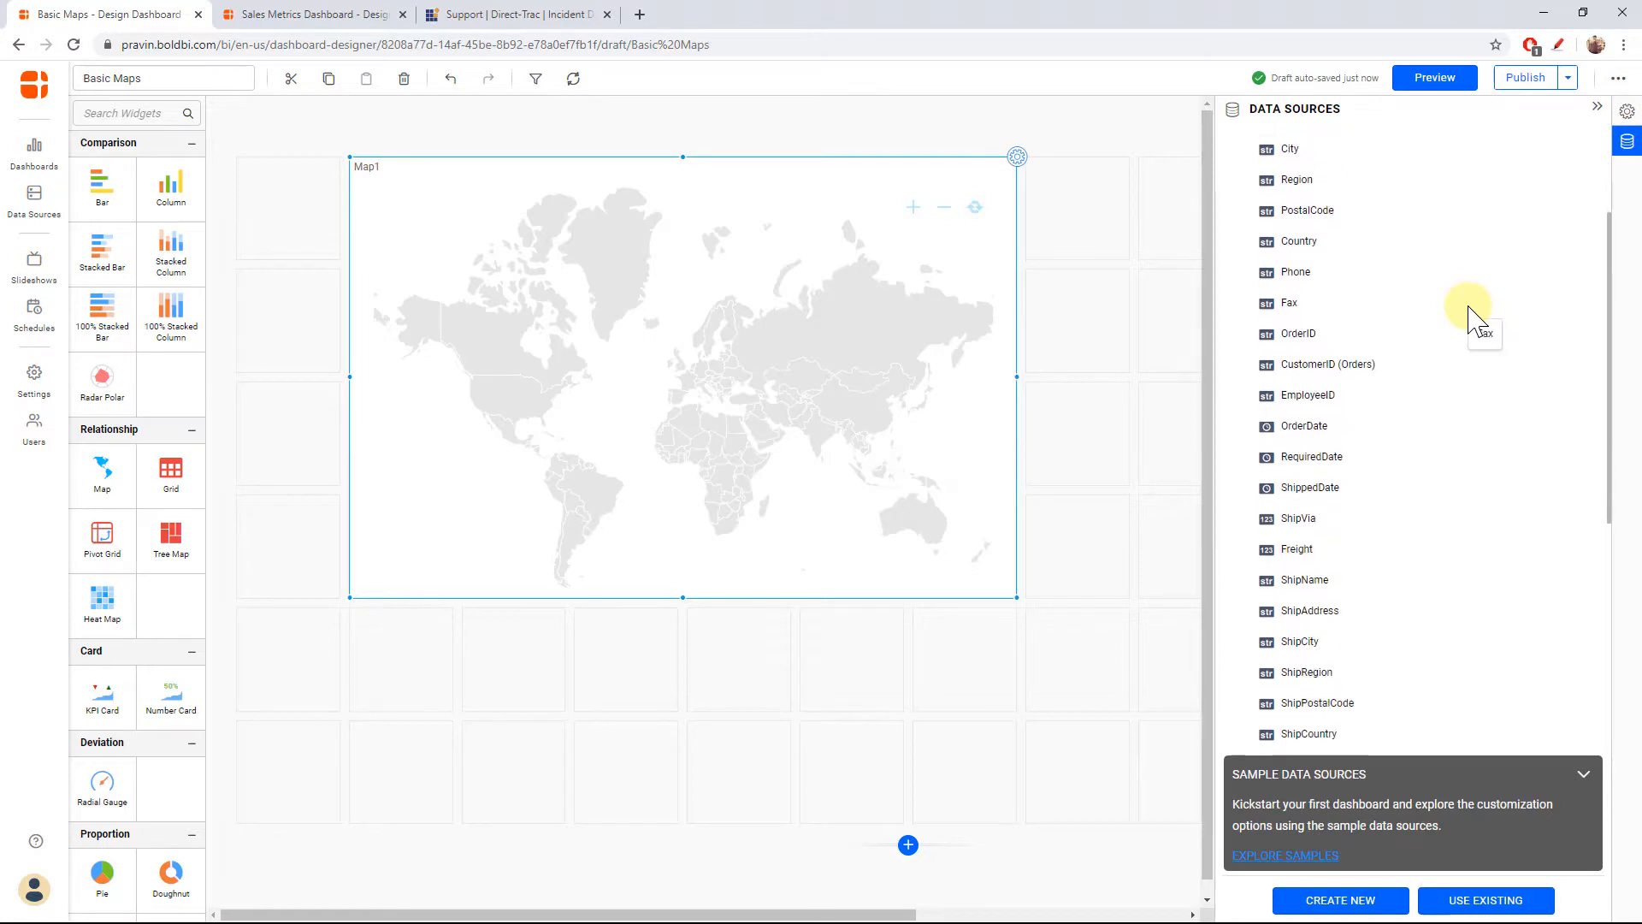
scroll(1468, 307, up, 2)
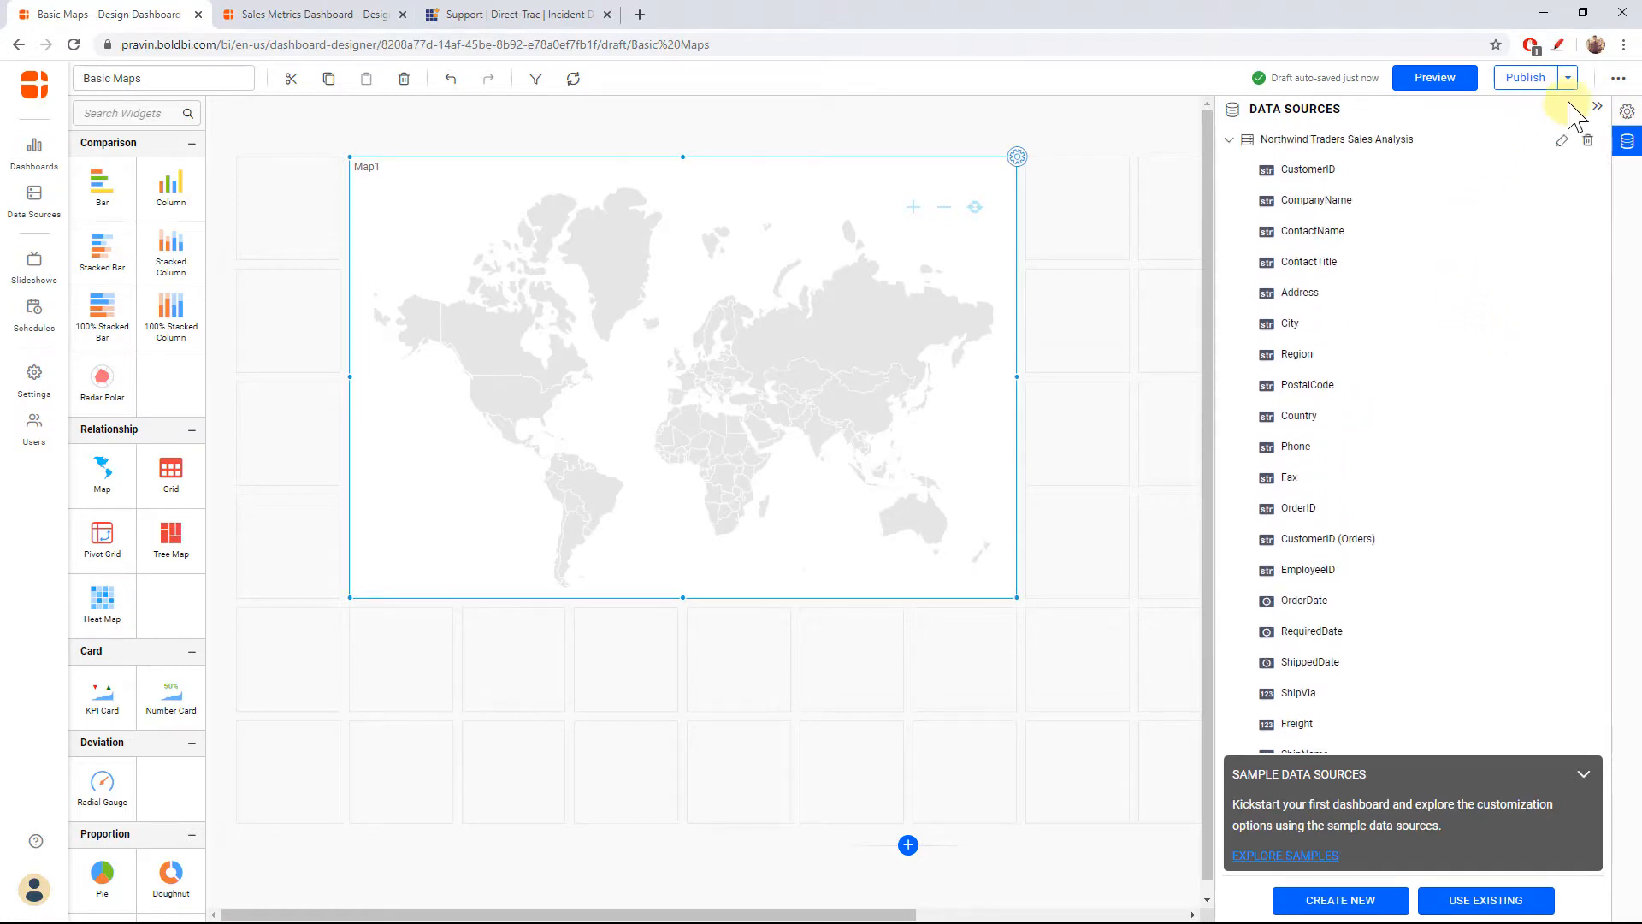
click(1628, 112)
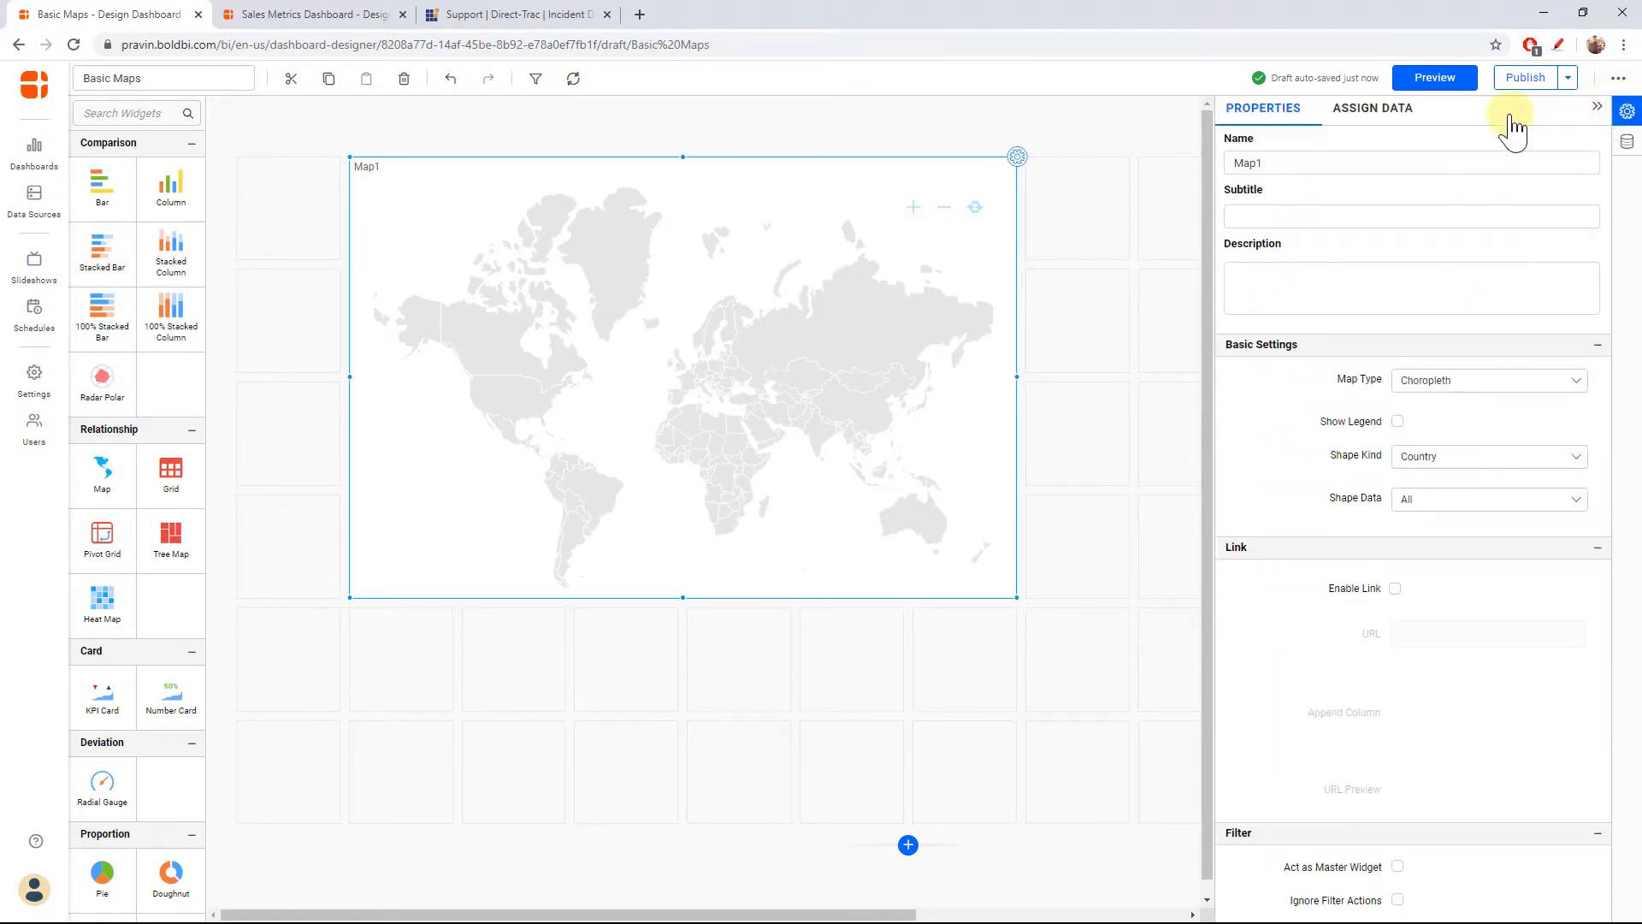
click(1406, 118)
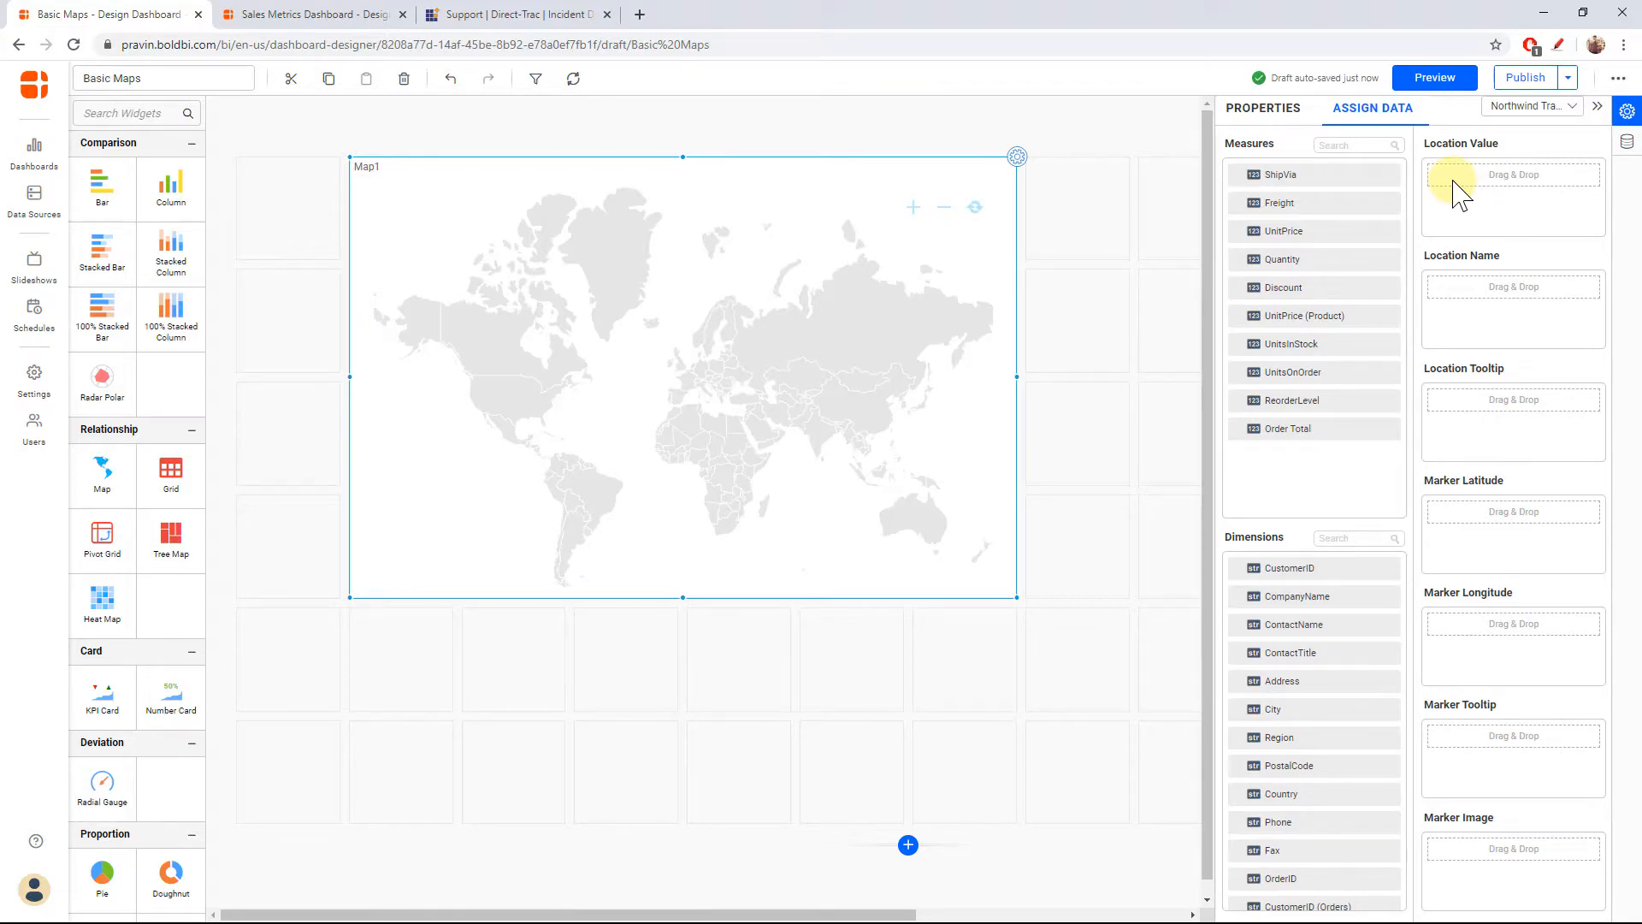
scroll(1300, 795, down, 2)
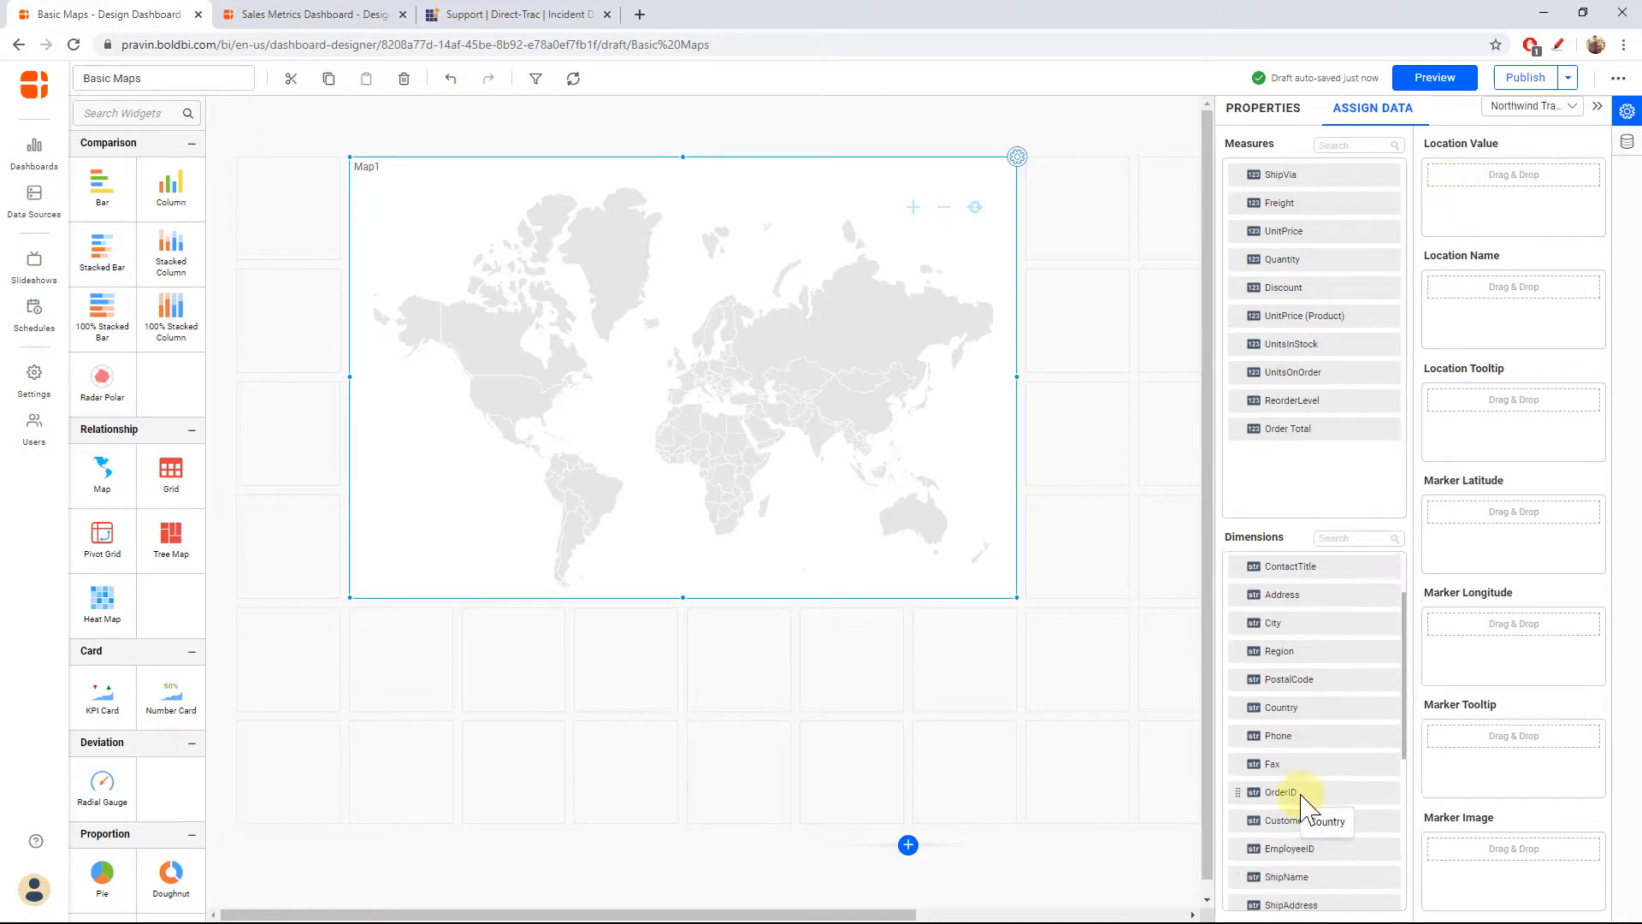
scroll(1301, 799, down, 4)
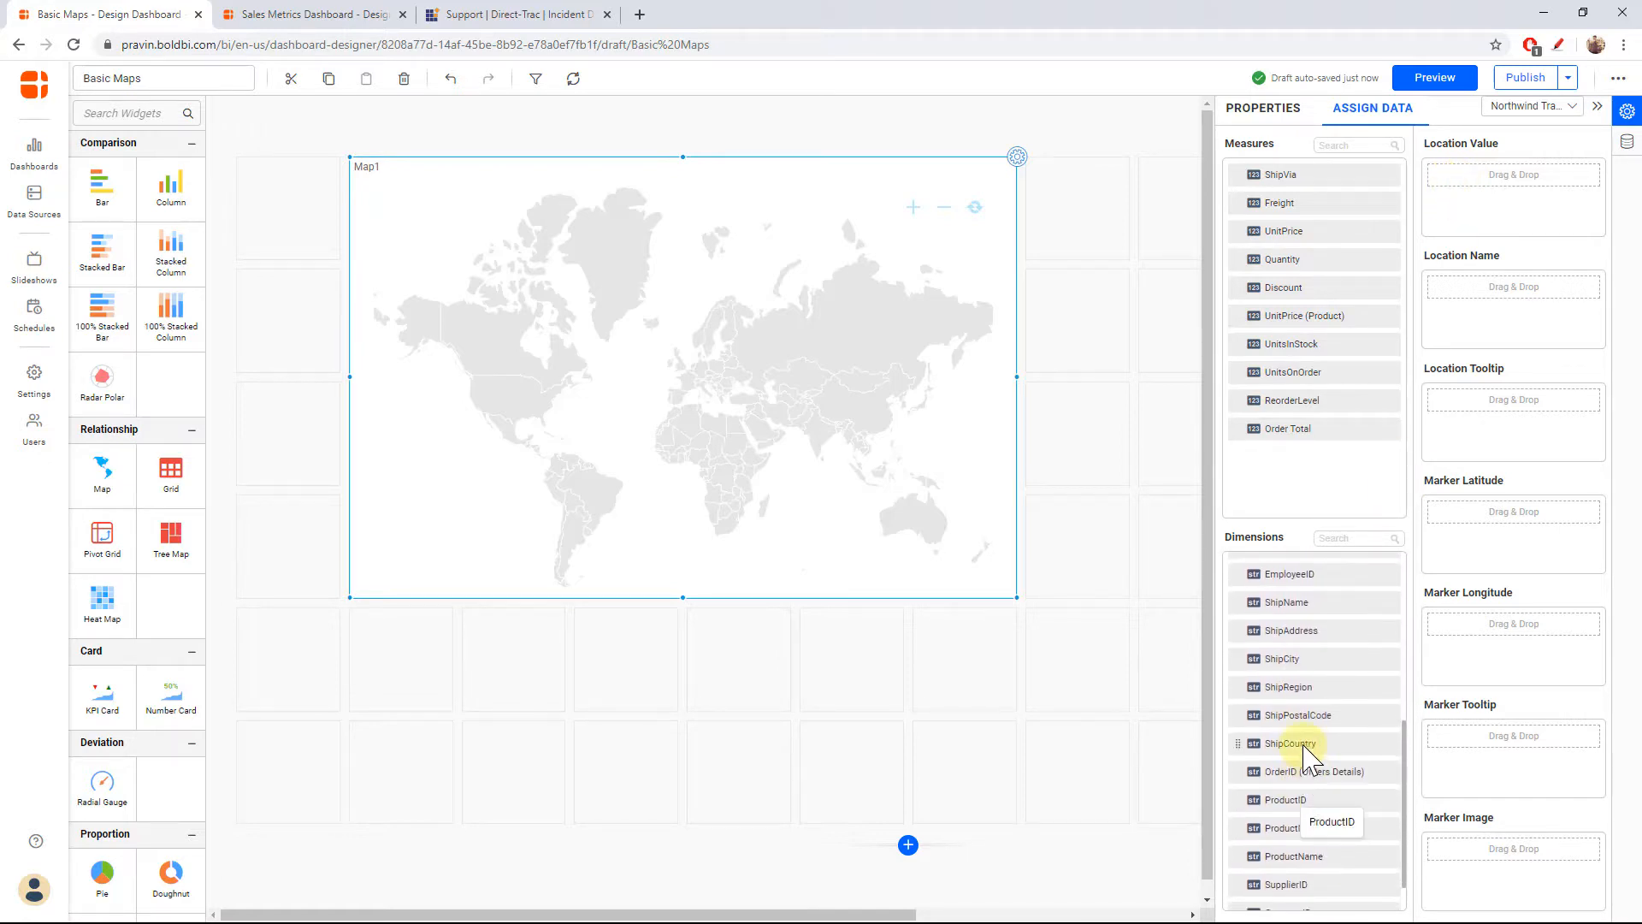
drag(1305, 746, 1456, 313)
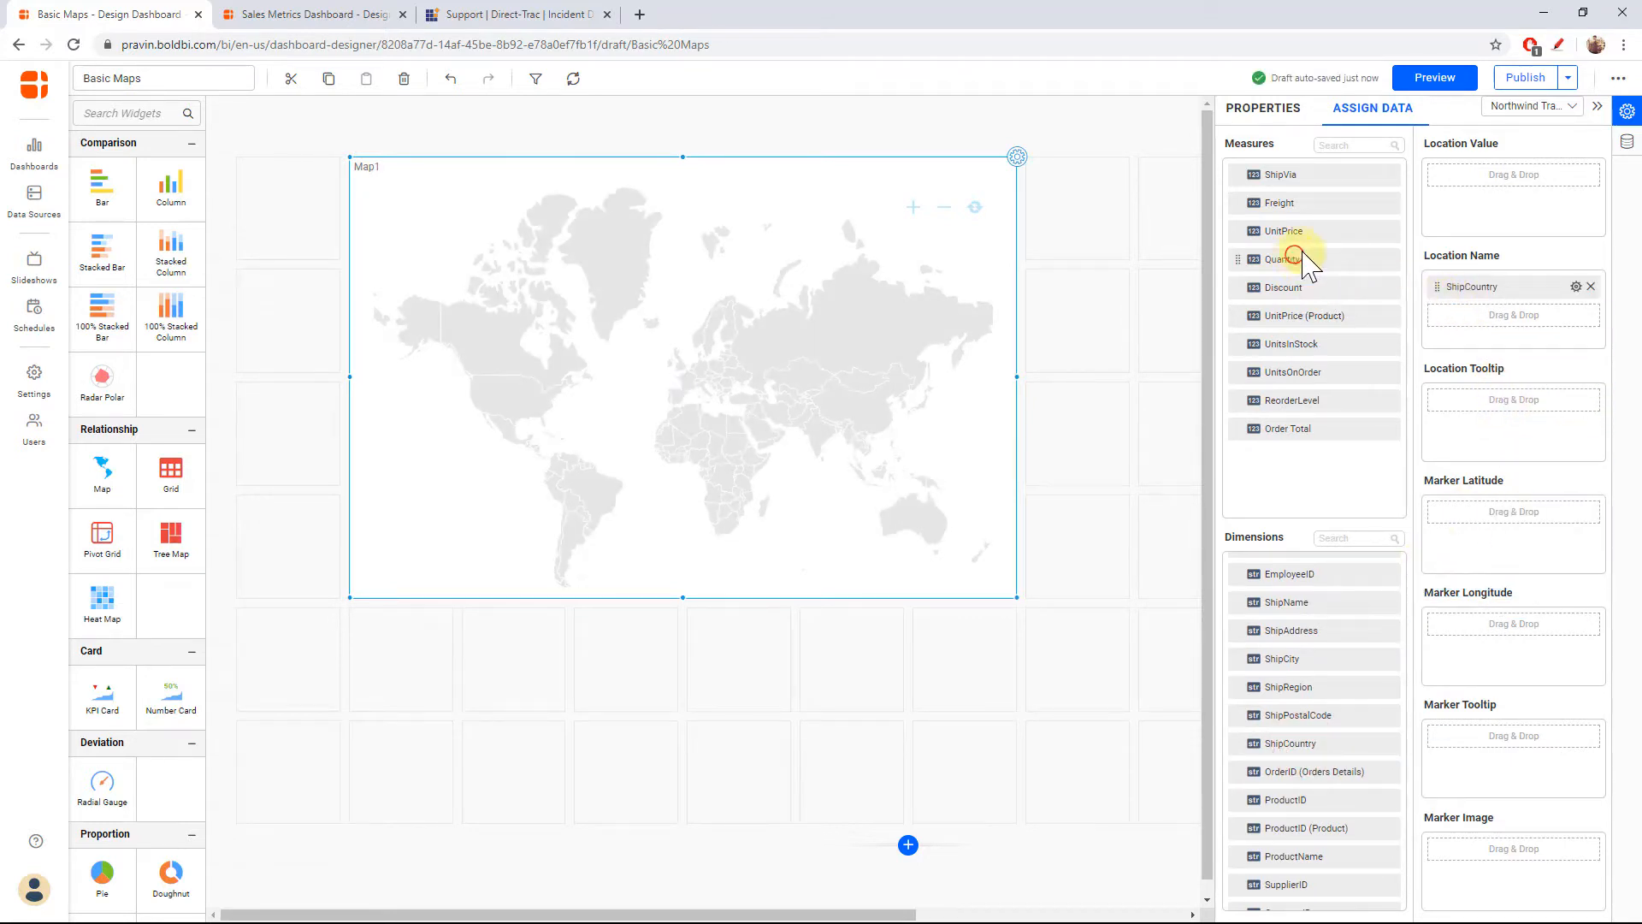
drag(1296, 259, 1442, 210)
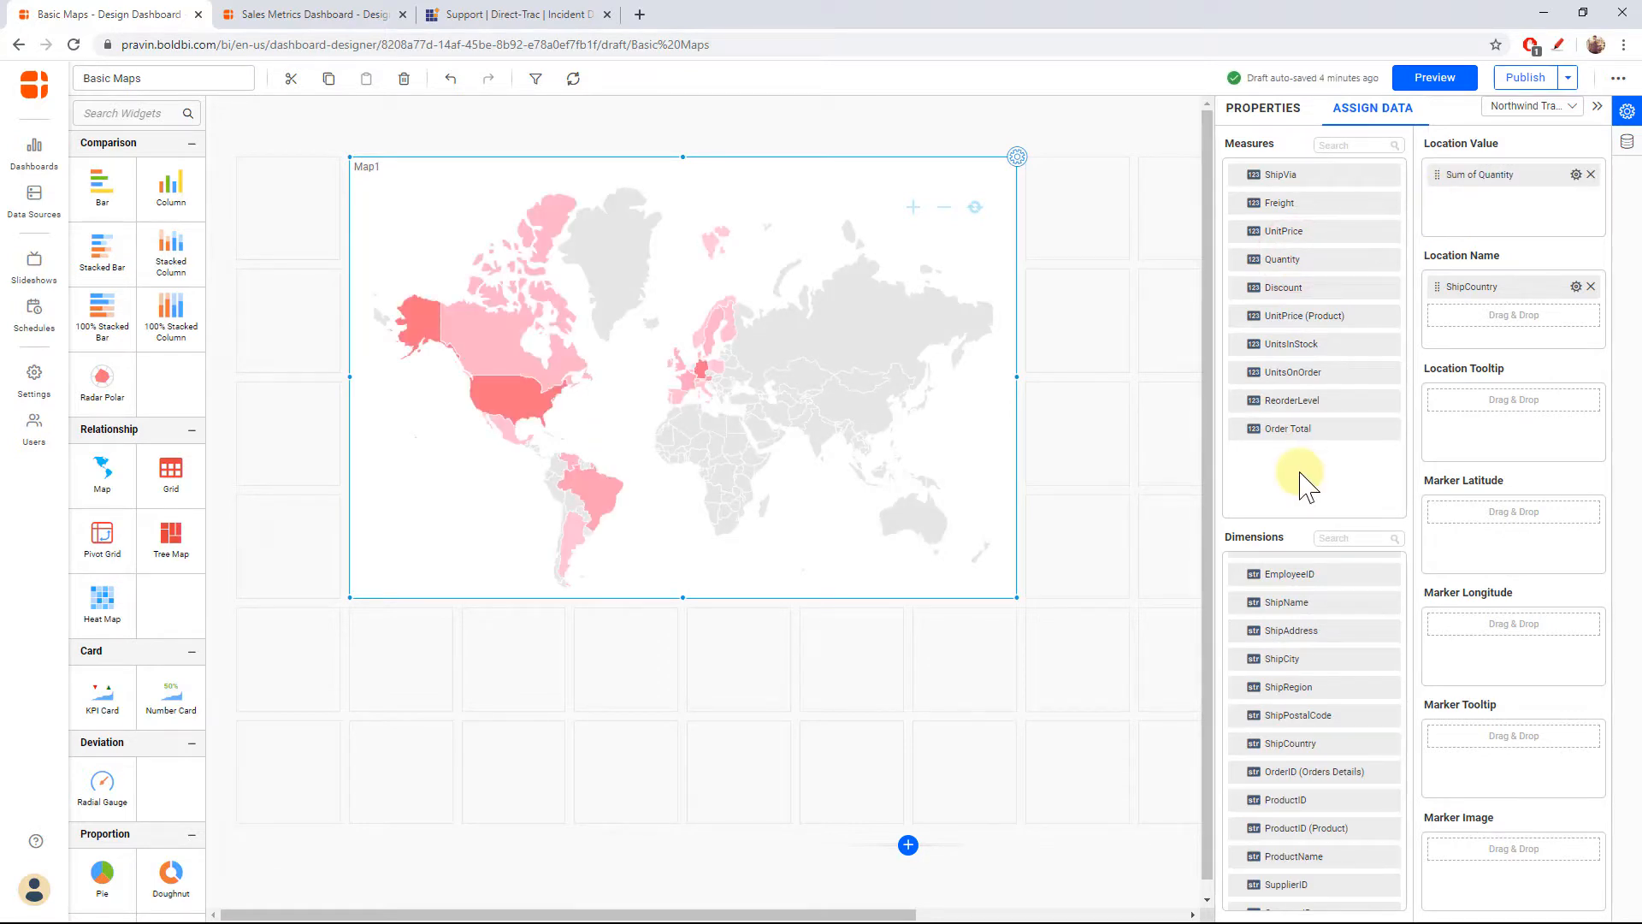
drag(1288, 429, 1505, 430)
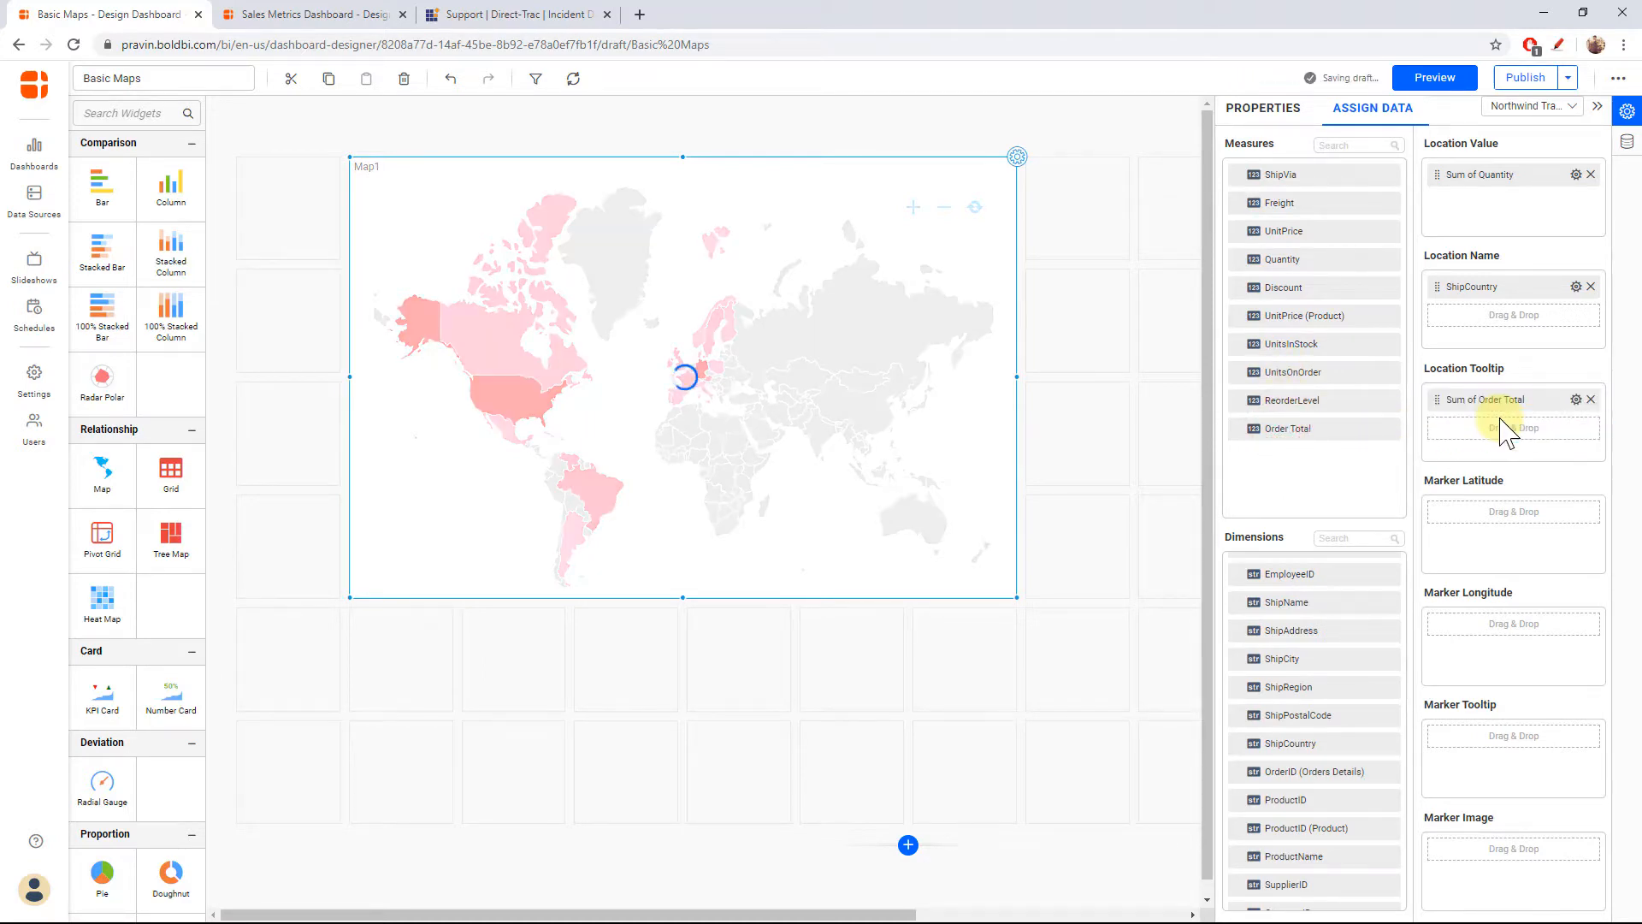
Rename the Quantity measure in the map's location value to Order Quantity.
click(1506, 174)
click(1576, 174)
click(1529, 205)
key(ctrl+a)
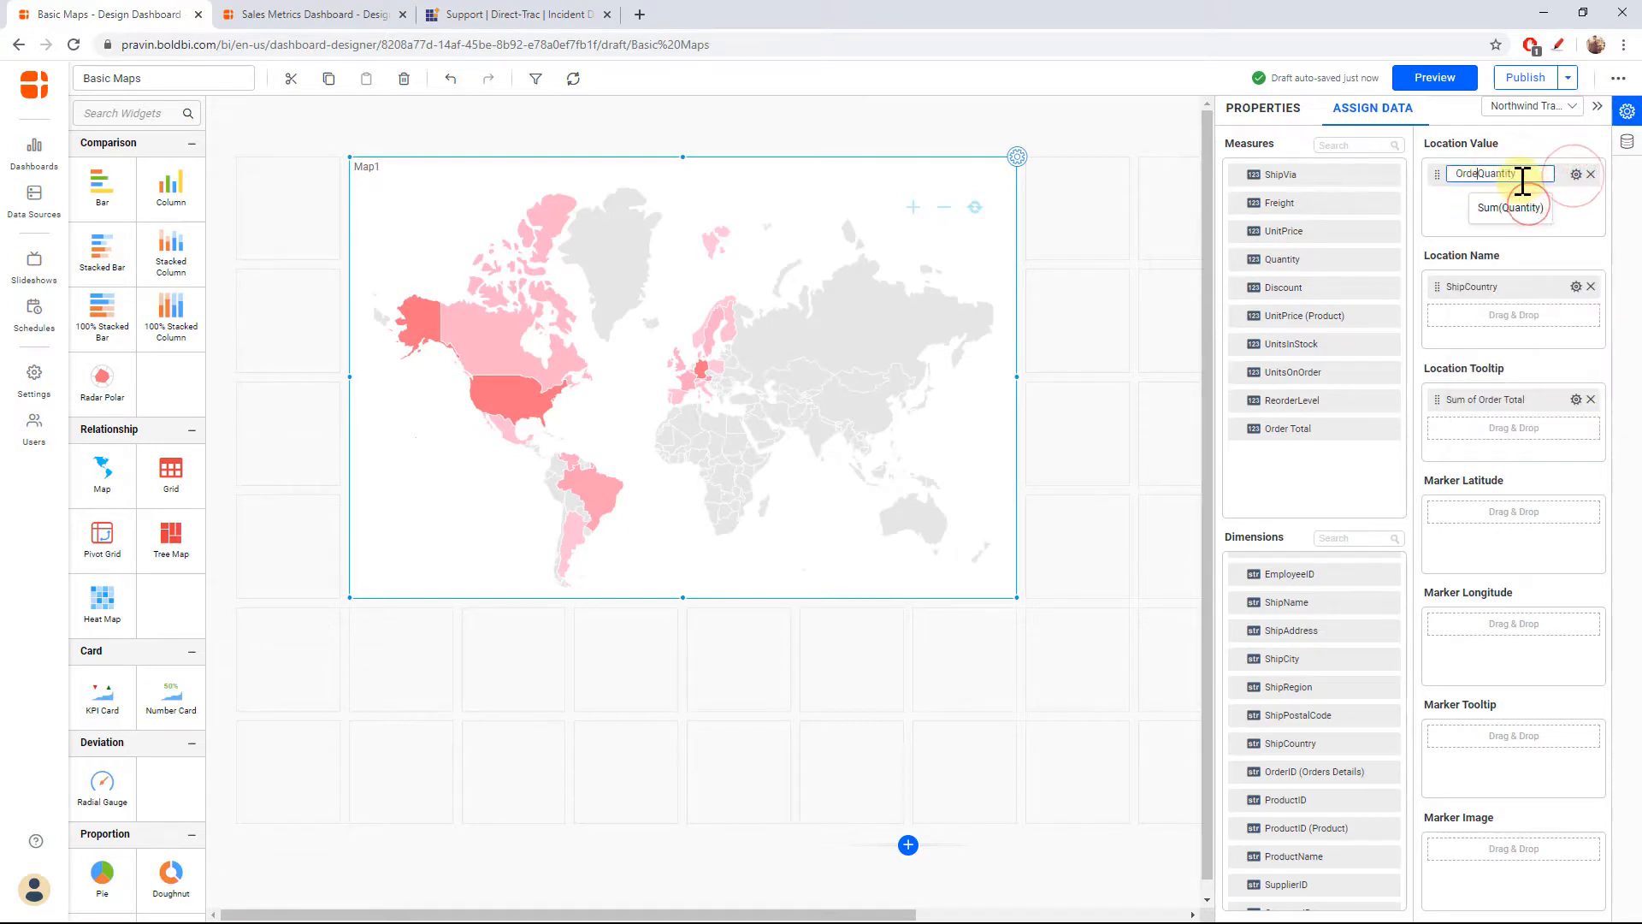
text(Order Quantity)
key(Return)
Rename the summed measure in the map's location tooltip to Order Total.
click(1576, 400)
click(1503, 429)
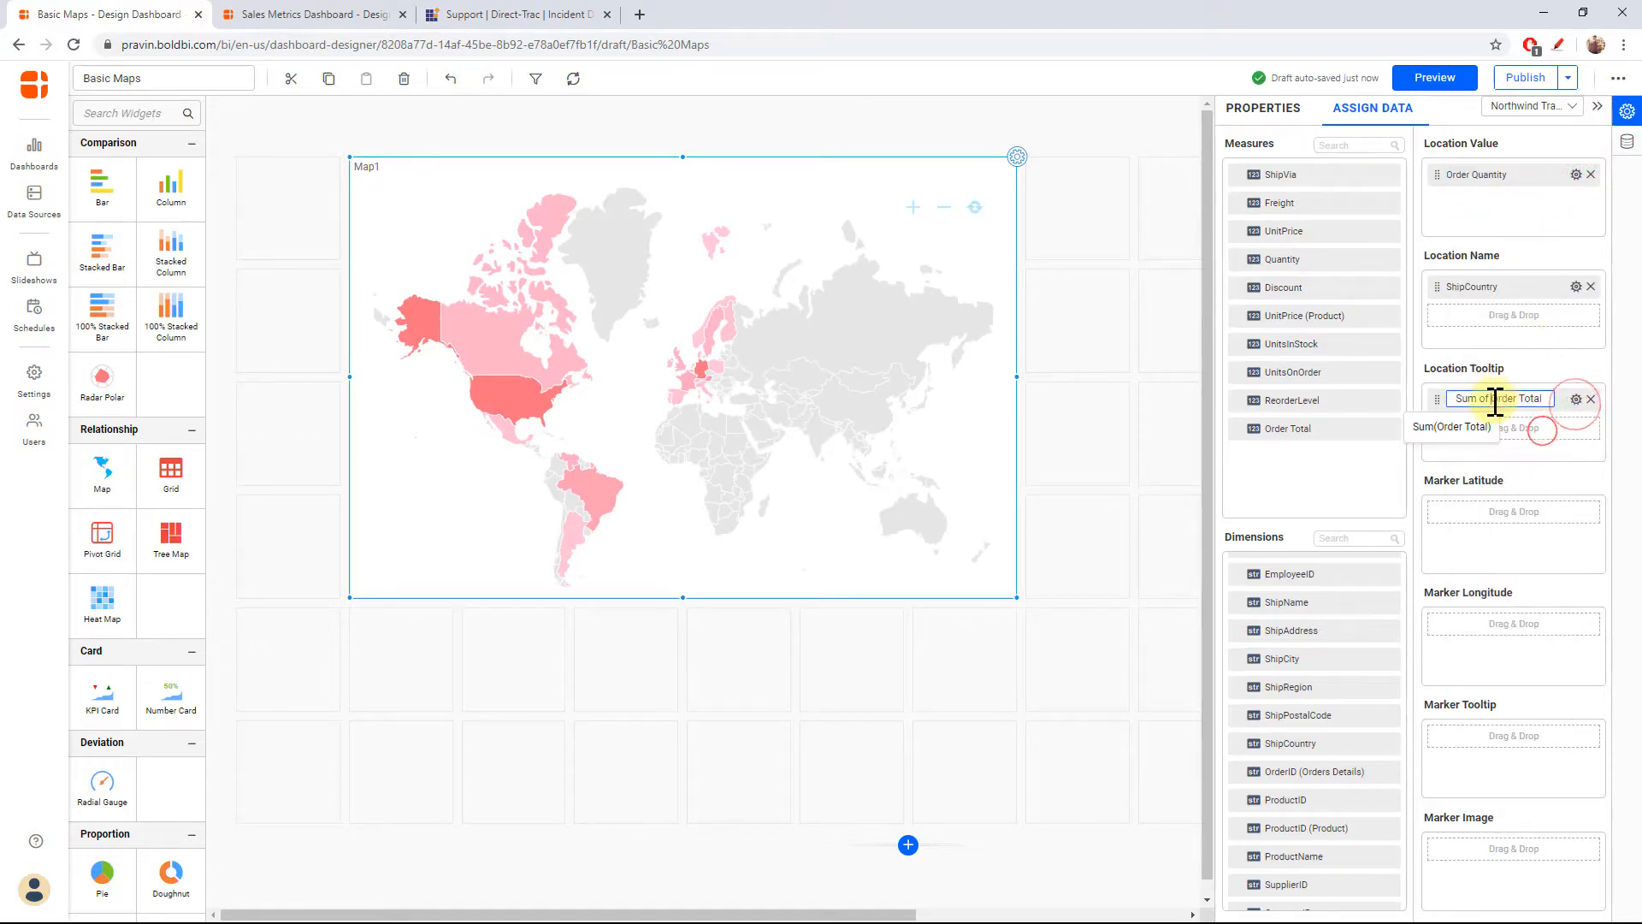
key(ctrl+a)
text(Order Total)
key(Return)
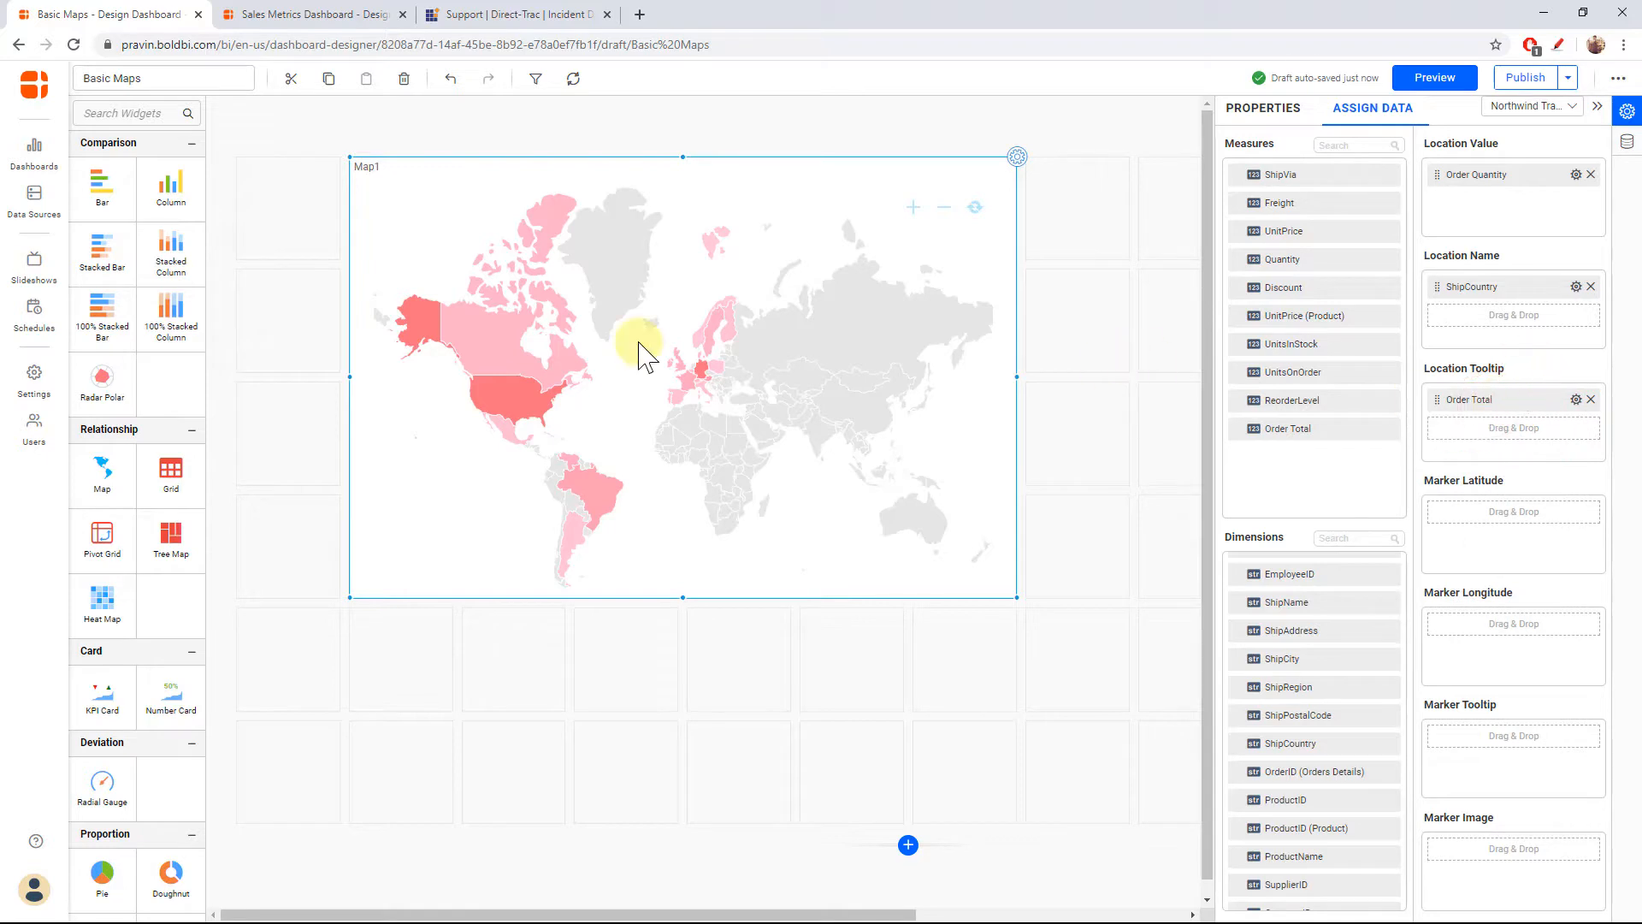
Format the Order Total tooltip measure as Currency.
mouse_move(517, 369)
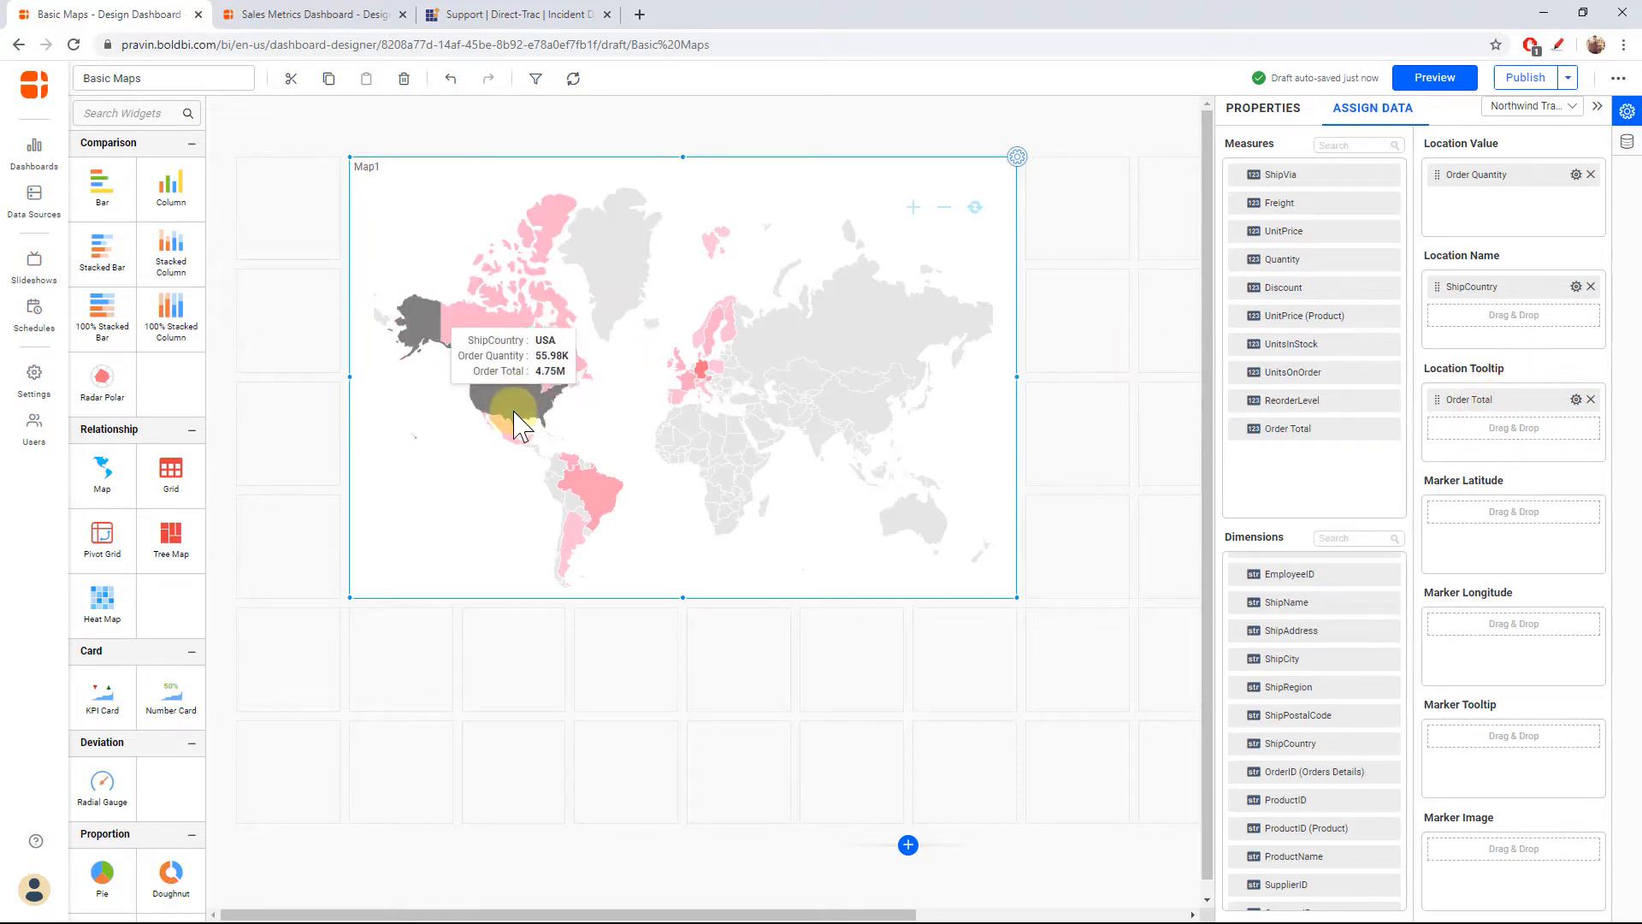
mouse_move(593, 509)
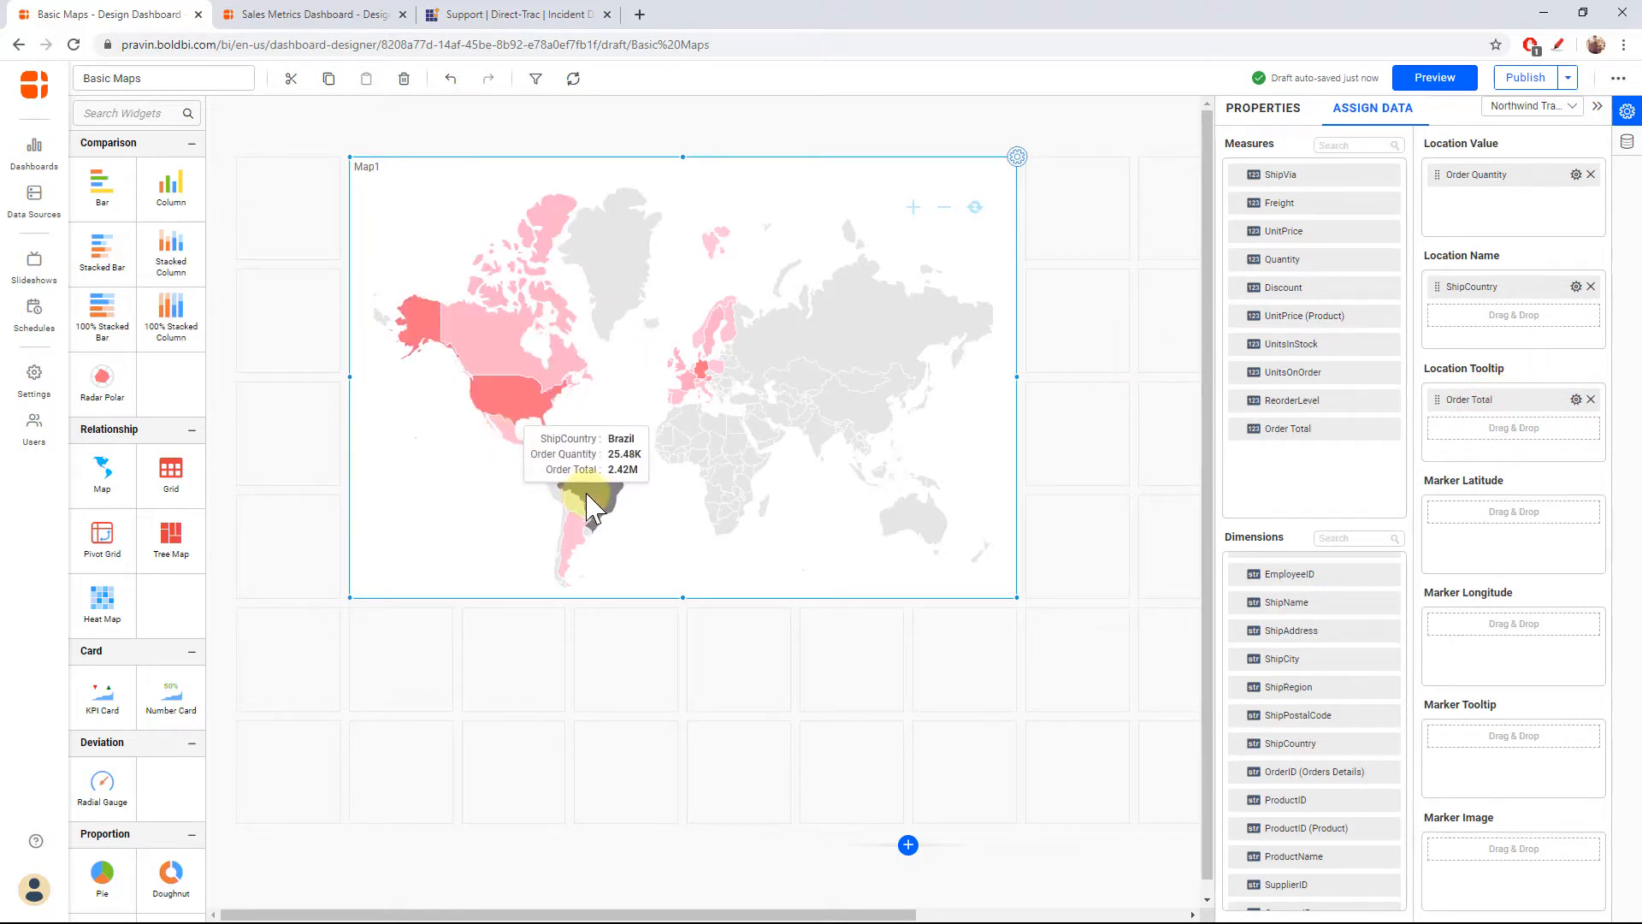
mouse_move(578, 561)
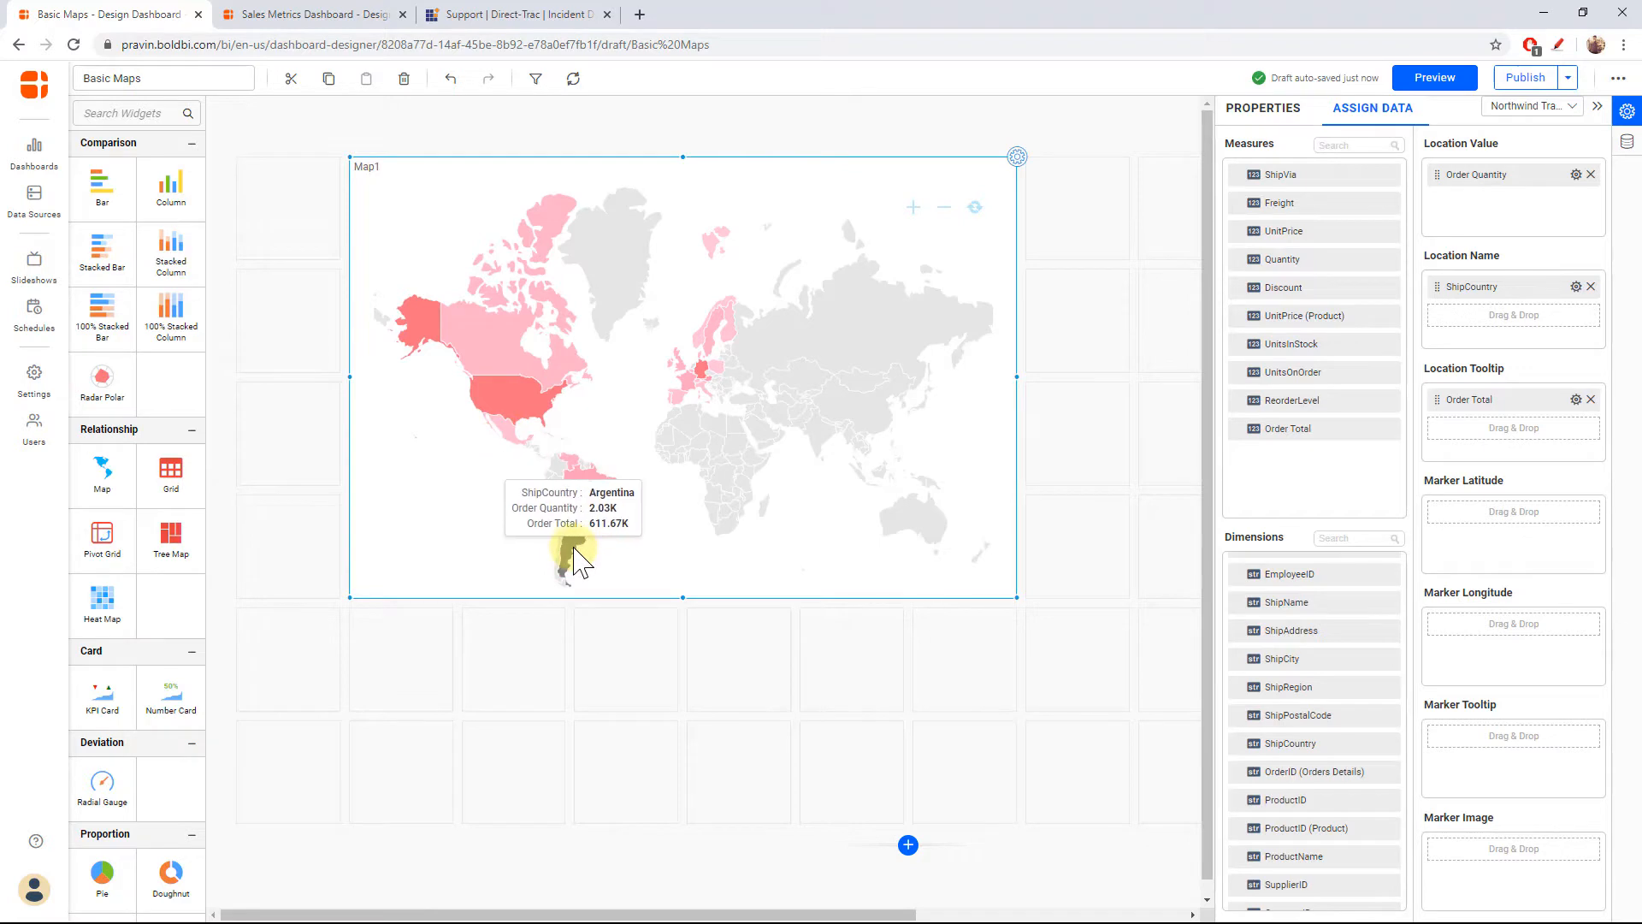
click(1576, 400)
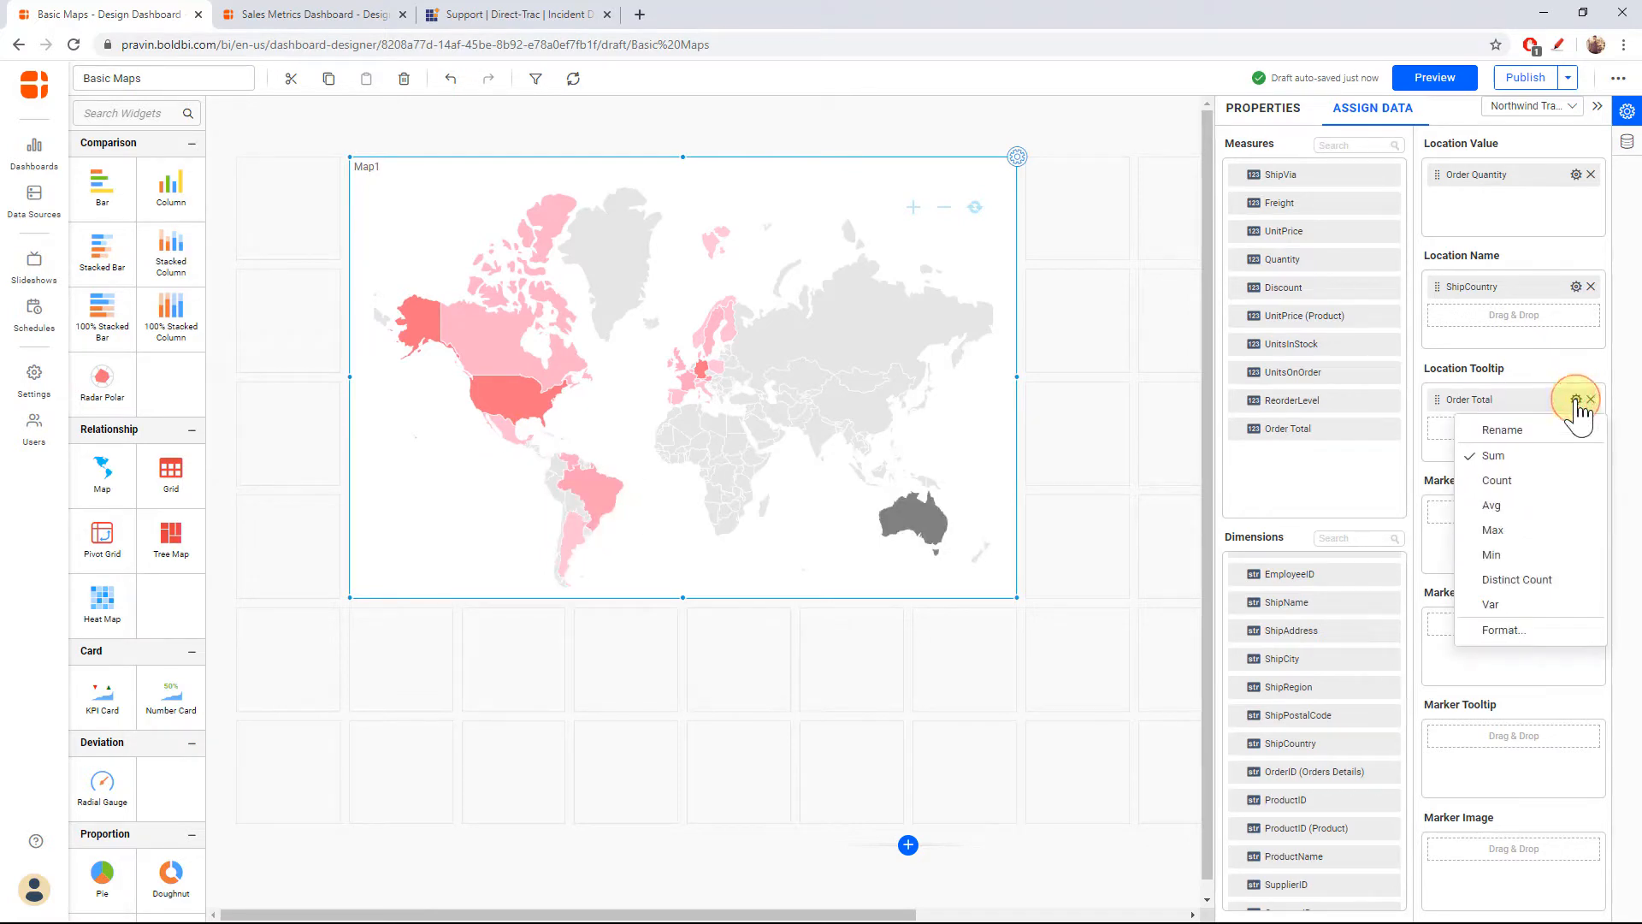
click(1529, 629)
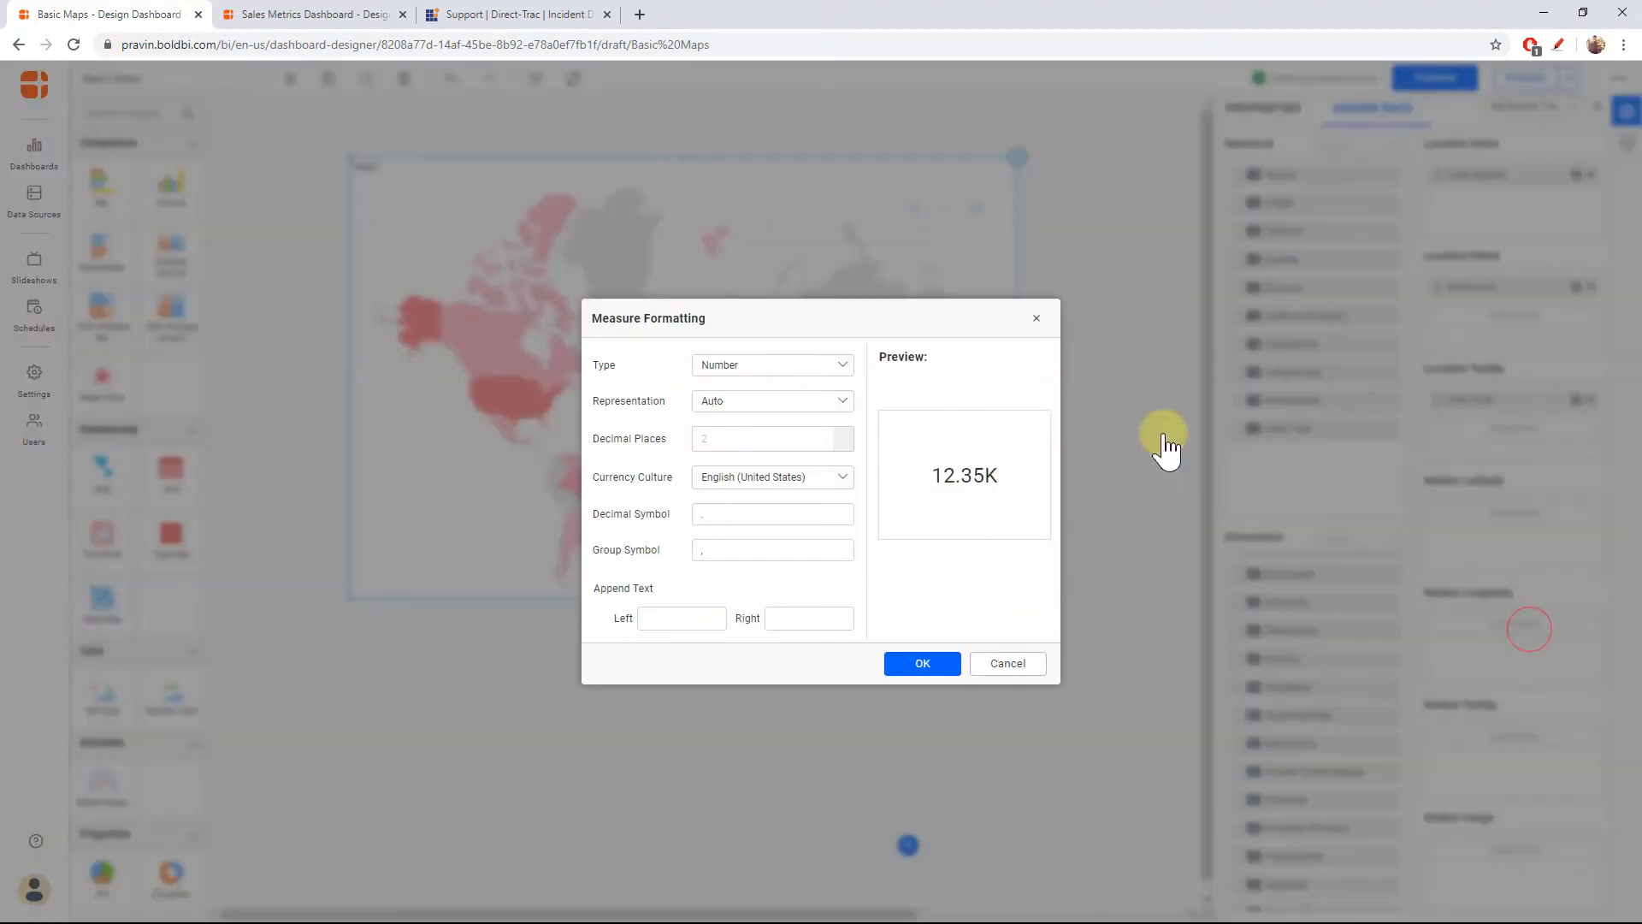
click(757, 364)
click(751, 425)
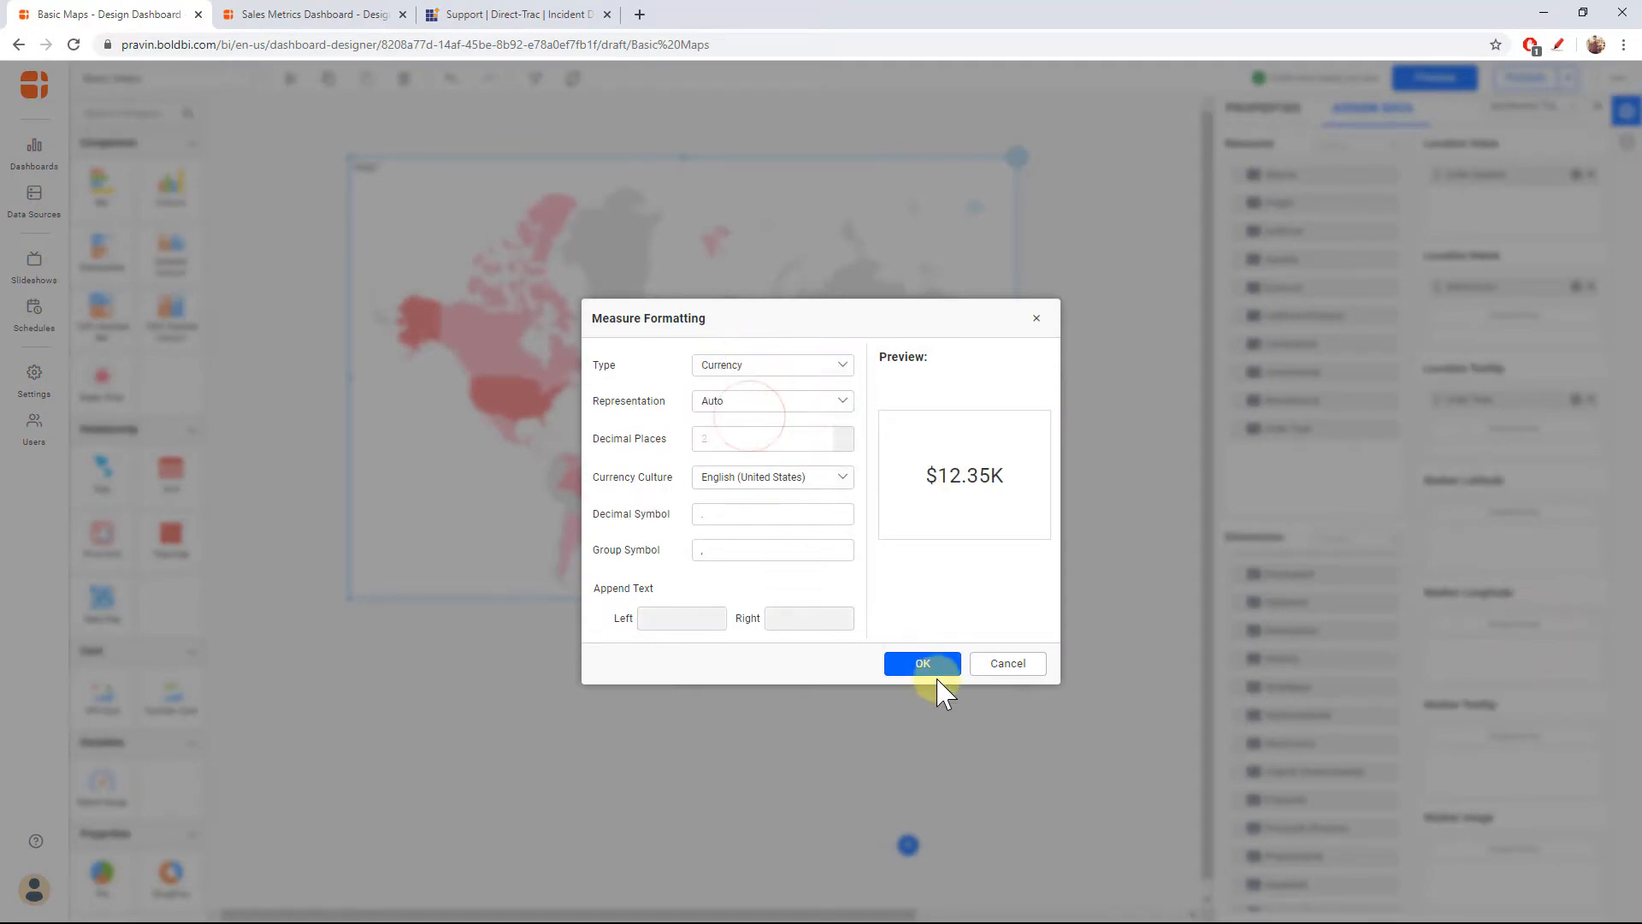
click(941, 662)
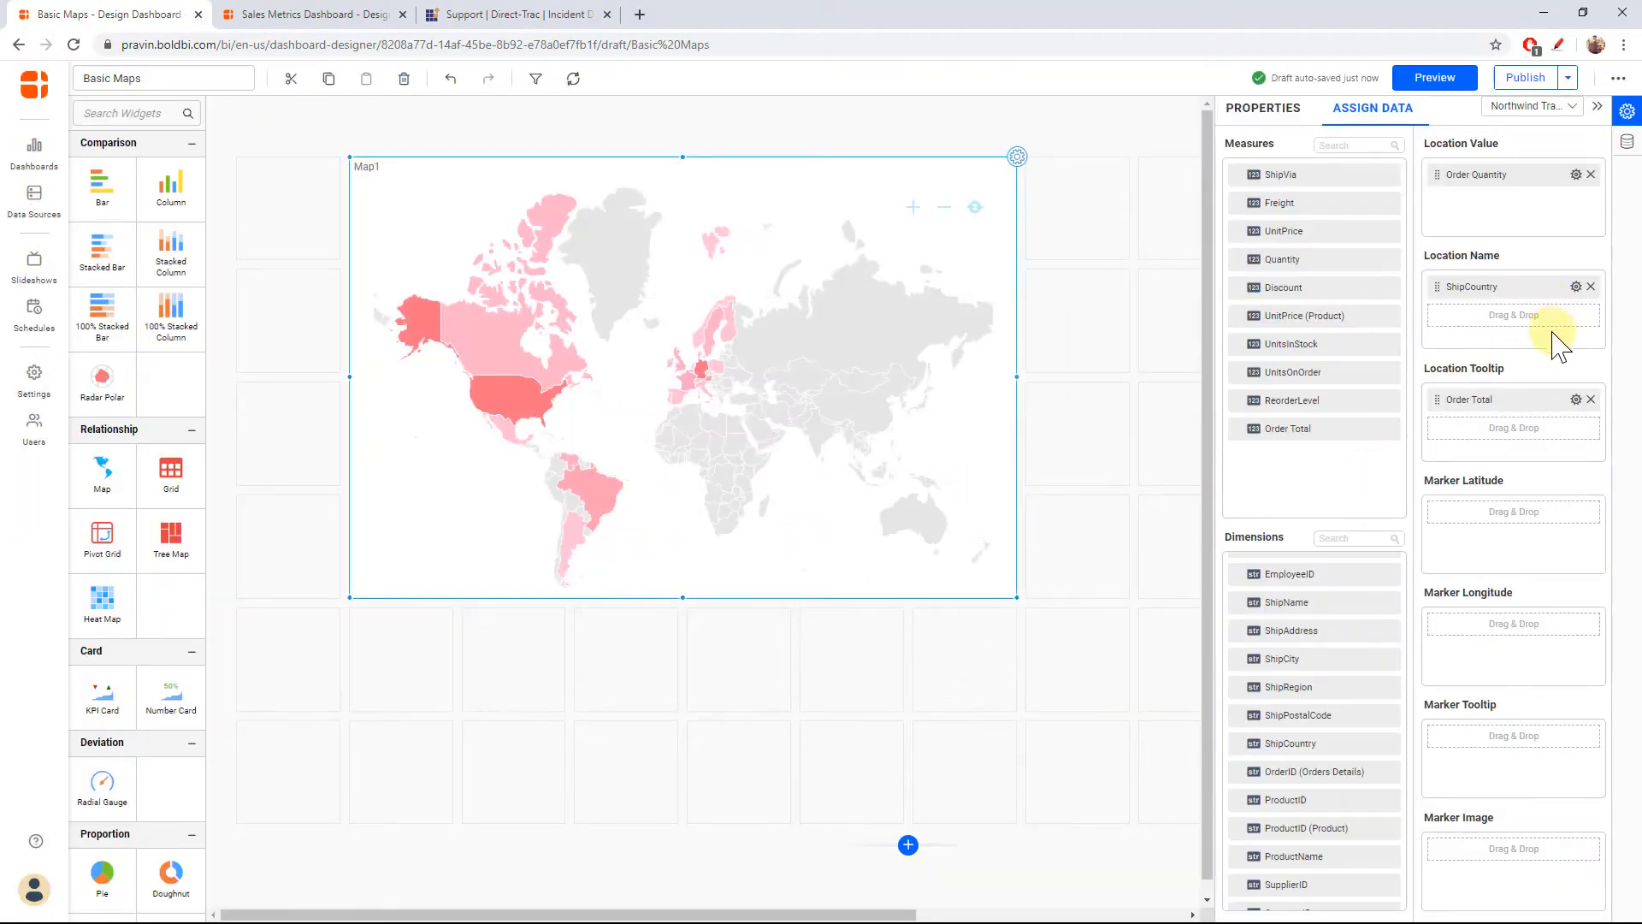
View the country list in the ShipCountry location name's filter settings and close them without applying a filter.
click(1577, 287)
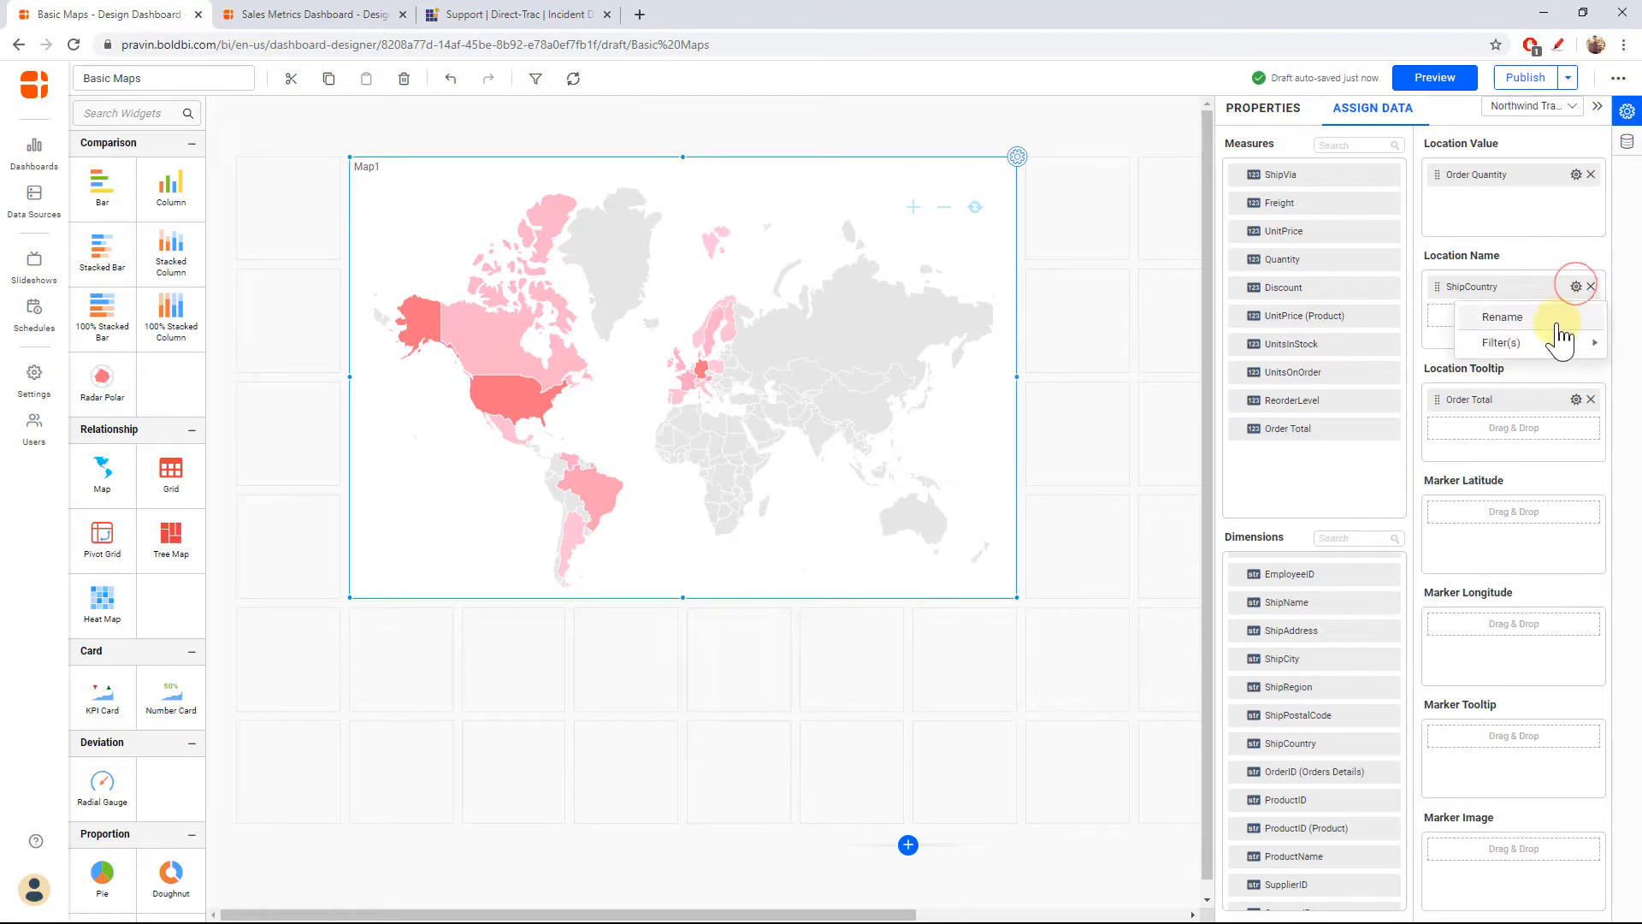
mouse_move(1552, 344)
click(1399, 351)
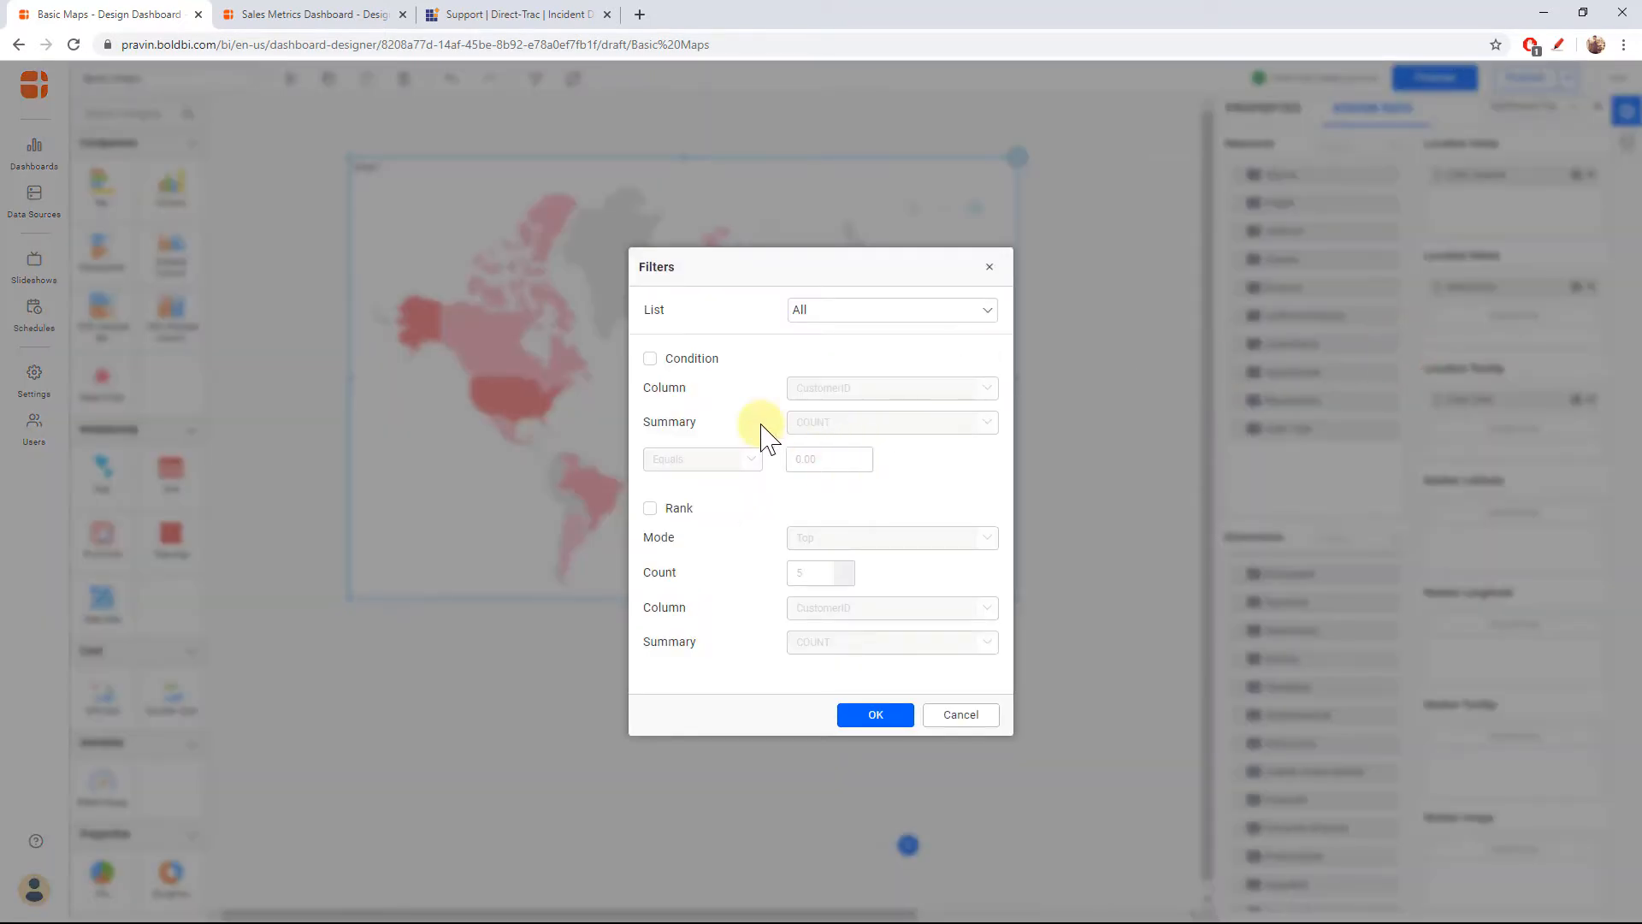
click(986, 313)
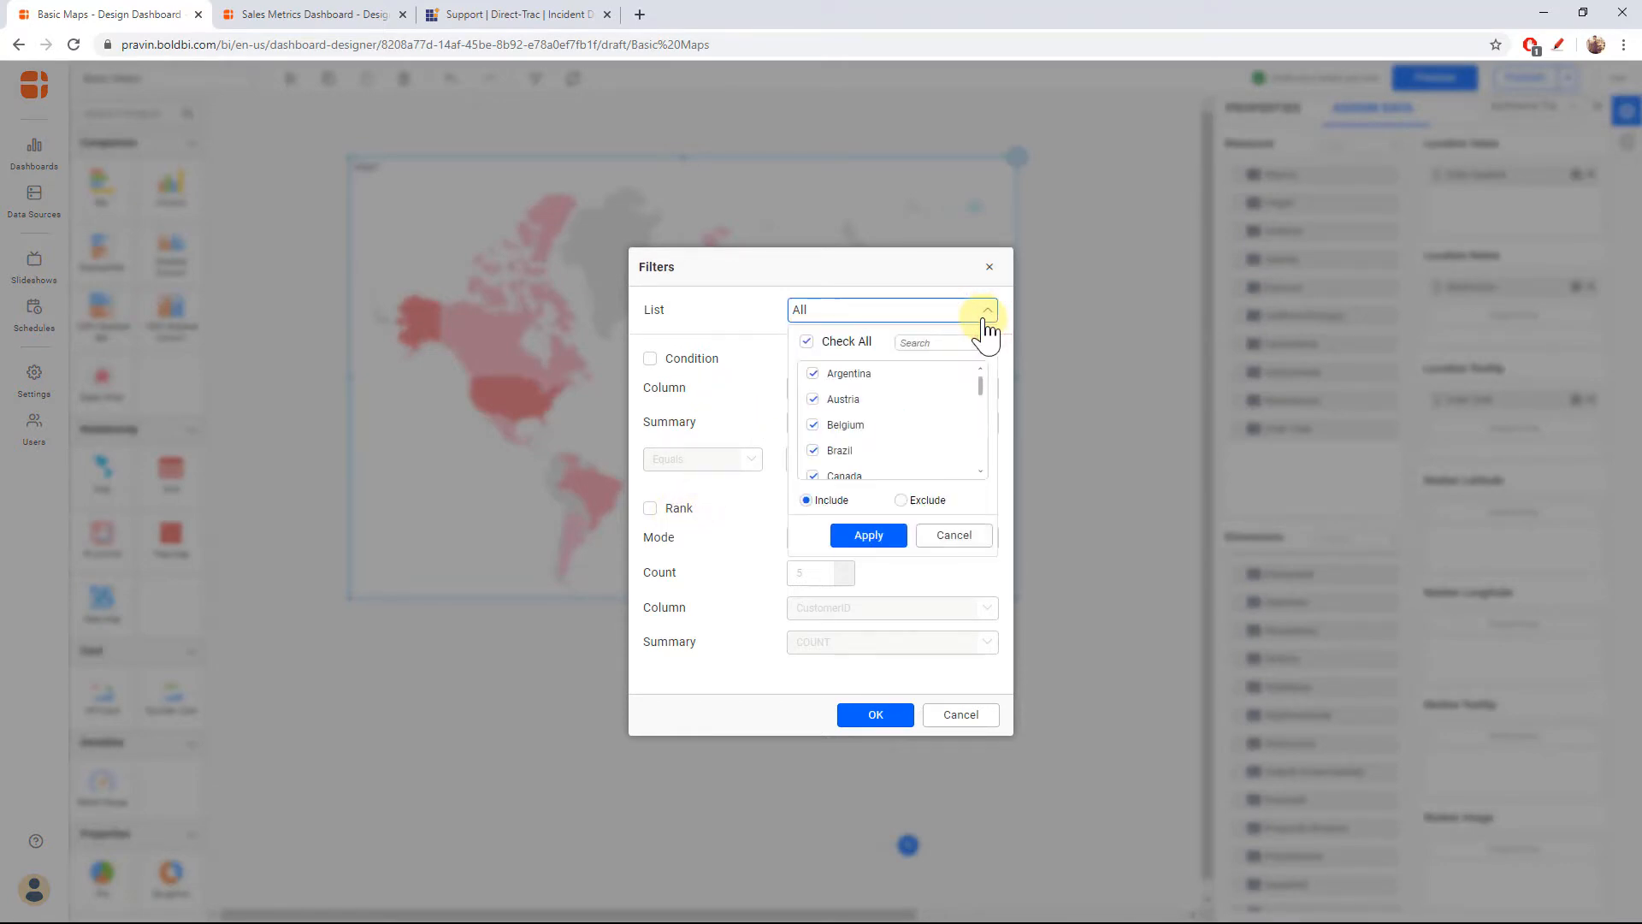
click(958, 718)
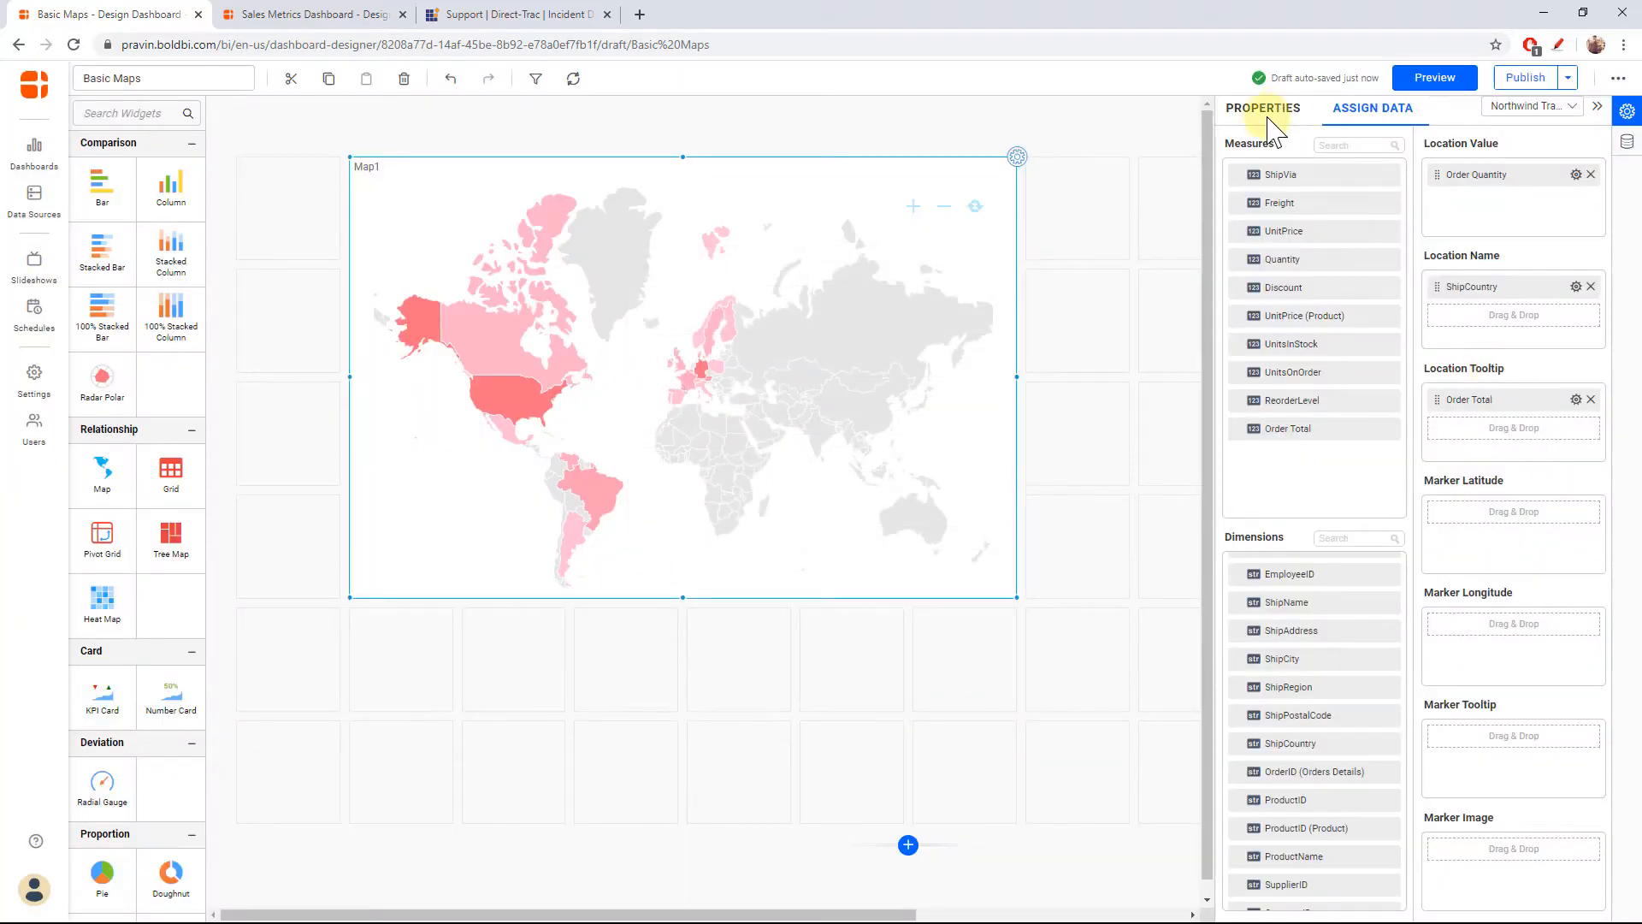
Show the legend and the labels on the map and open the legend position choices.
click(1268, 114)
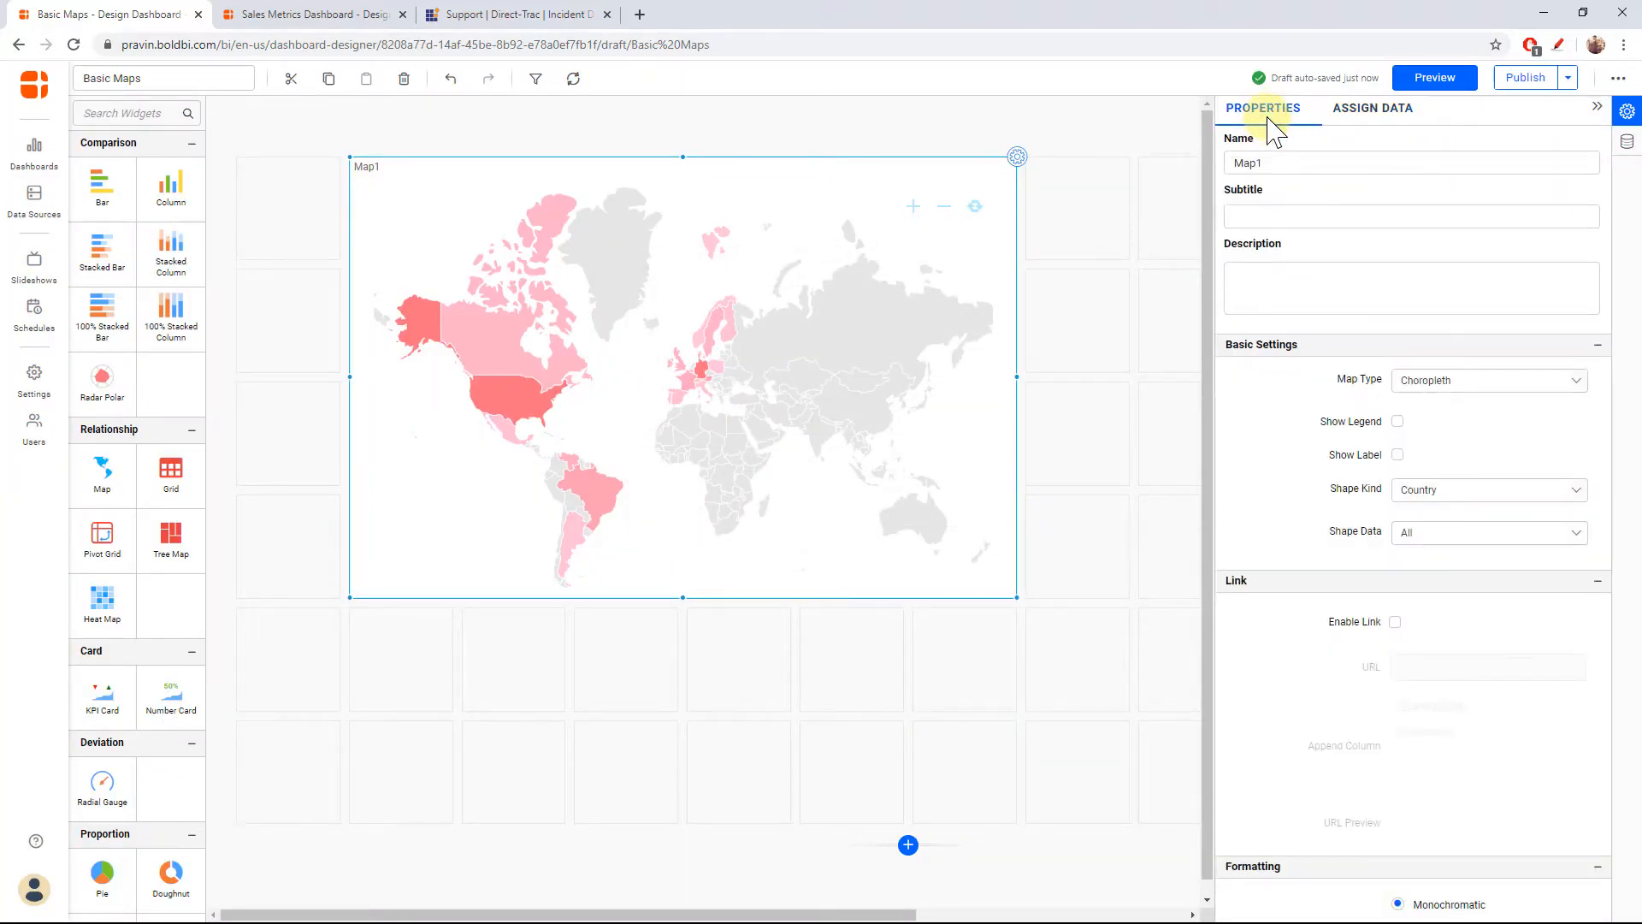
click(1398, 421)
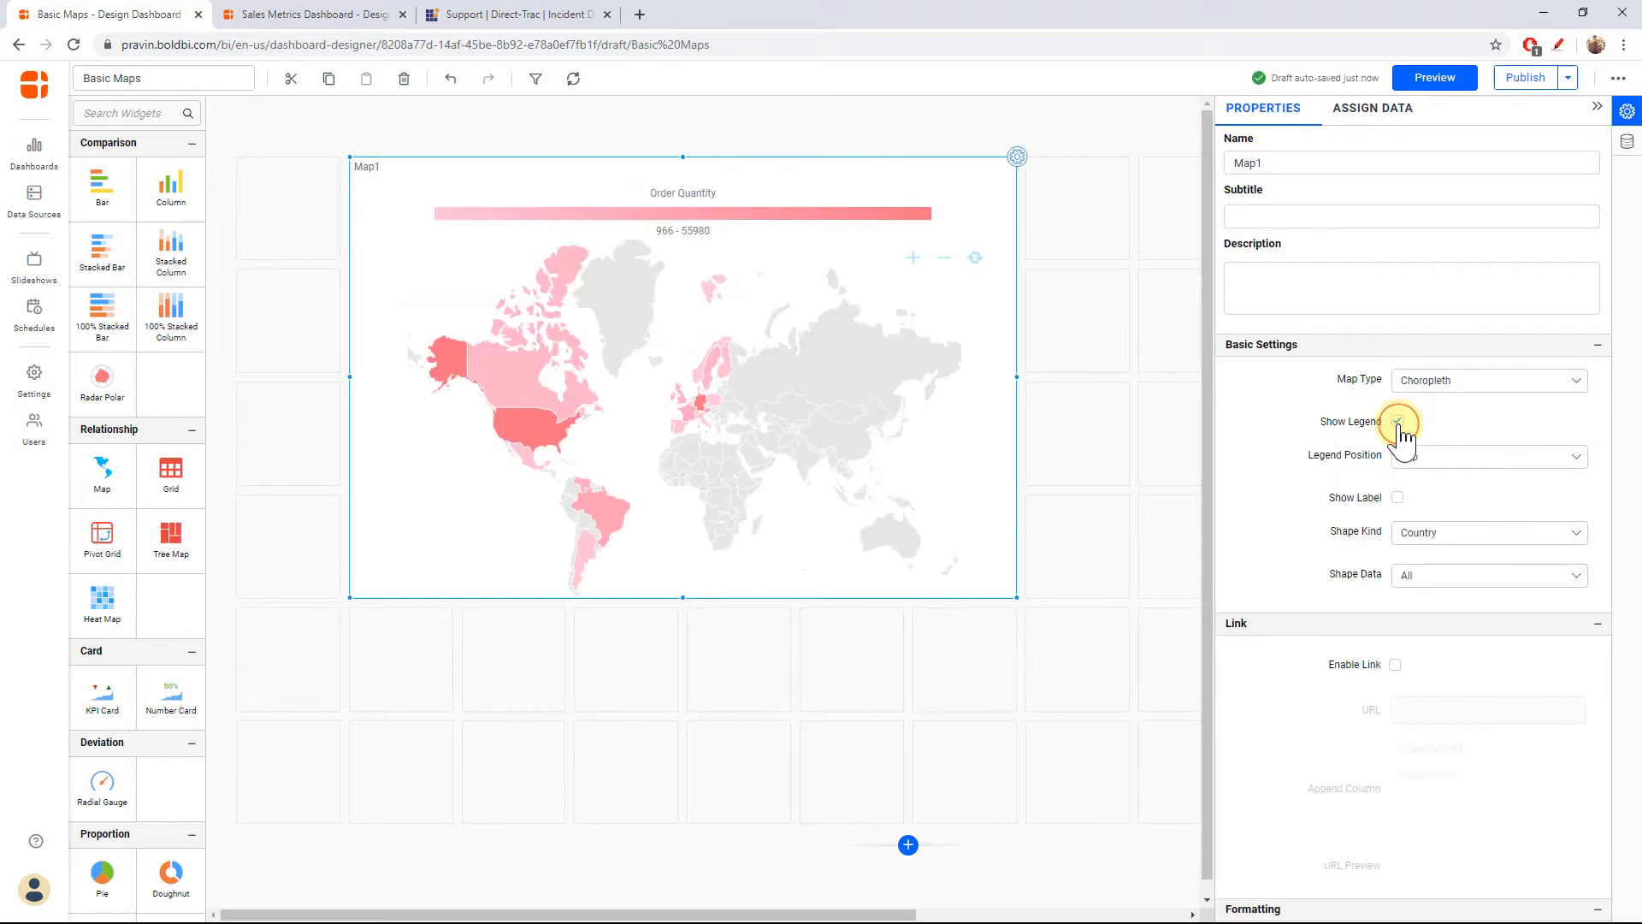
click(1398, 498)
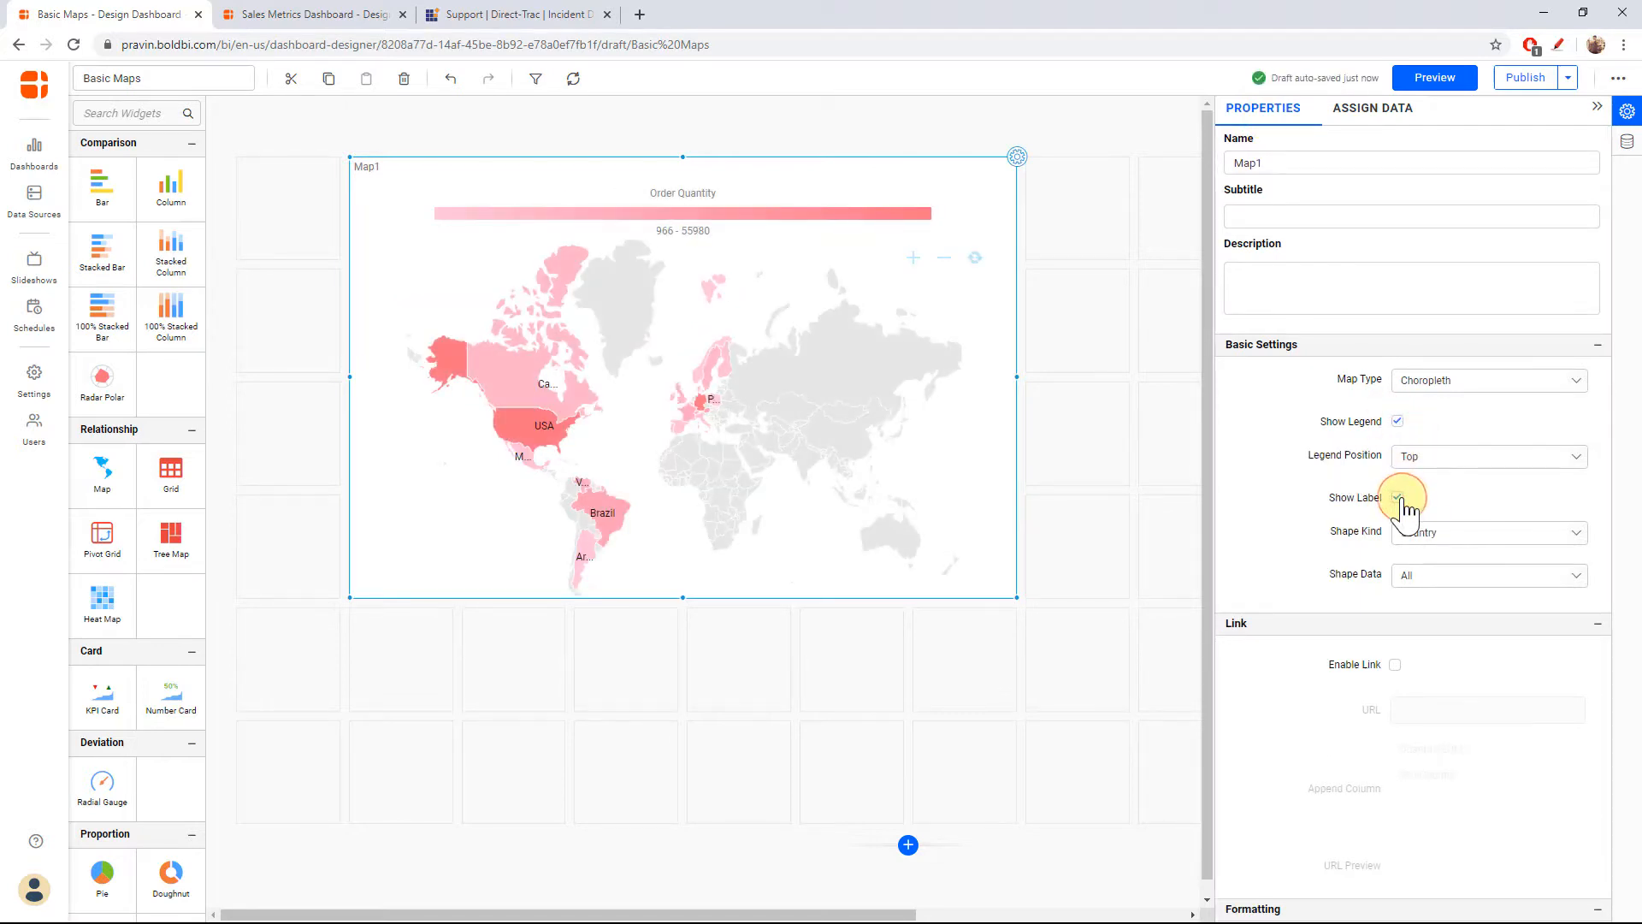
click(1452, 459)
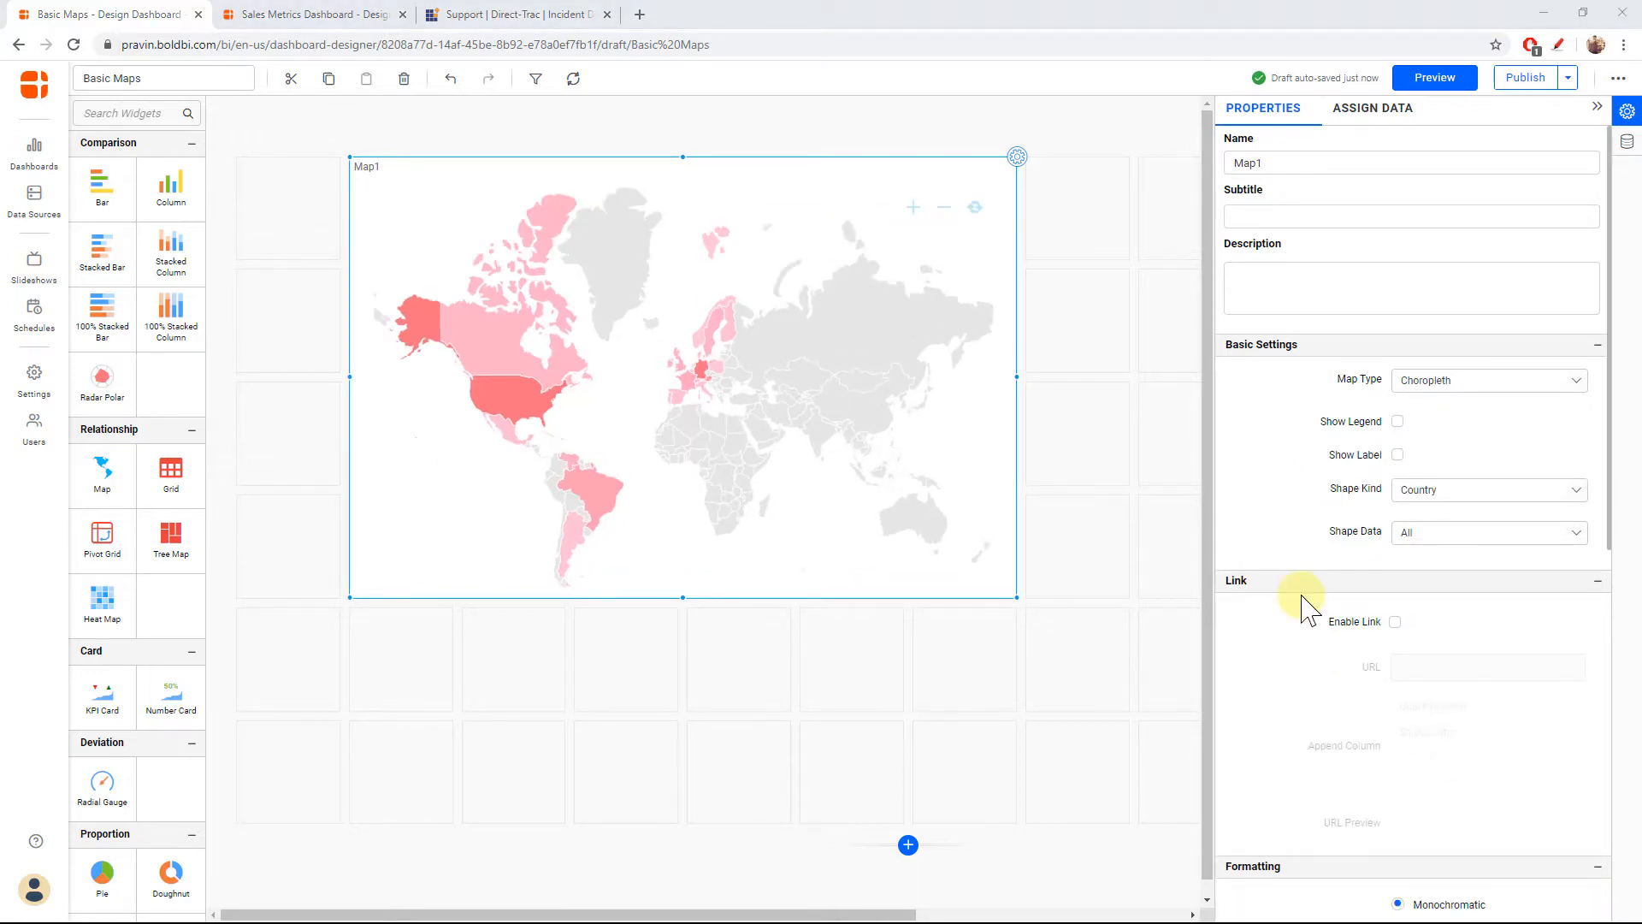
Switch the map's formatting to Advanced Setting and save a red-to-green gradient based on the sum of Quantity.
scroll(1303, 608, down, 4)
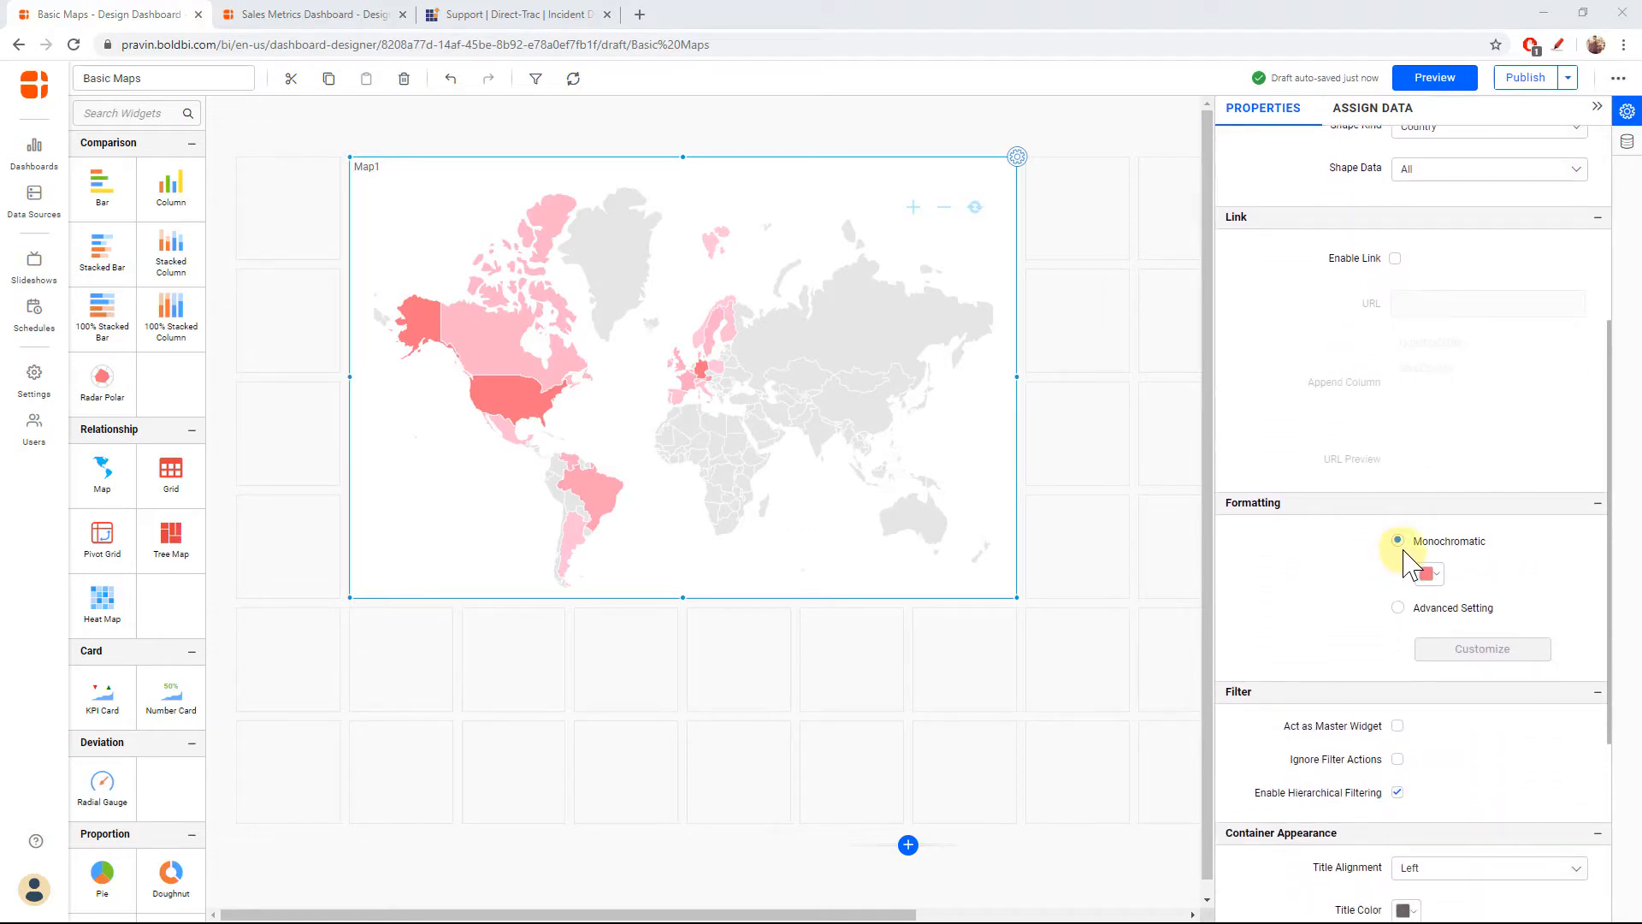
click(1401, 611)
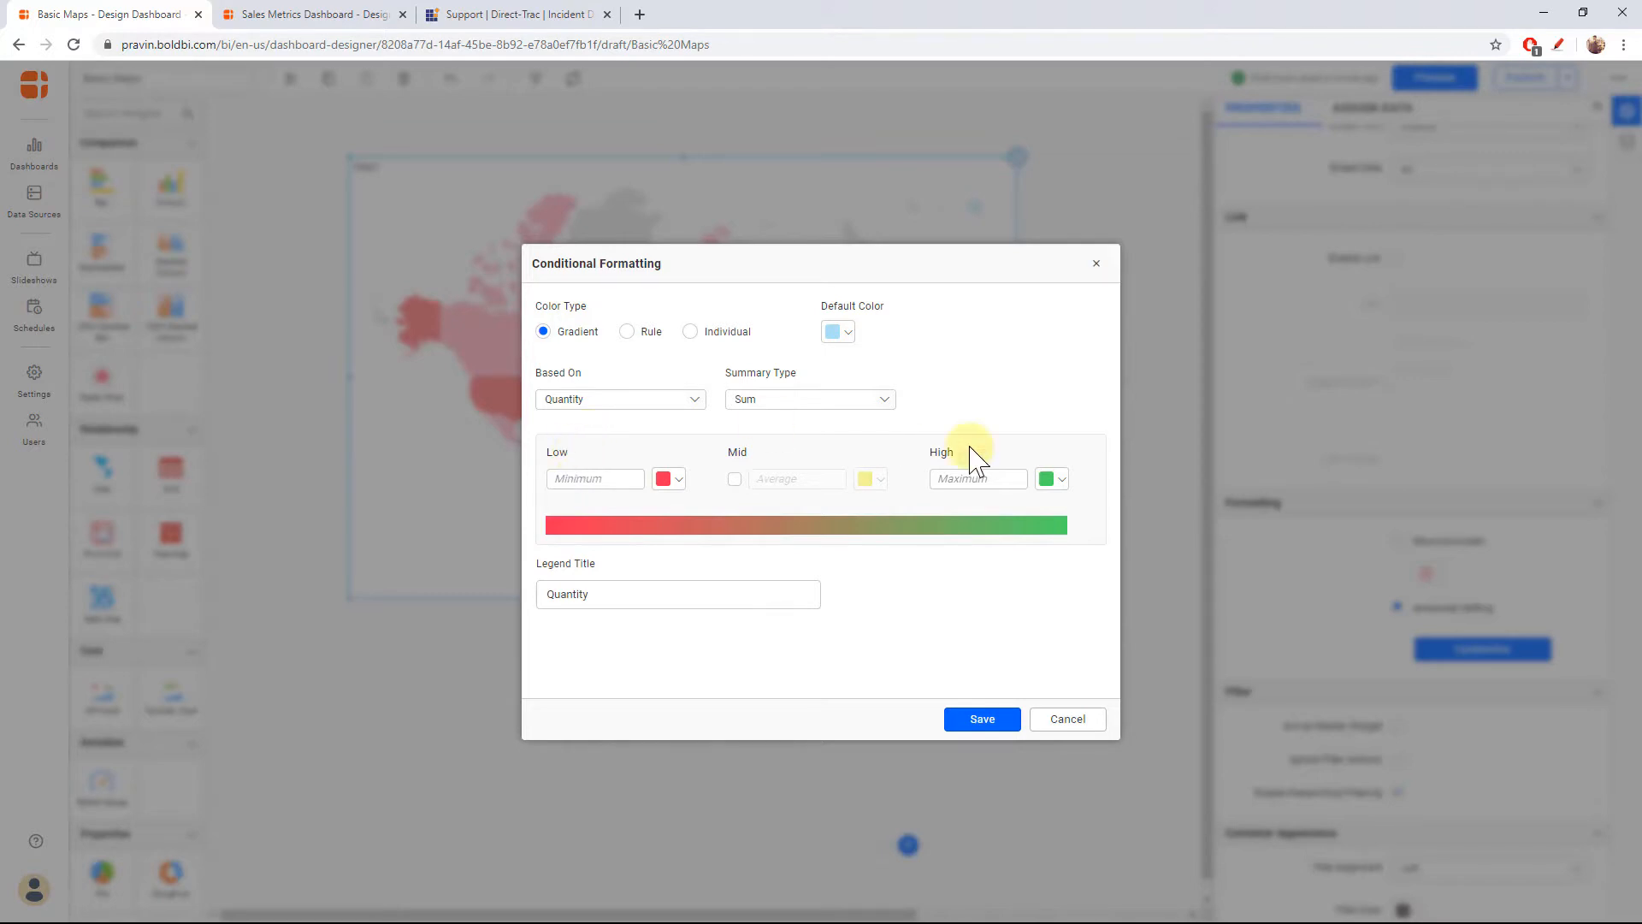
click(594, 402)
click(612, 375)
click(592, 480)
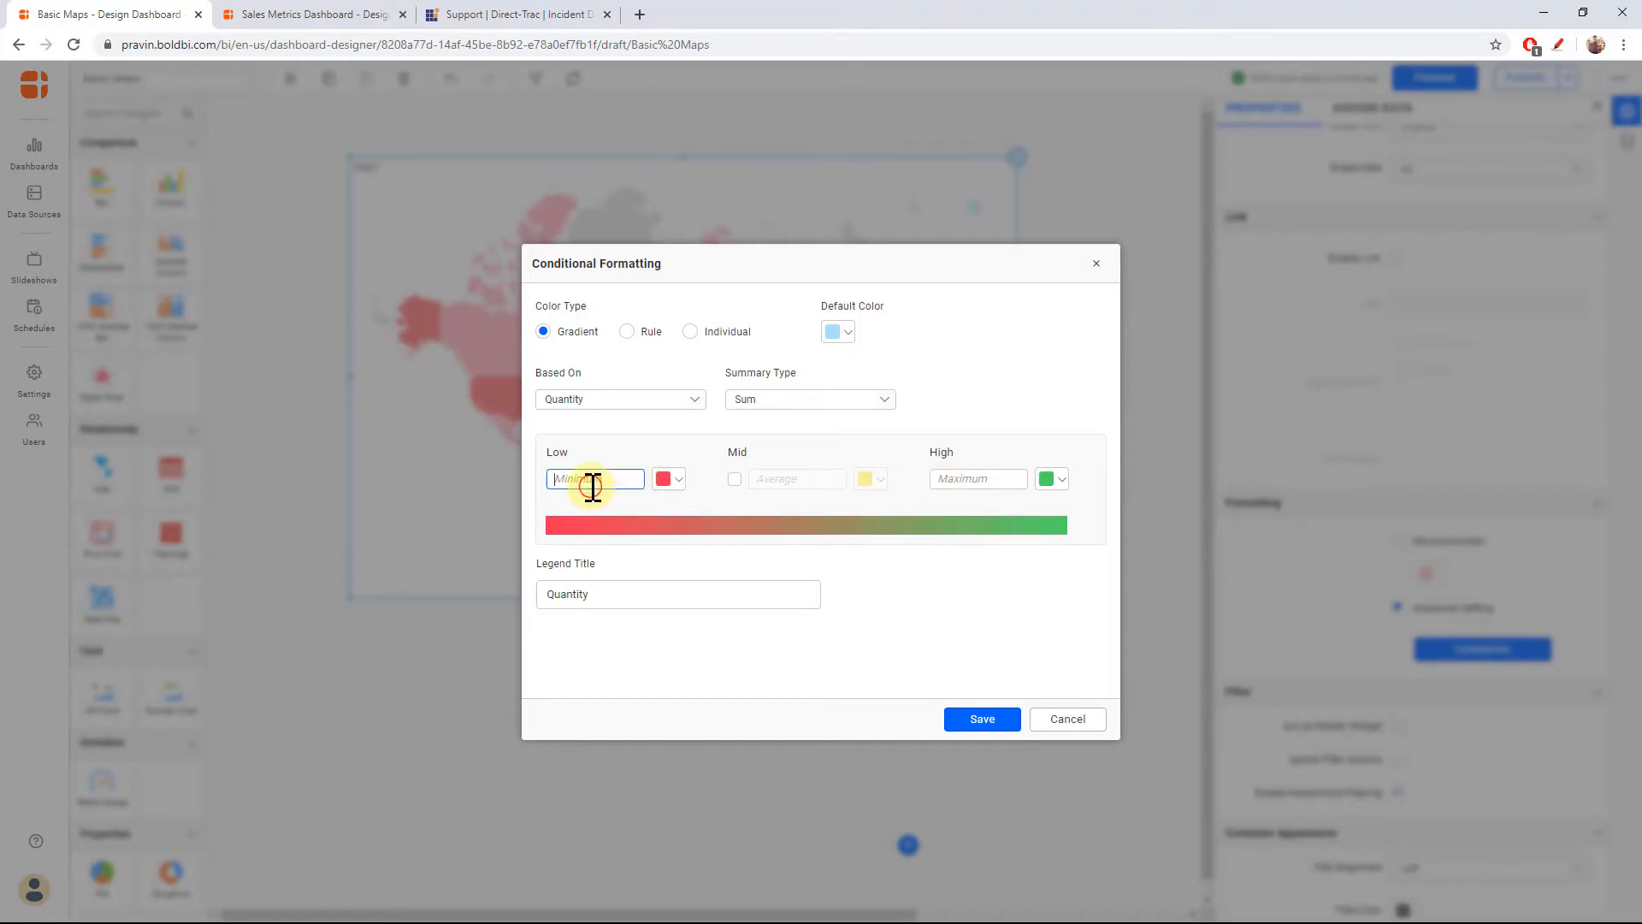
click(986, 479)
click(984, 438)
click(982, 721)
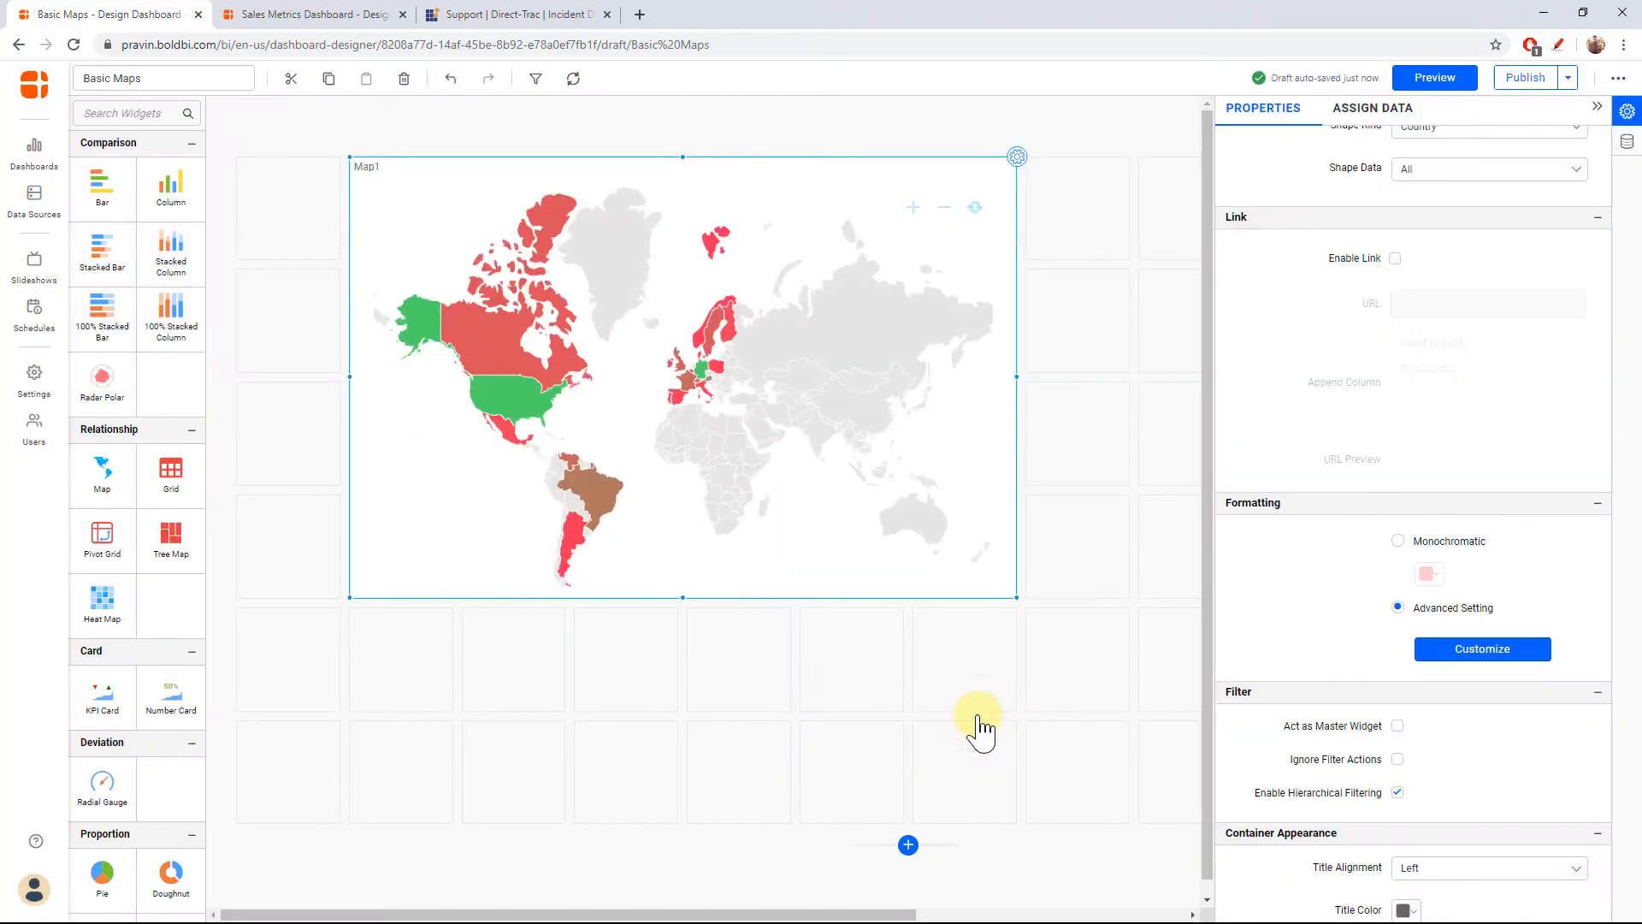
Add the yellow mid color to the map's gradient in the conditional formatting and save it.
mouse_move(462, 331)
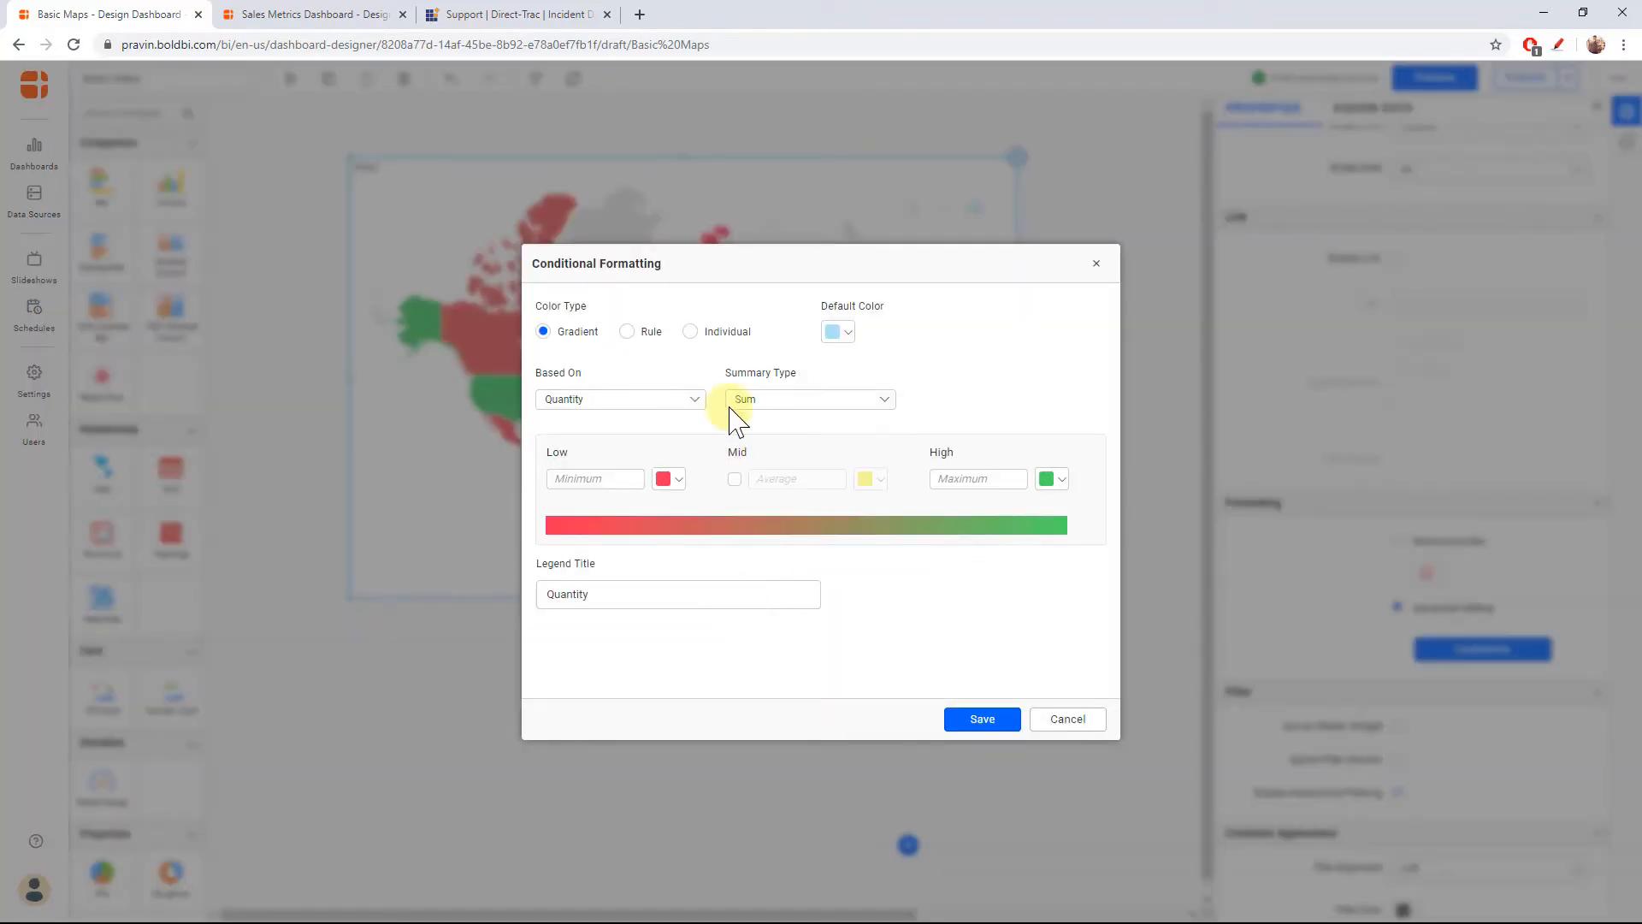
click(733, 480)
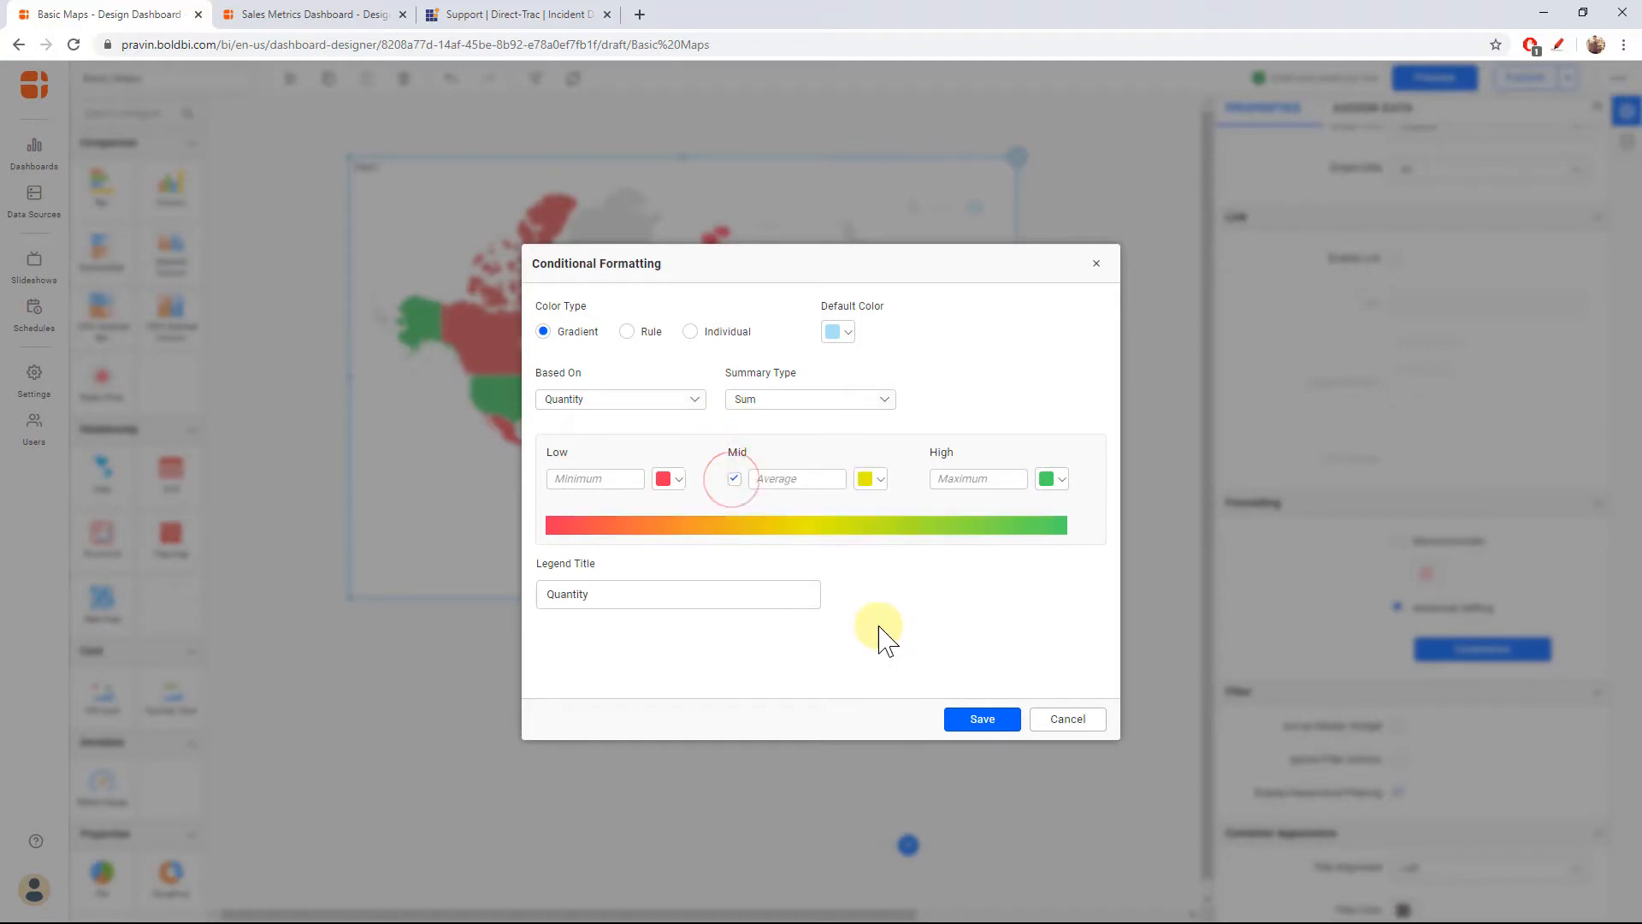
click(959, 720)
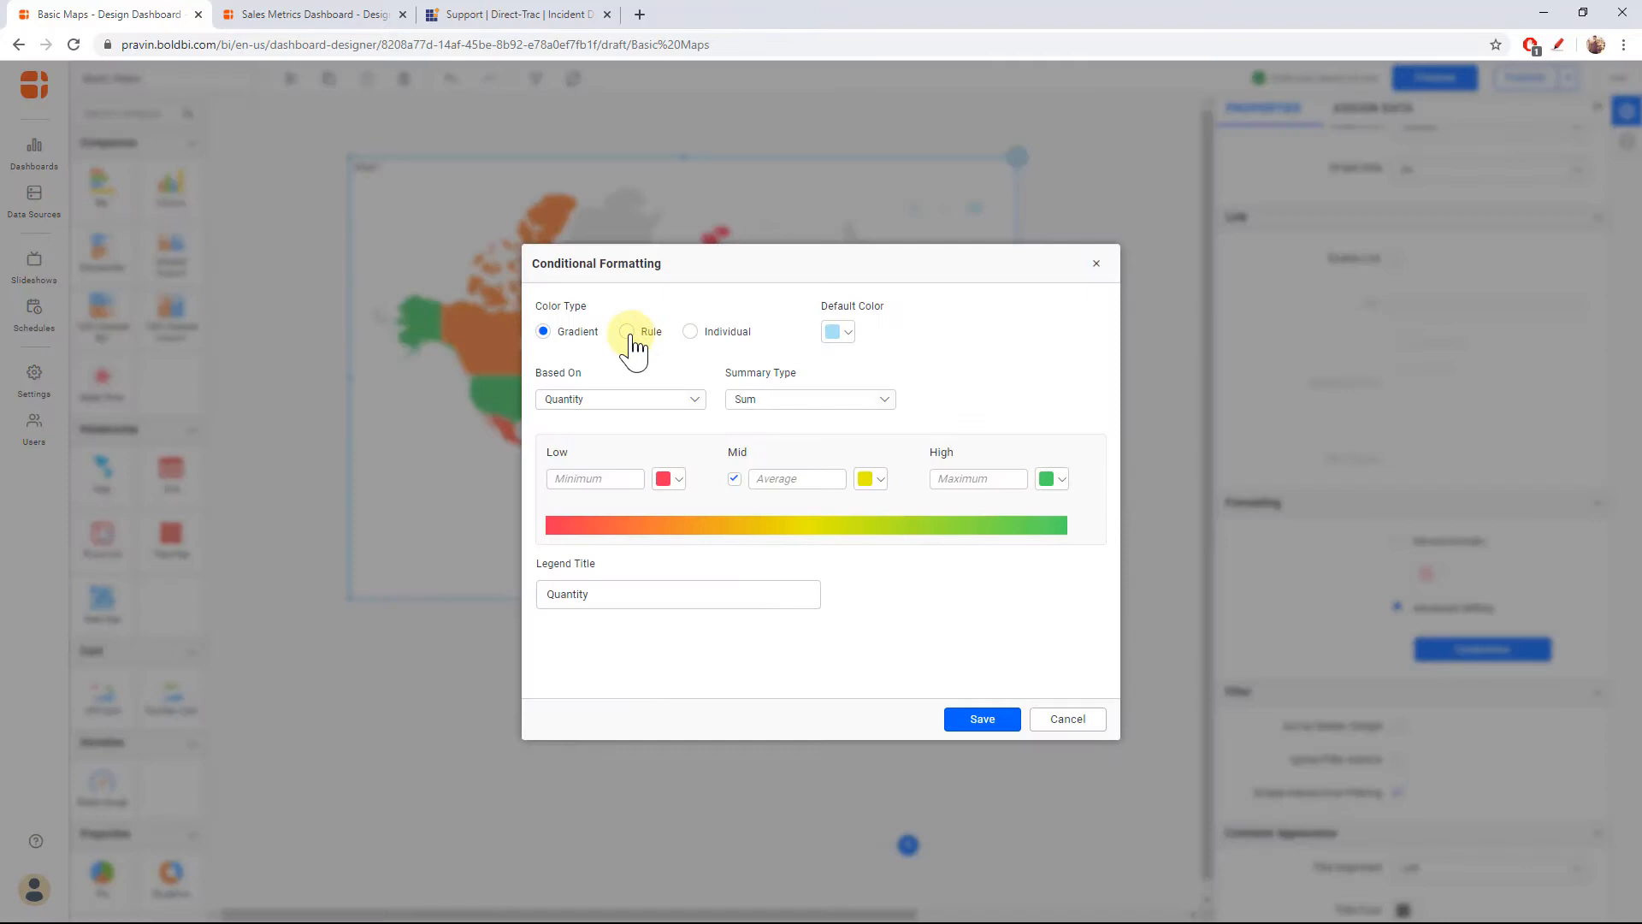
Change the conditional formatting's color type to Rule and base it on Order Total.
click(630, 333)
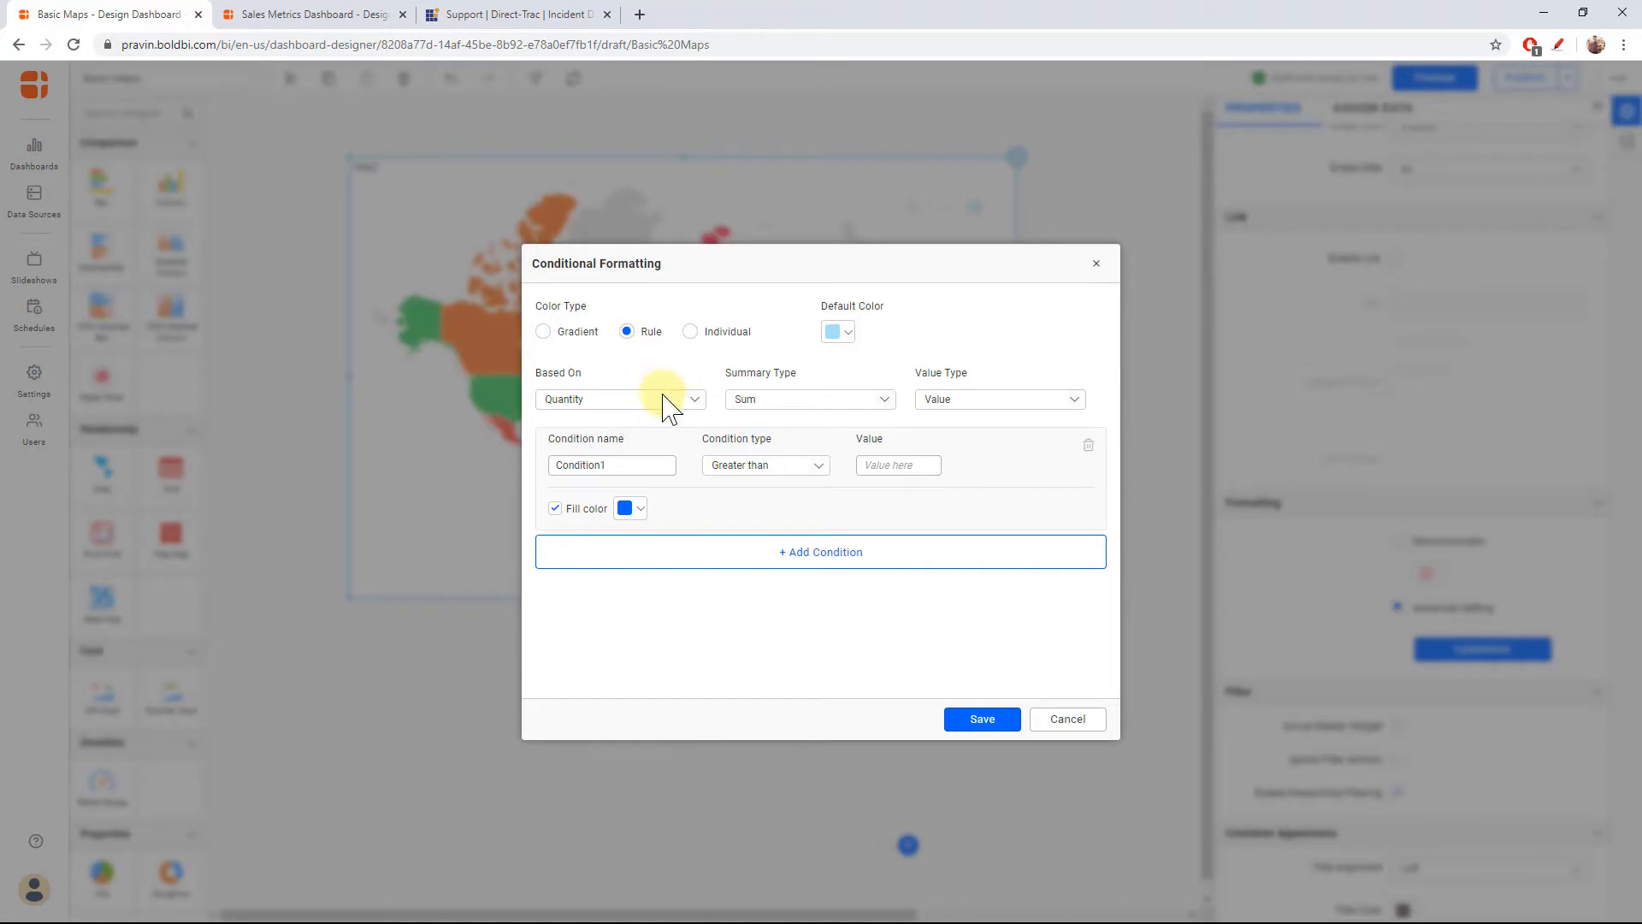
click(662, 397)
click(666, 358)
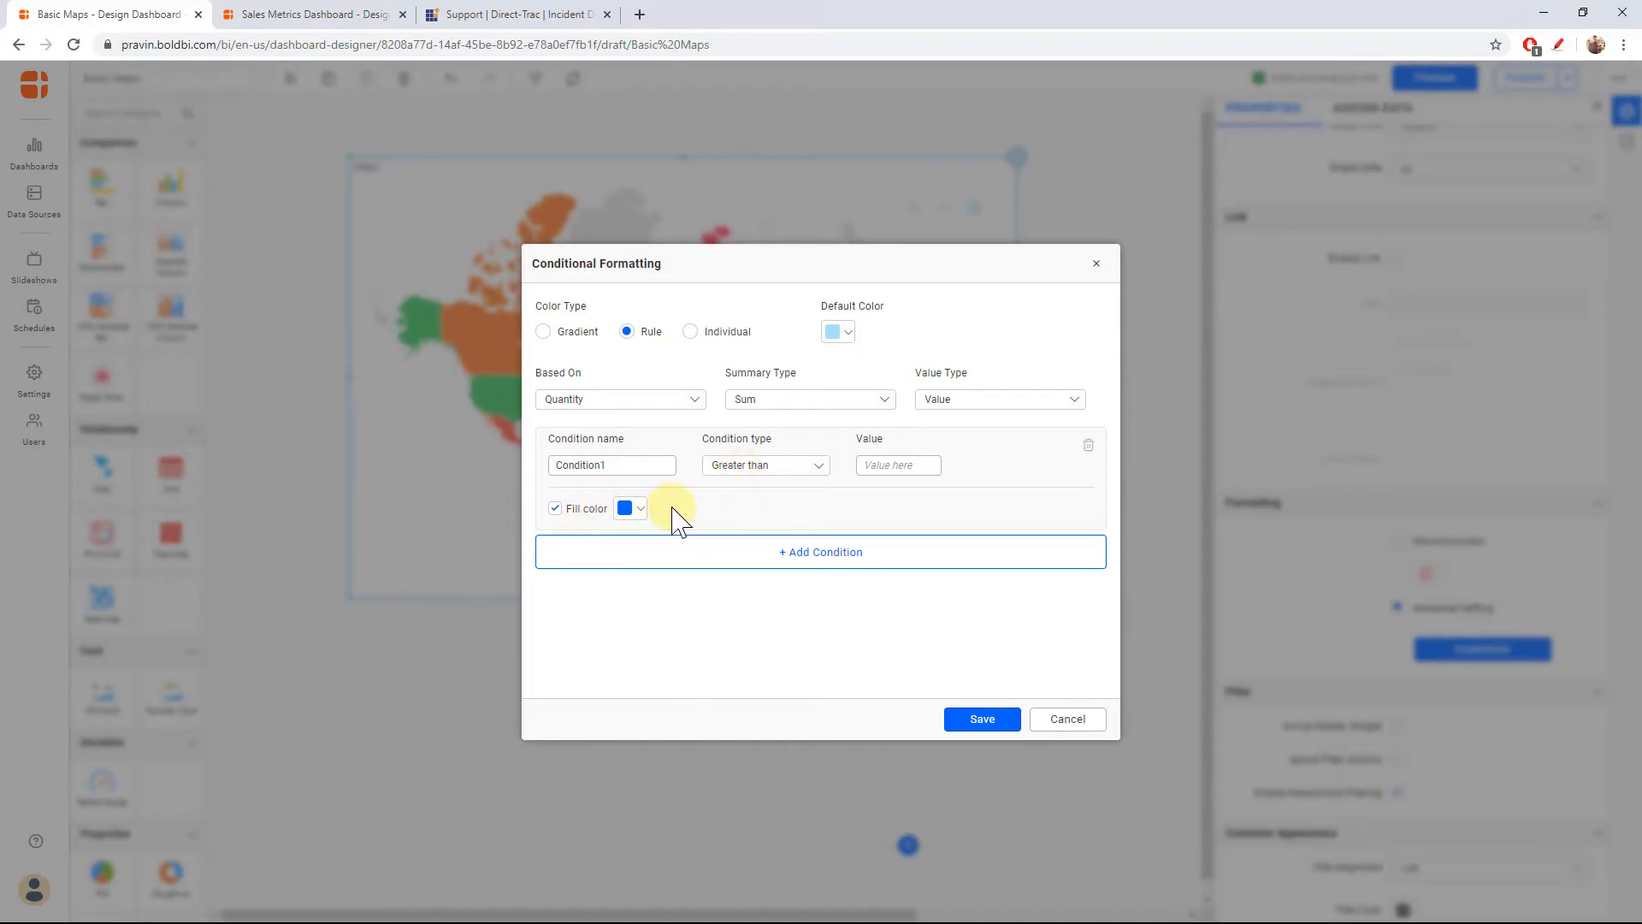
click(624, 399)
scroll(608, 521, down, 3)
click(598, 517)
Name the first condition "> 1 Million", set it to greater than or equal to 1000000, and fill it with bluish purple.
double_click(633, 465)
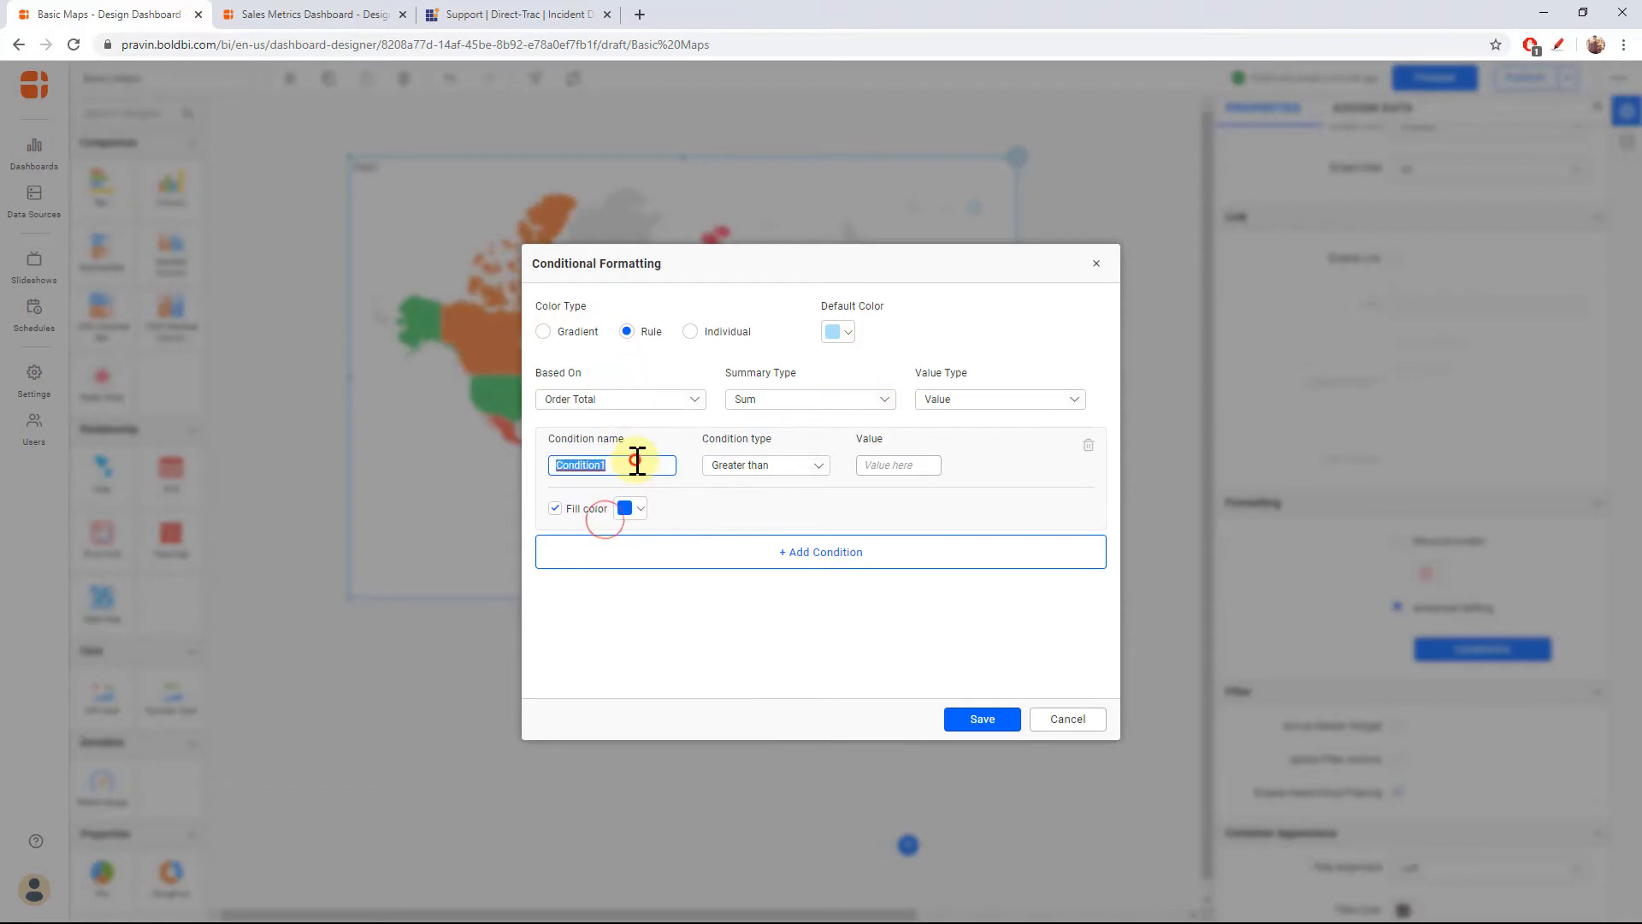
text(> 1 Million)
click(761, 464)
click(744, 525)
click(902, 464)
text(1000000)
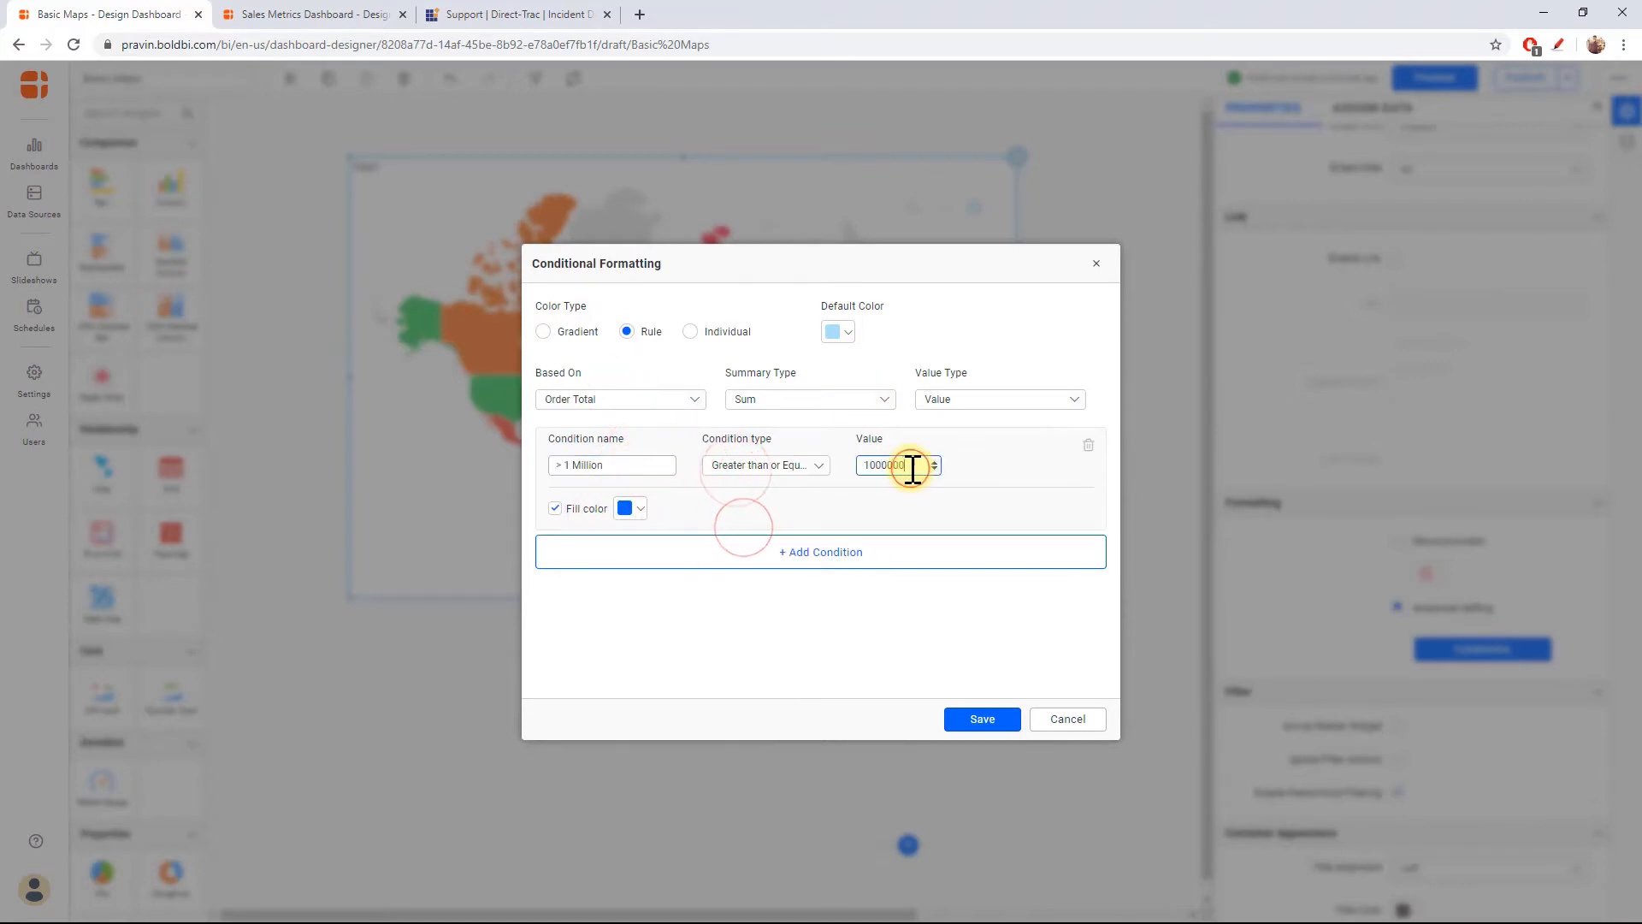
click(630, 508)
click(634, 738)
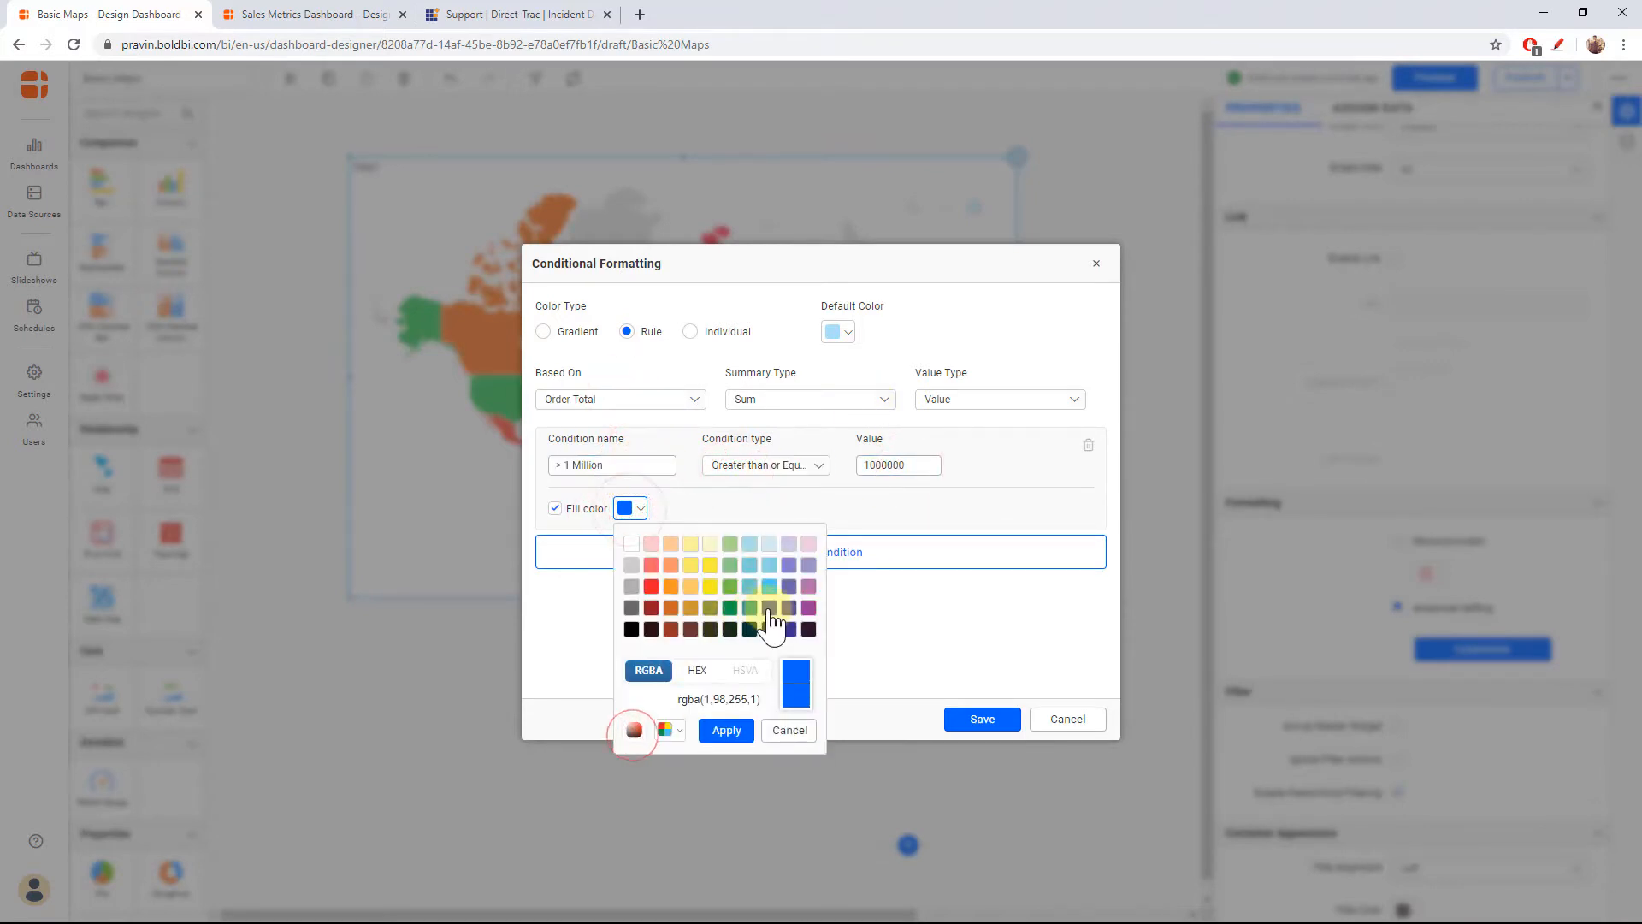
click(789, 586)
click(726, 731)
Add a condition named "< 1 Million" for values less than 1000000 with fill rgba(183,108,171,1), and save the formatting rules.
click(799, 554)
double_click(605, 576)
text(< 1)
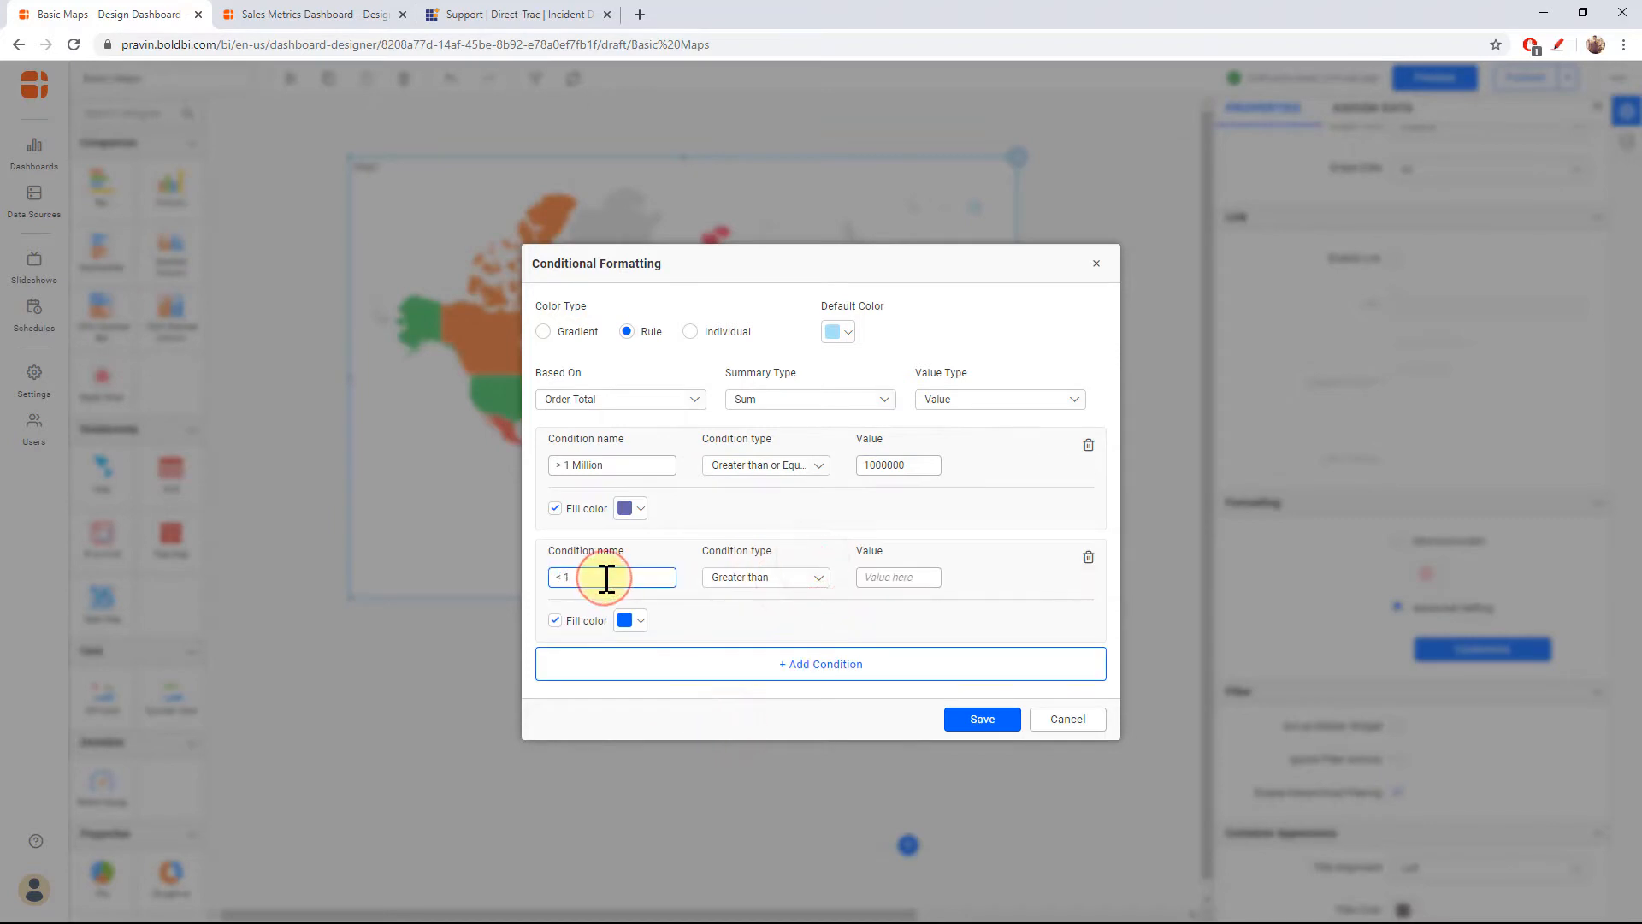
text( Million)
click(774, 577)
click(767, 661)
click(891, 575)
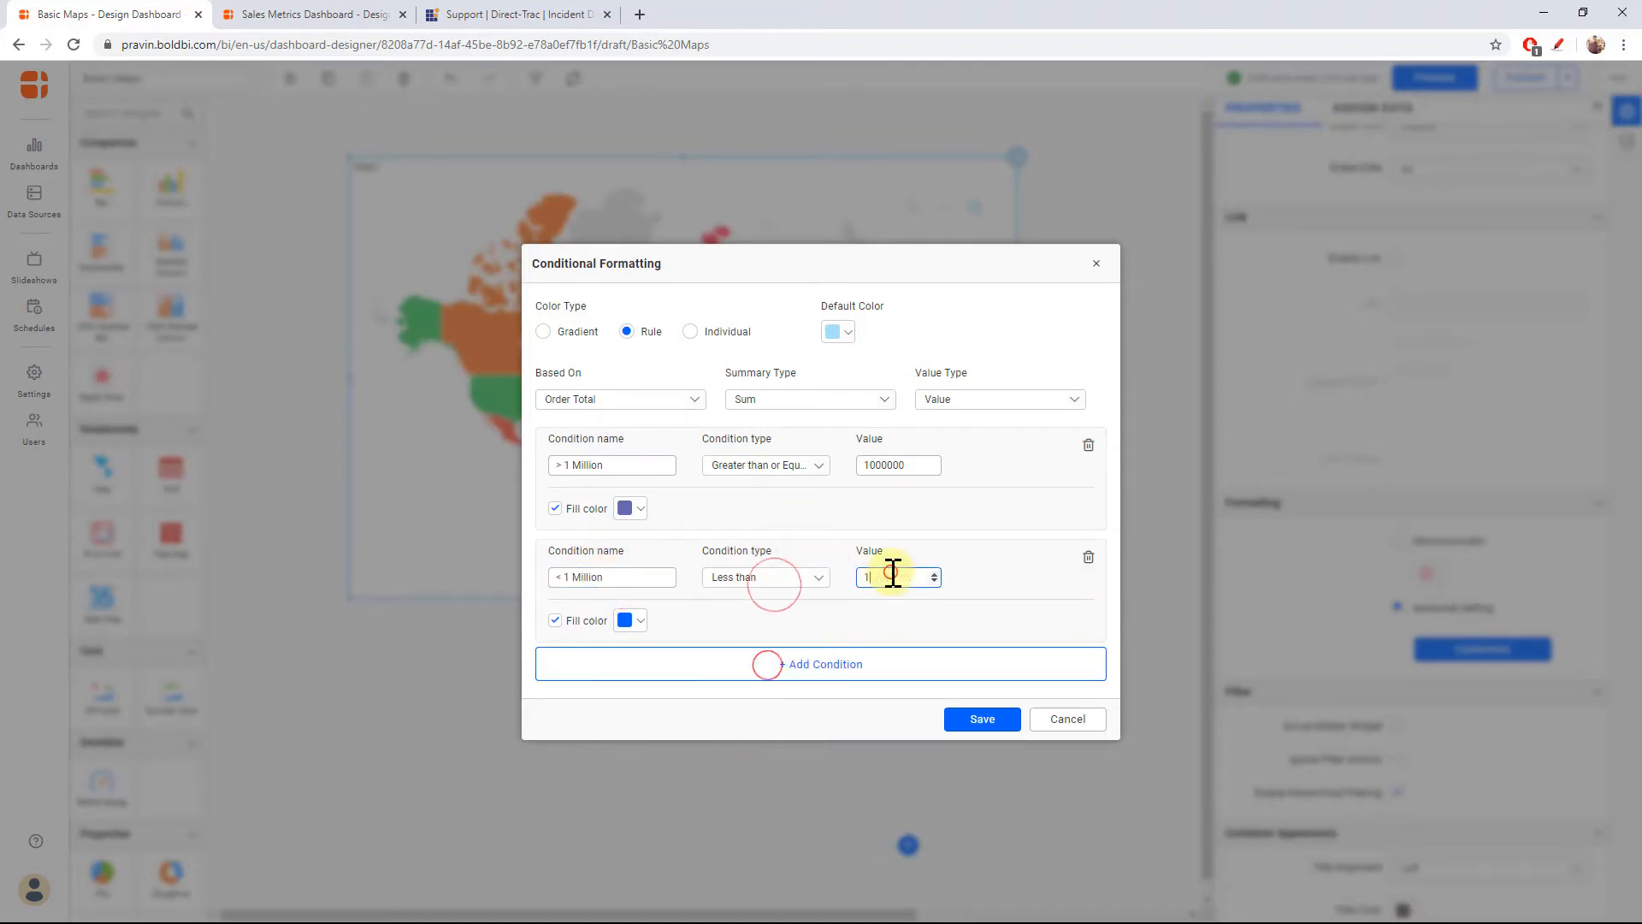
text(1000000)
click(630, 620)
click(631, 840)
click(744, 697)
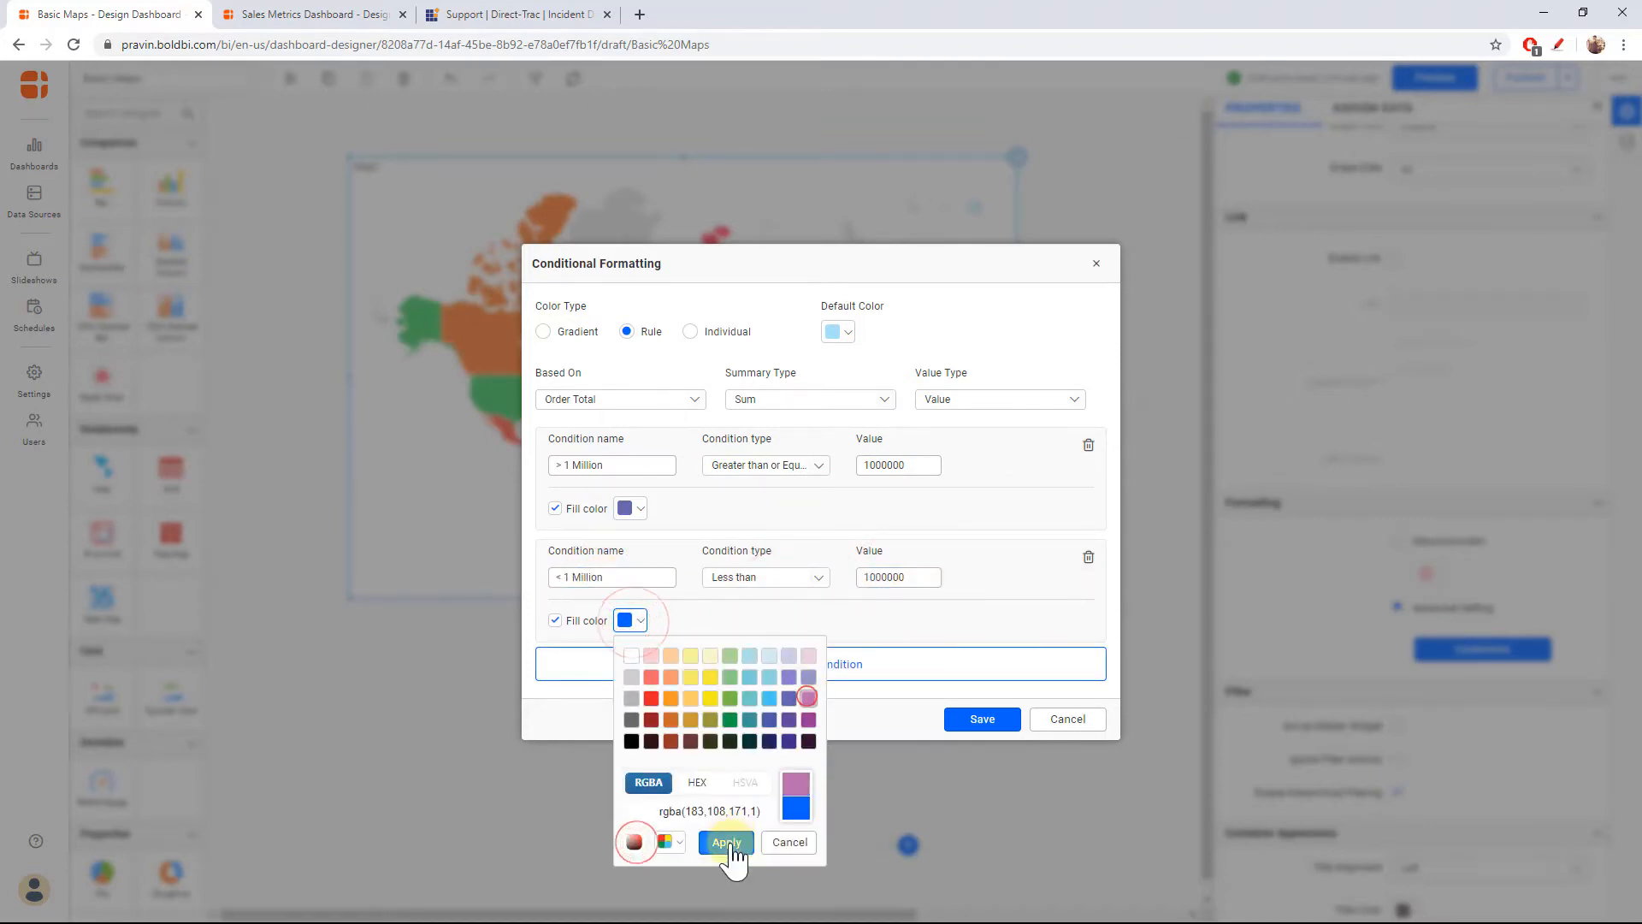
click(733, 856)
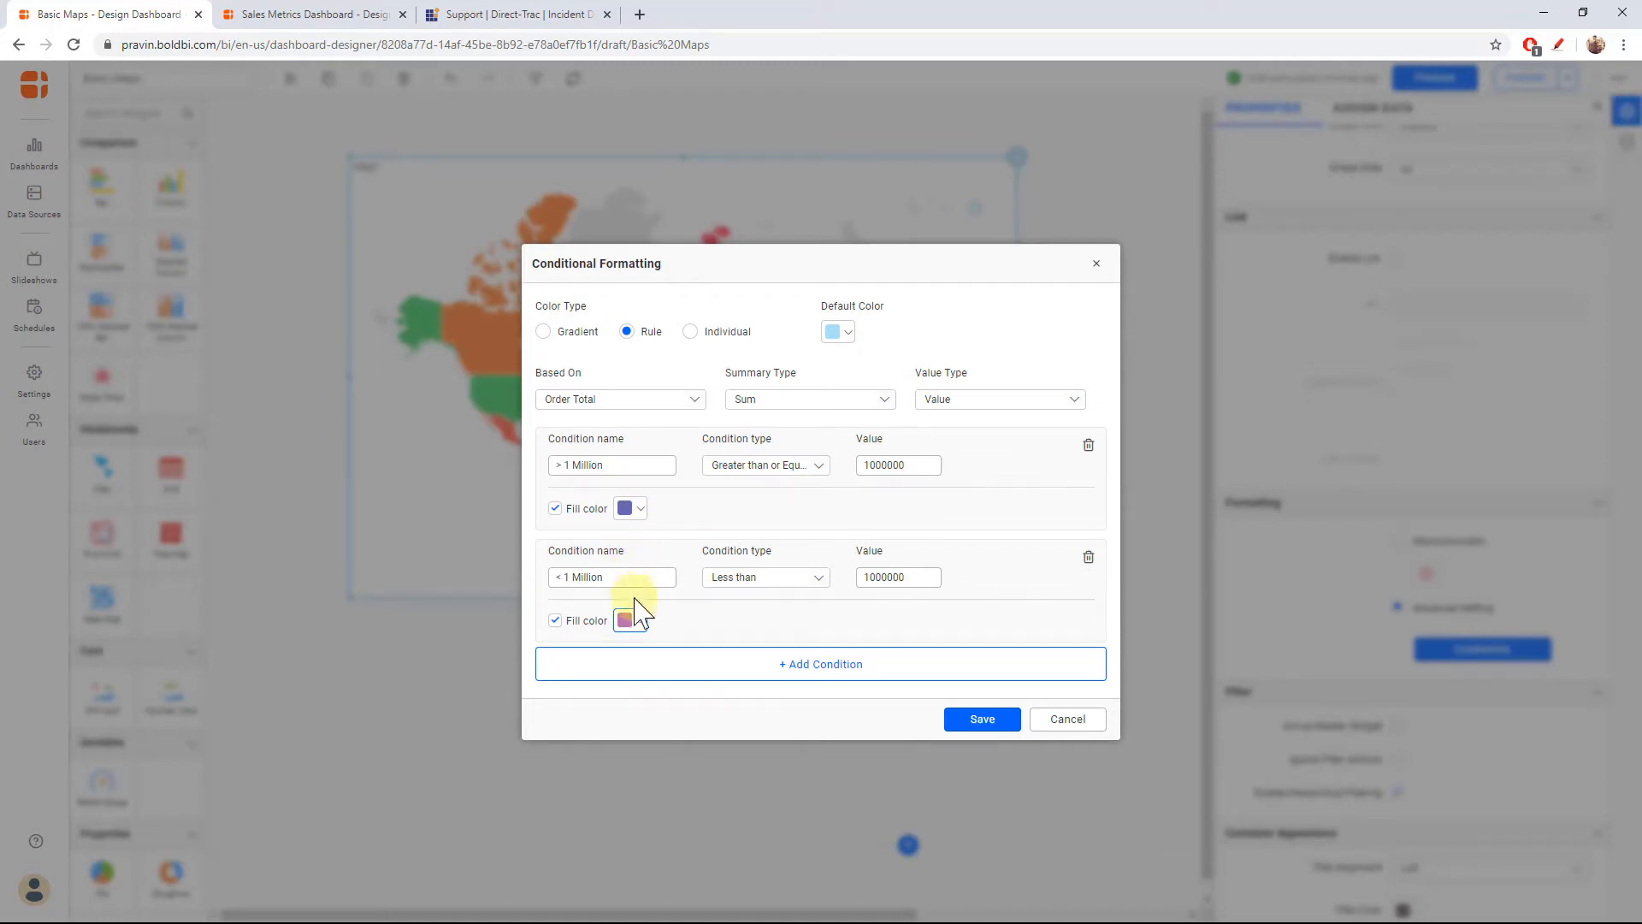
click(983, 721)
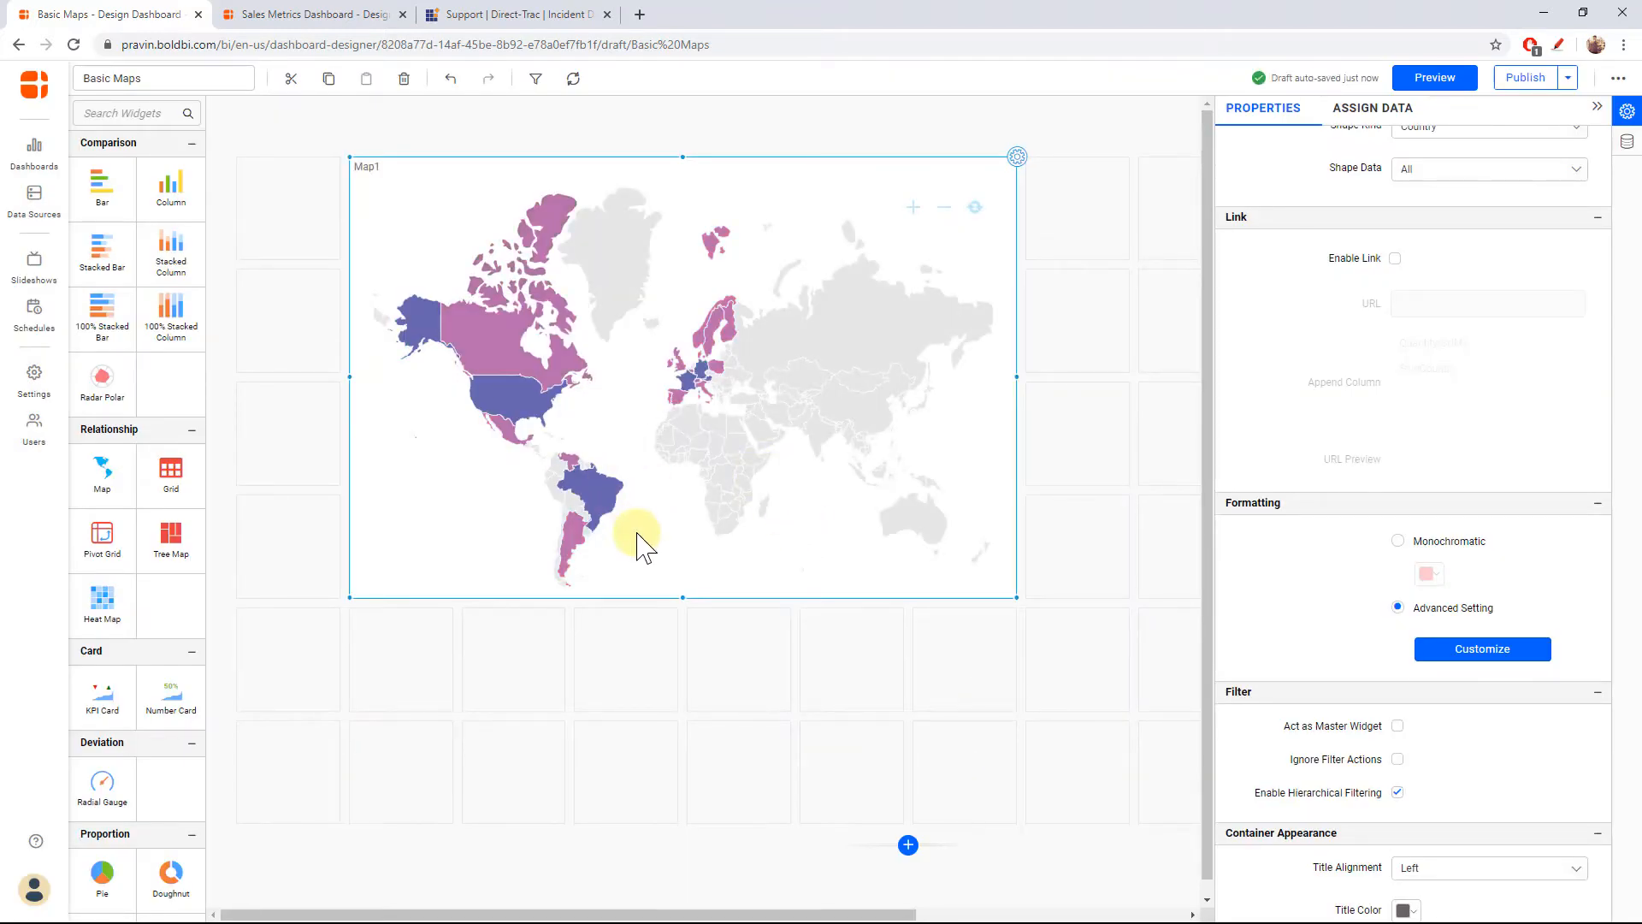
Show the map's legend and save the conditional formatting with the Individual color type for each ShipCountry.
scroll(1357, 483, up, 5)
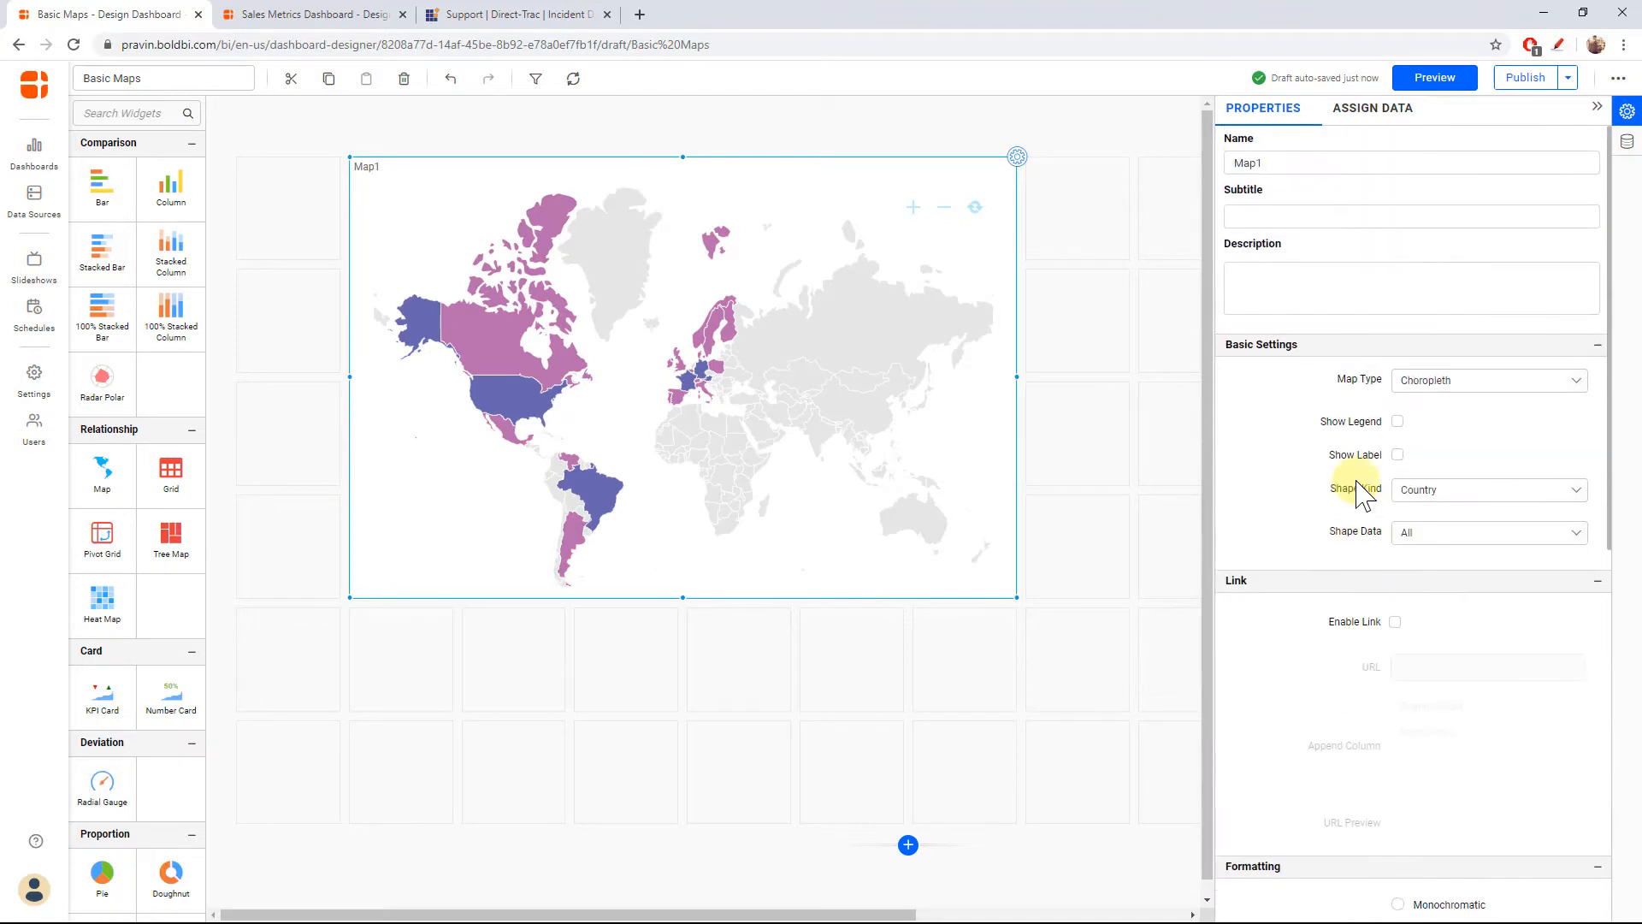
click(1397, 421)
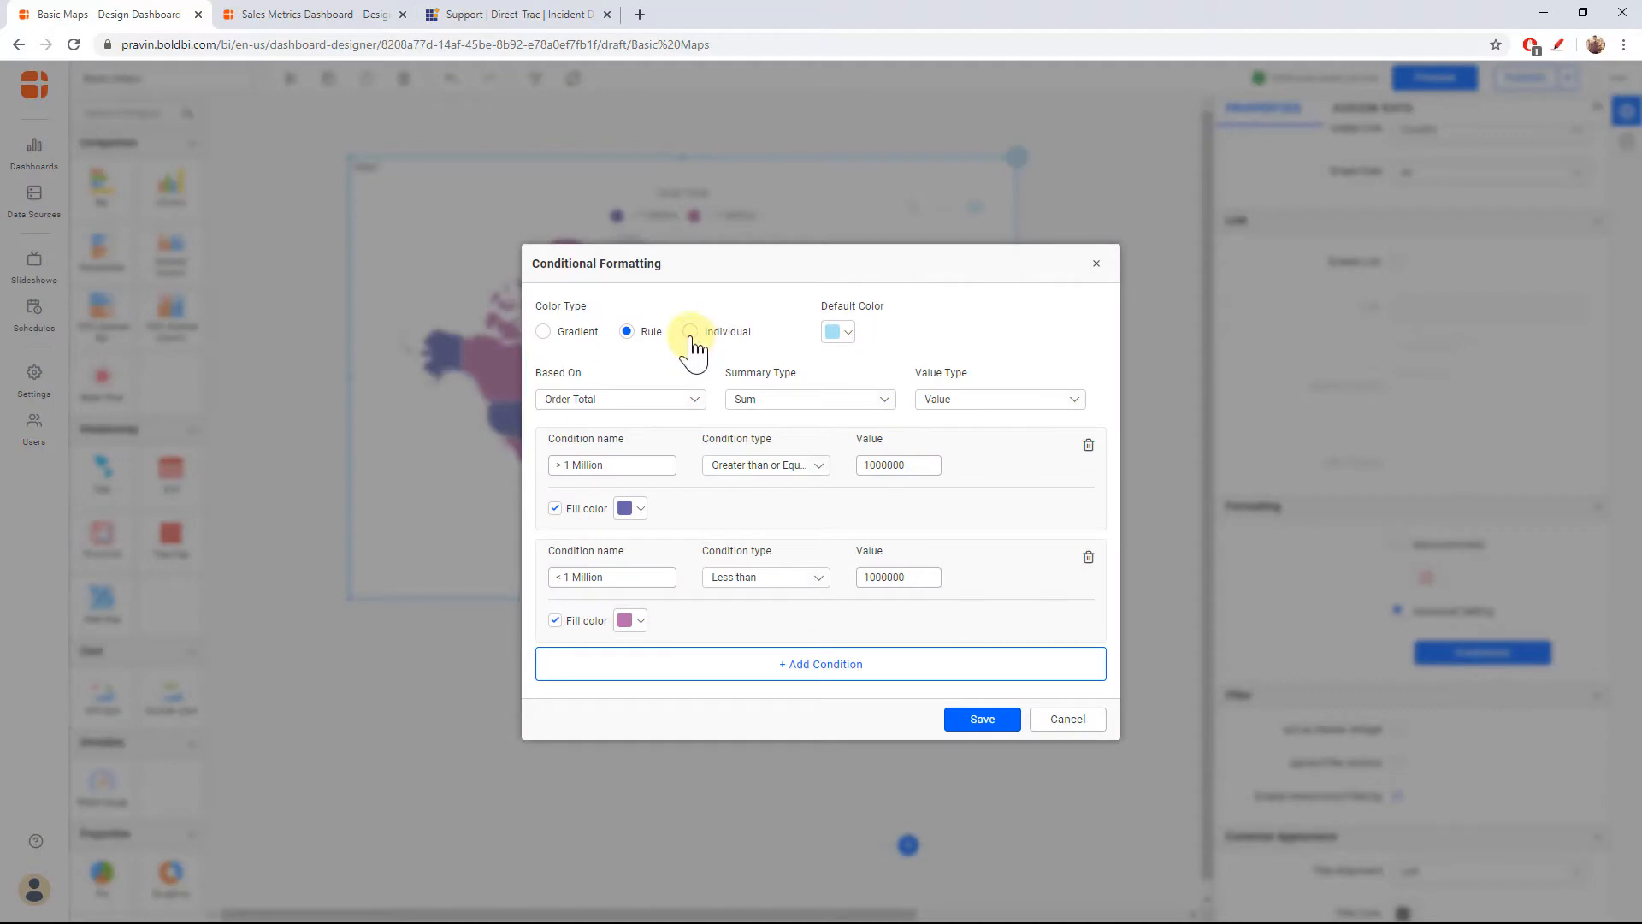
click(690, 333)
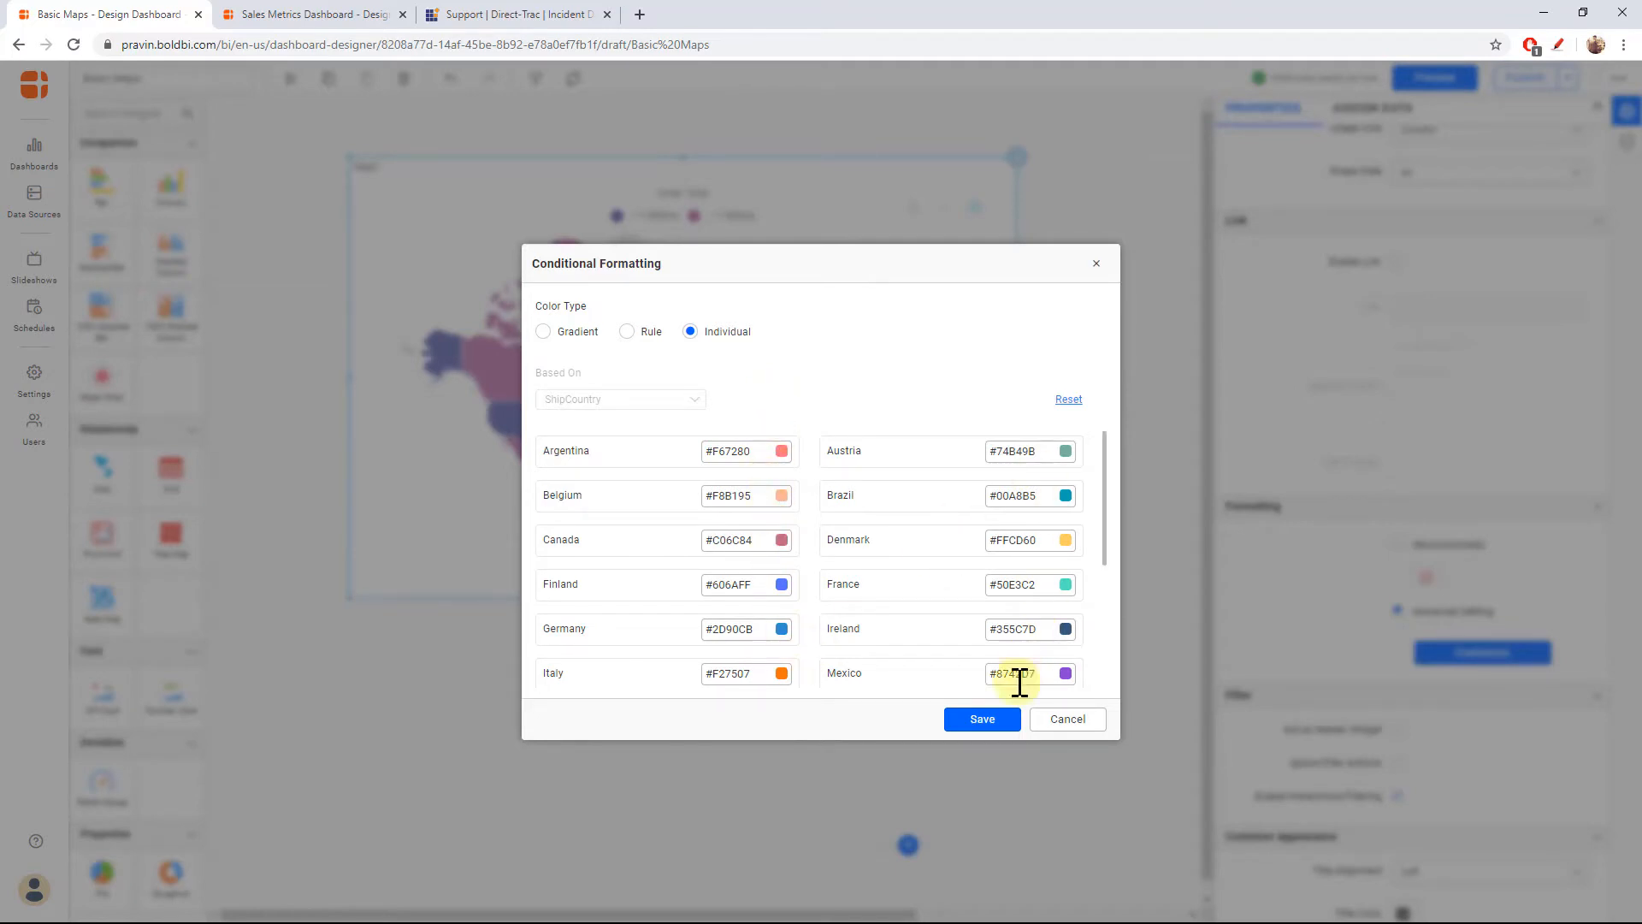
click(982, 720)
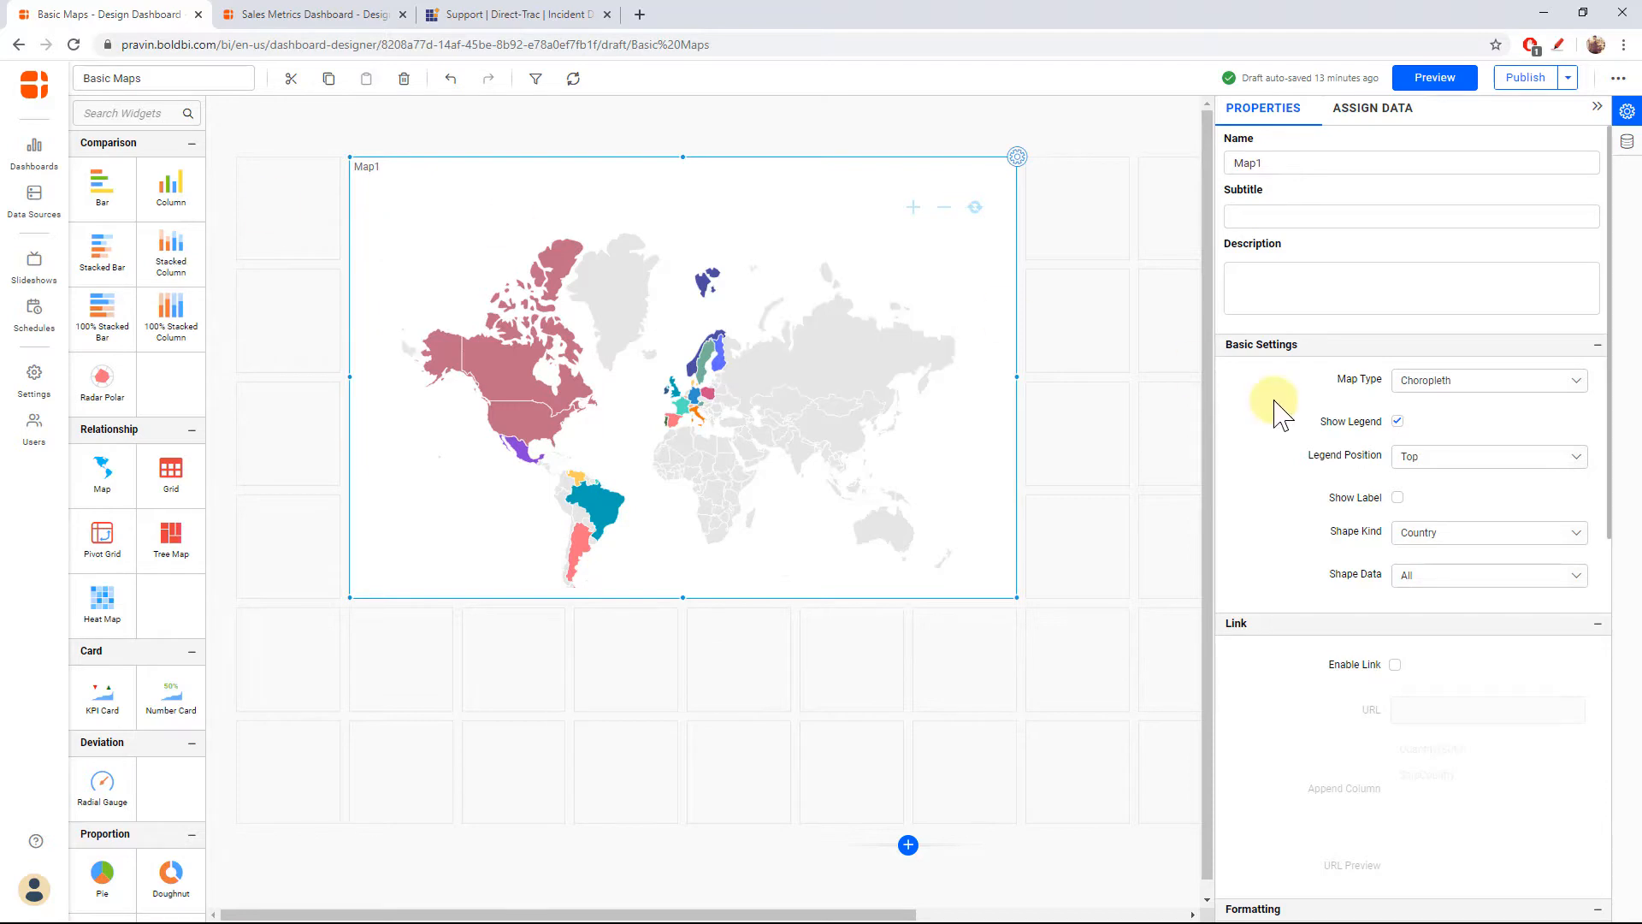
Set the map to act as a master widget.
scroll(1288, 425, down, 2)
scroll(1288, 424, down, 5)
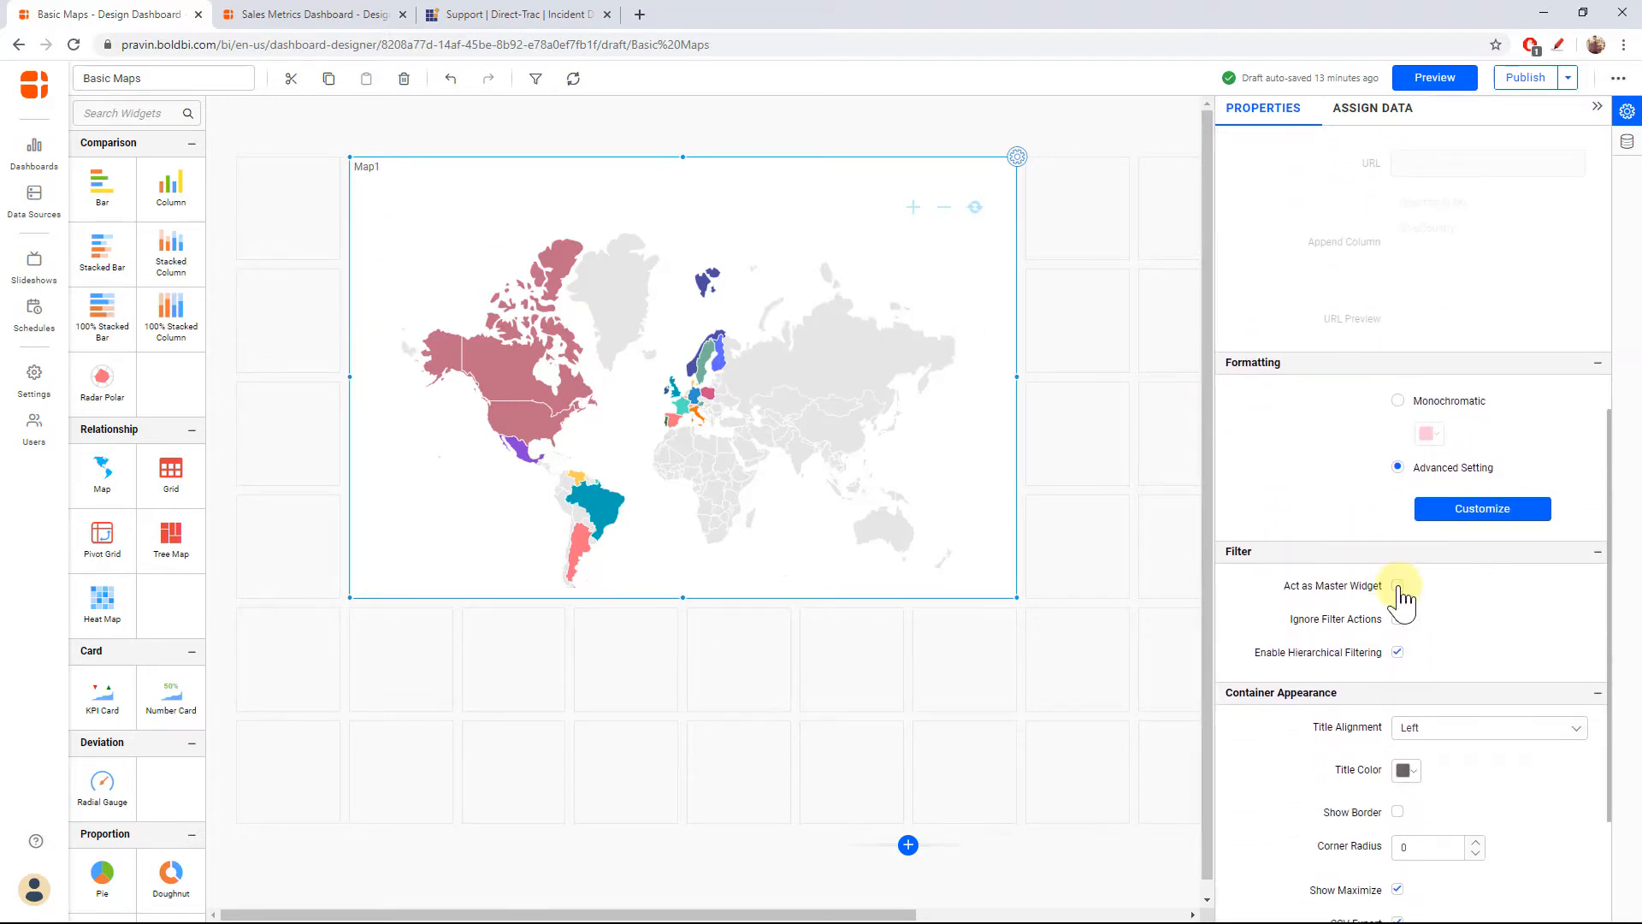
click(1399, 587)
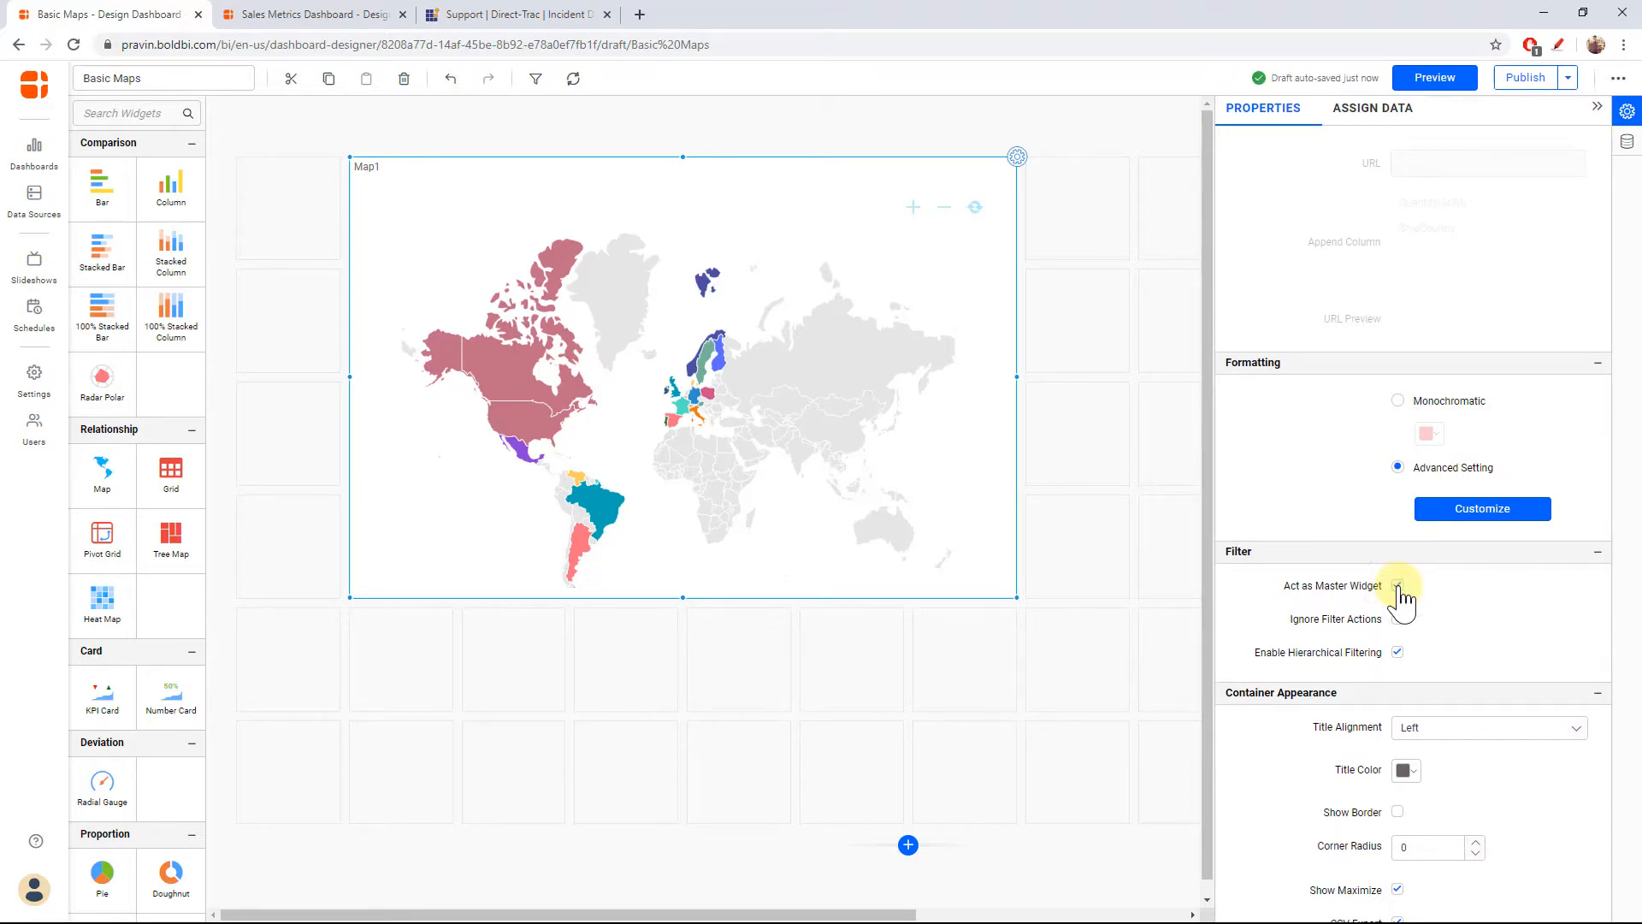
Preview the dashboard and filter the grid by selecting Brazil, Poland, Canada and the USA one after another on the map.
click(1435, 78)
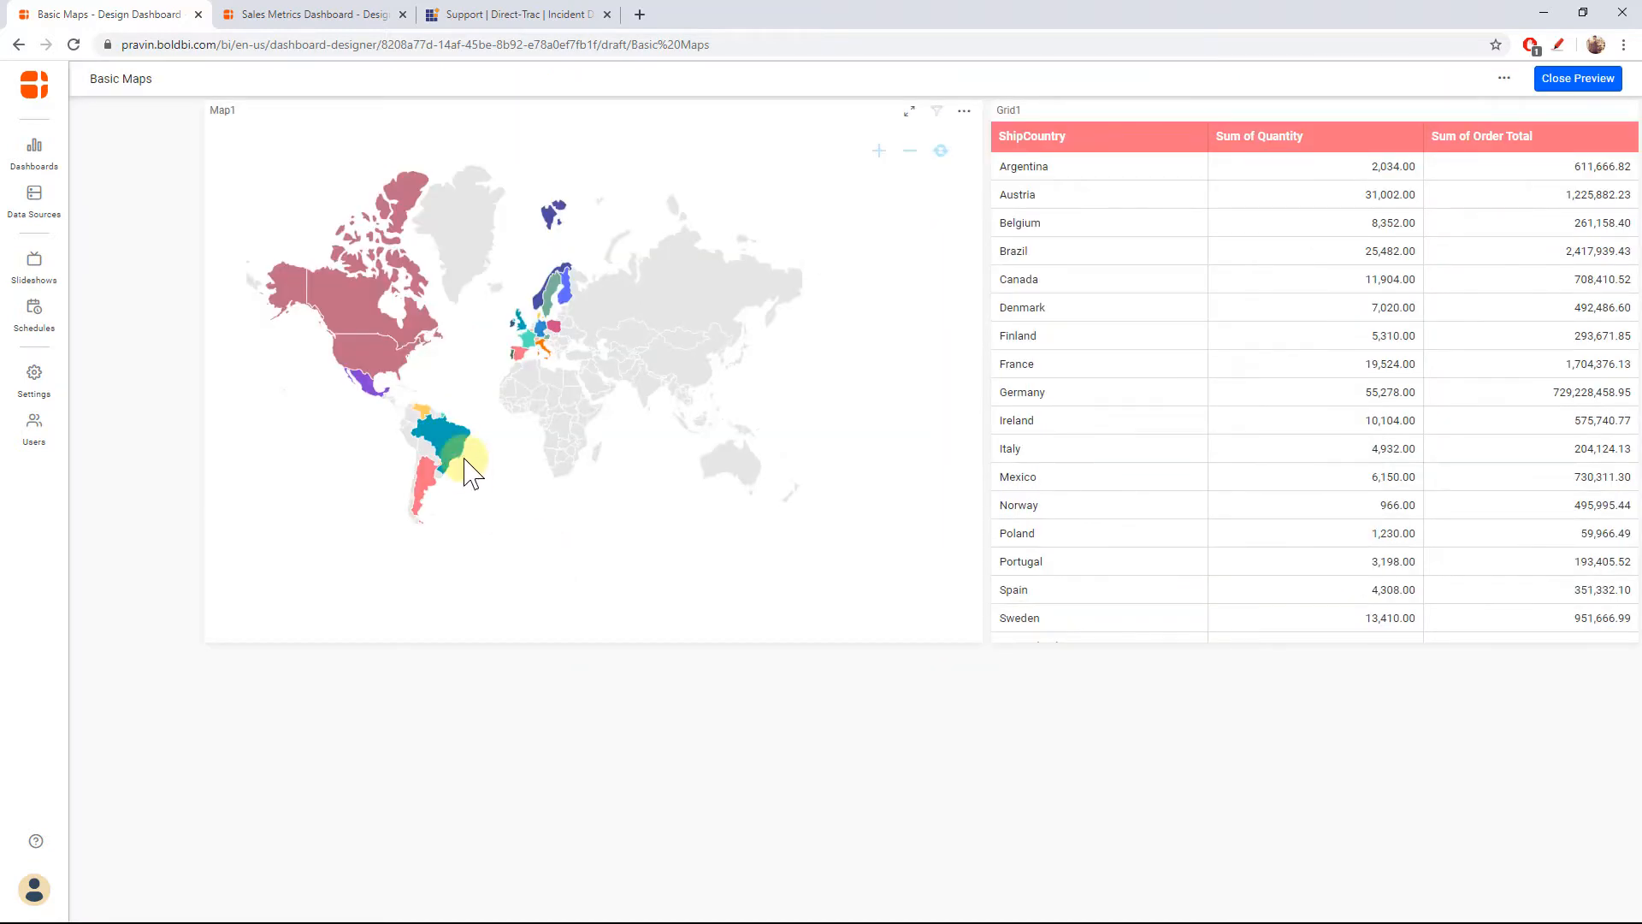
click(451, 441)
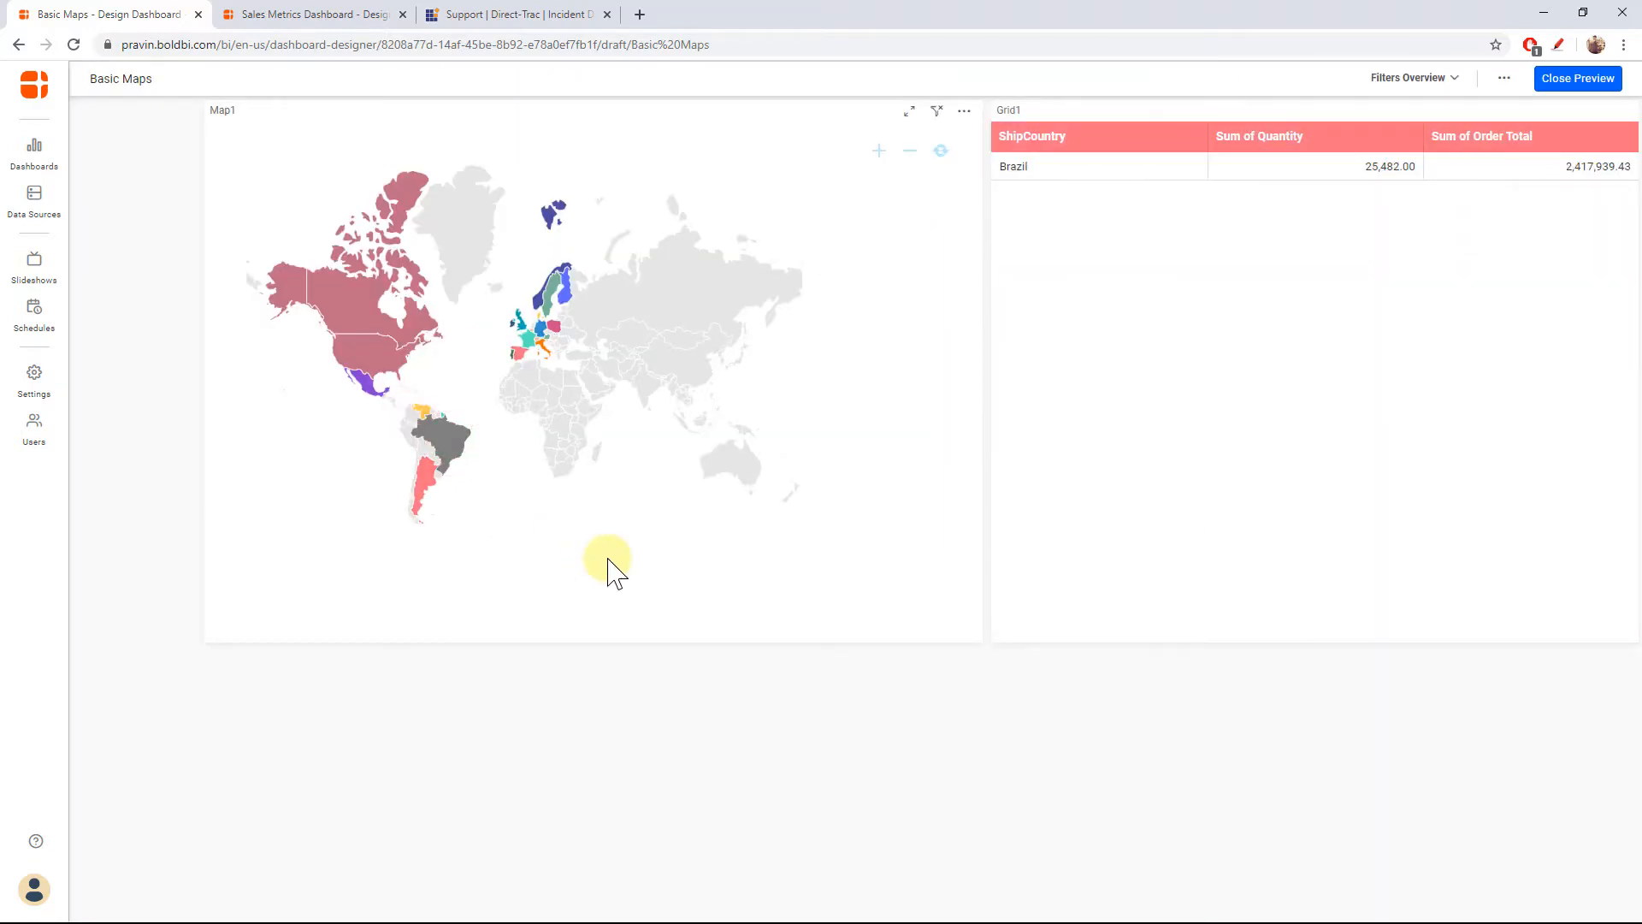
click(555, 326)
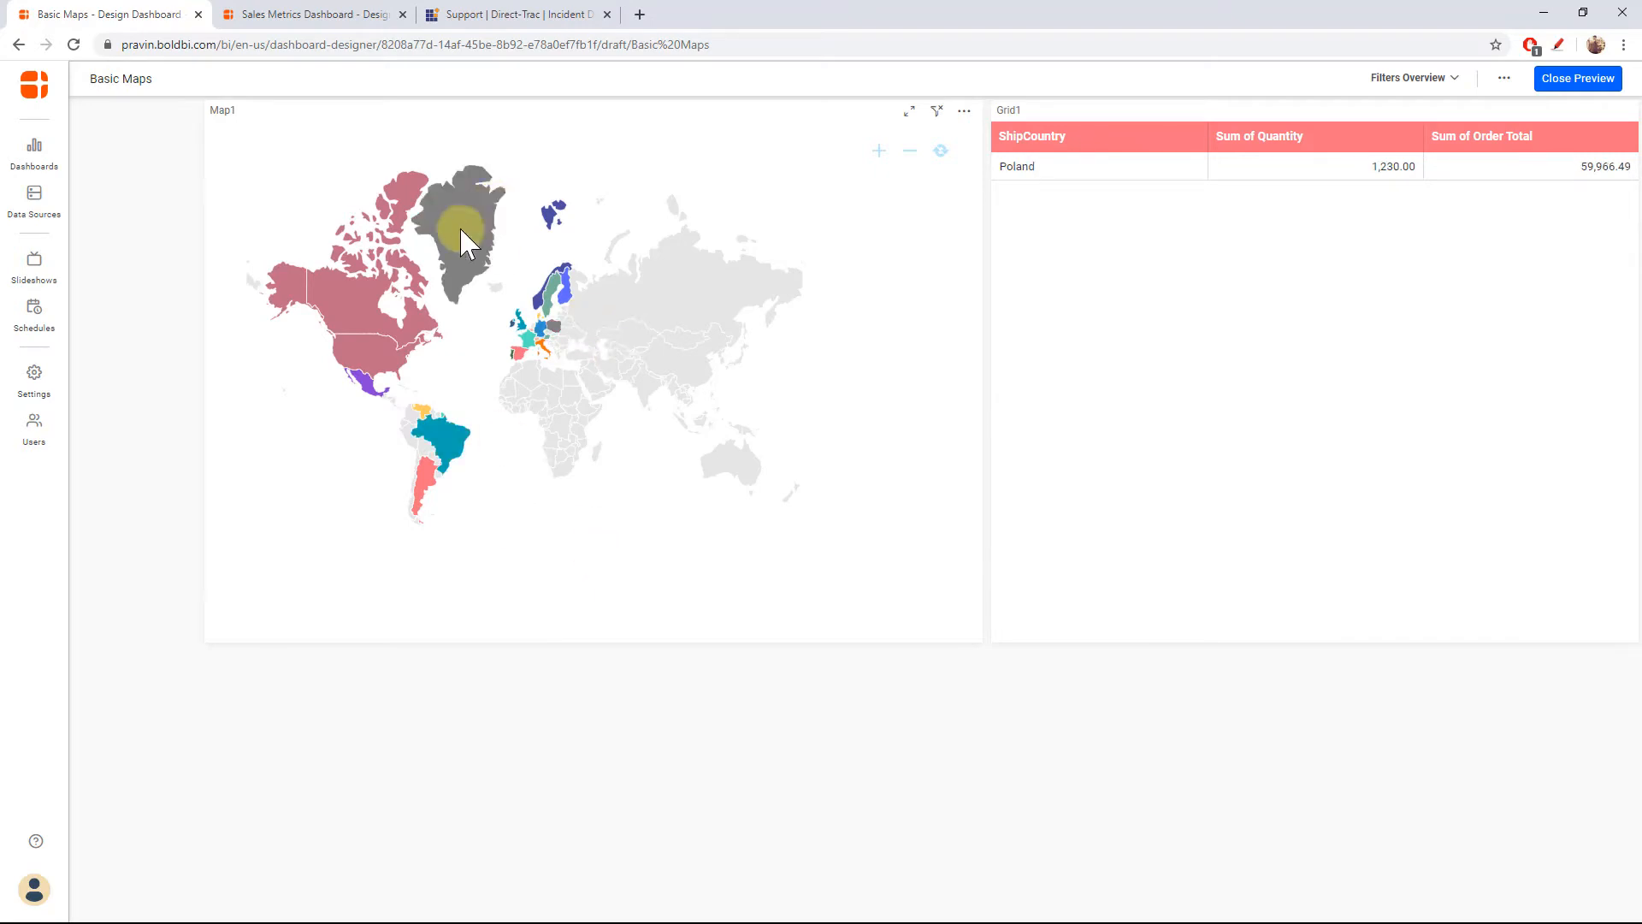
click(357, 297)
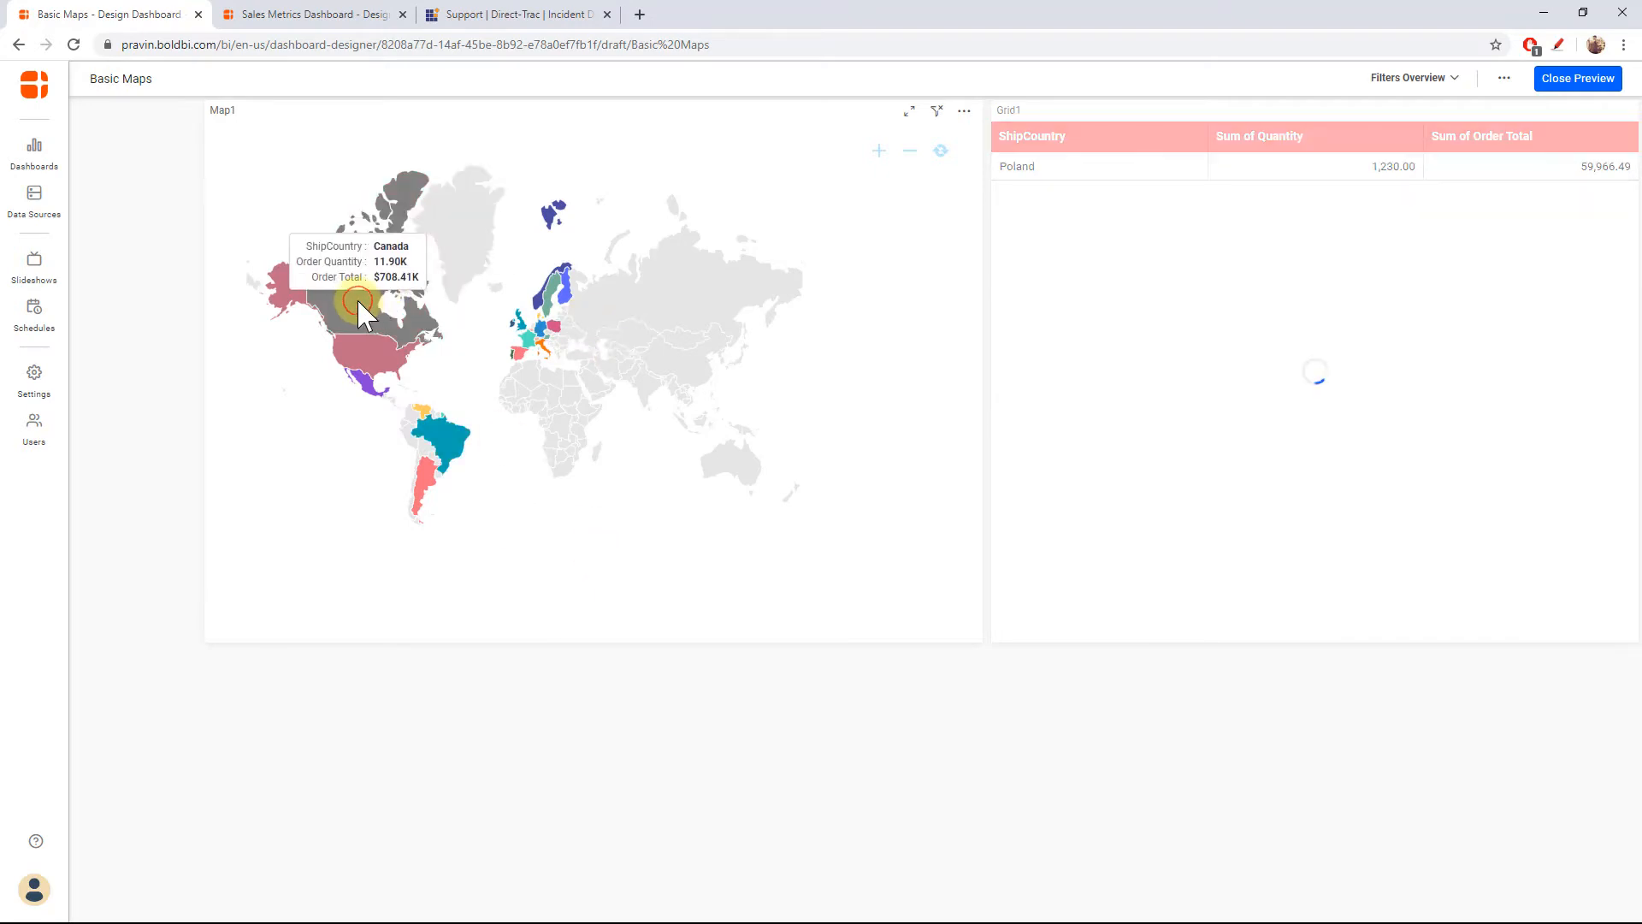
click(364, 351)
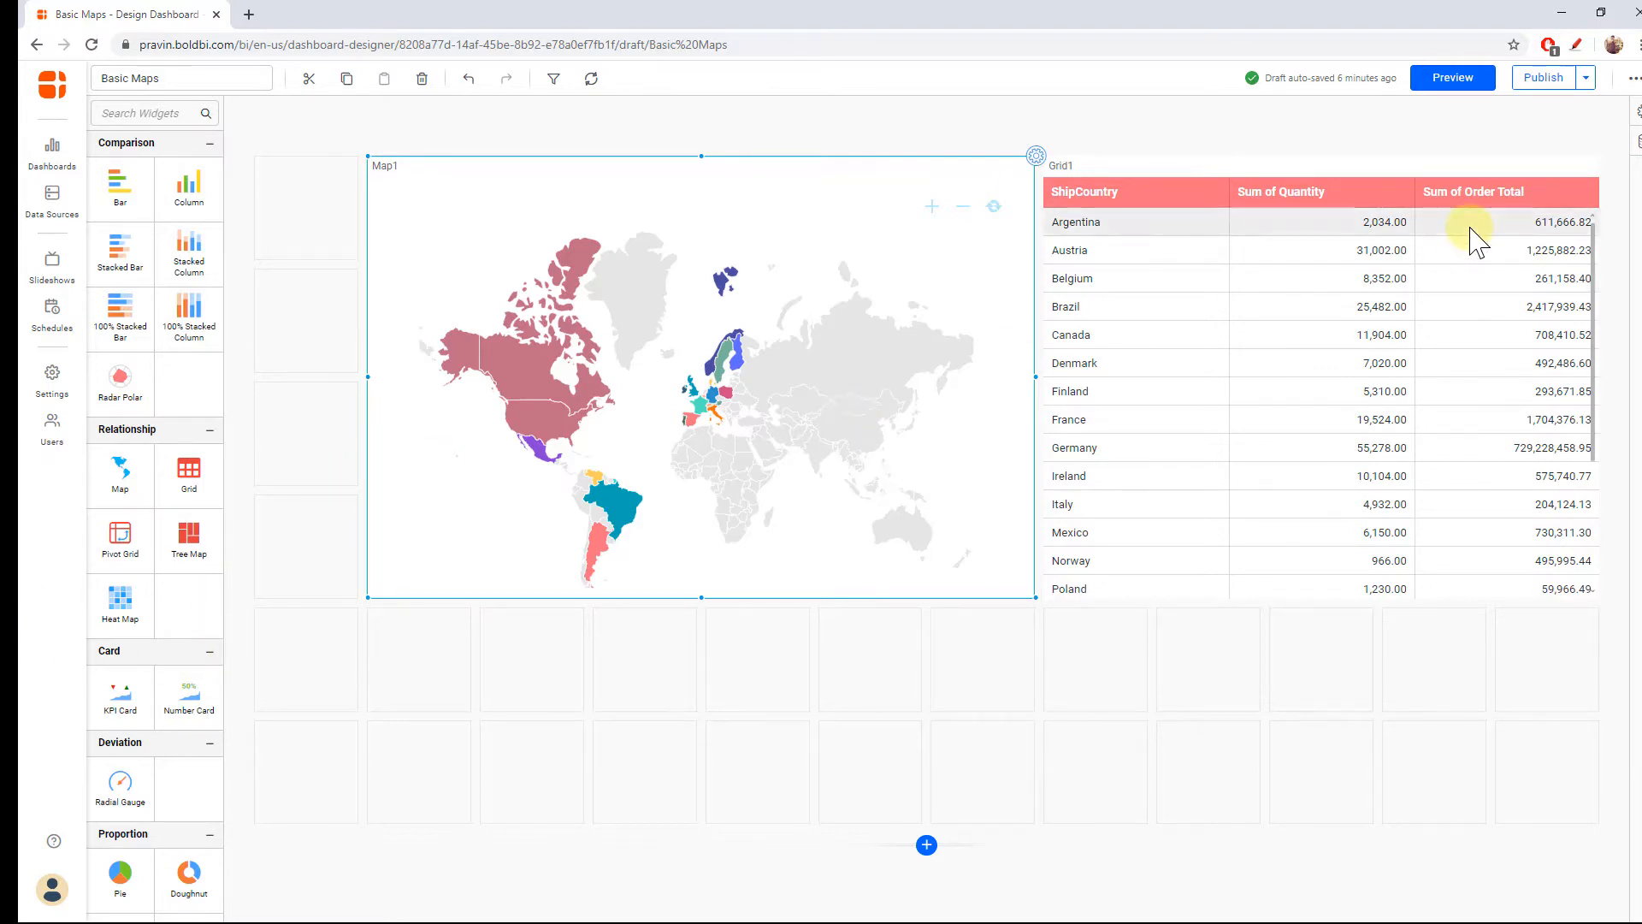
Enable the map's link and paste the Sales Dashboard URL ending in "?Country=" as its target.
click(1636, 138)
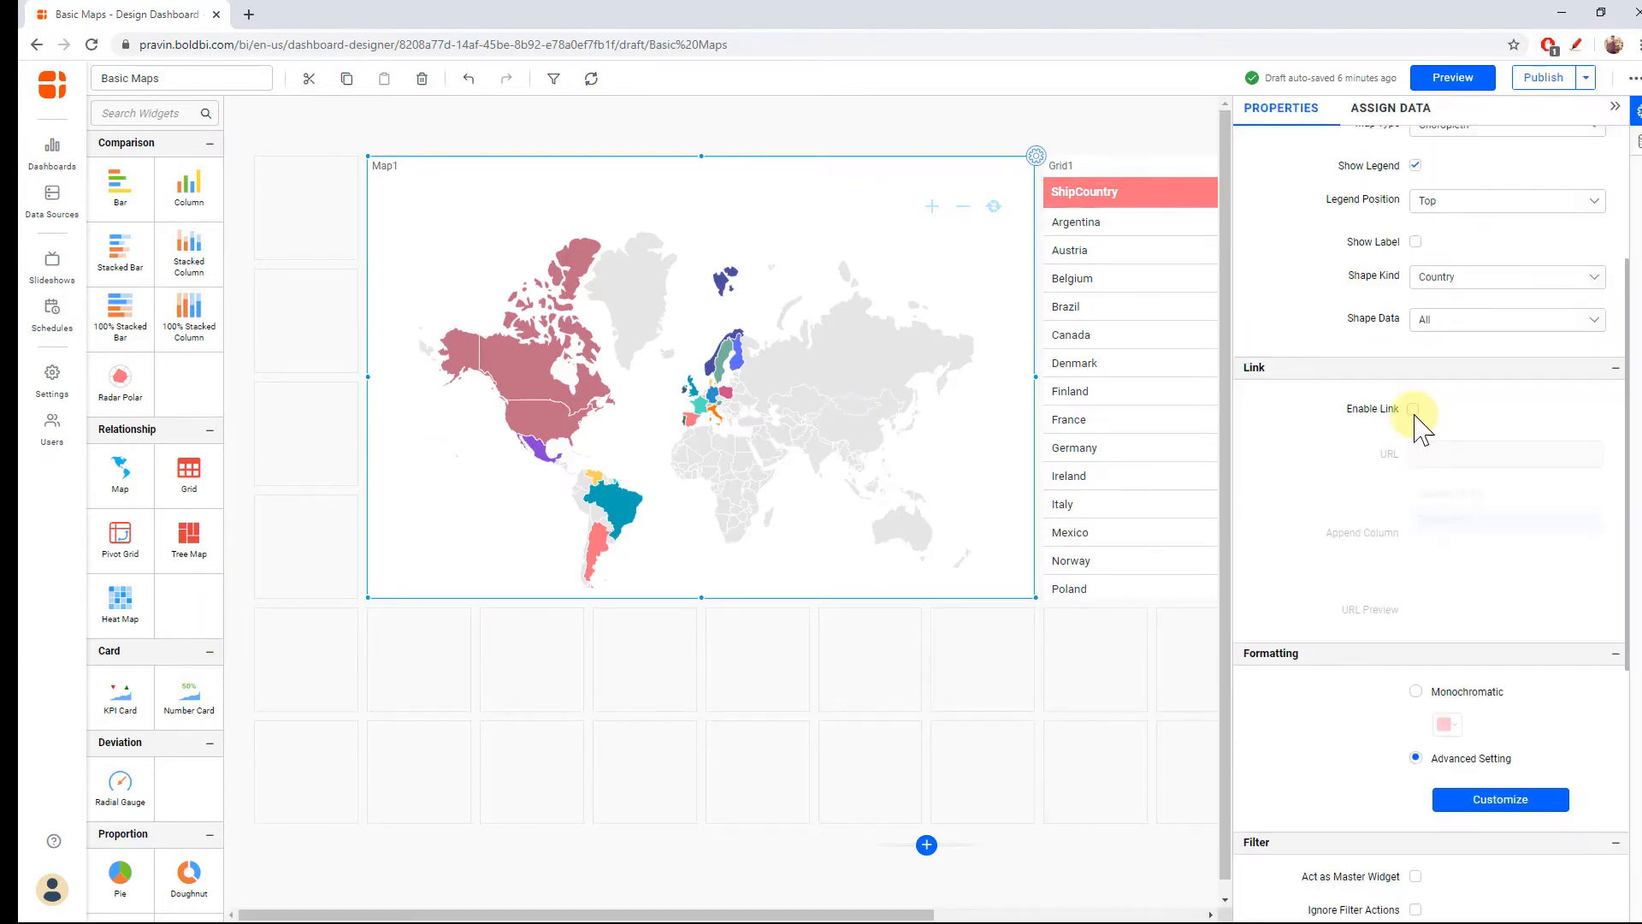
click(1413, 409)
click(1425, 453)
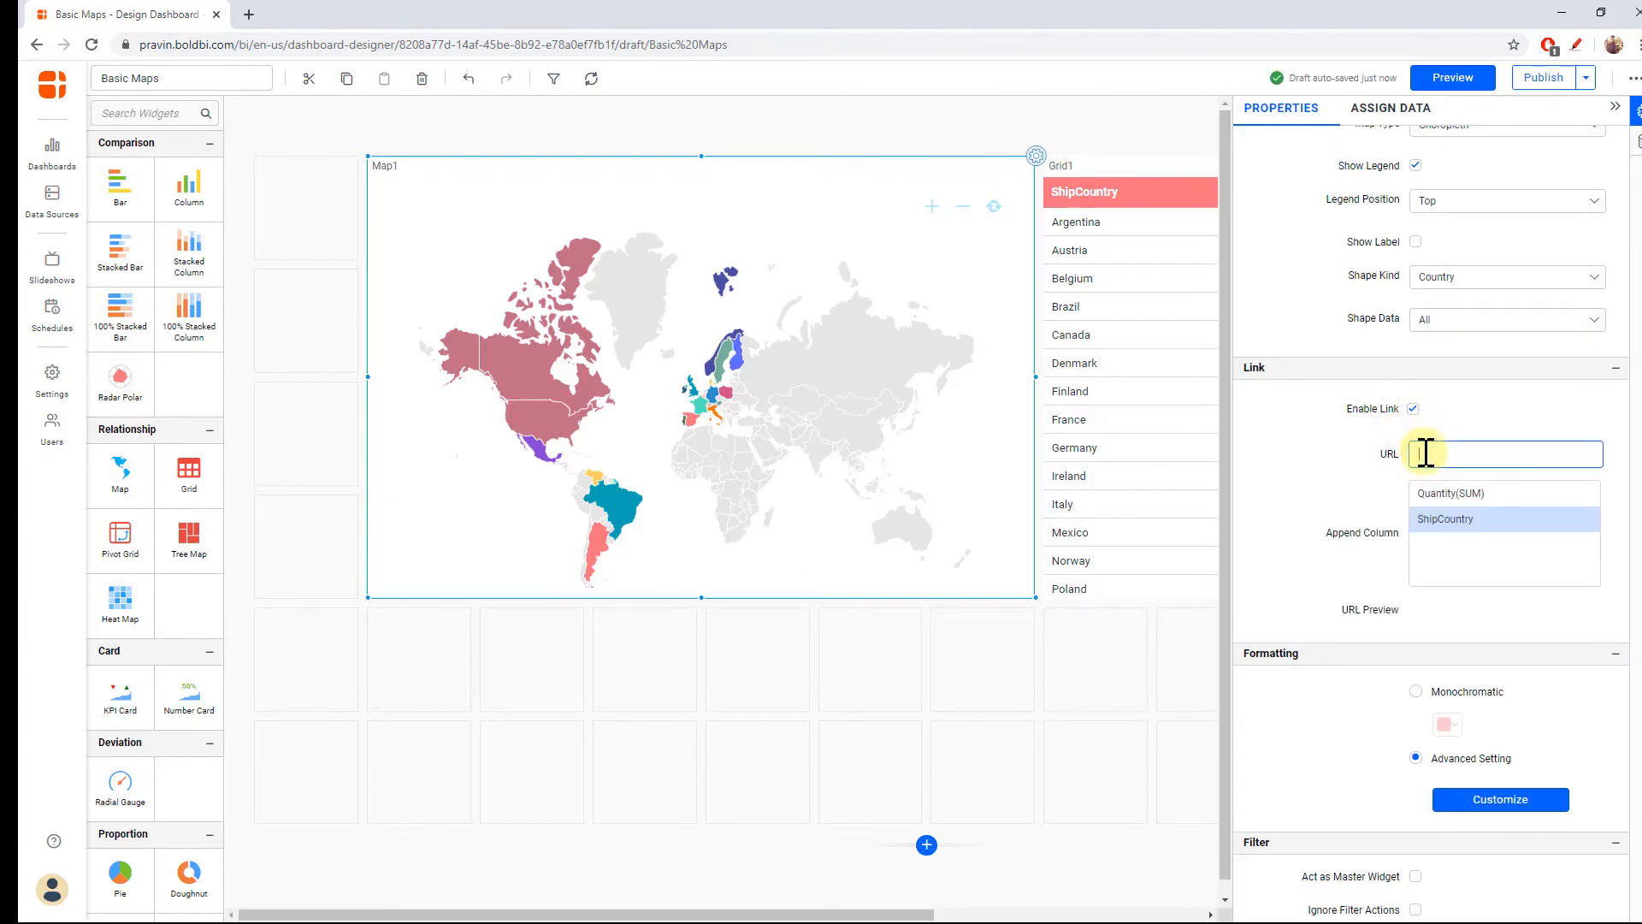
key(ctrl+v)
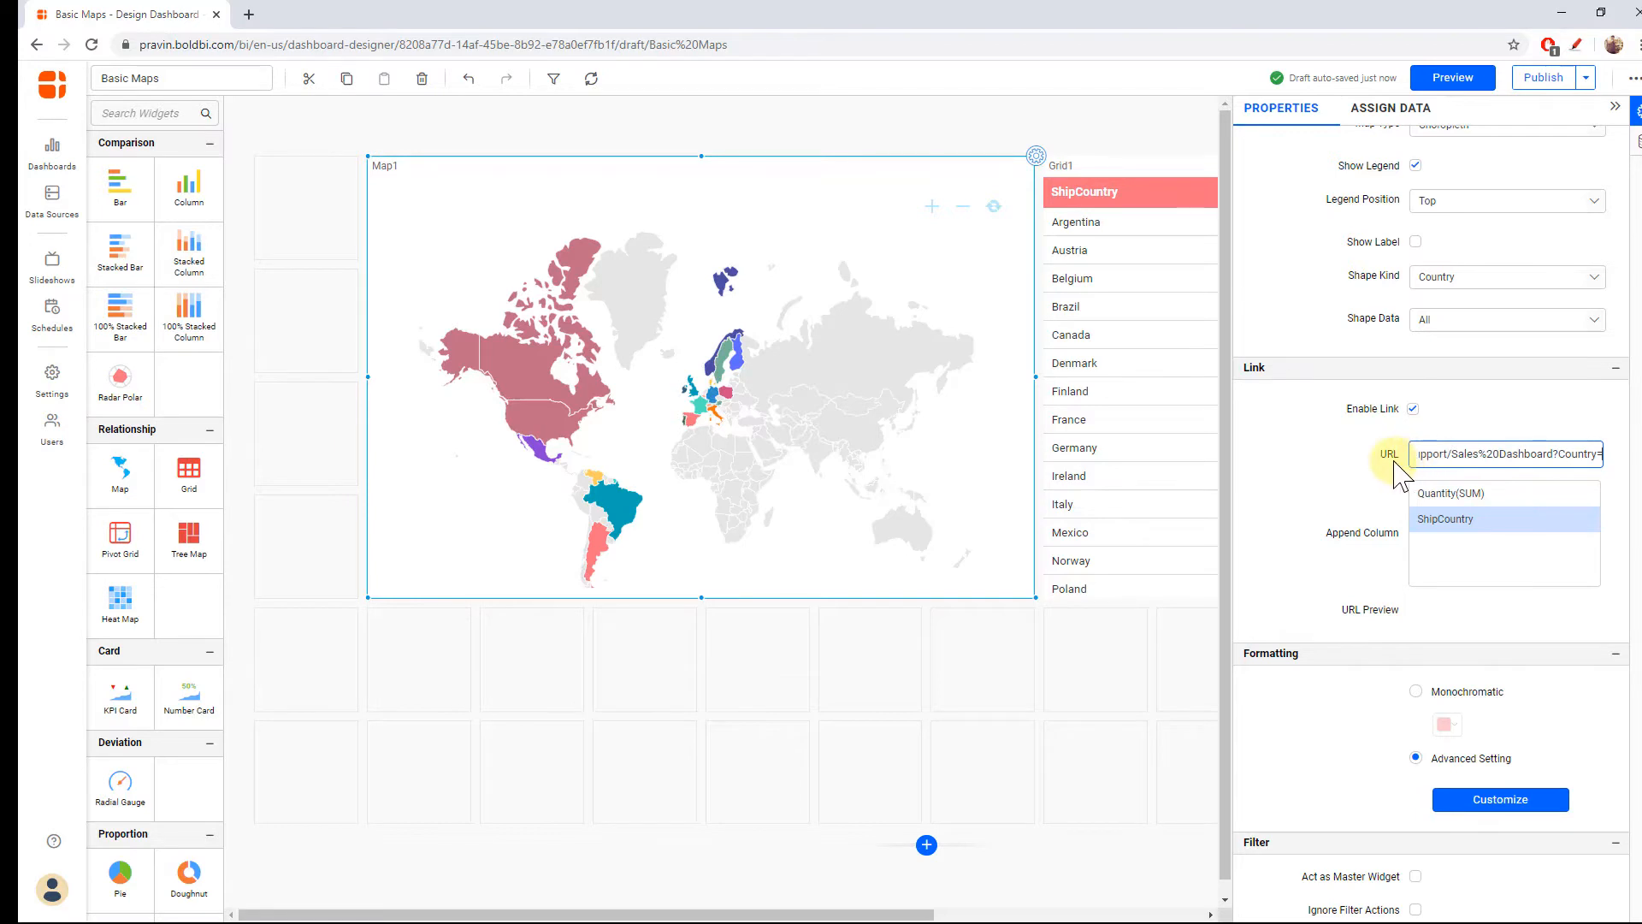
Apply the map's link URL ending in "?Country=" with ShipCountry as the appended column.
click(1393, 461)
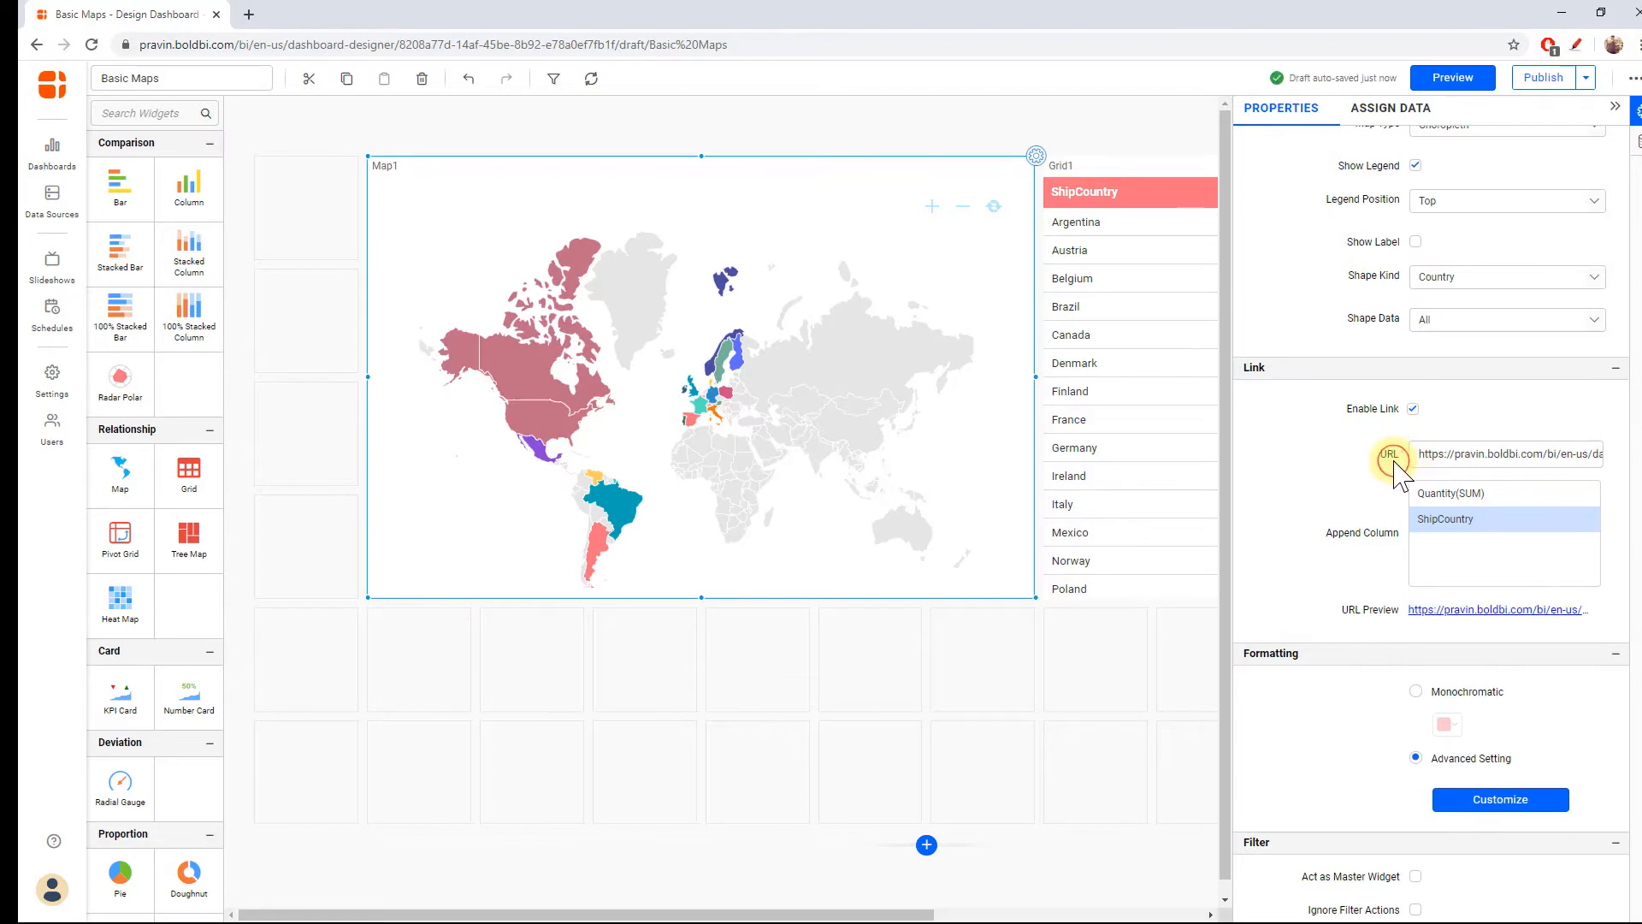
click(1507, 451)
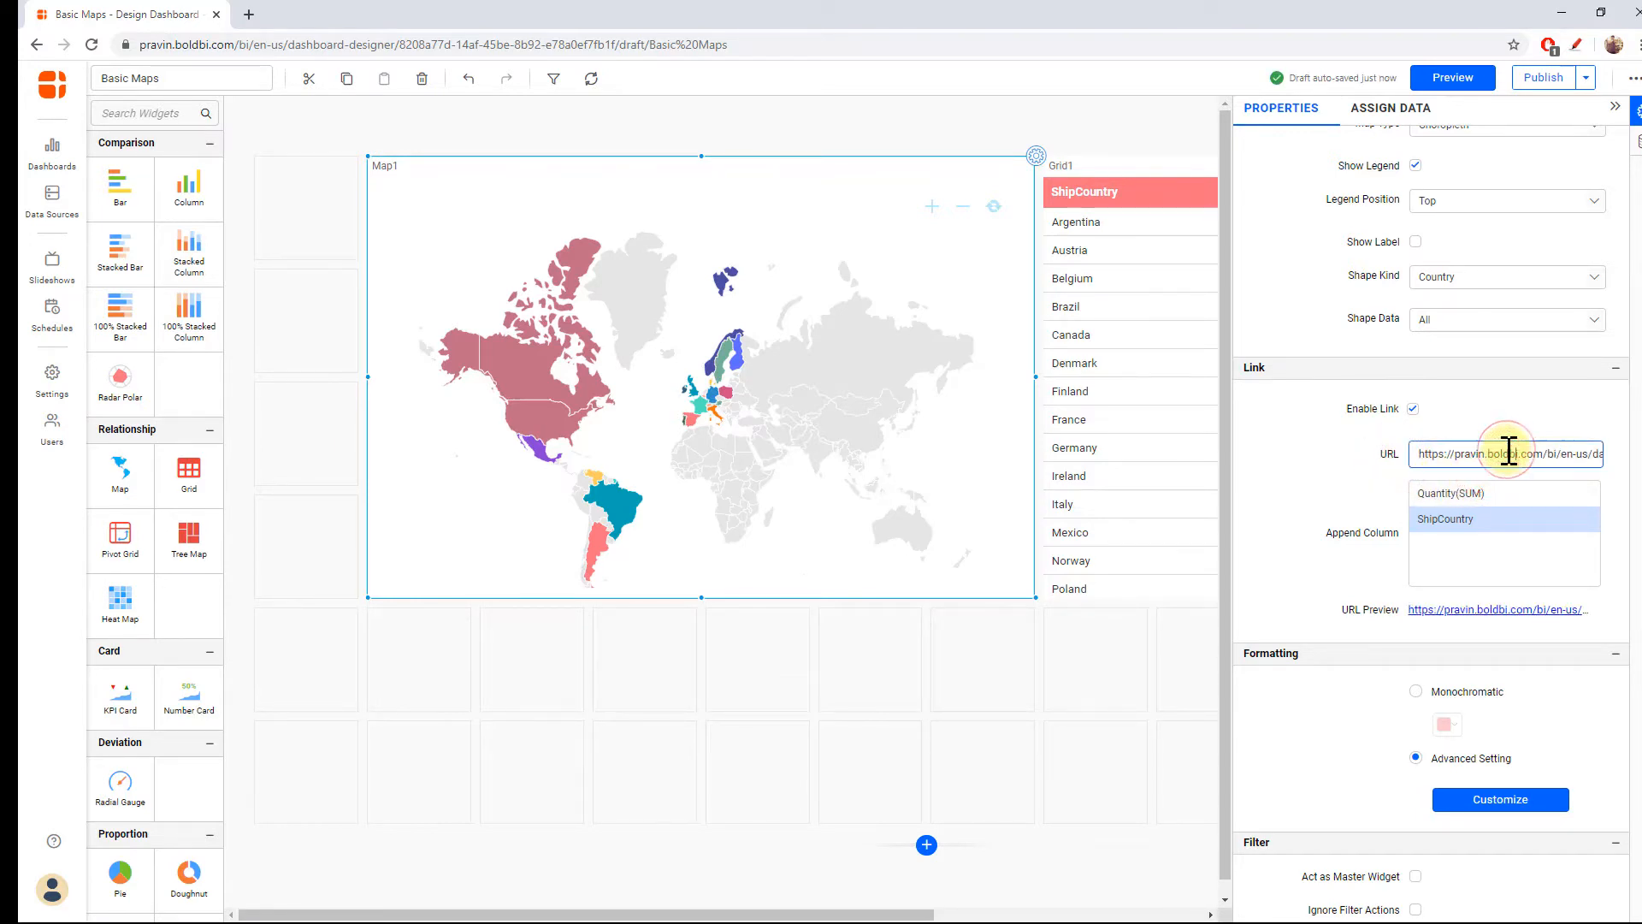
key(End)
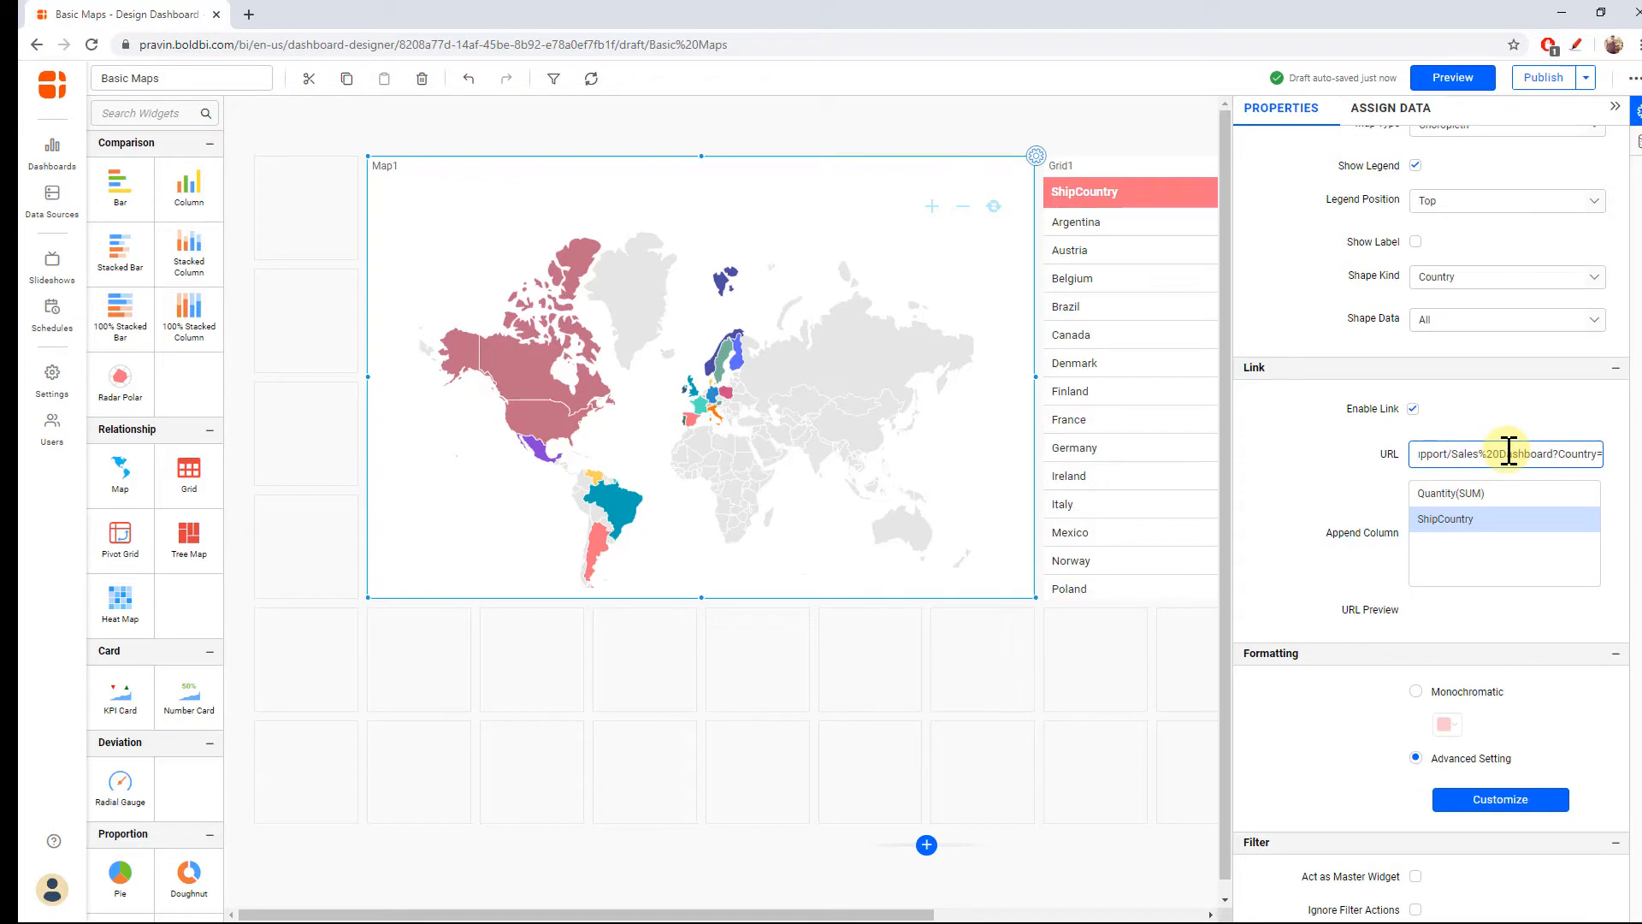
click(1510, 531)
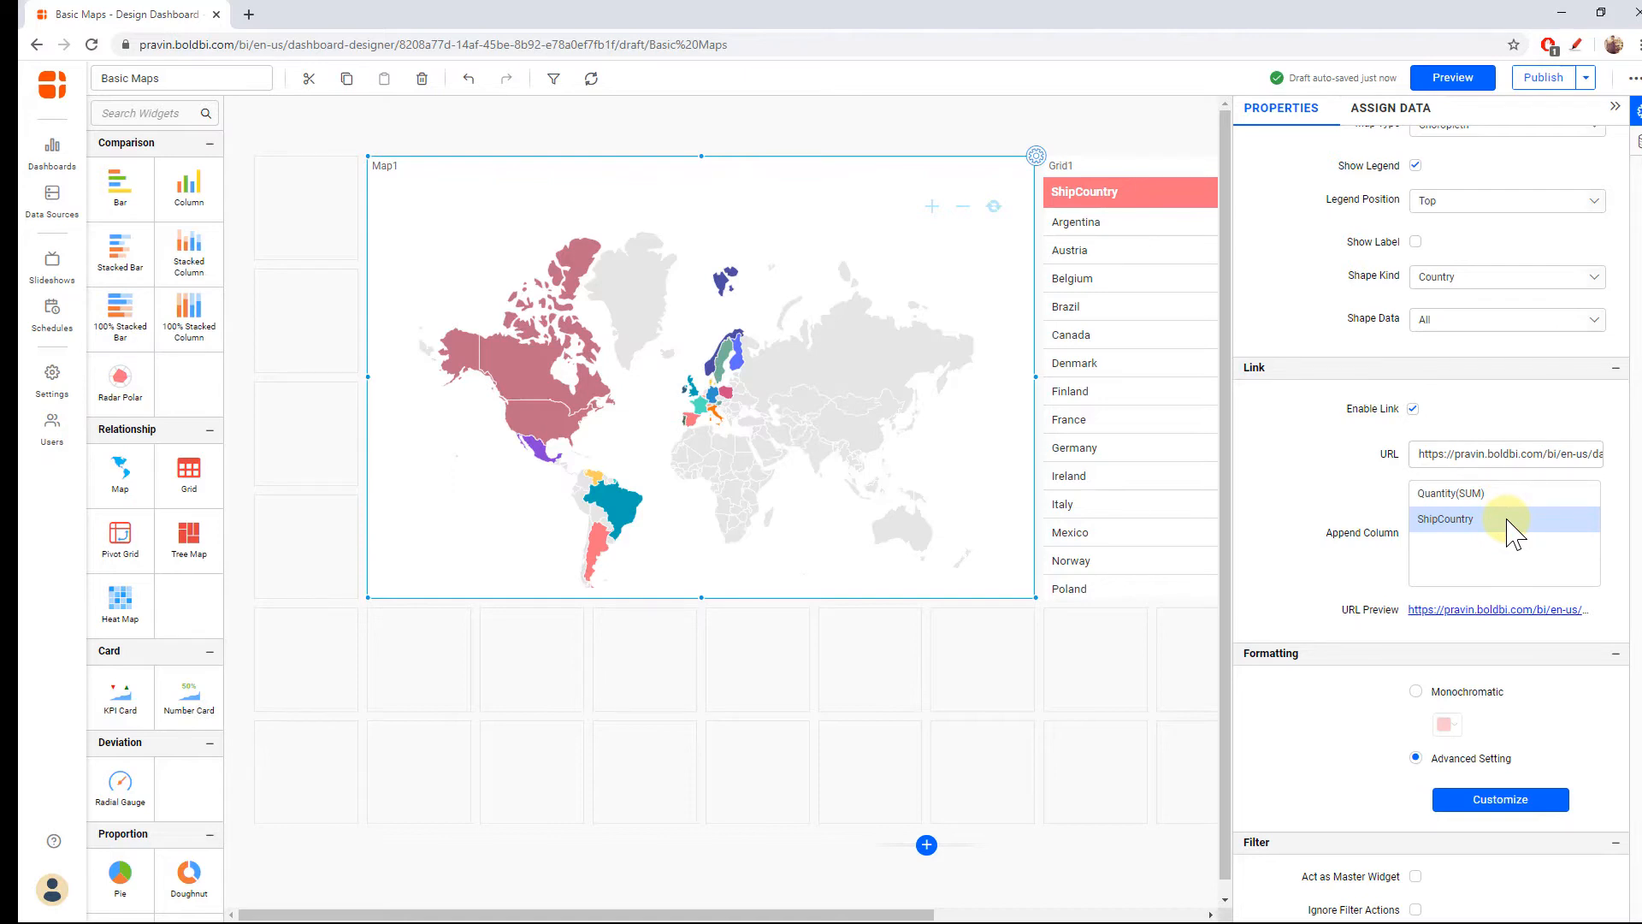
Preview the dashboard, follow the map's link for Canada to the Sales Dashboard, and return to test a European country.
click(1454, 79)
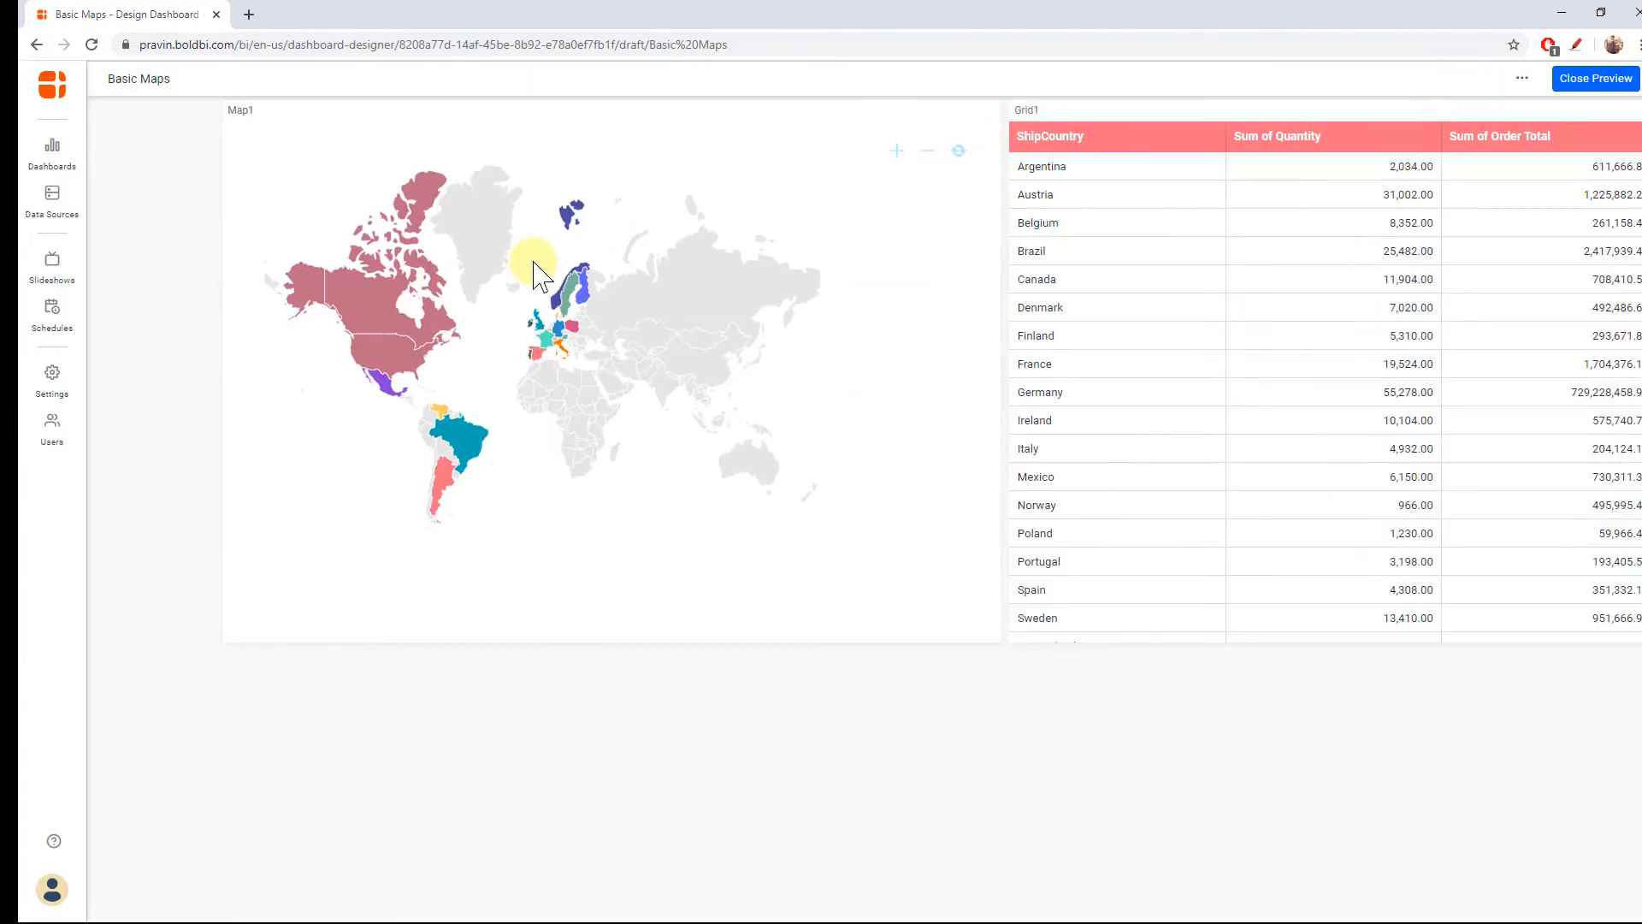
mouse_move(407, 374)
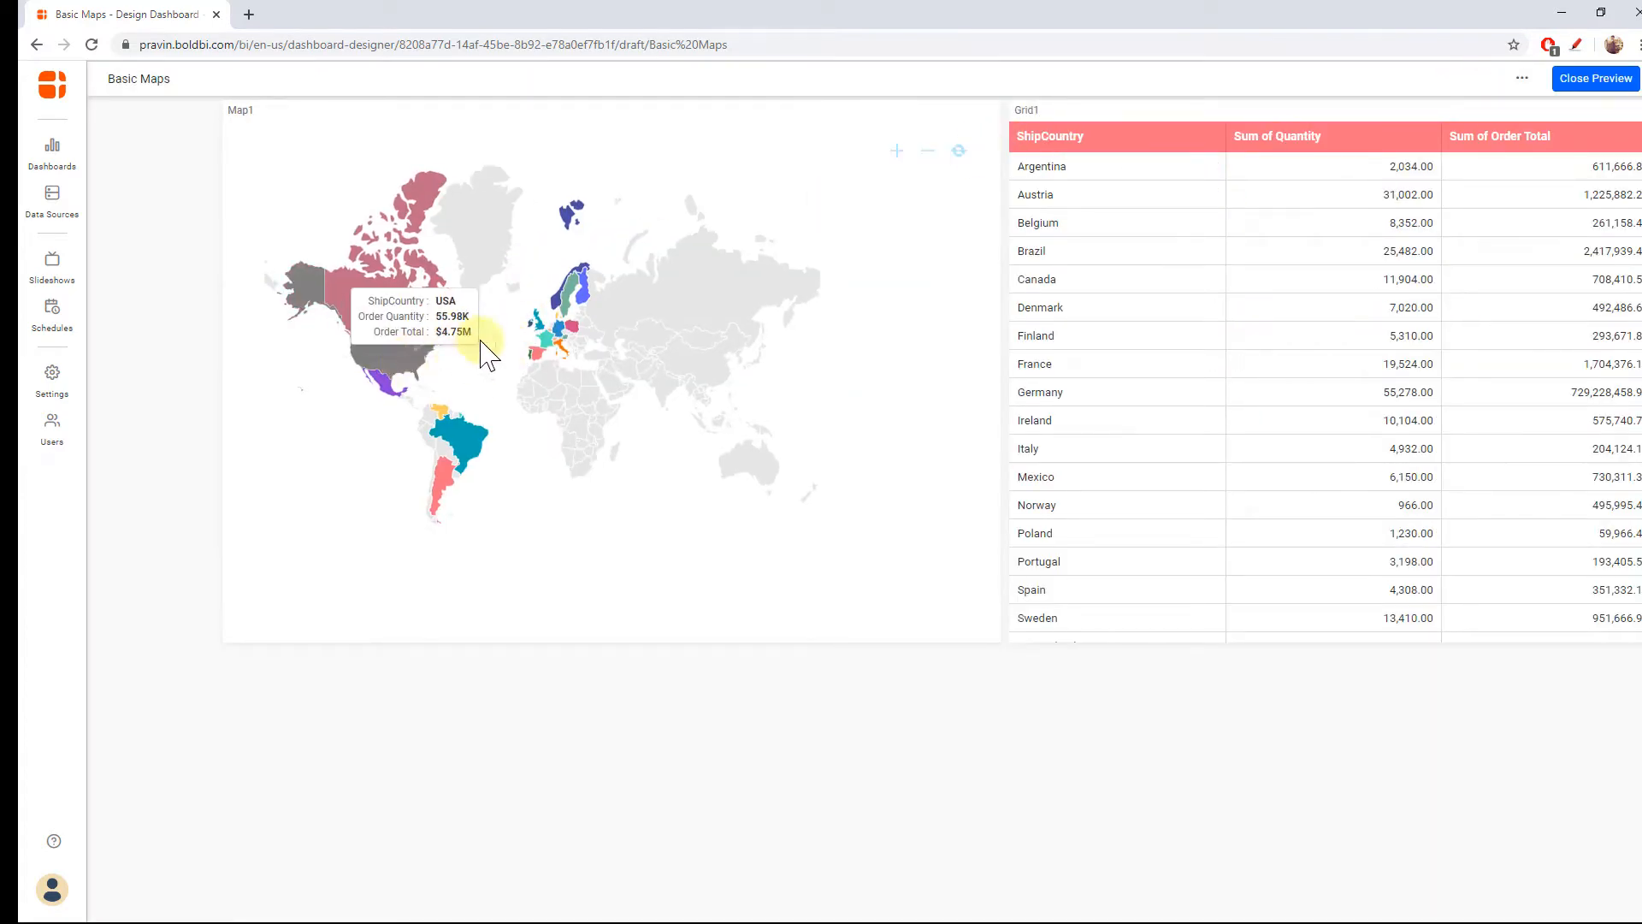
mouse_move(394, 310)
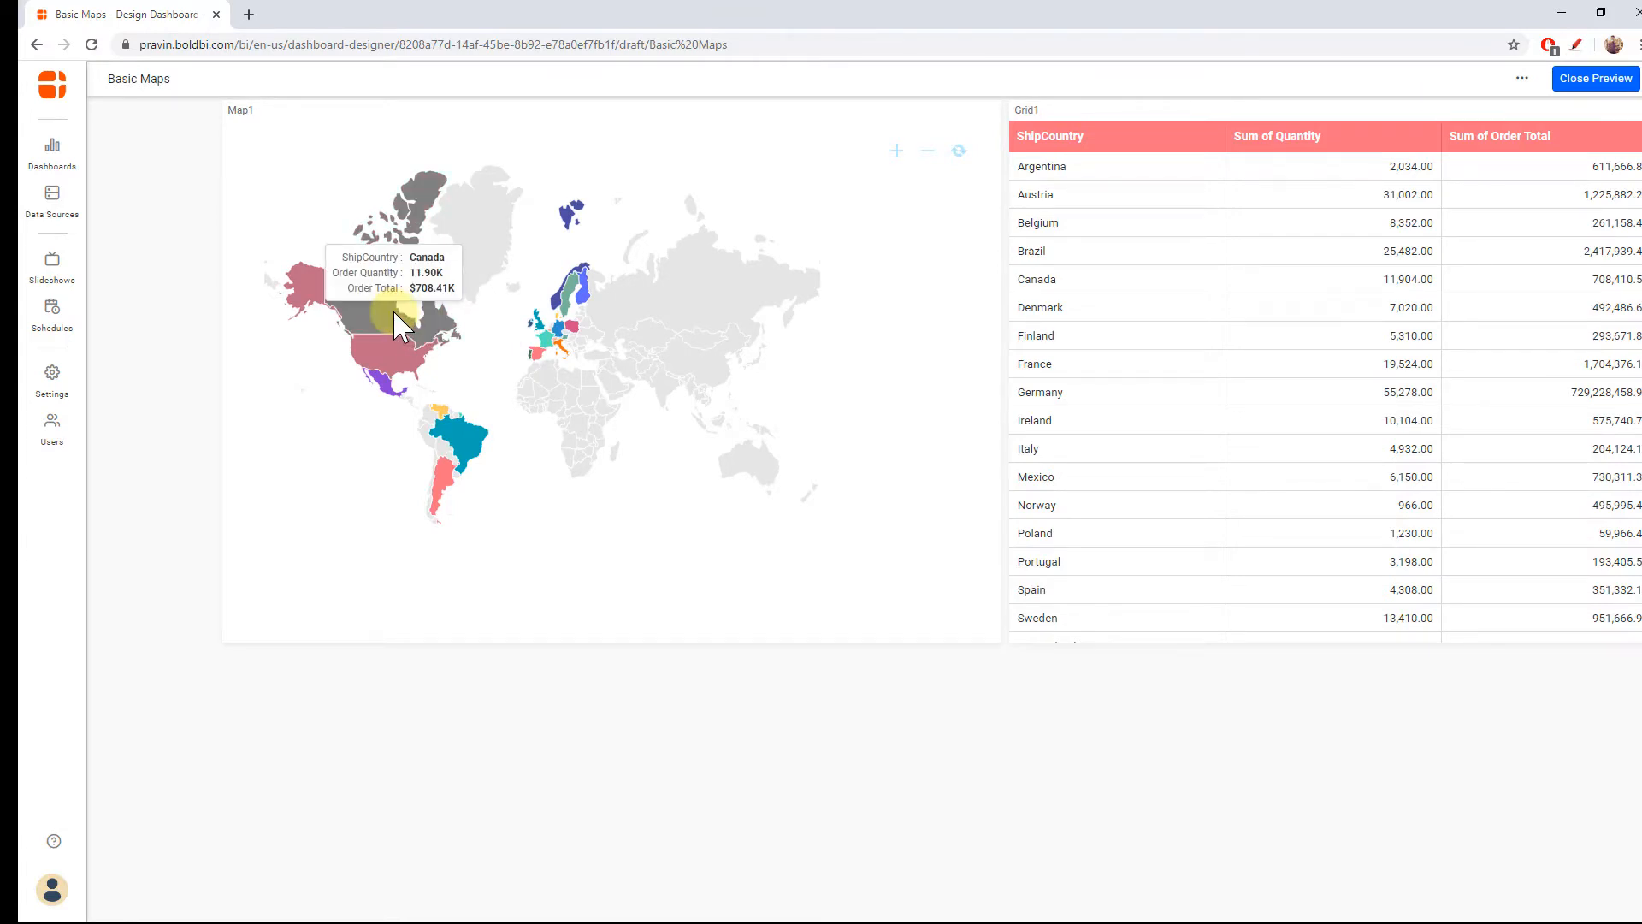
click(394, 312)
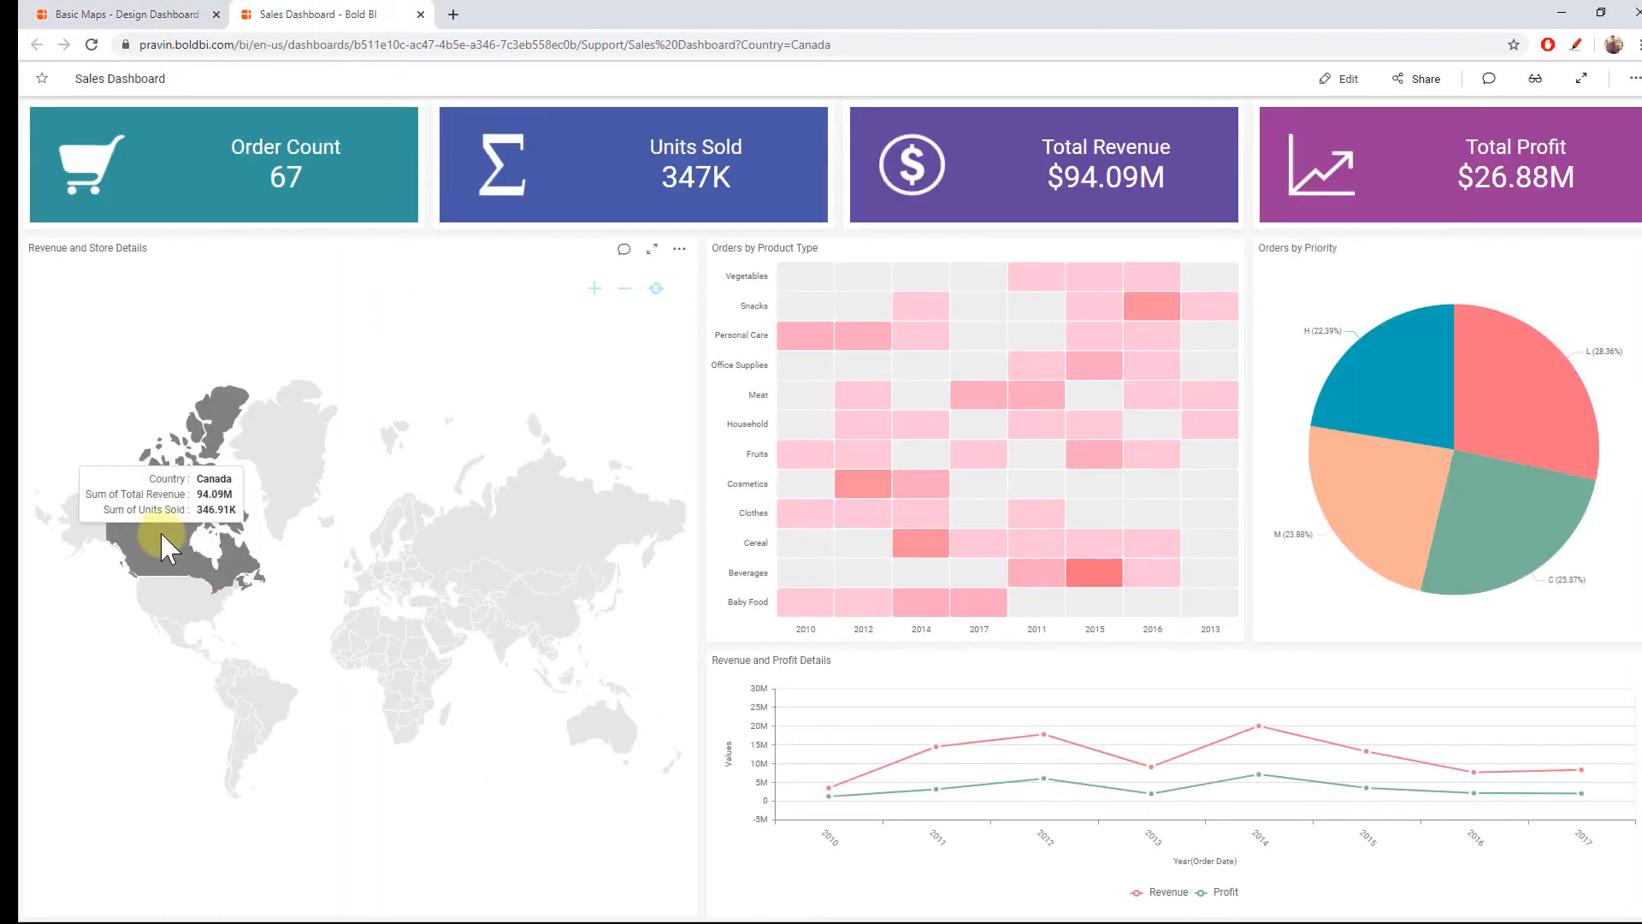
click(171, 14)
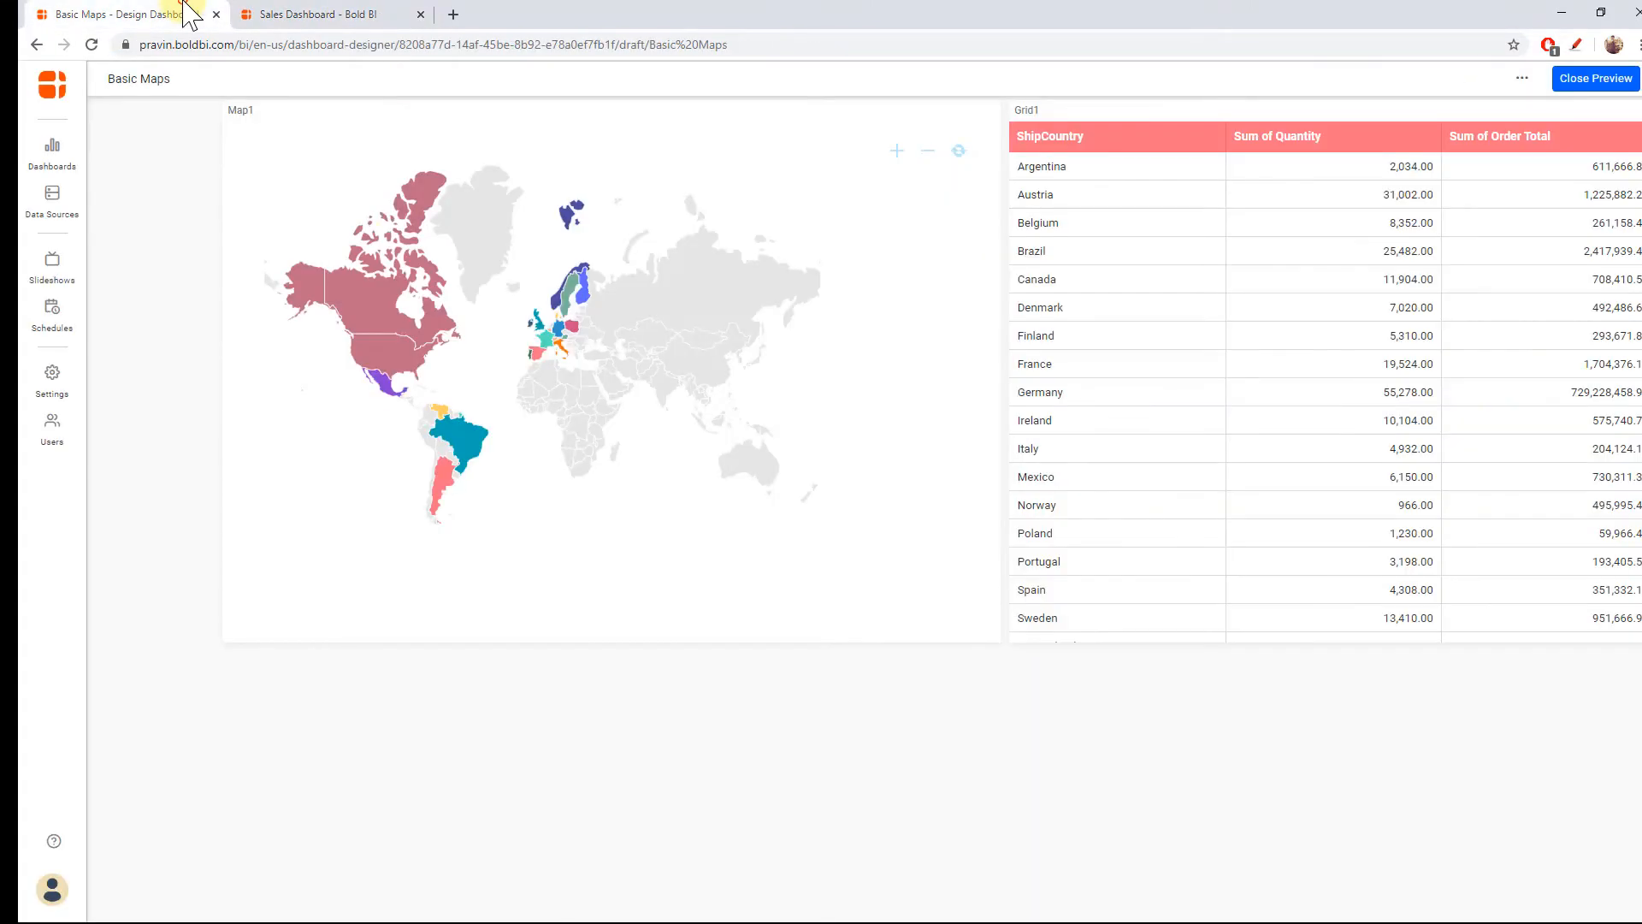
click(550, 333)
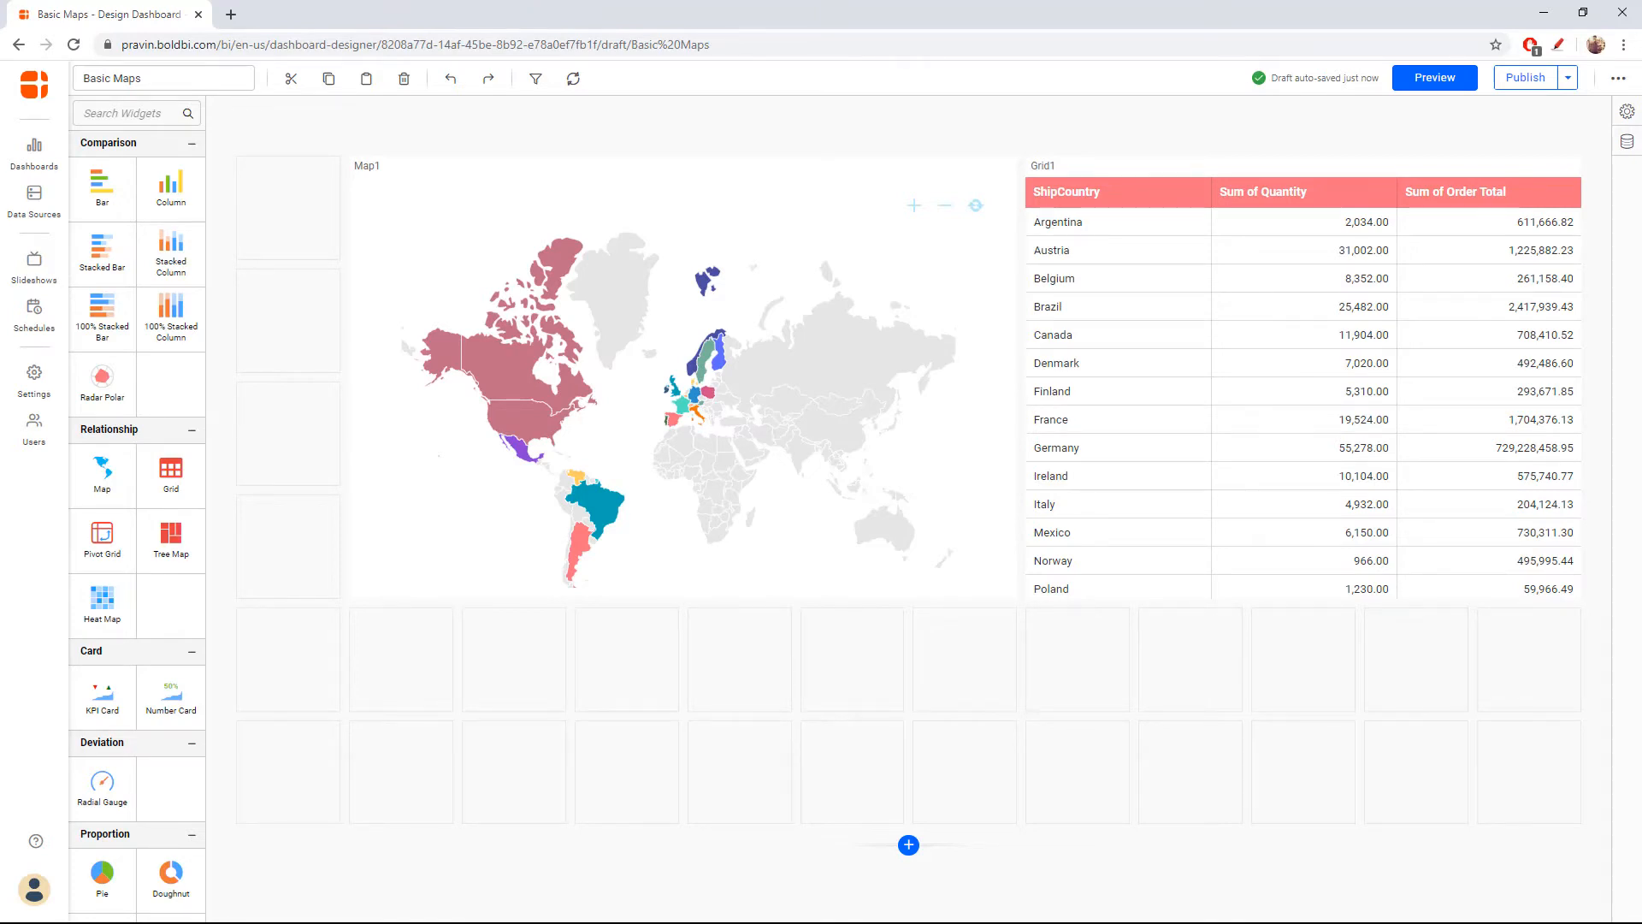
Assign State Name and County Name as the new map's location names with multi-level drill down enabled, and Sales as its location value.
click(883, 282)
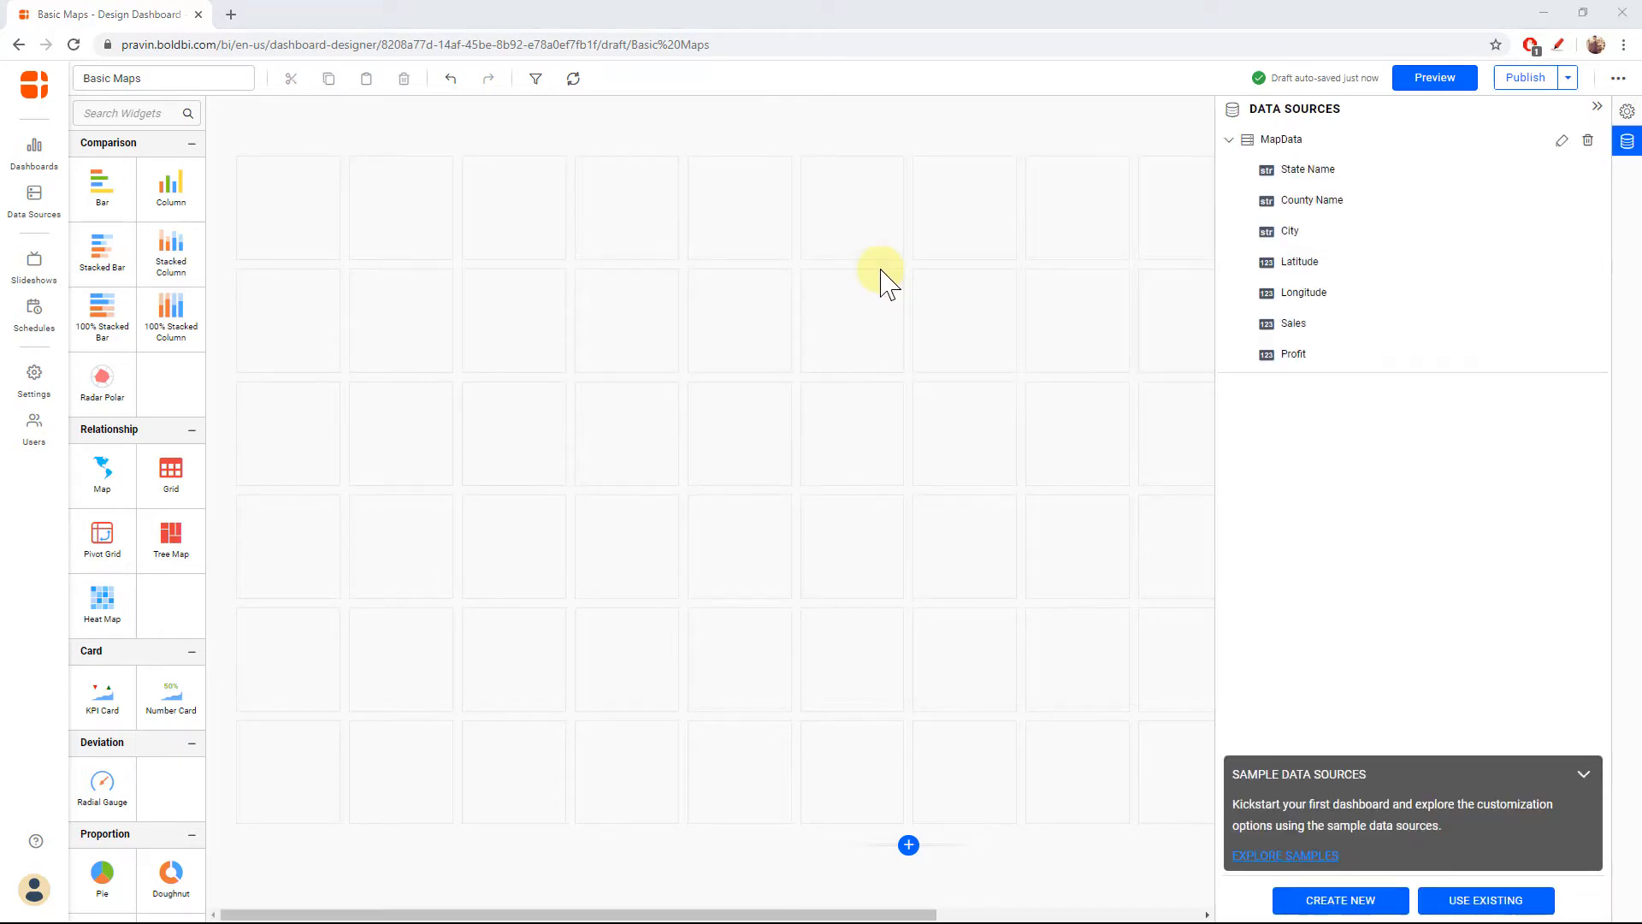
drag(1347, 200, 1416, 248)
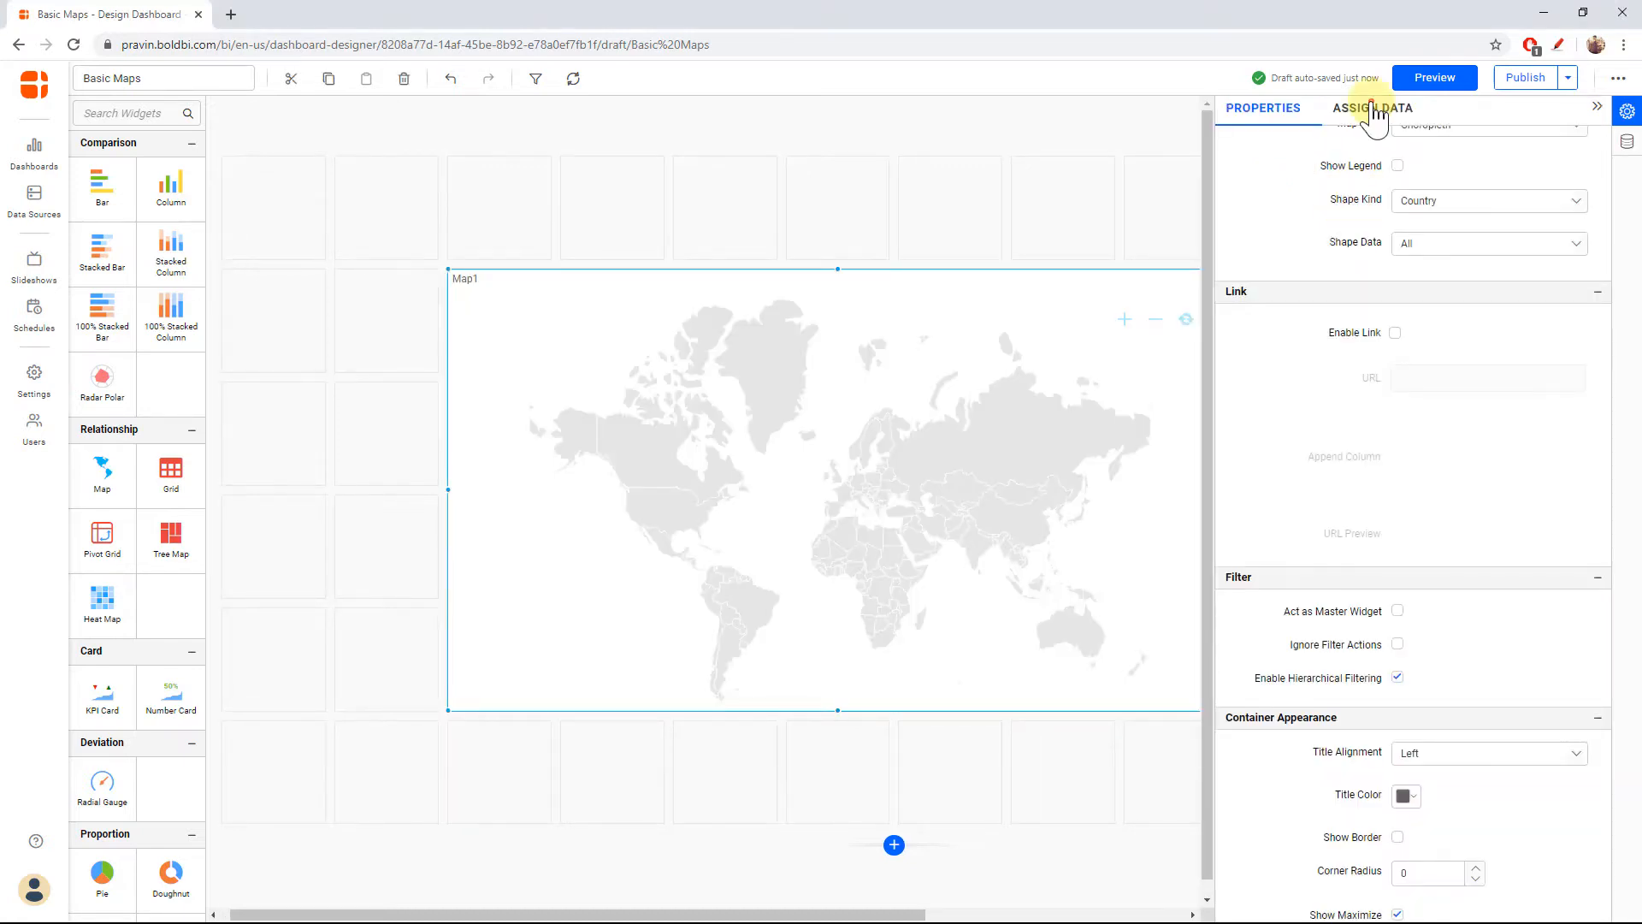
click(1373, 108)
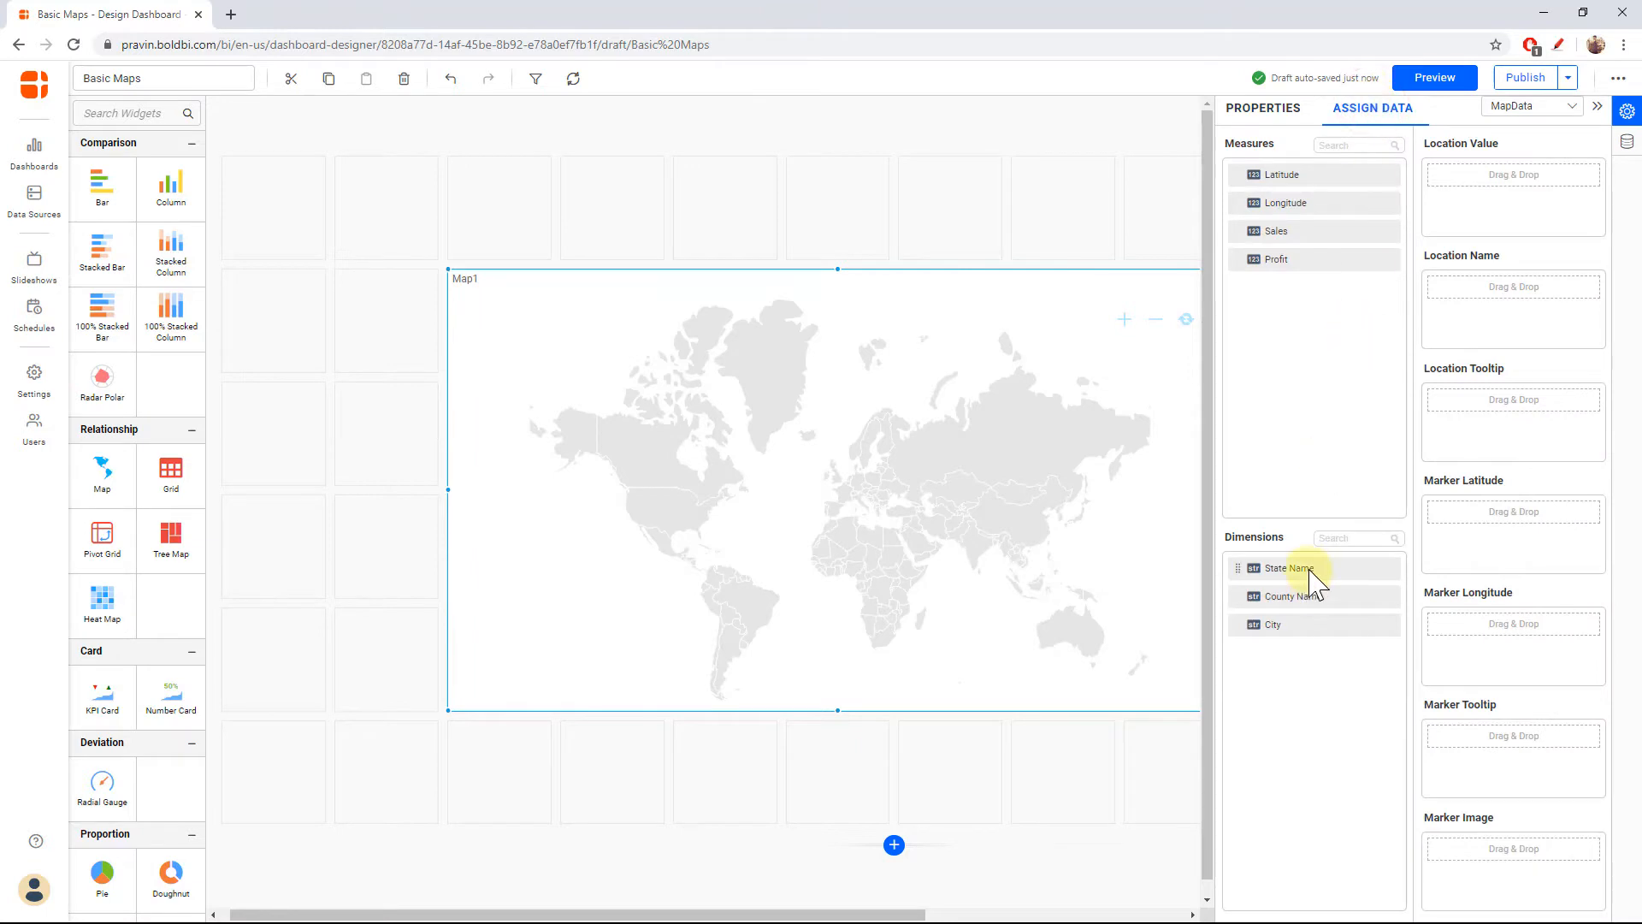
drag(1311, 572, 1463, 332)
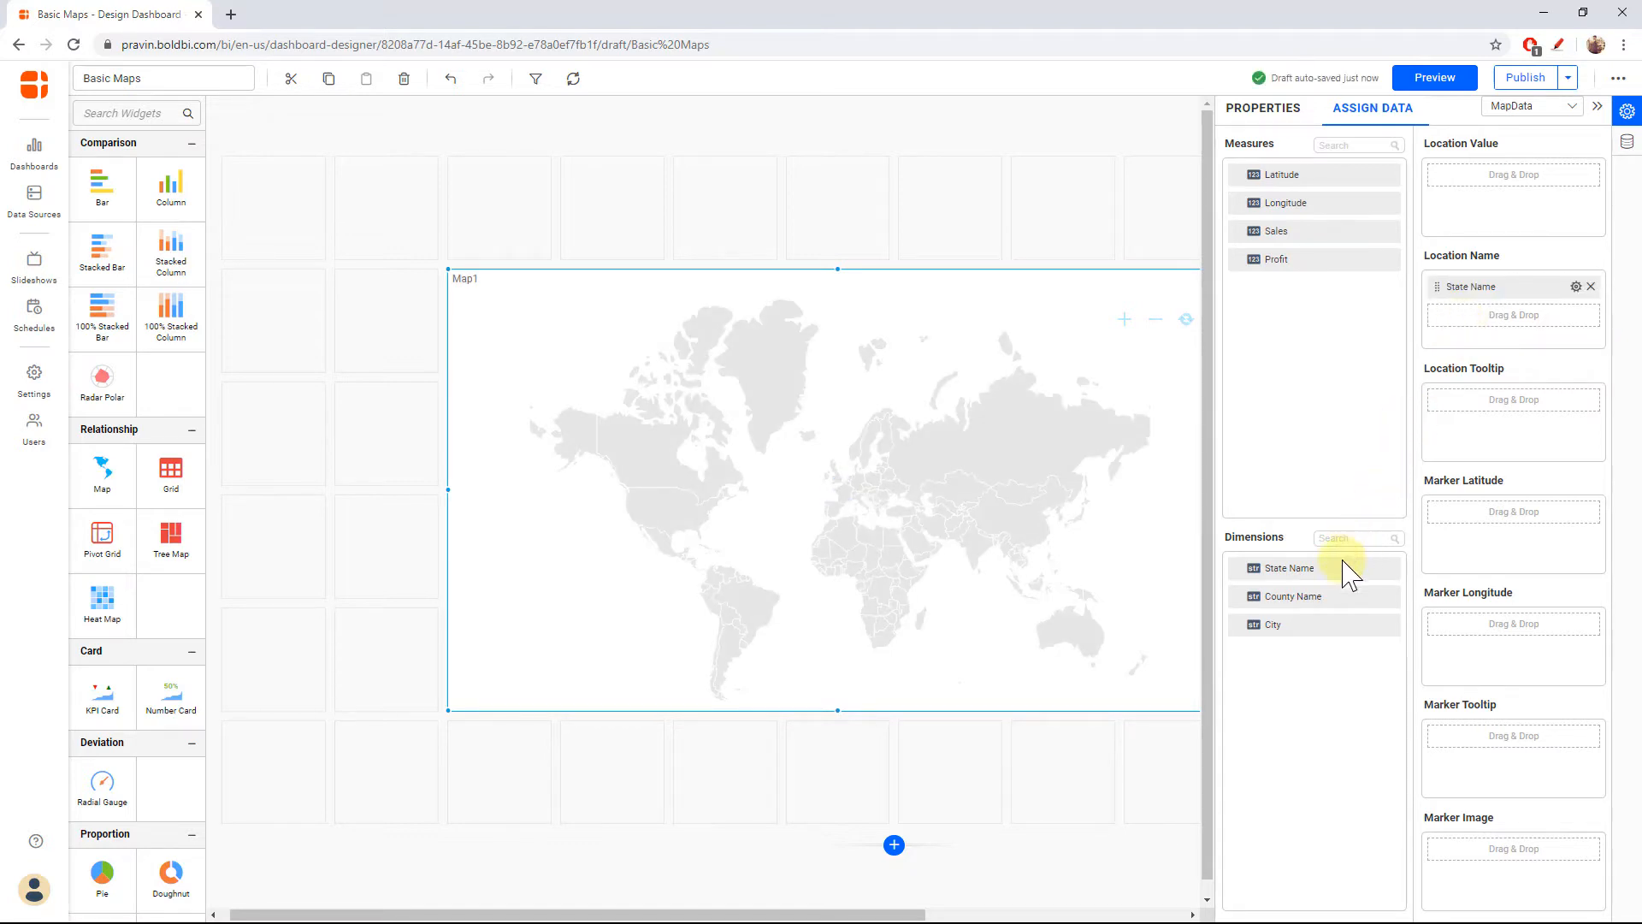
drag(1307, 603, 1513, 316)
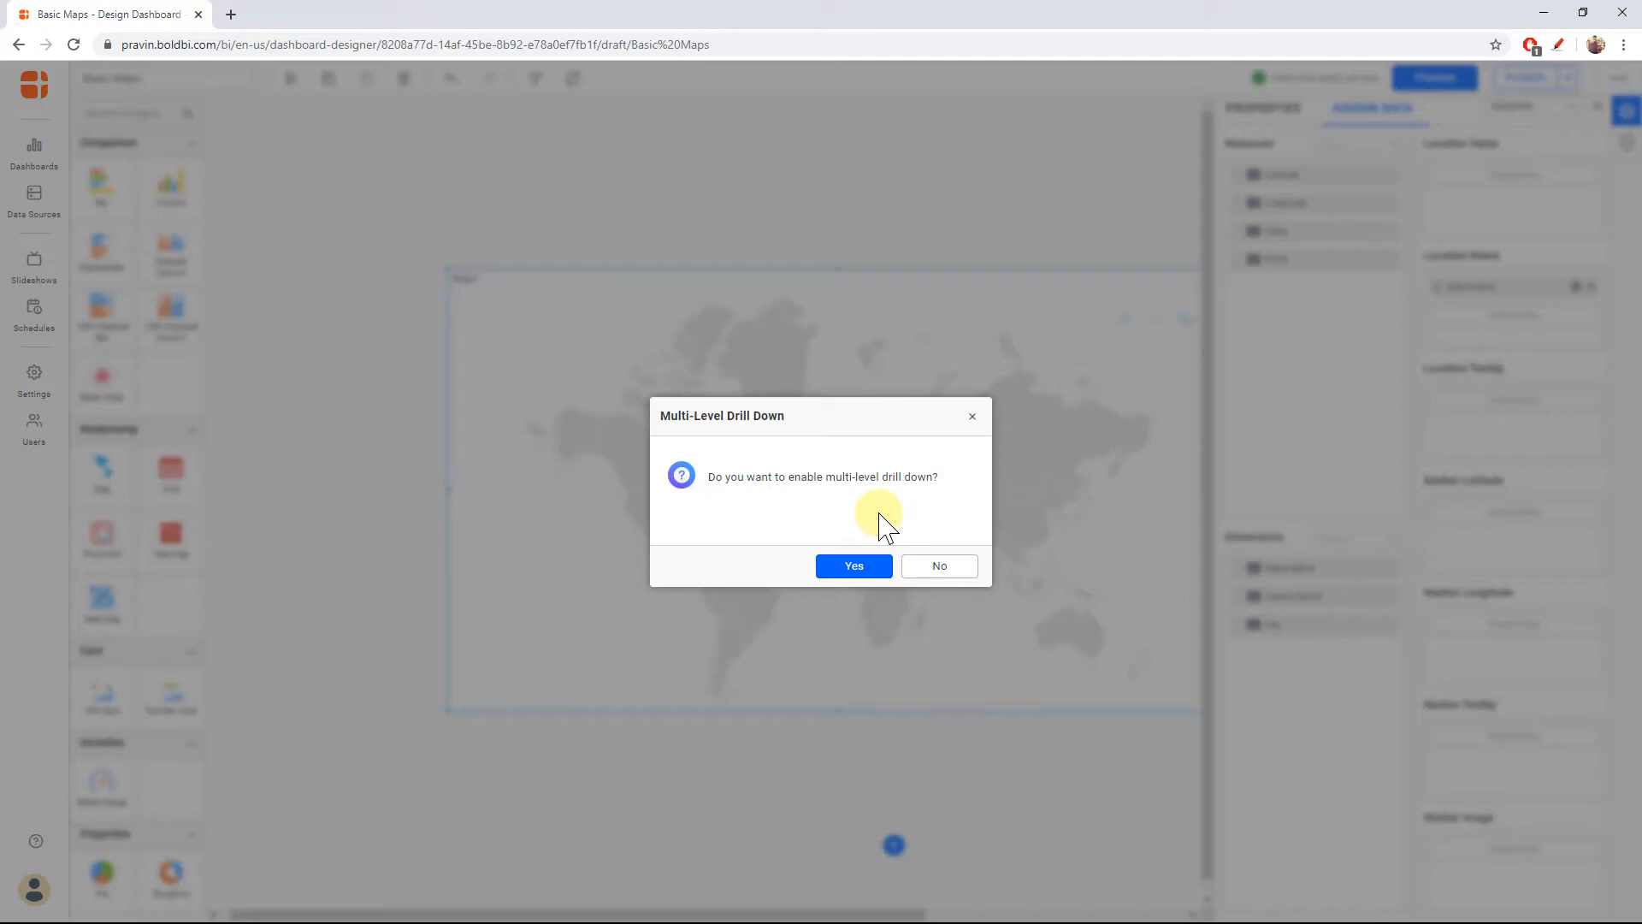
click(854, 571)
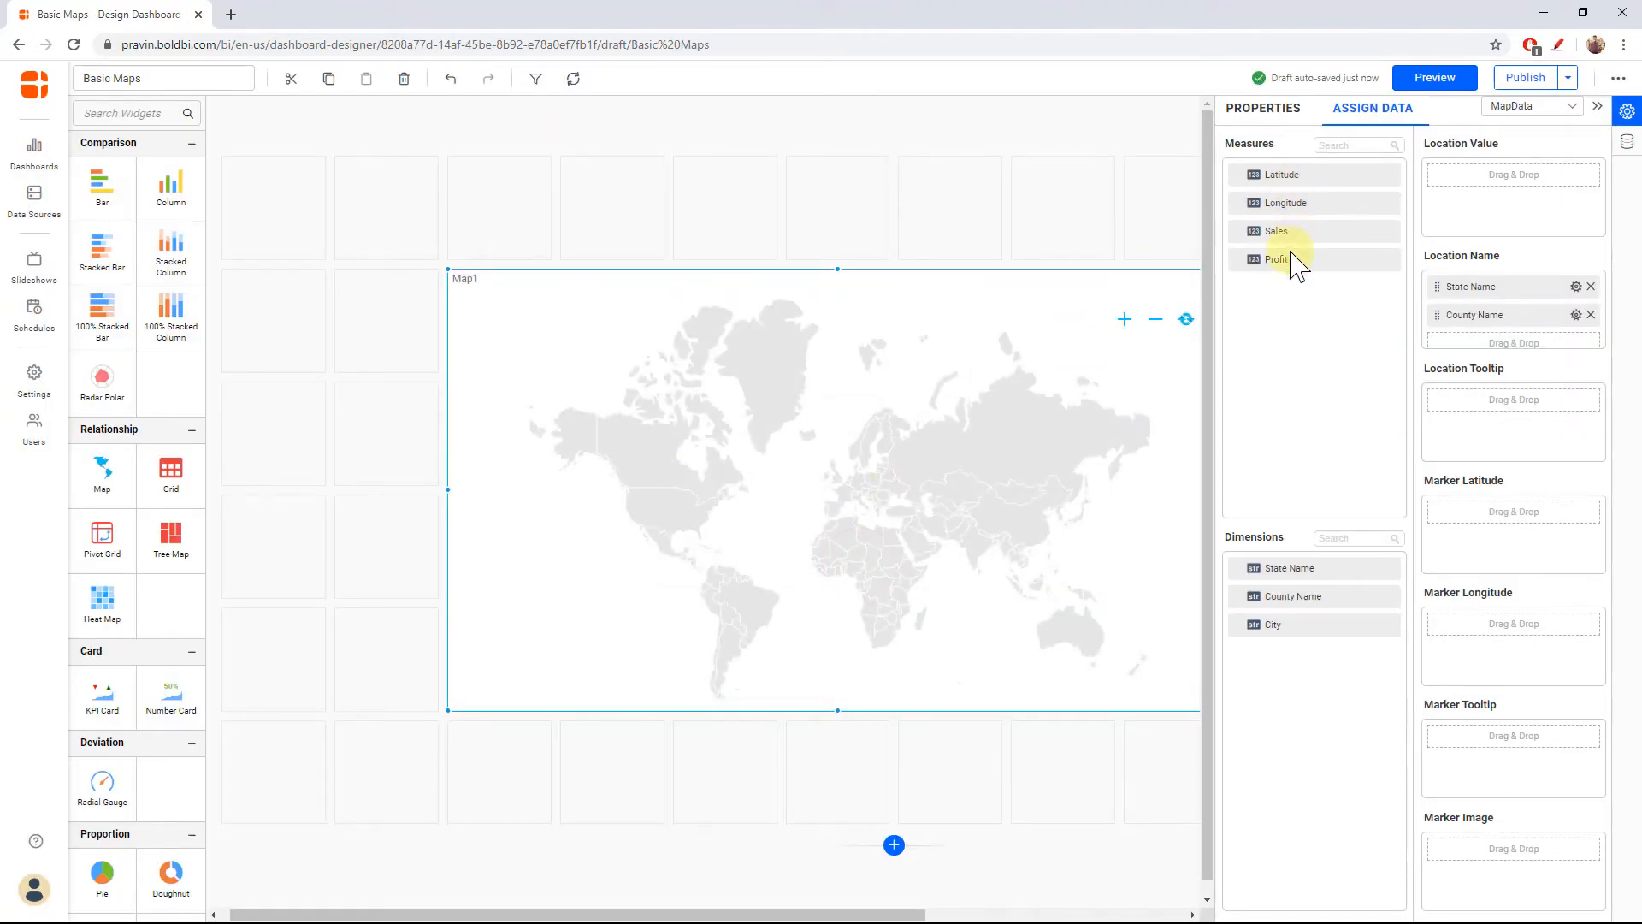
drag(1279, 234, 1451, 220)
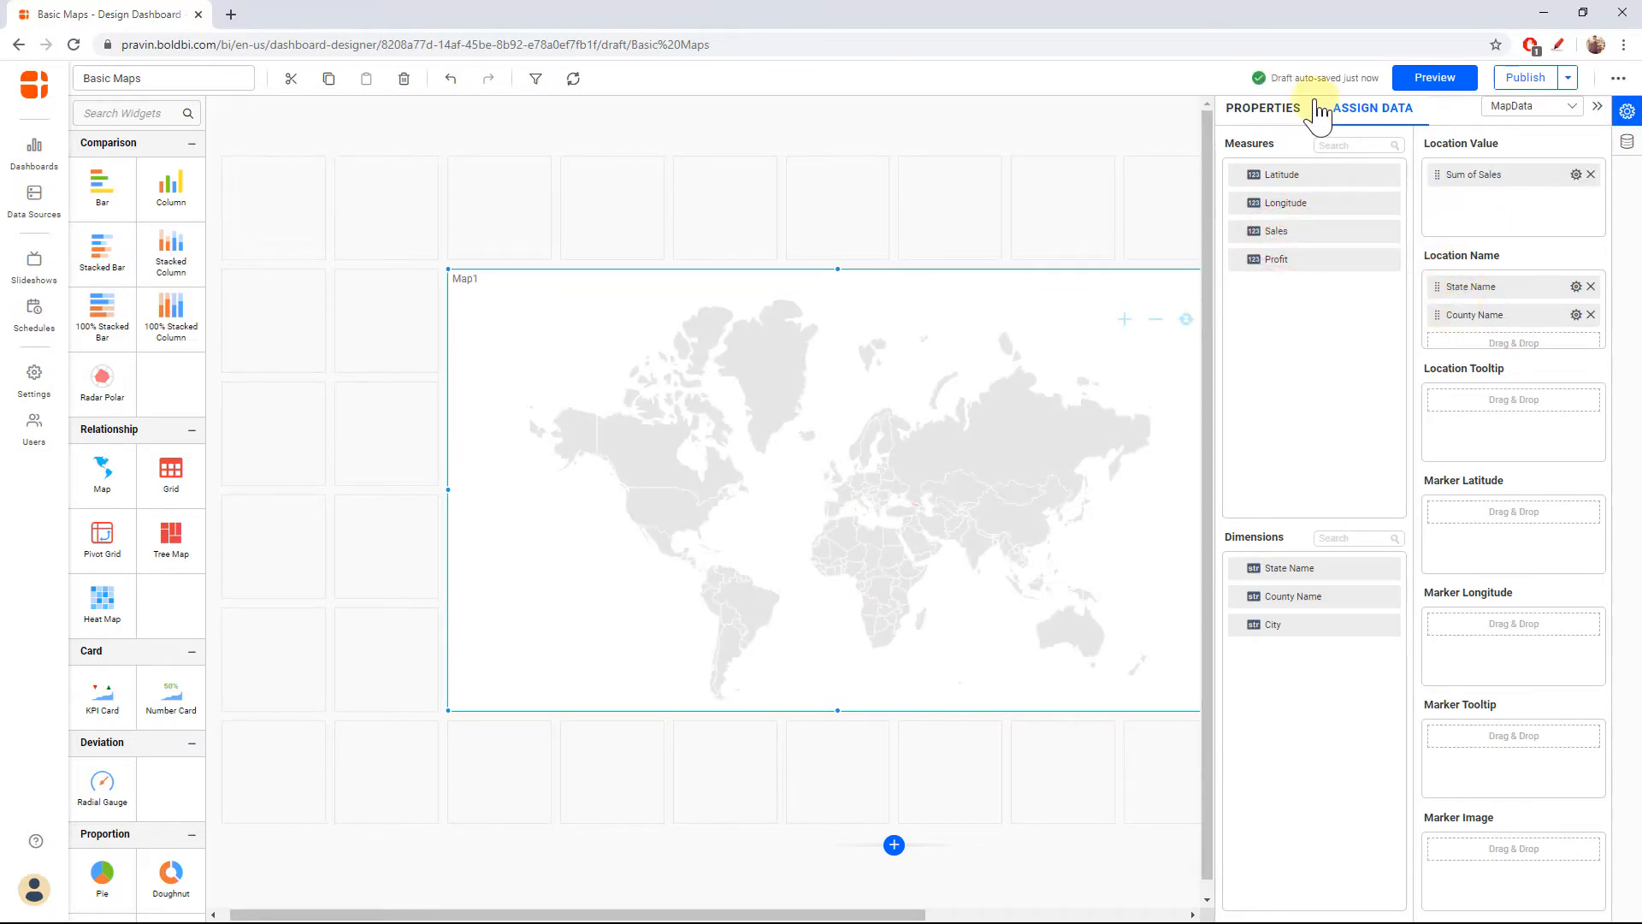
Set the map's shape data to USA and check the sales tooltip for California.
click(1283, 107)
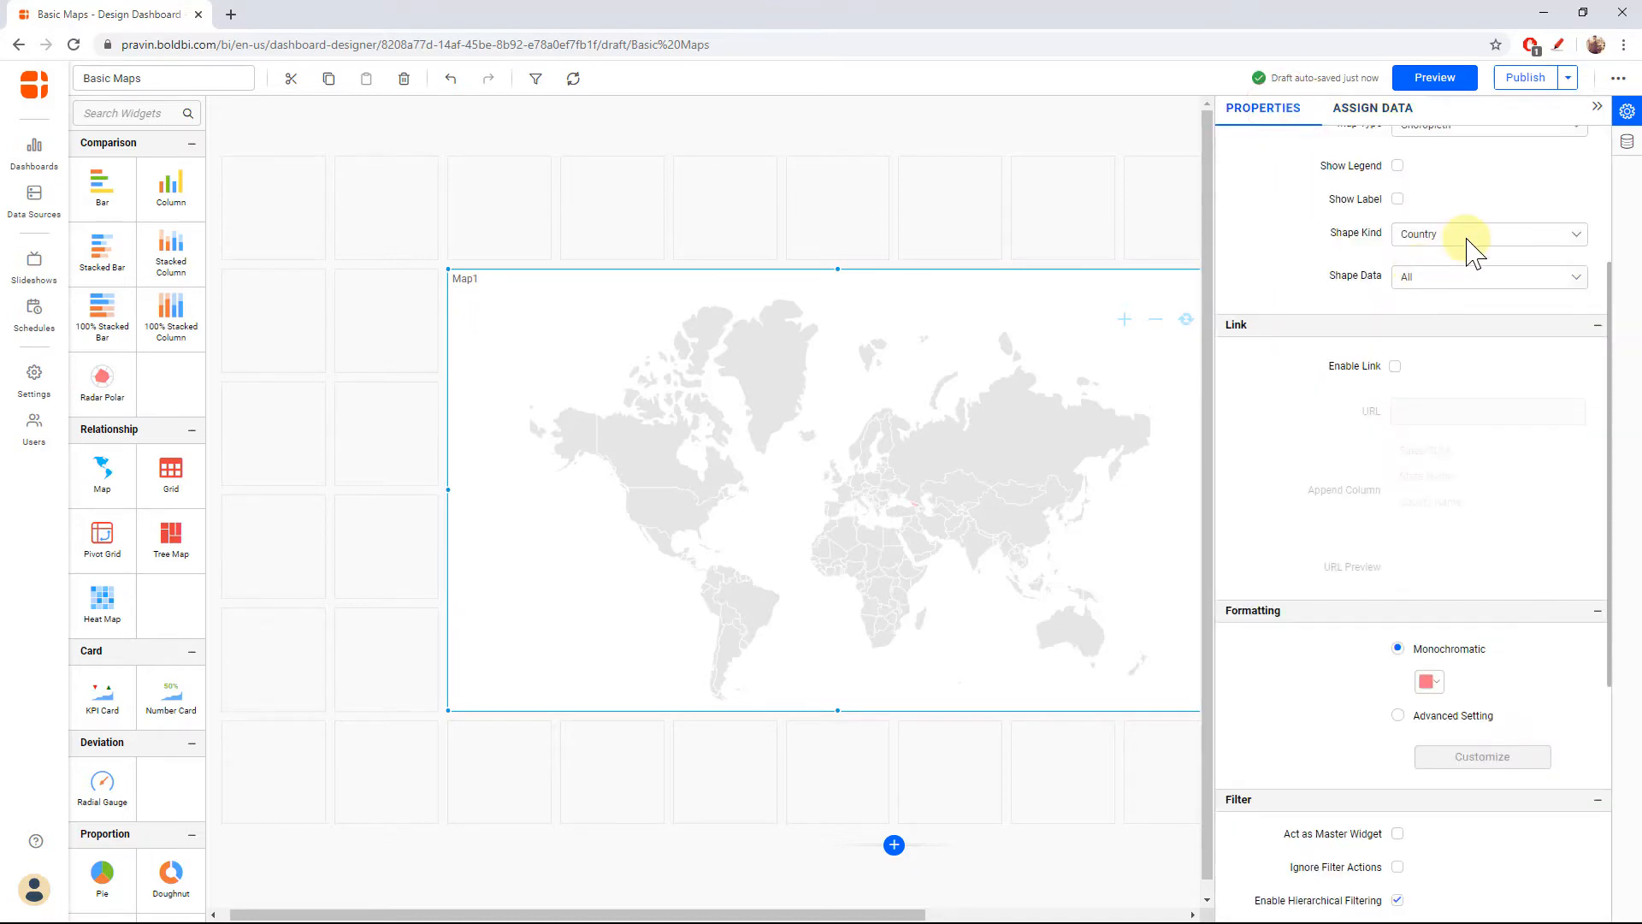
click(1454, 278)
text(usa)
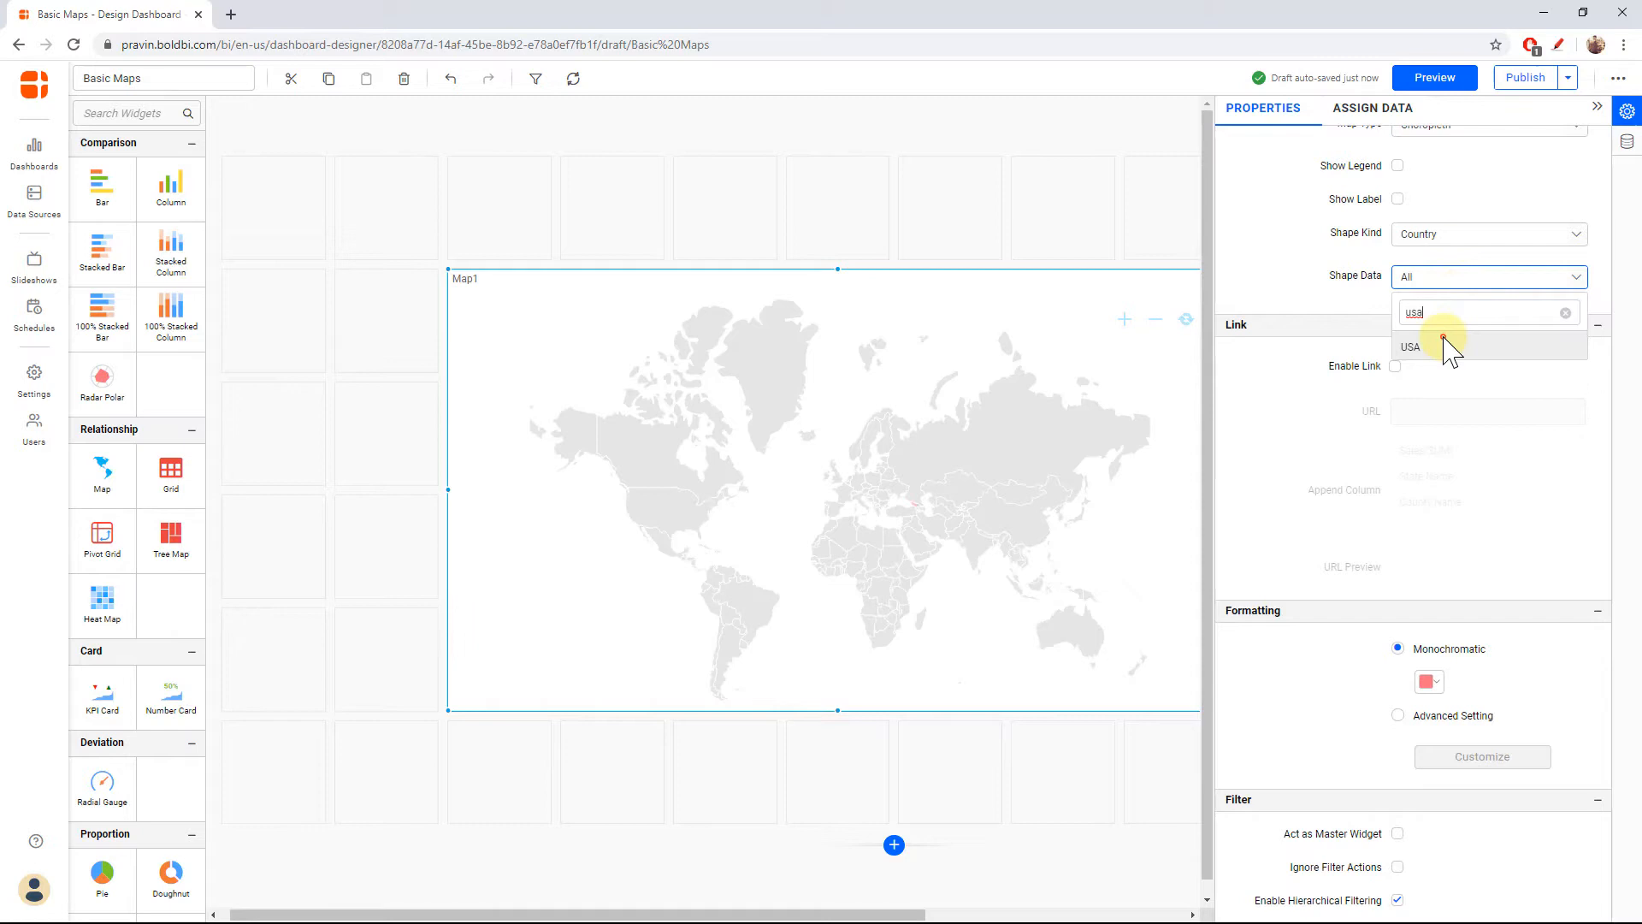
click(1451, 347)
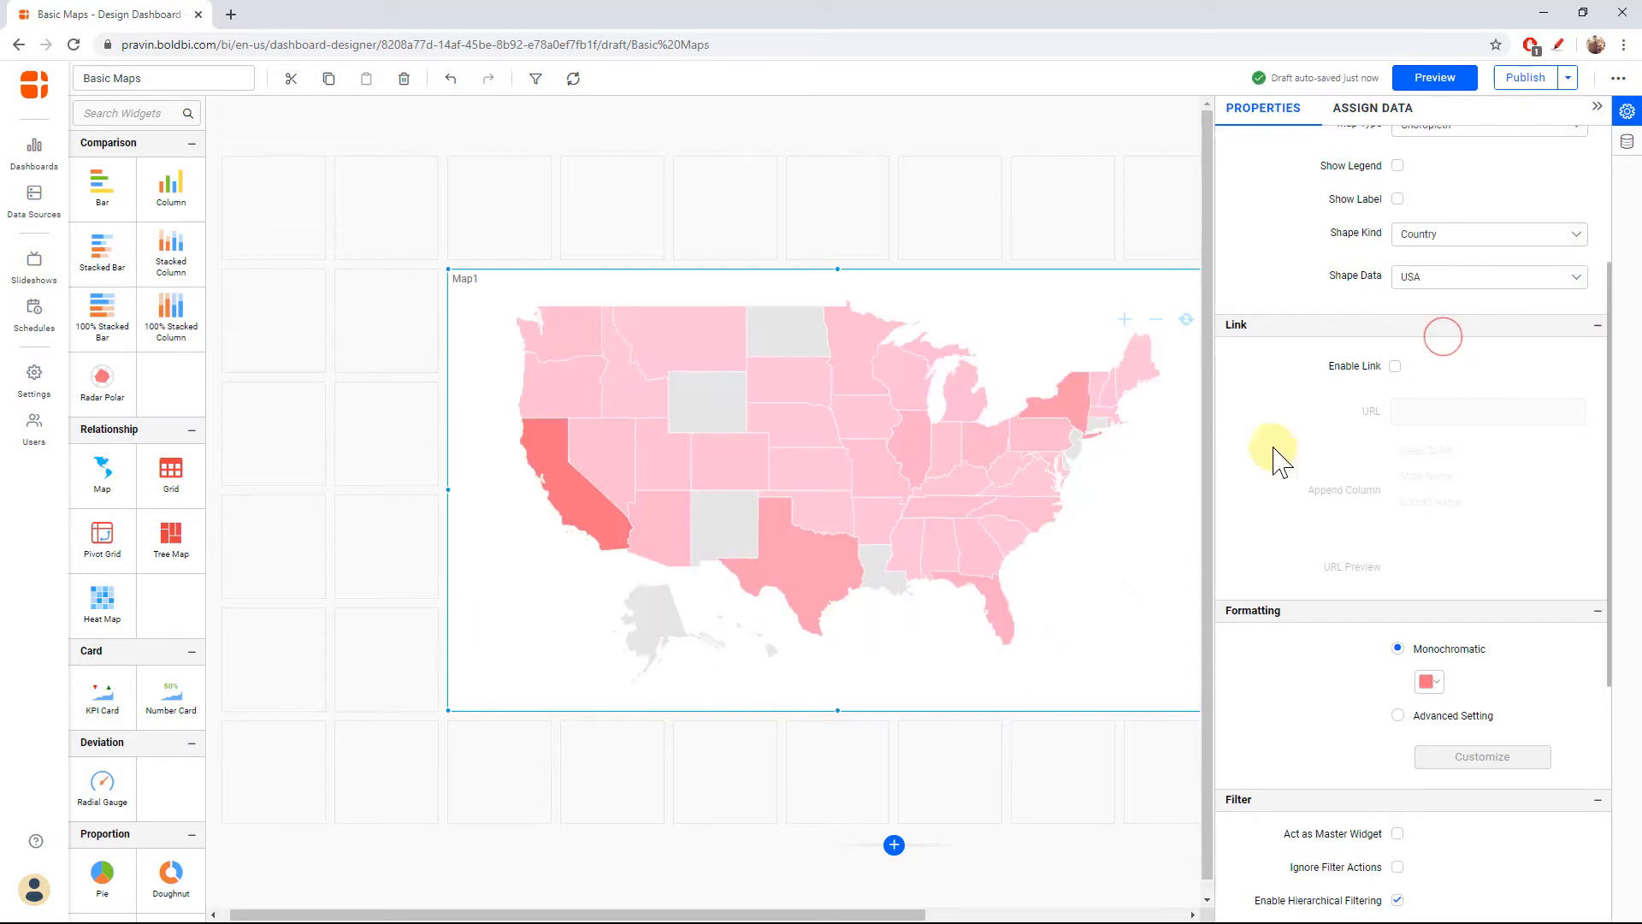
mouse_move(565, 513)
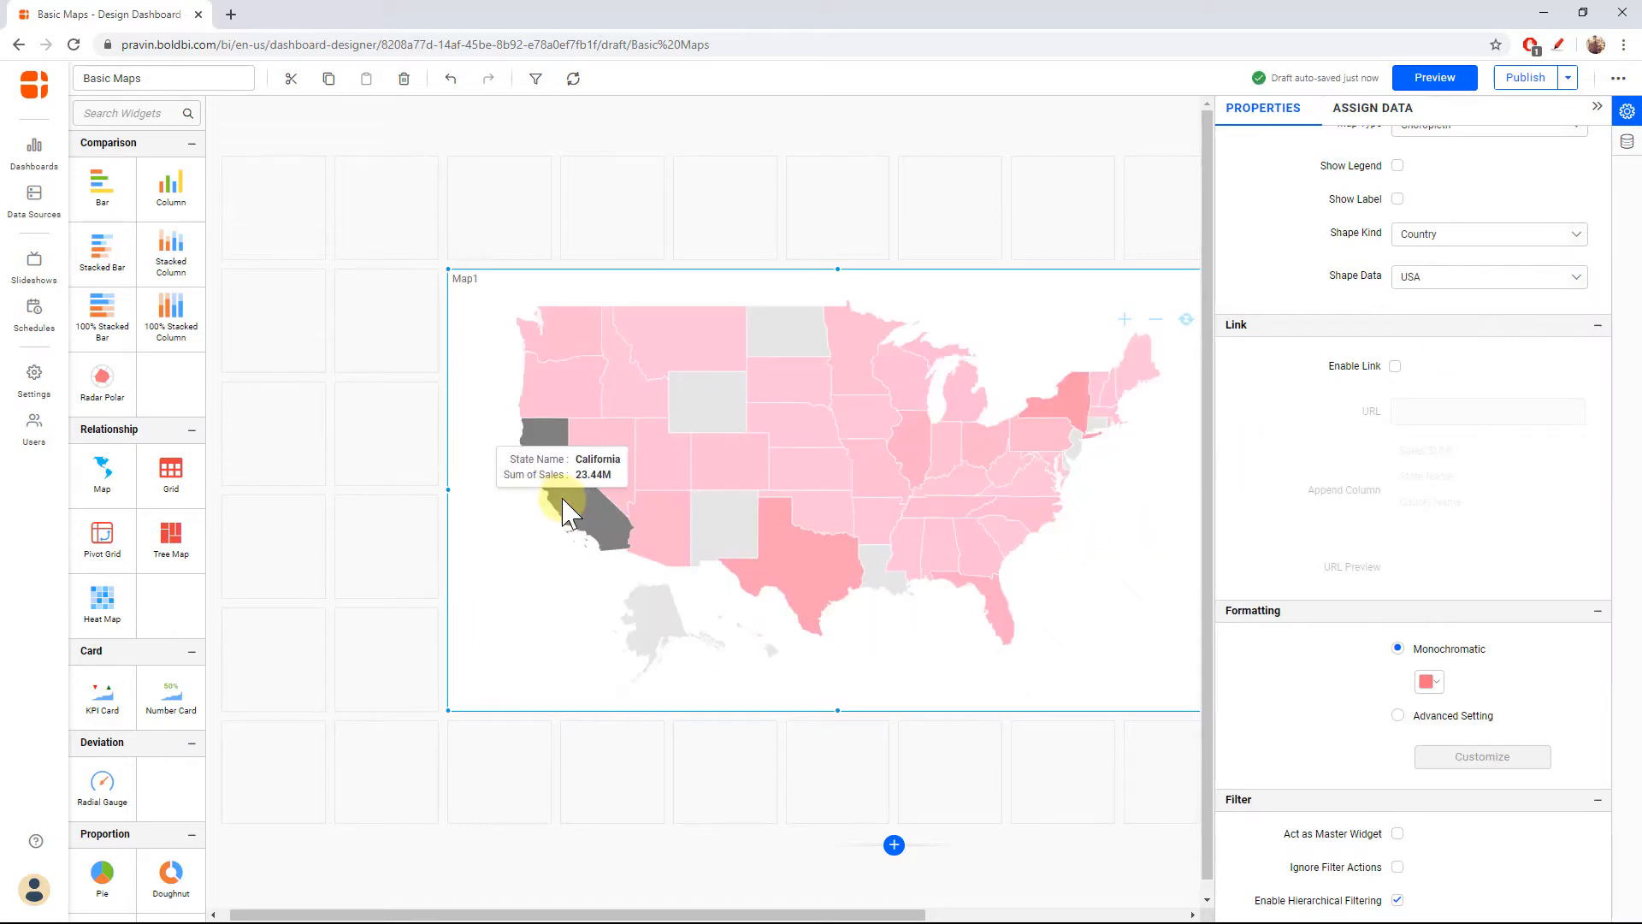
Preview the dashboard and drill down into the counties of California and Texas, returning to the state level after each.
click(1438, 78)
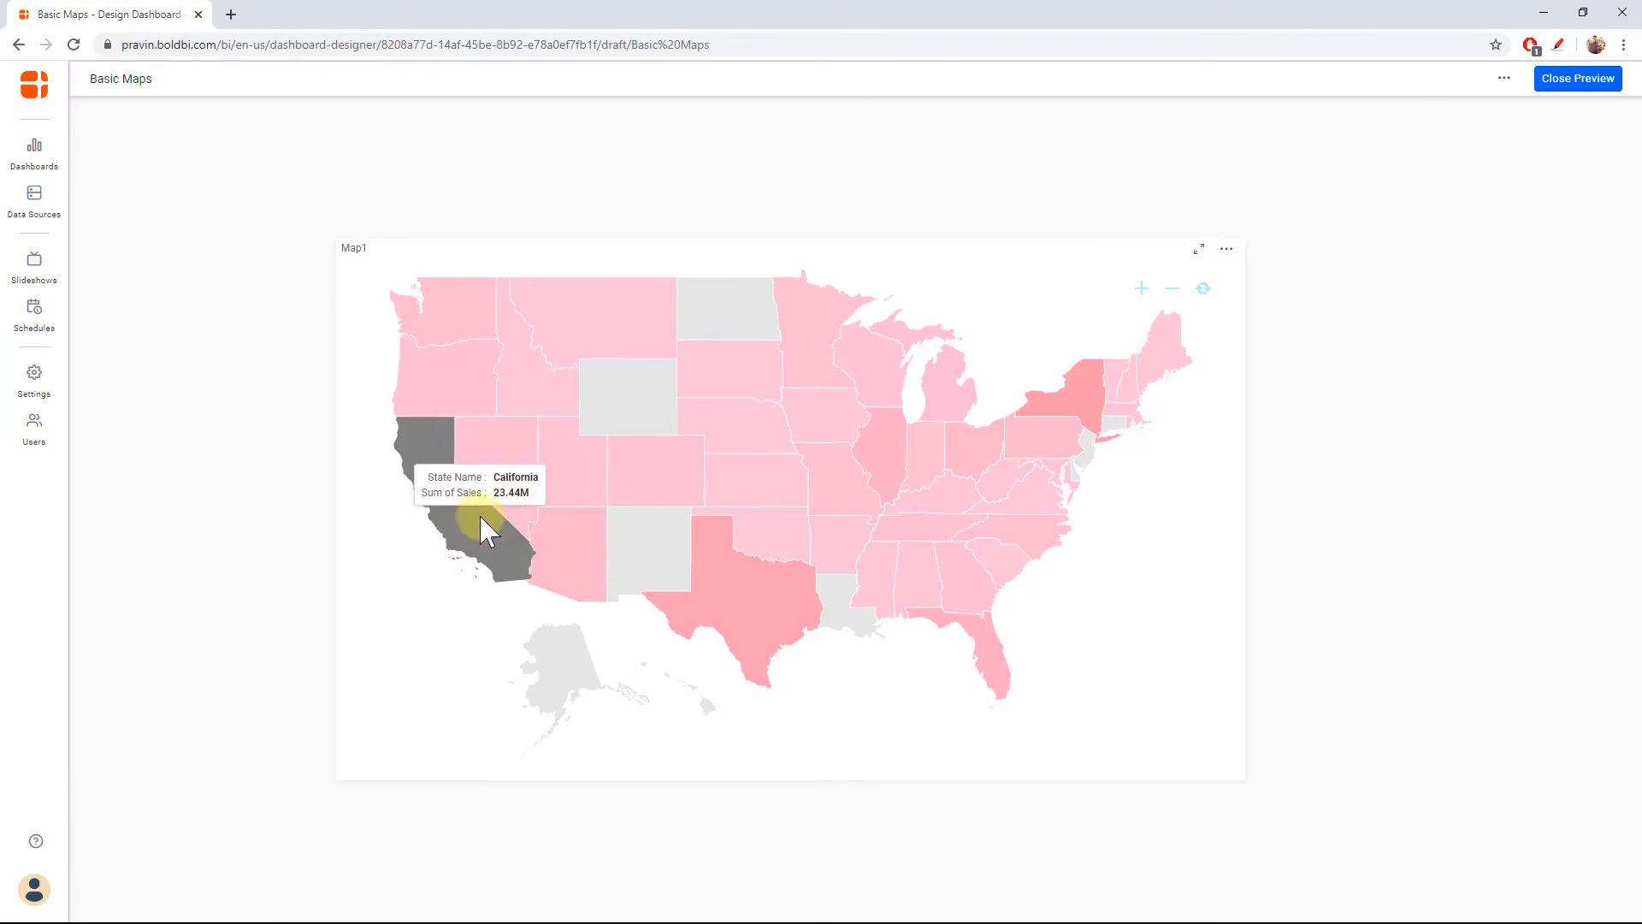
click(481, 517)
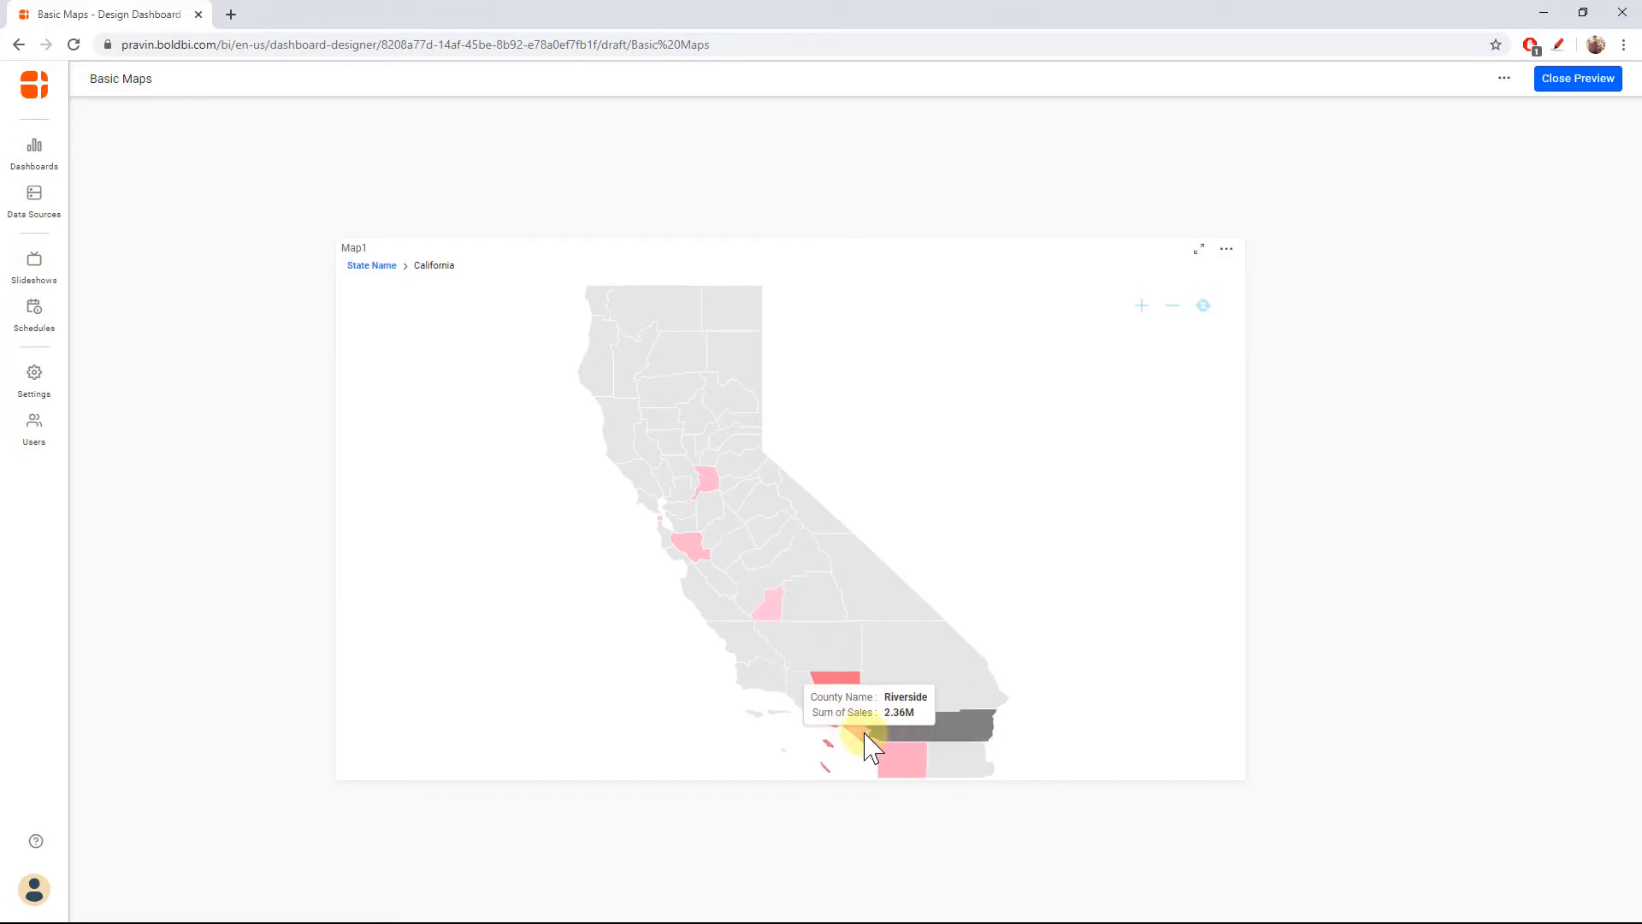
click(382, 265)
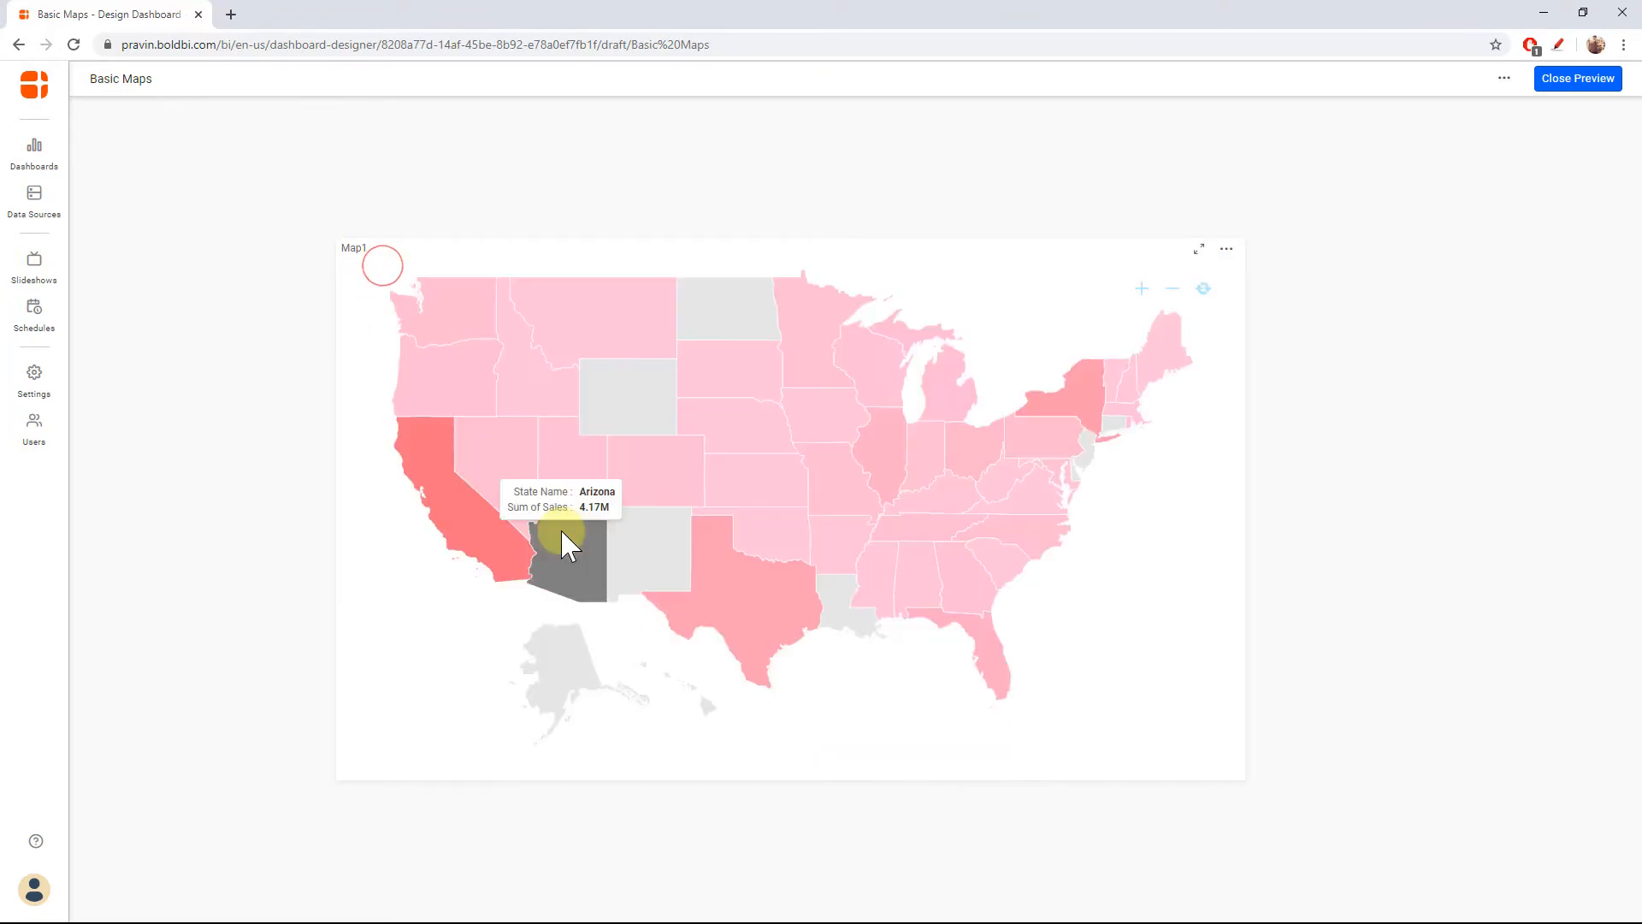
click(763, 591)
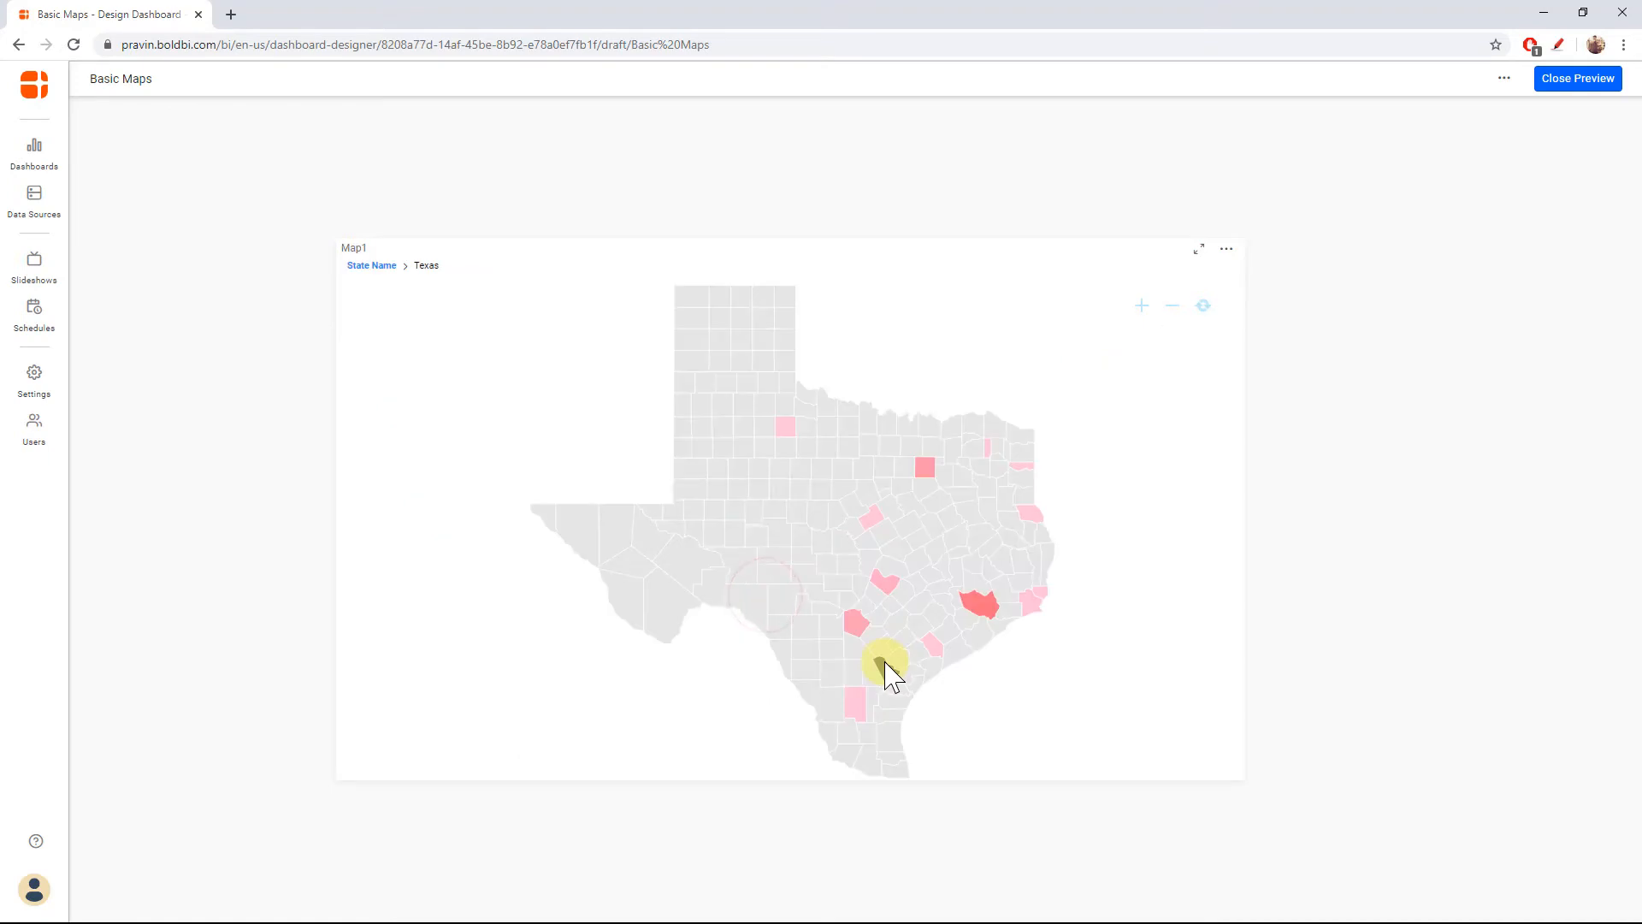
click(380, 265)
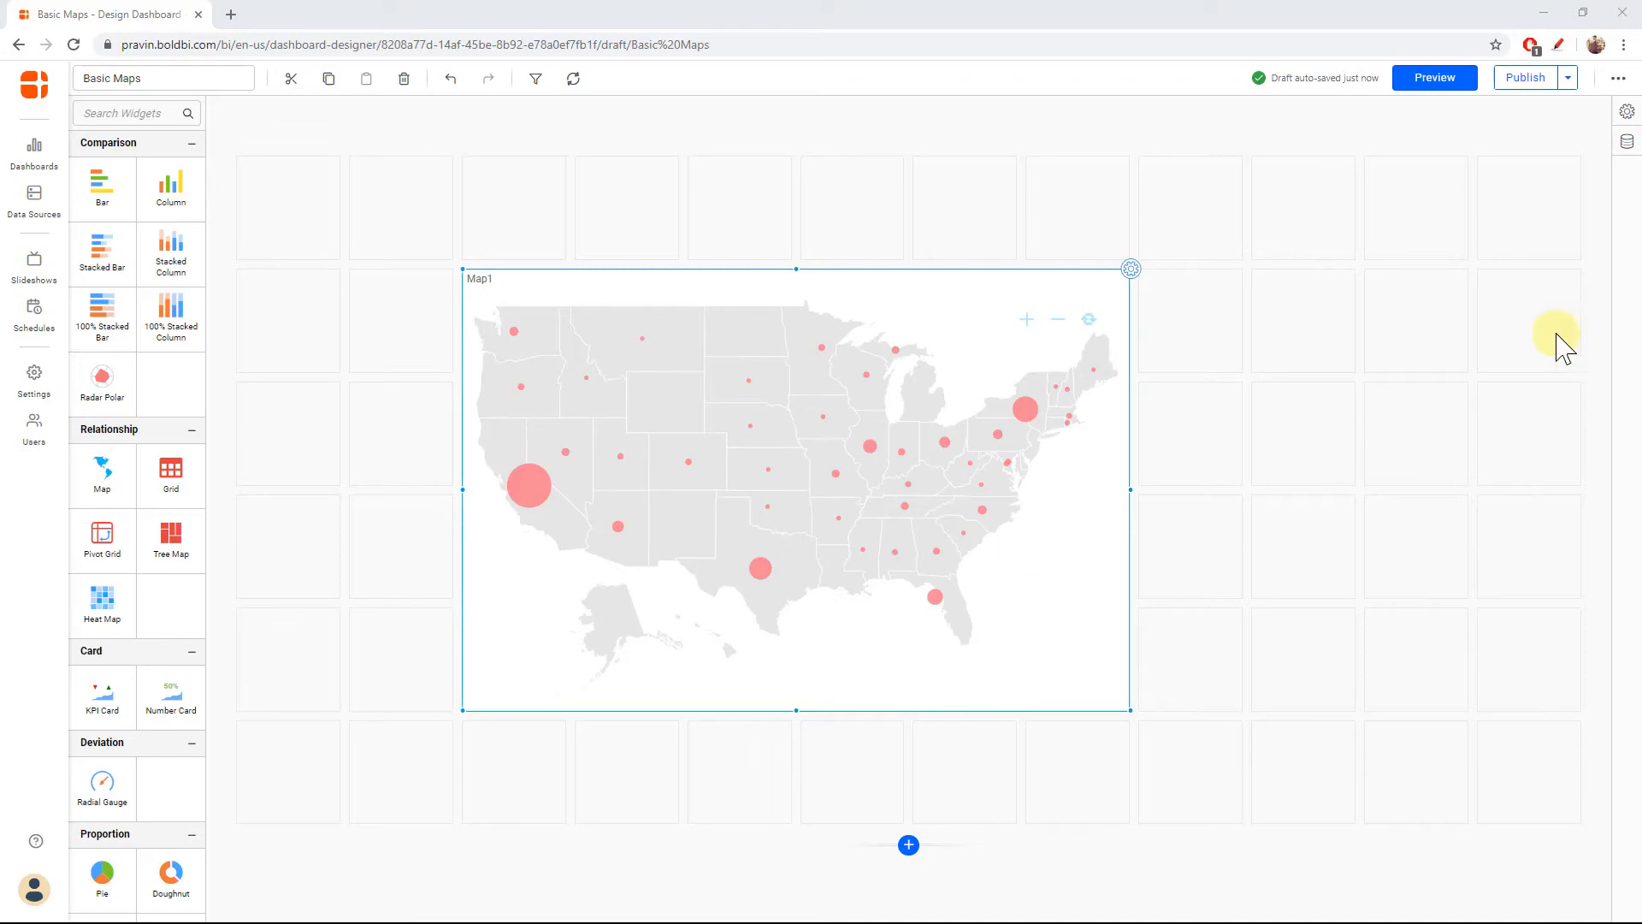
Format the bubble map's Sum of Revenue location value as Currency.
click(1627, 111)
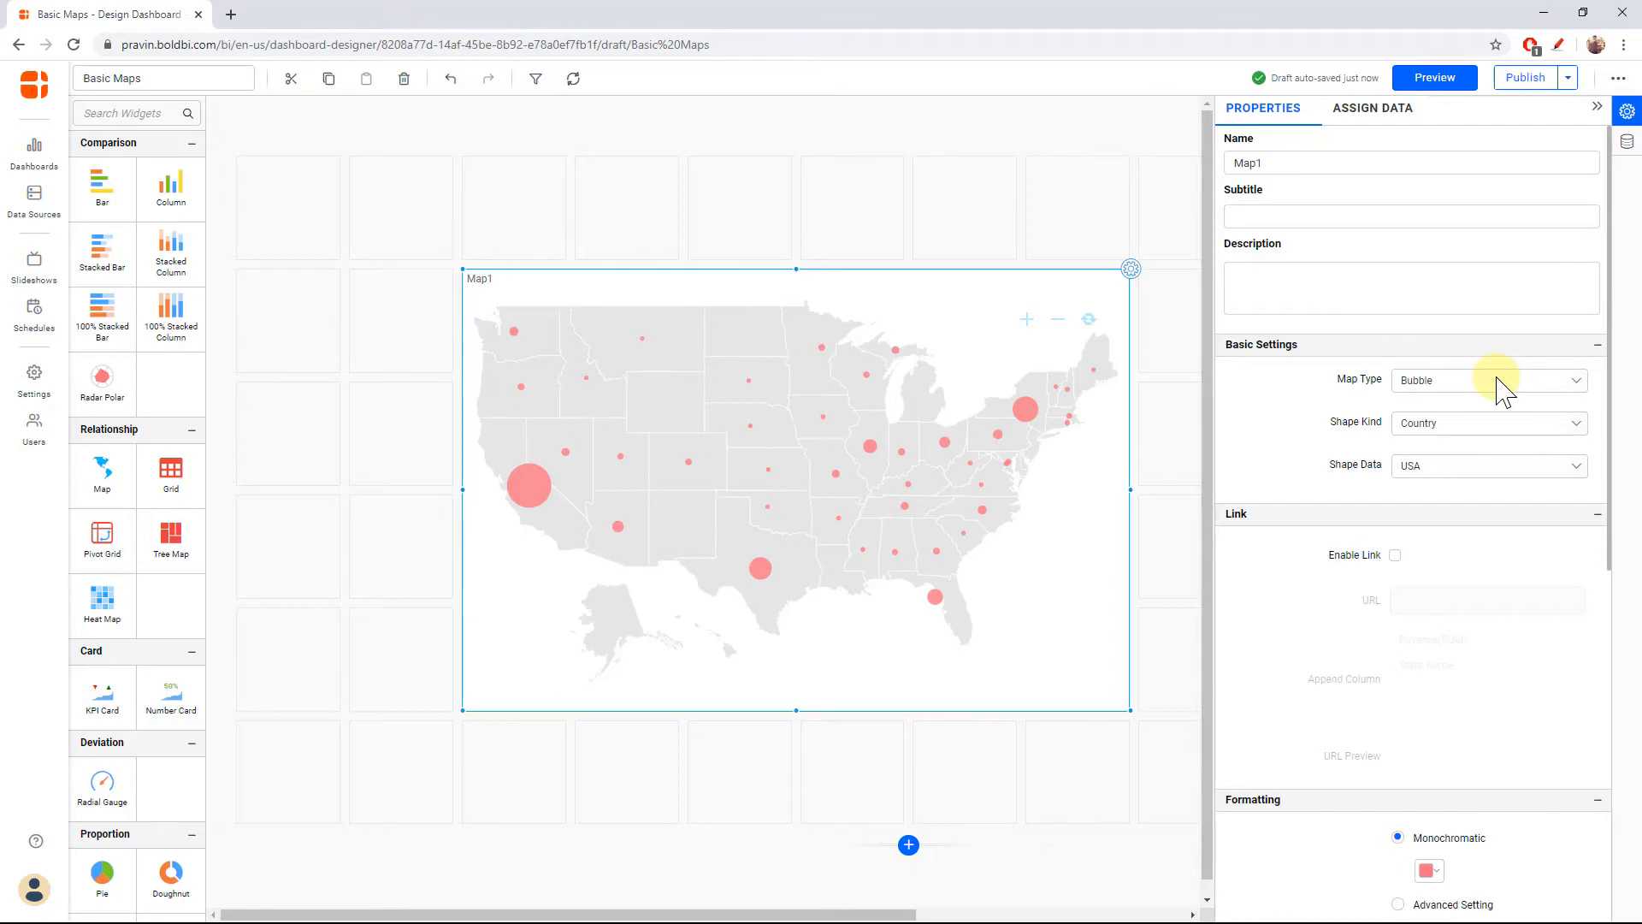
click(1373, 109)
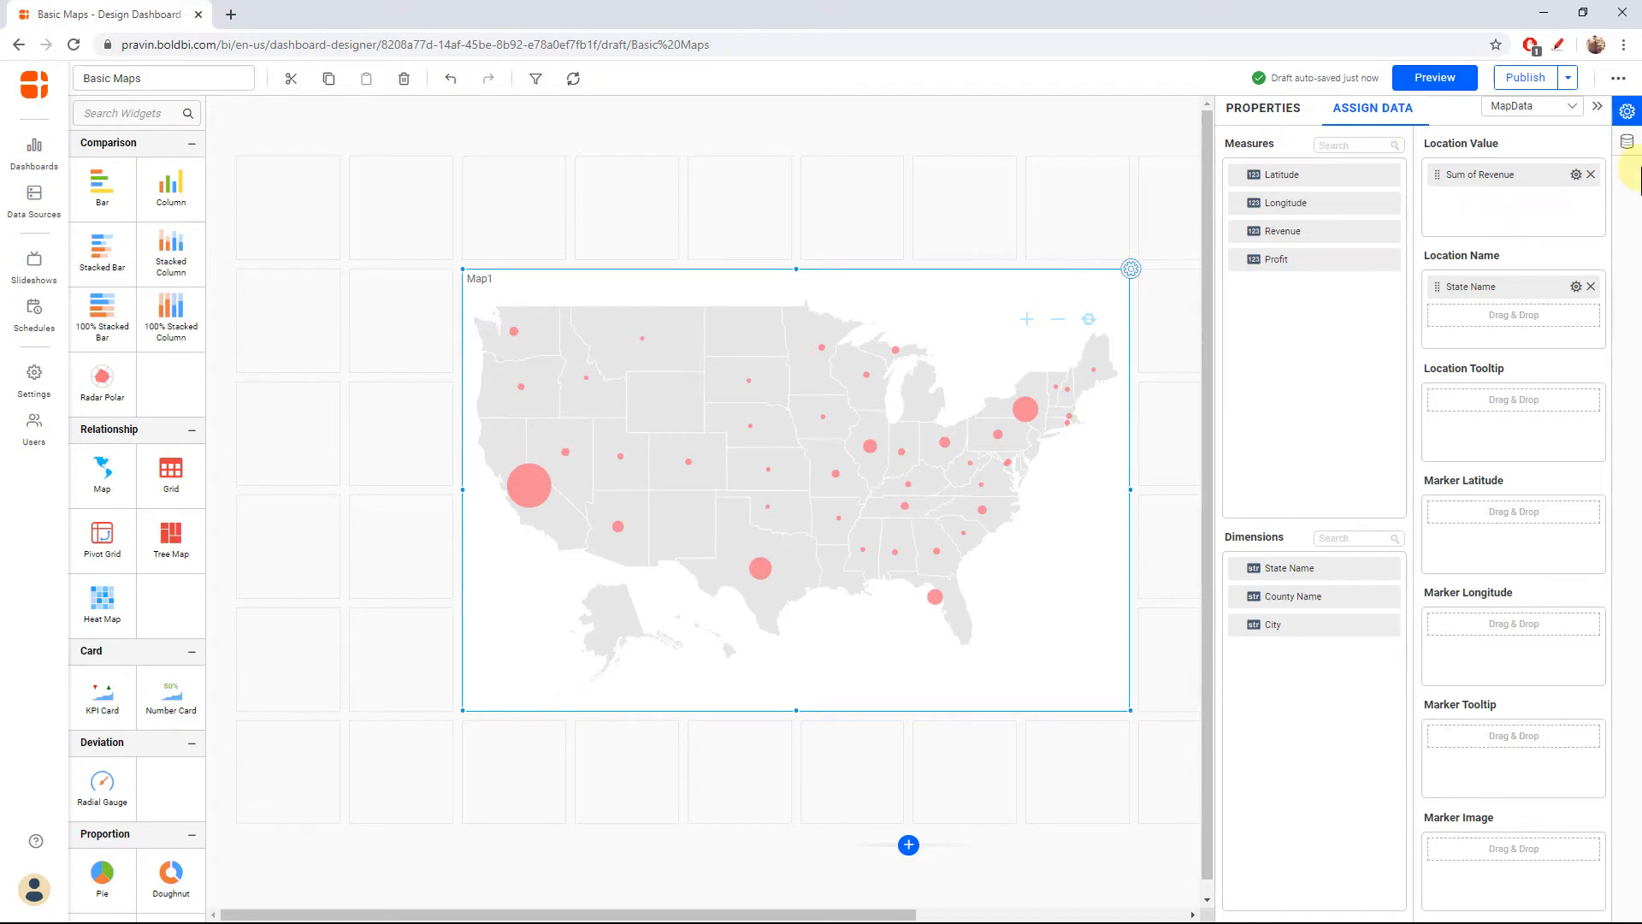
click(1576, 177)
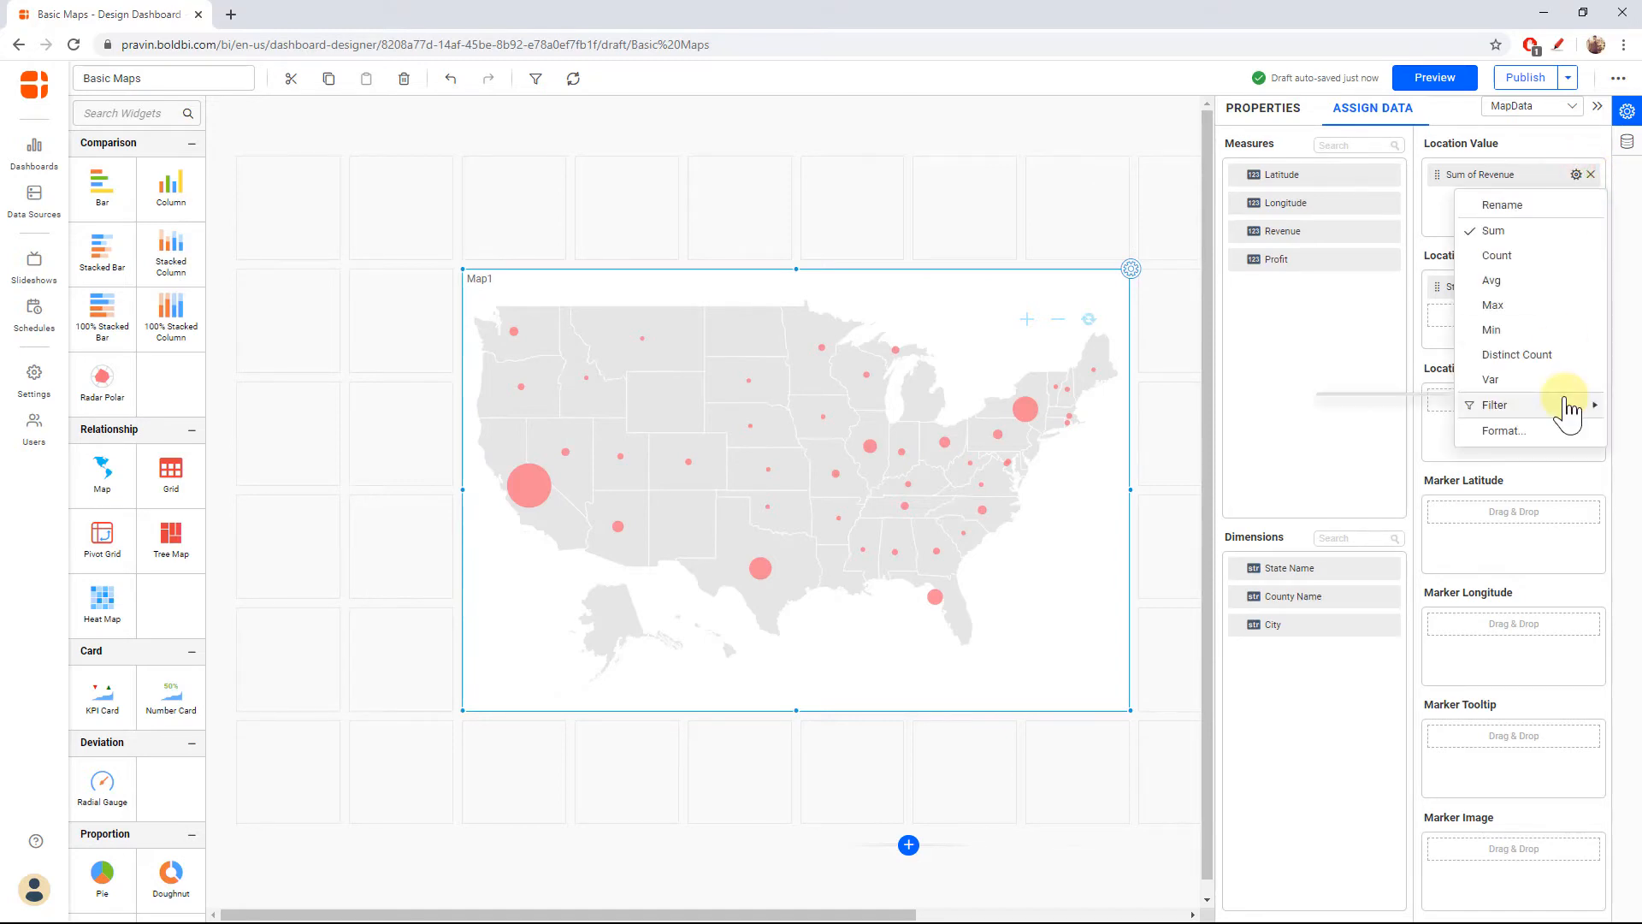
click(1542, 432)
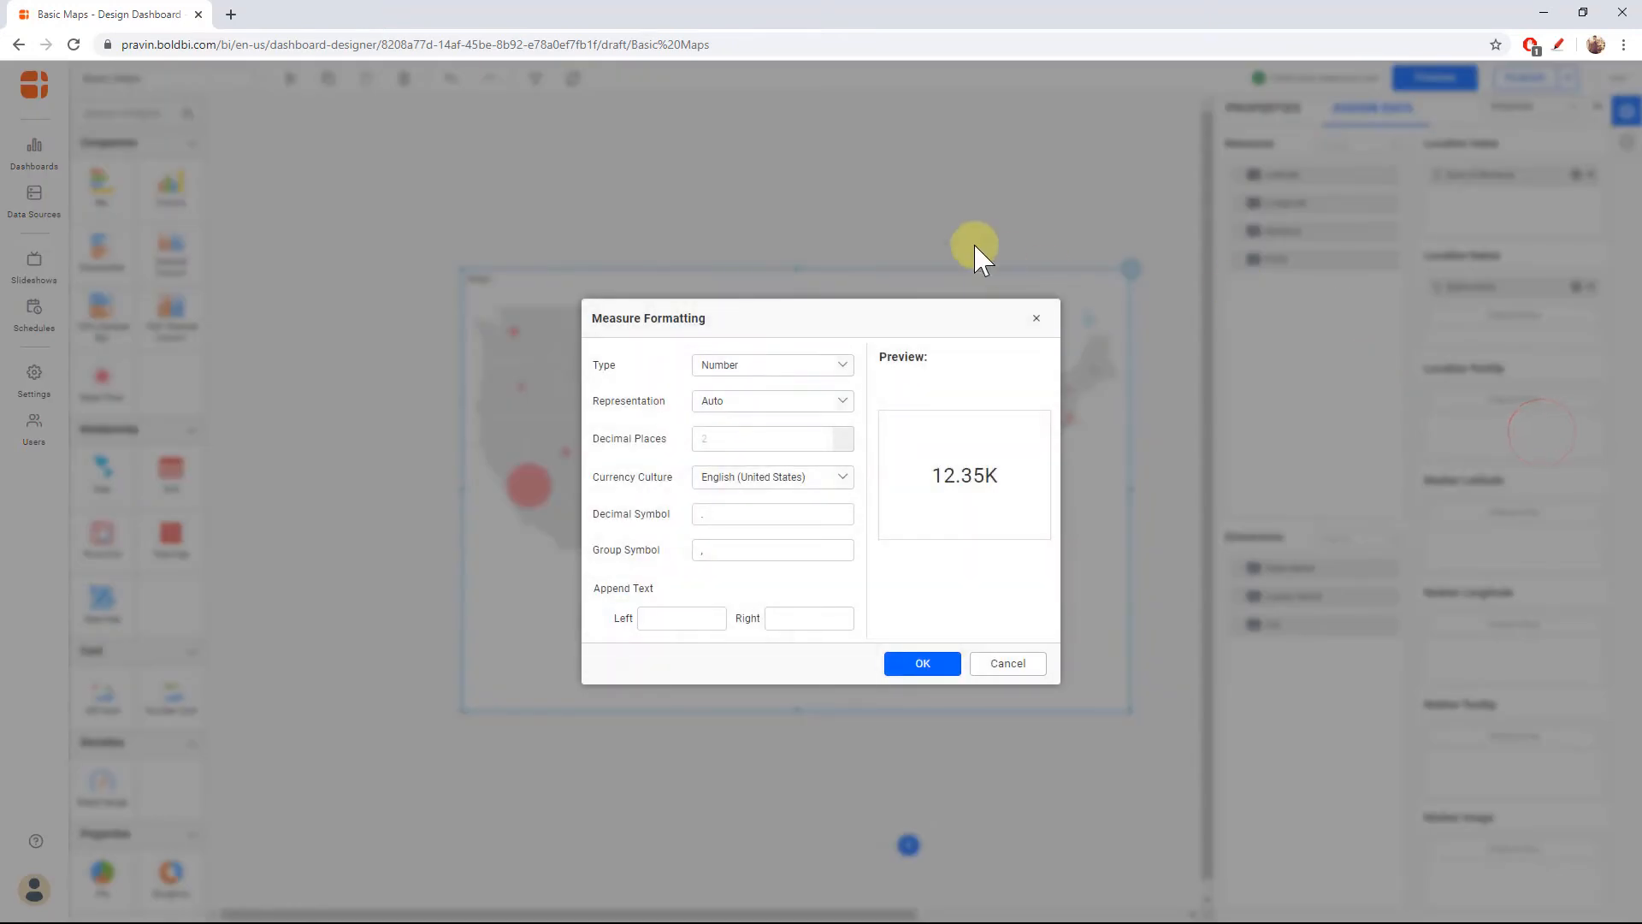
click(802, 365)
click(772, 424)
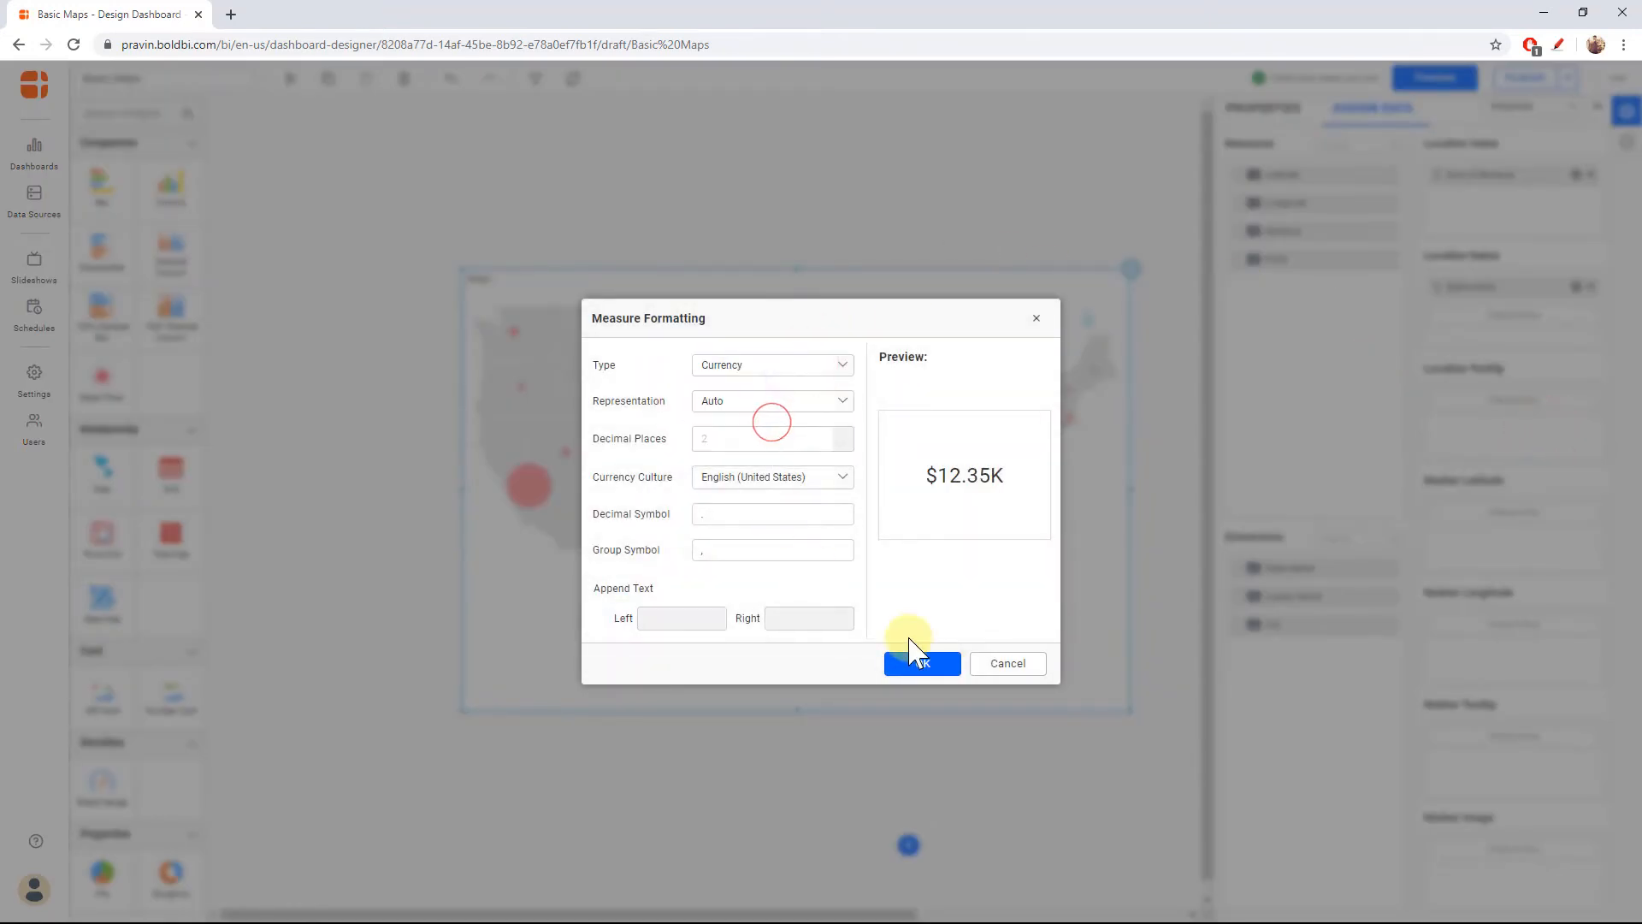
click(923, 665)
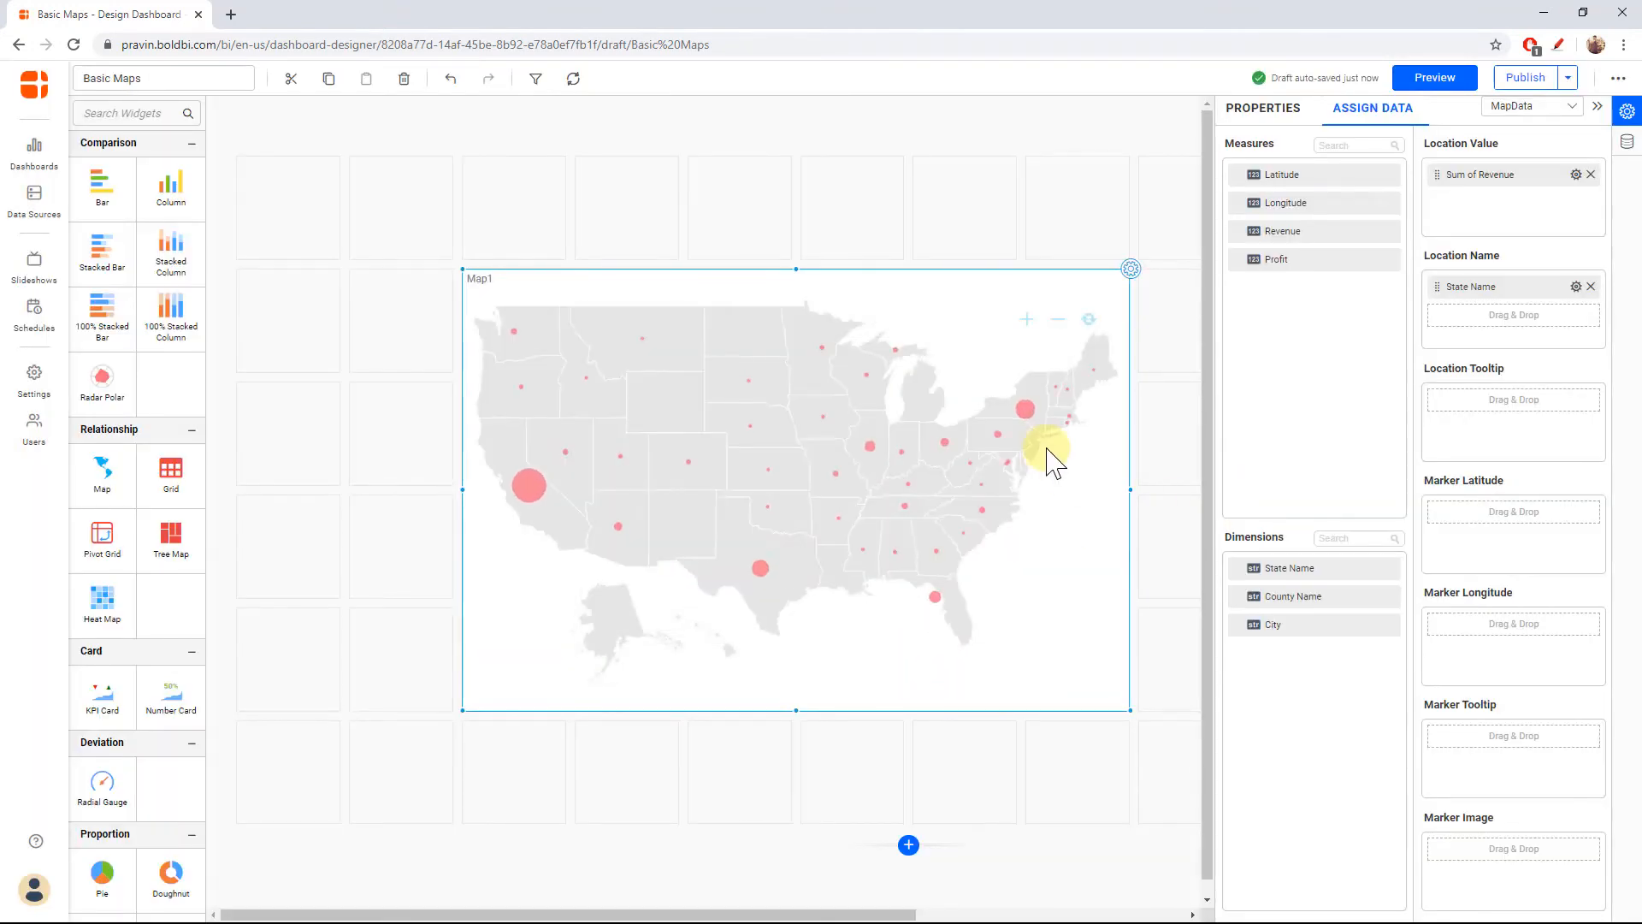
Apply advanced gradient formatting to the bubble map, with the color based on Profit.
click(1597, 107)
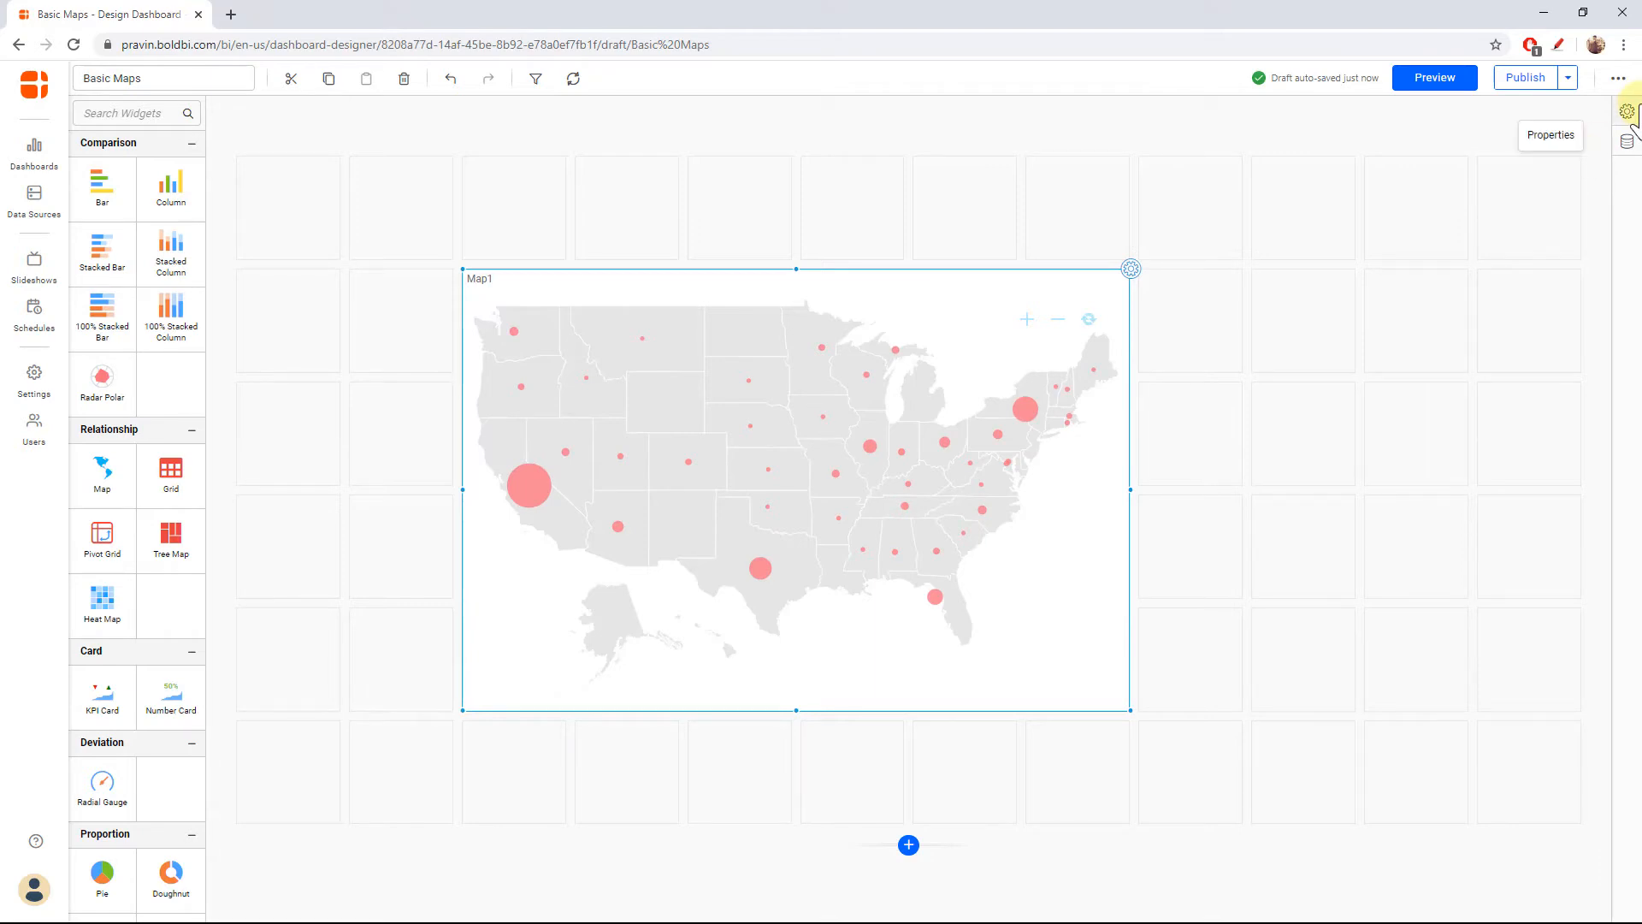
click(1565, 115)
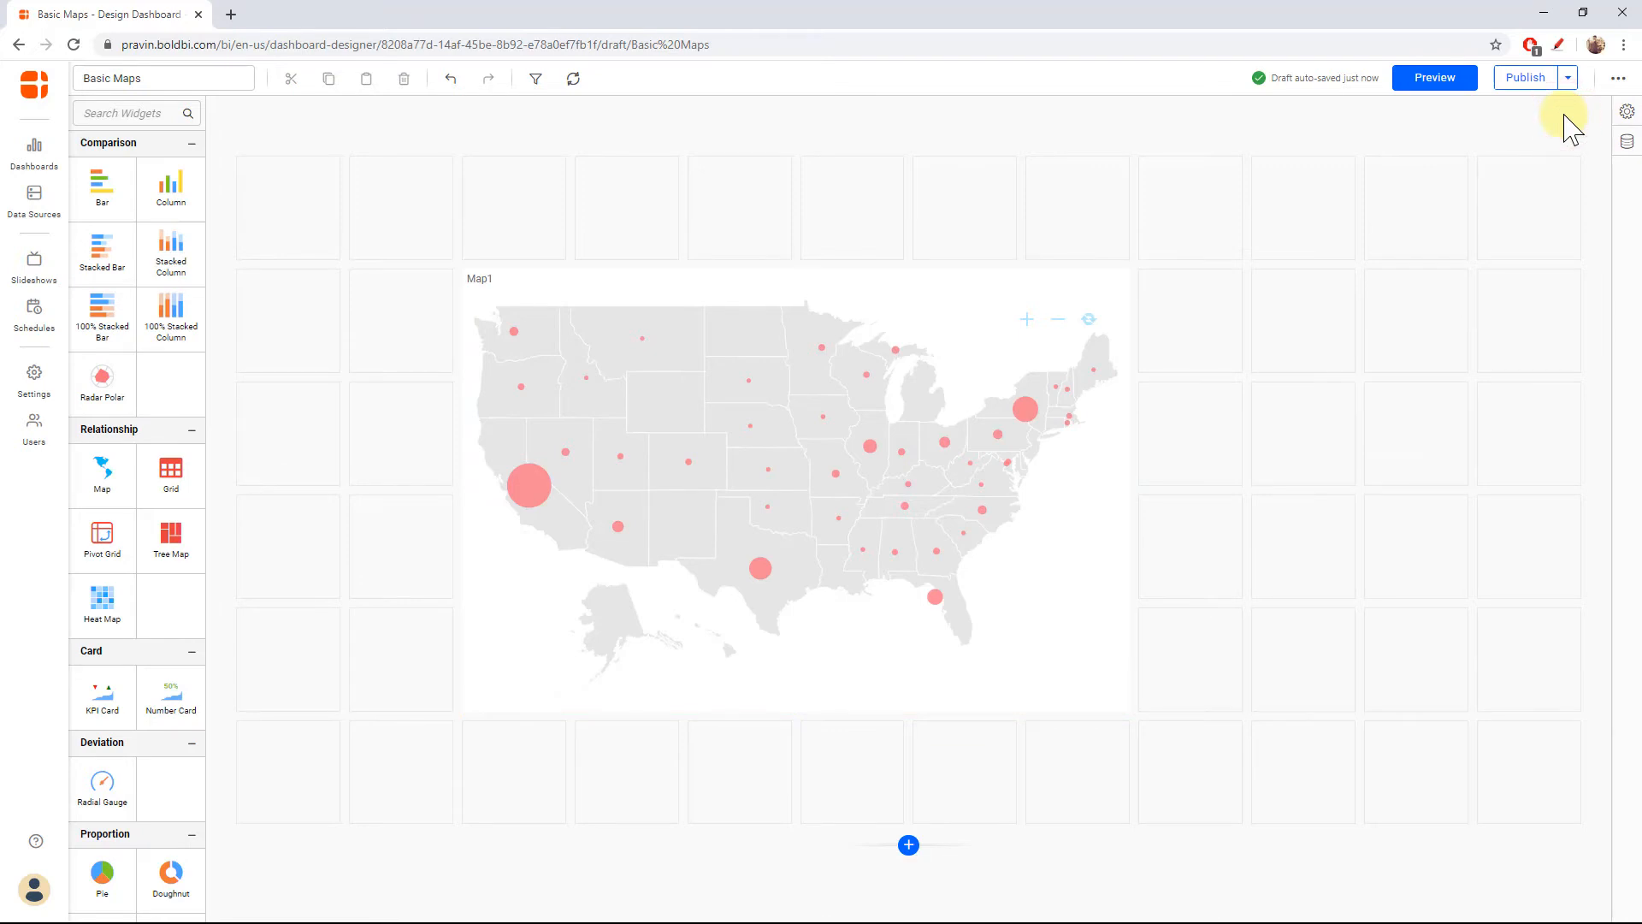
click(1627, 112)
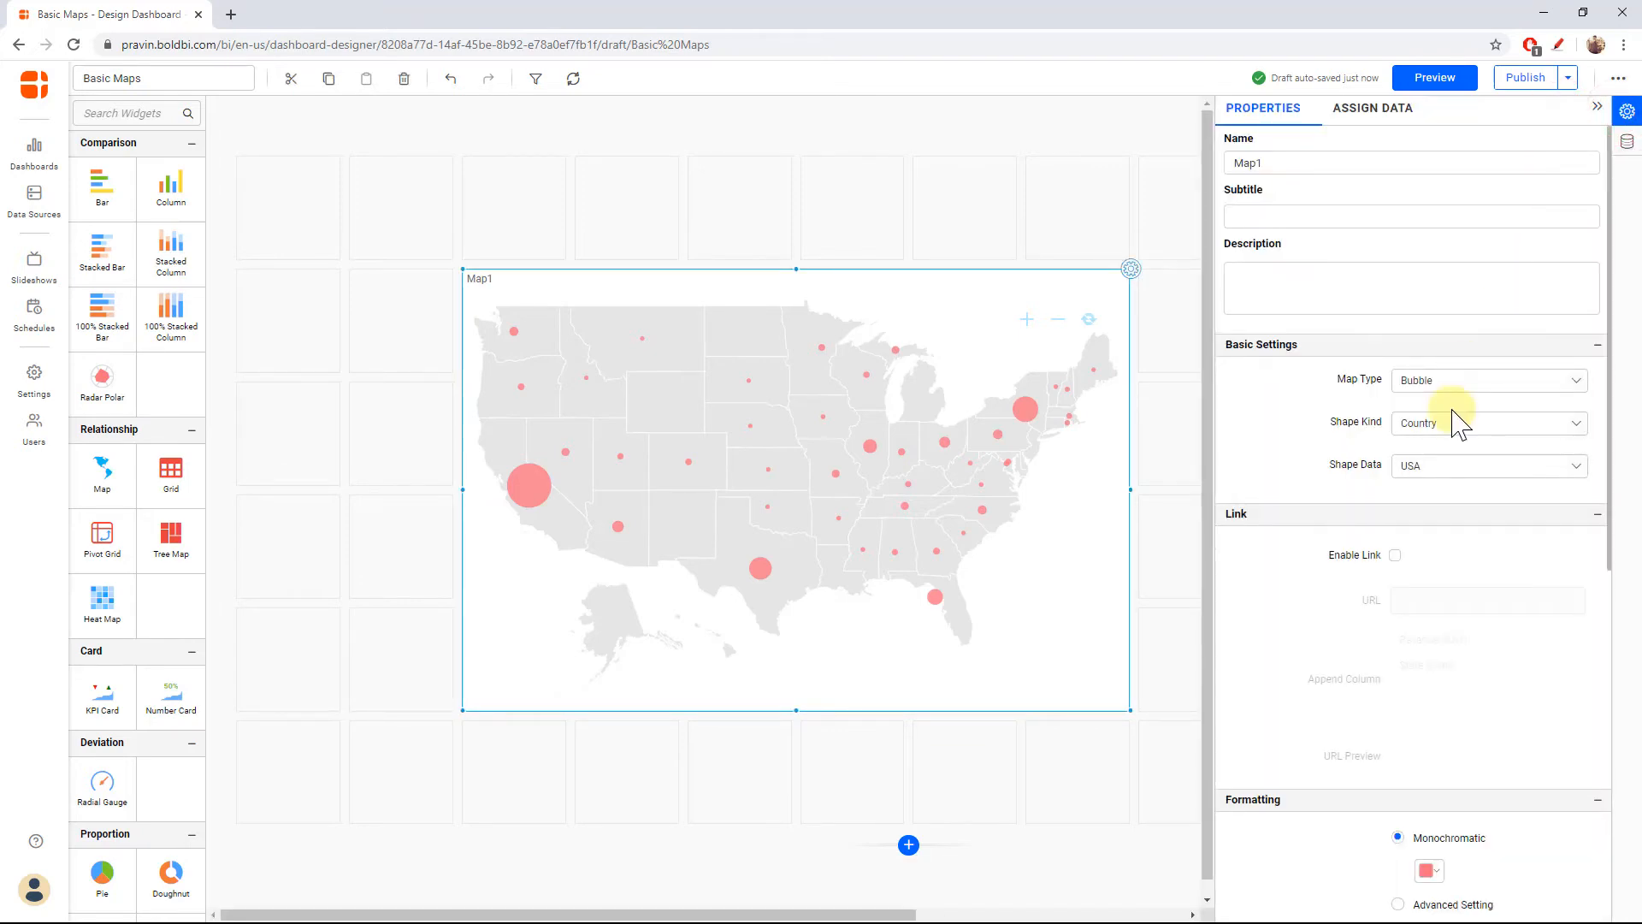
scroll(1455, 422, down, 4)
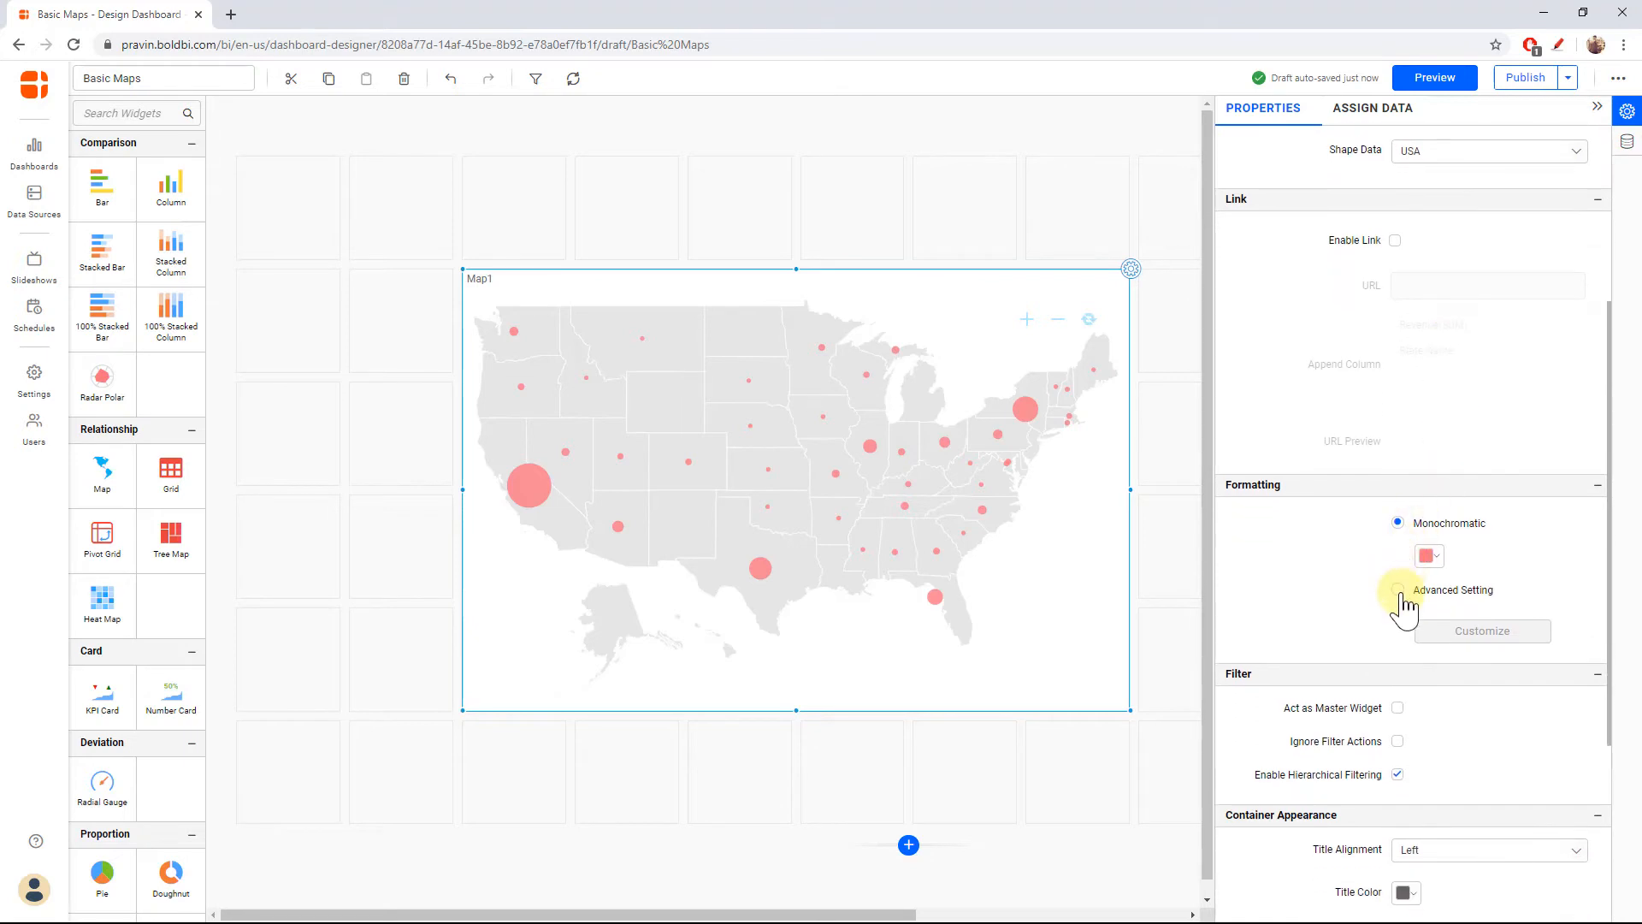
click(1401, 591)
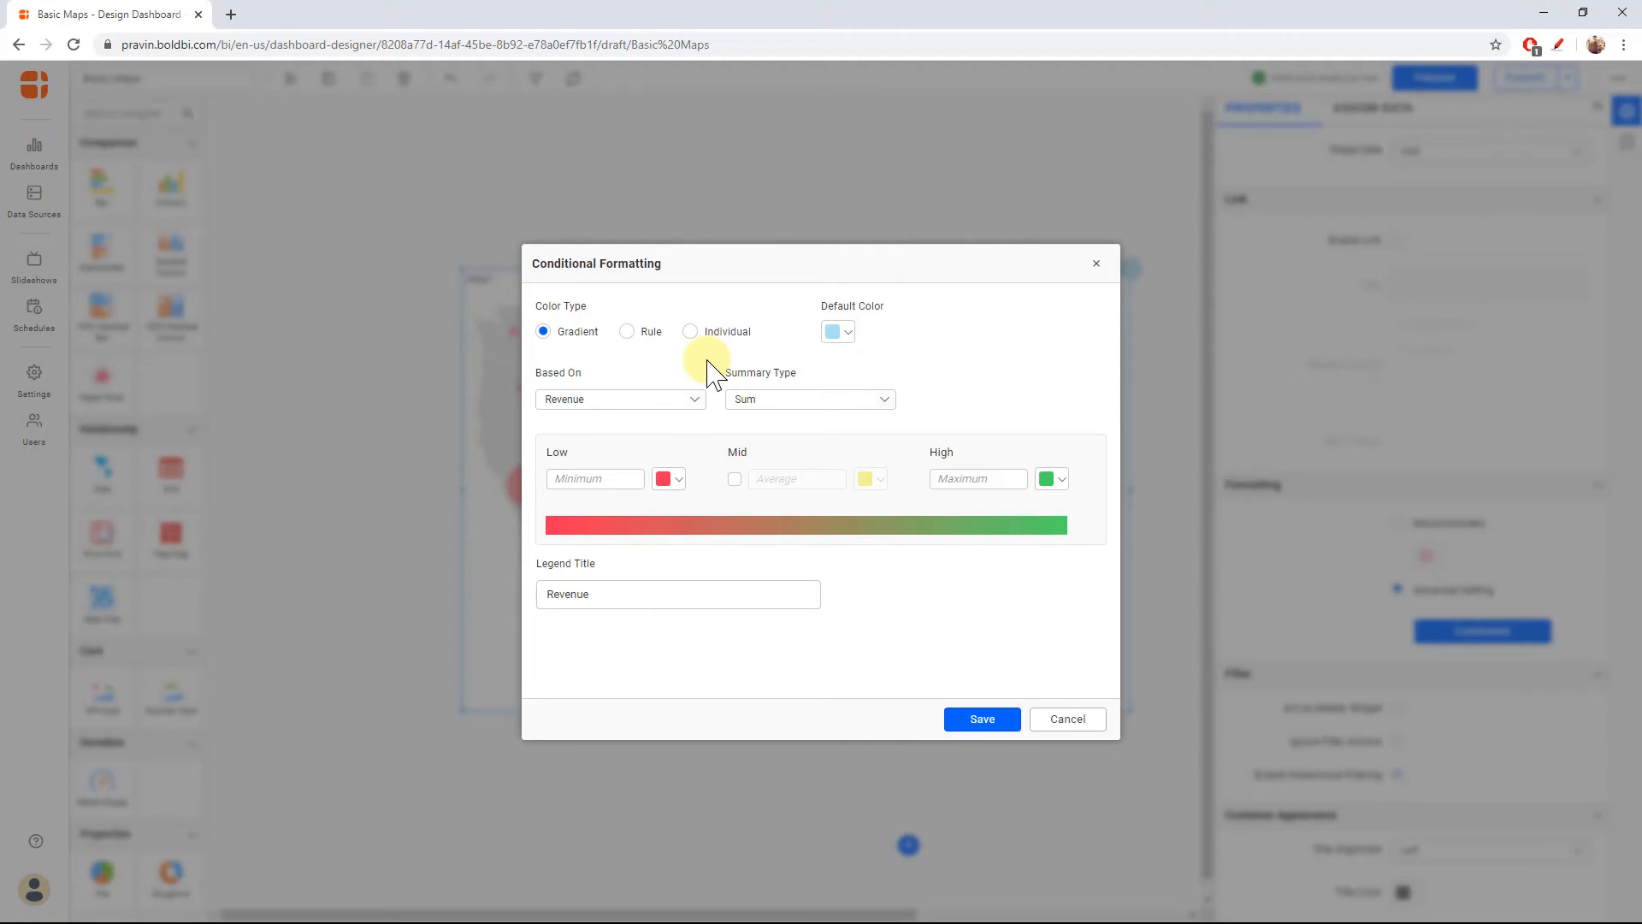
click(583, 417)
click(604, 529)
click(976, 717)
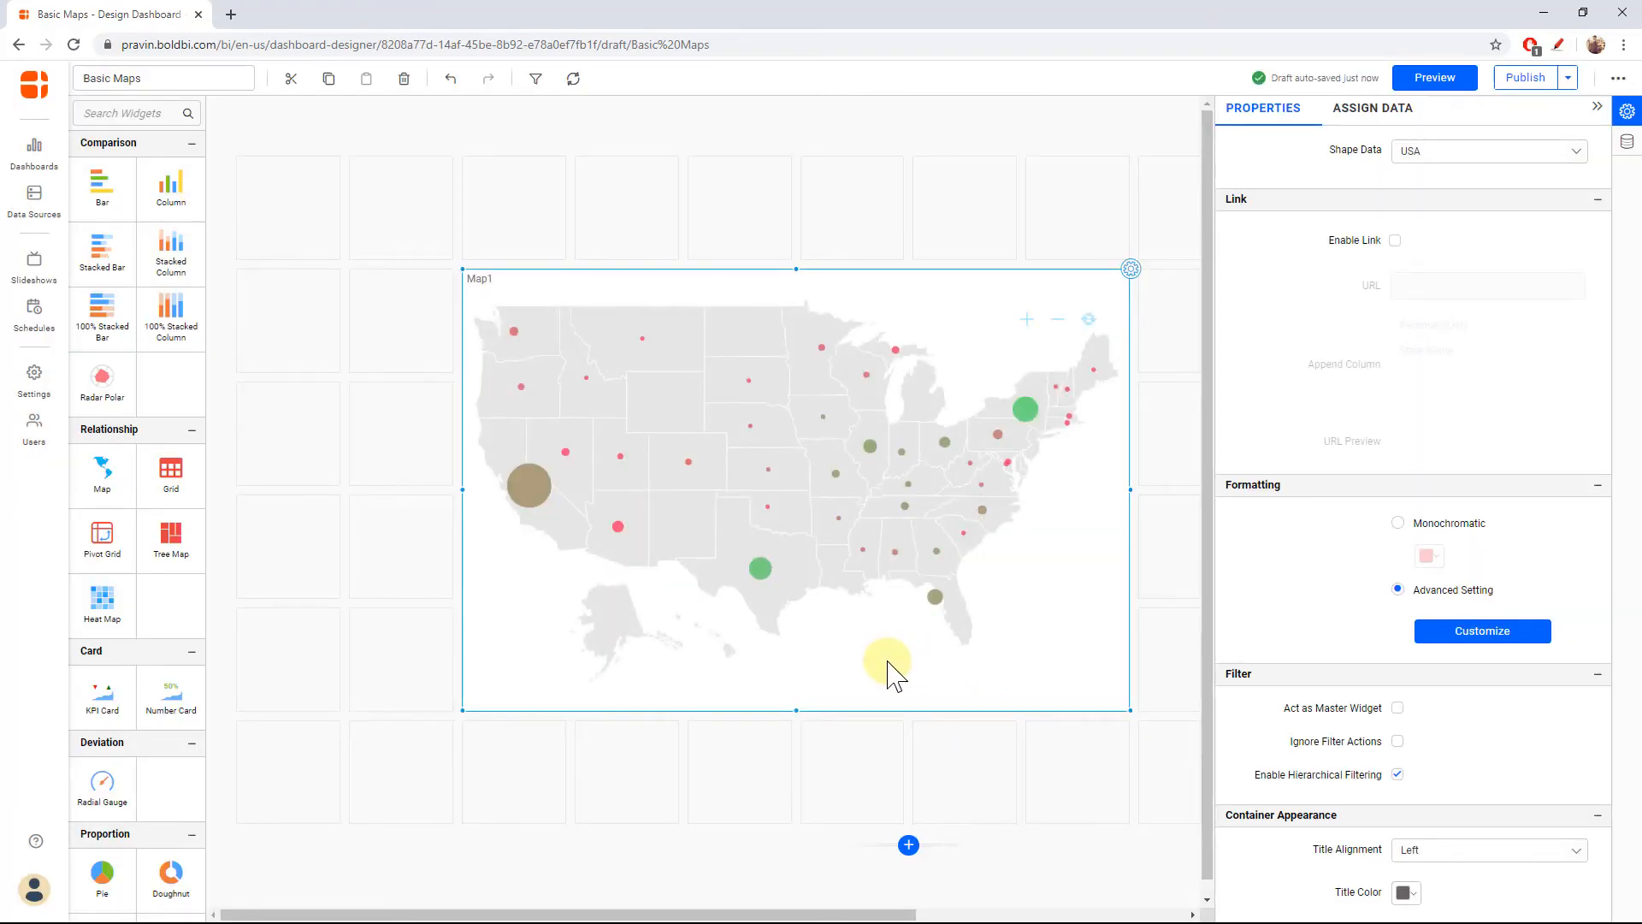
mouse_move(537, 511)
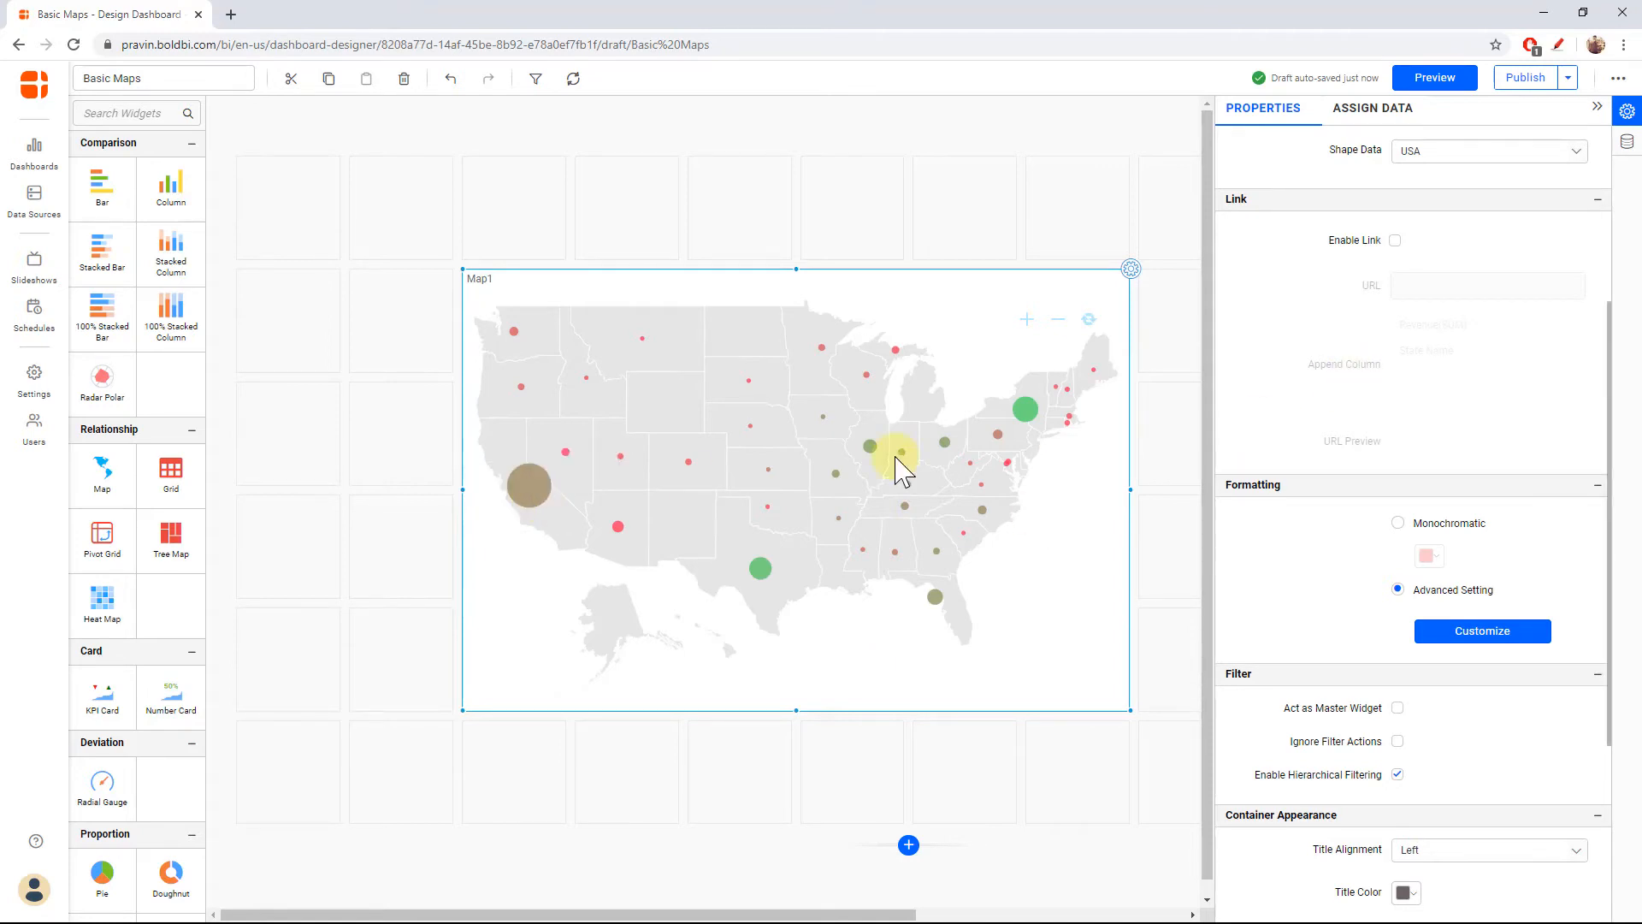
mouse_move(1029, 415)
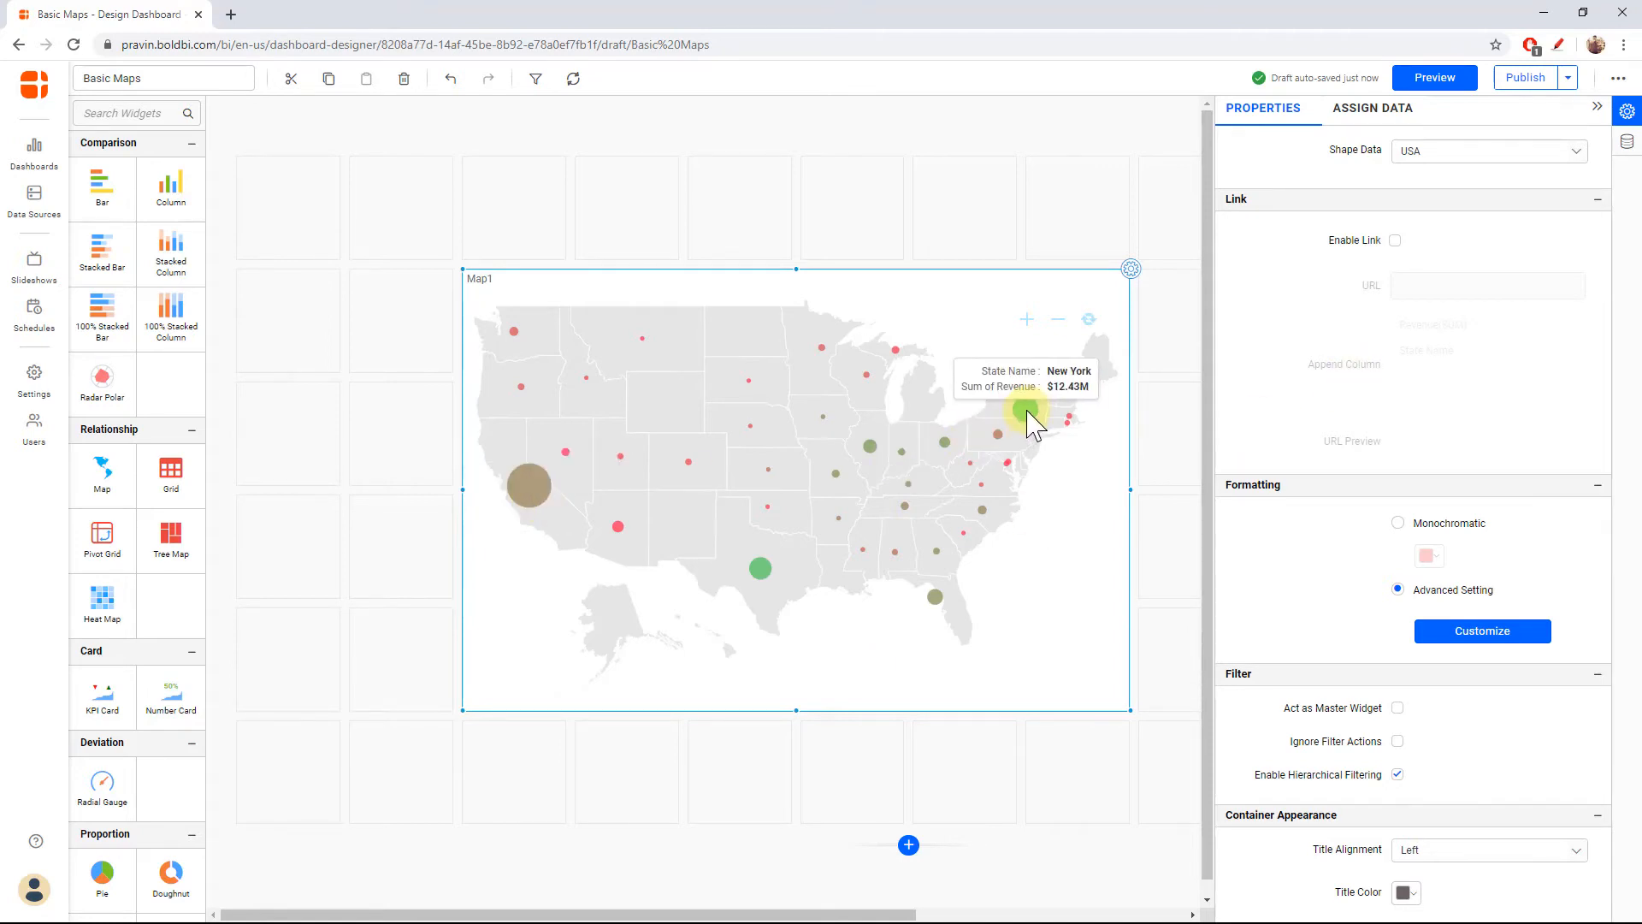
Add Profit to the bubble map's location tooltip and format Sum of Profit as Currency.
click(1401, 111)
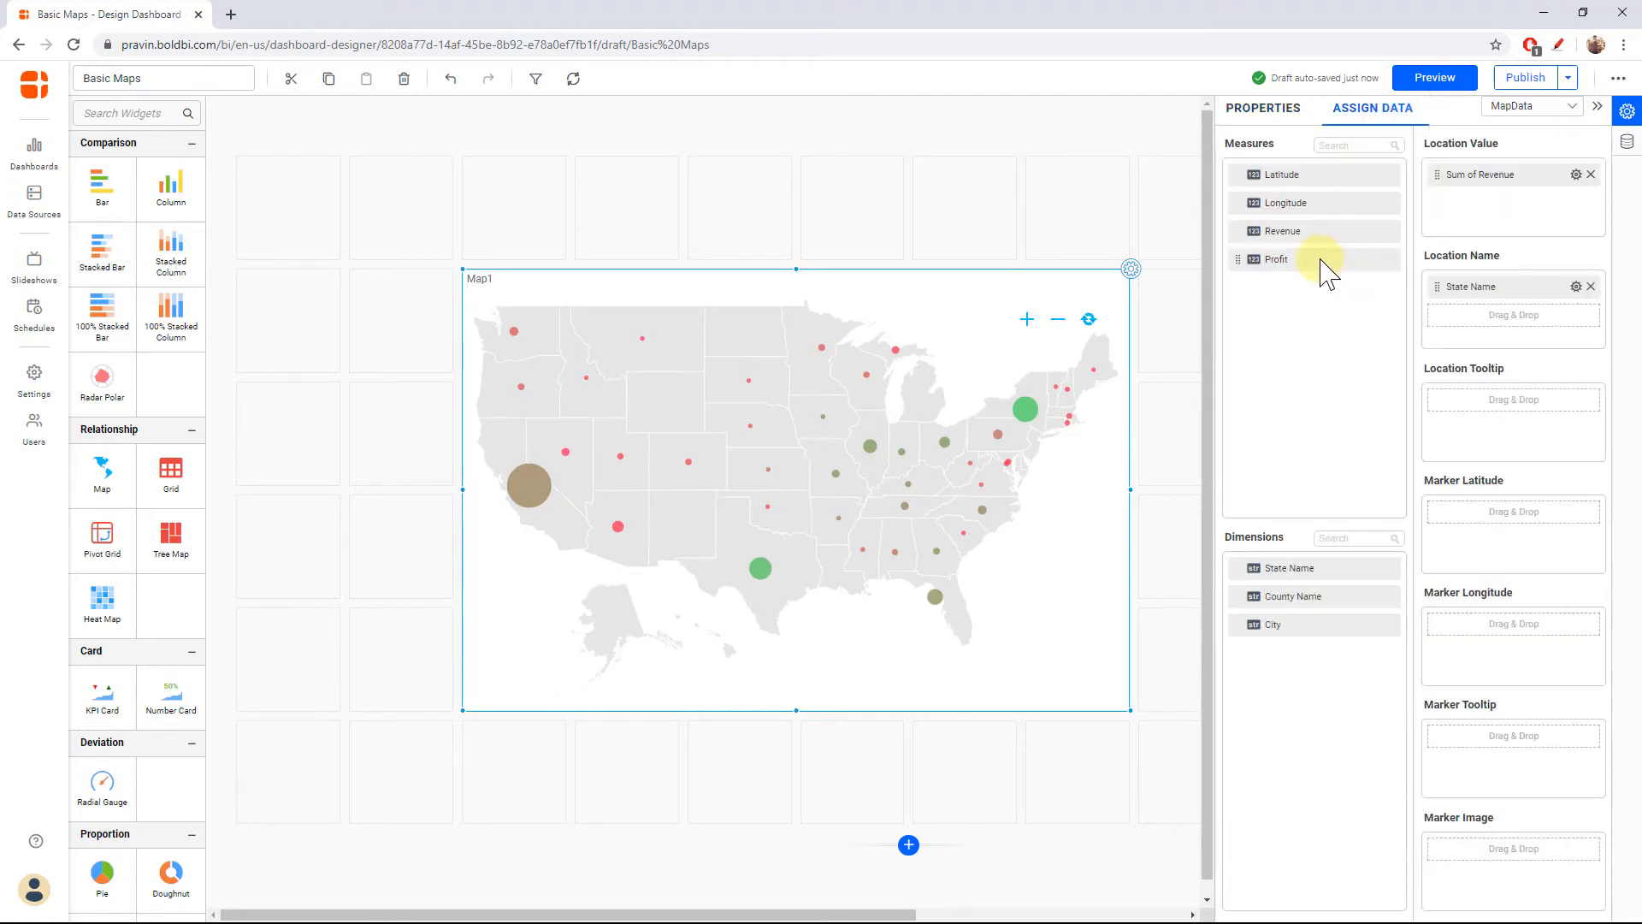
drag(1318, 259, 1538, 421)
click(1576, 400)
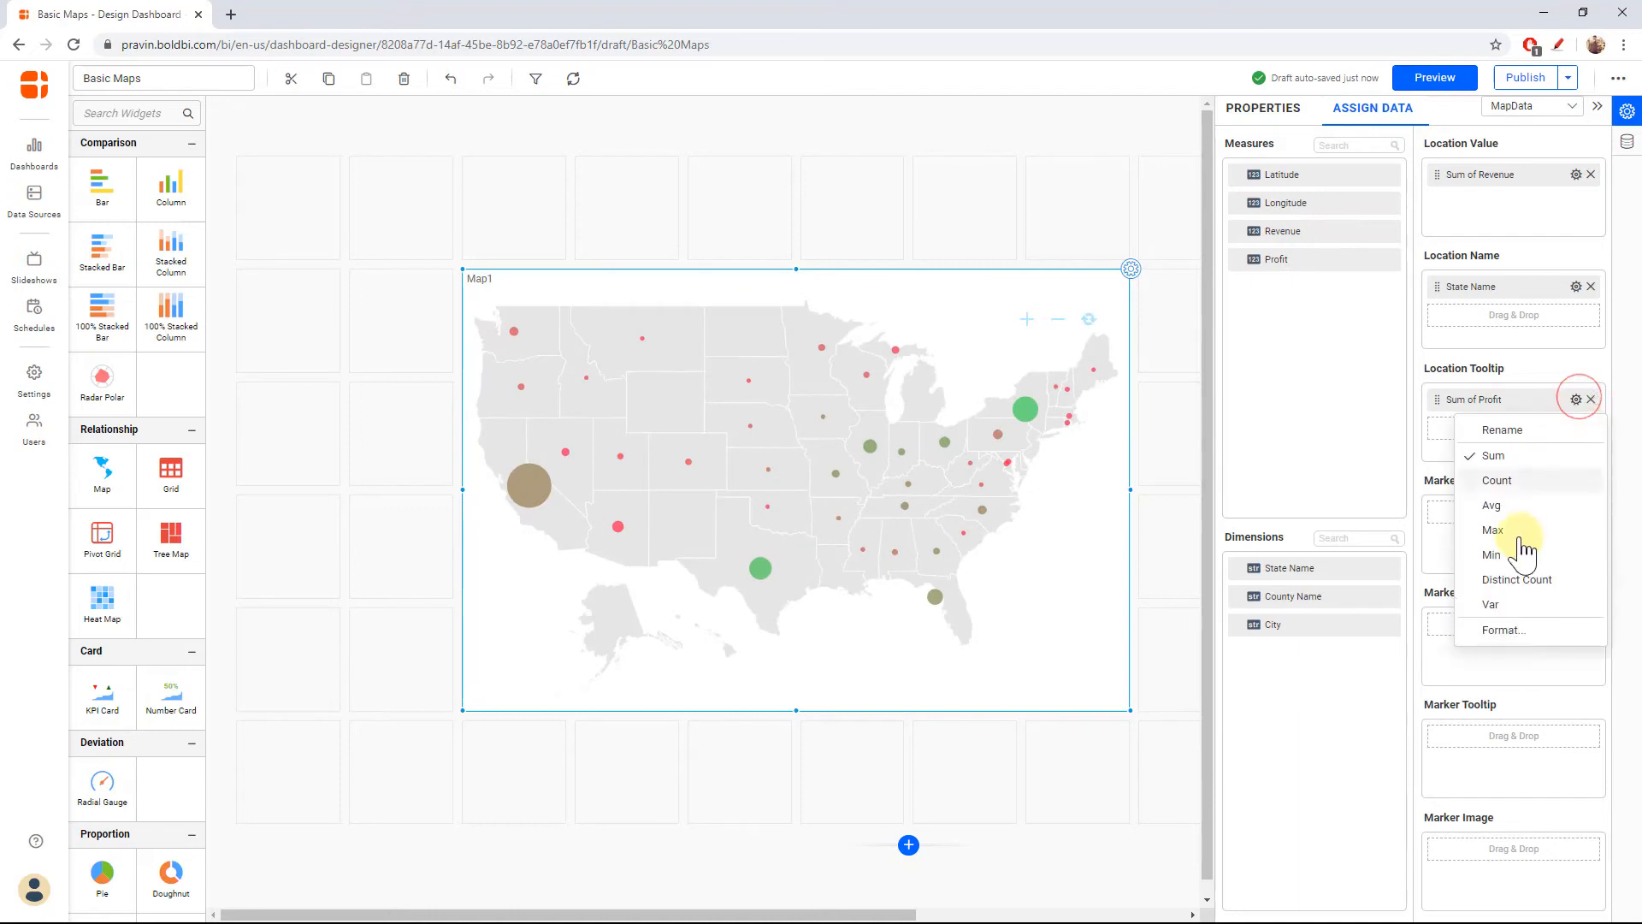
click(1512, 629)
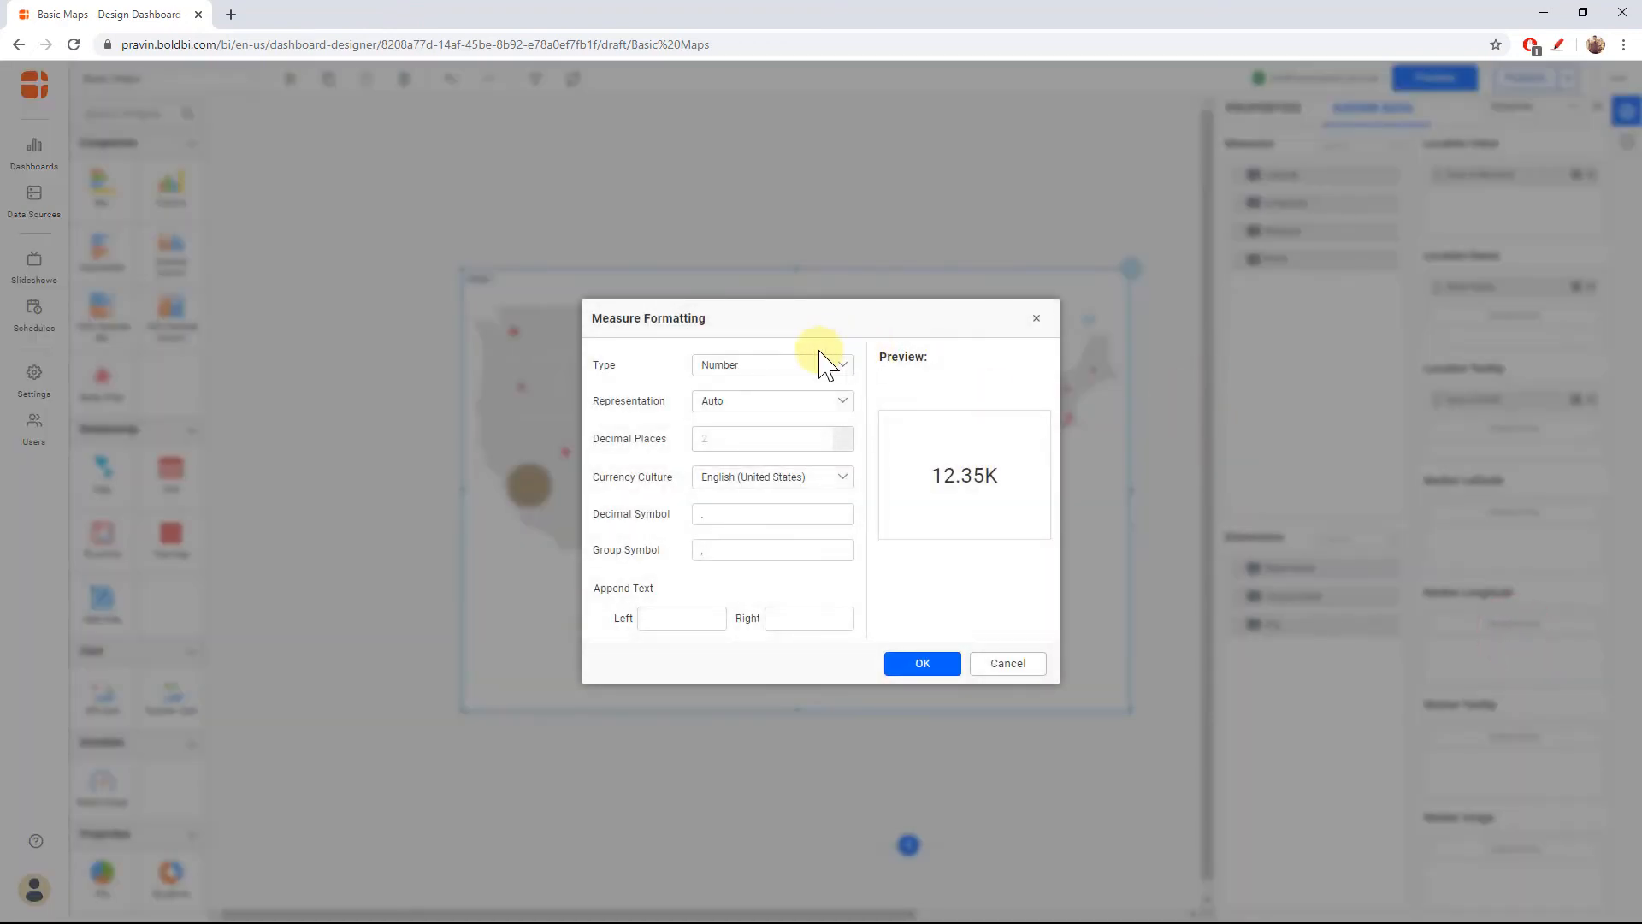
click(819, 363)
click(796, 425)
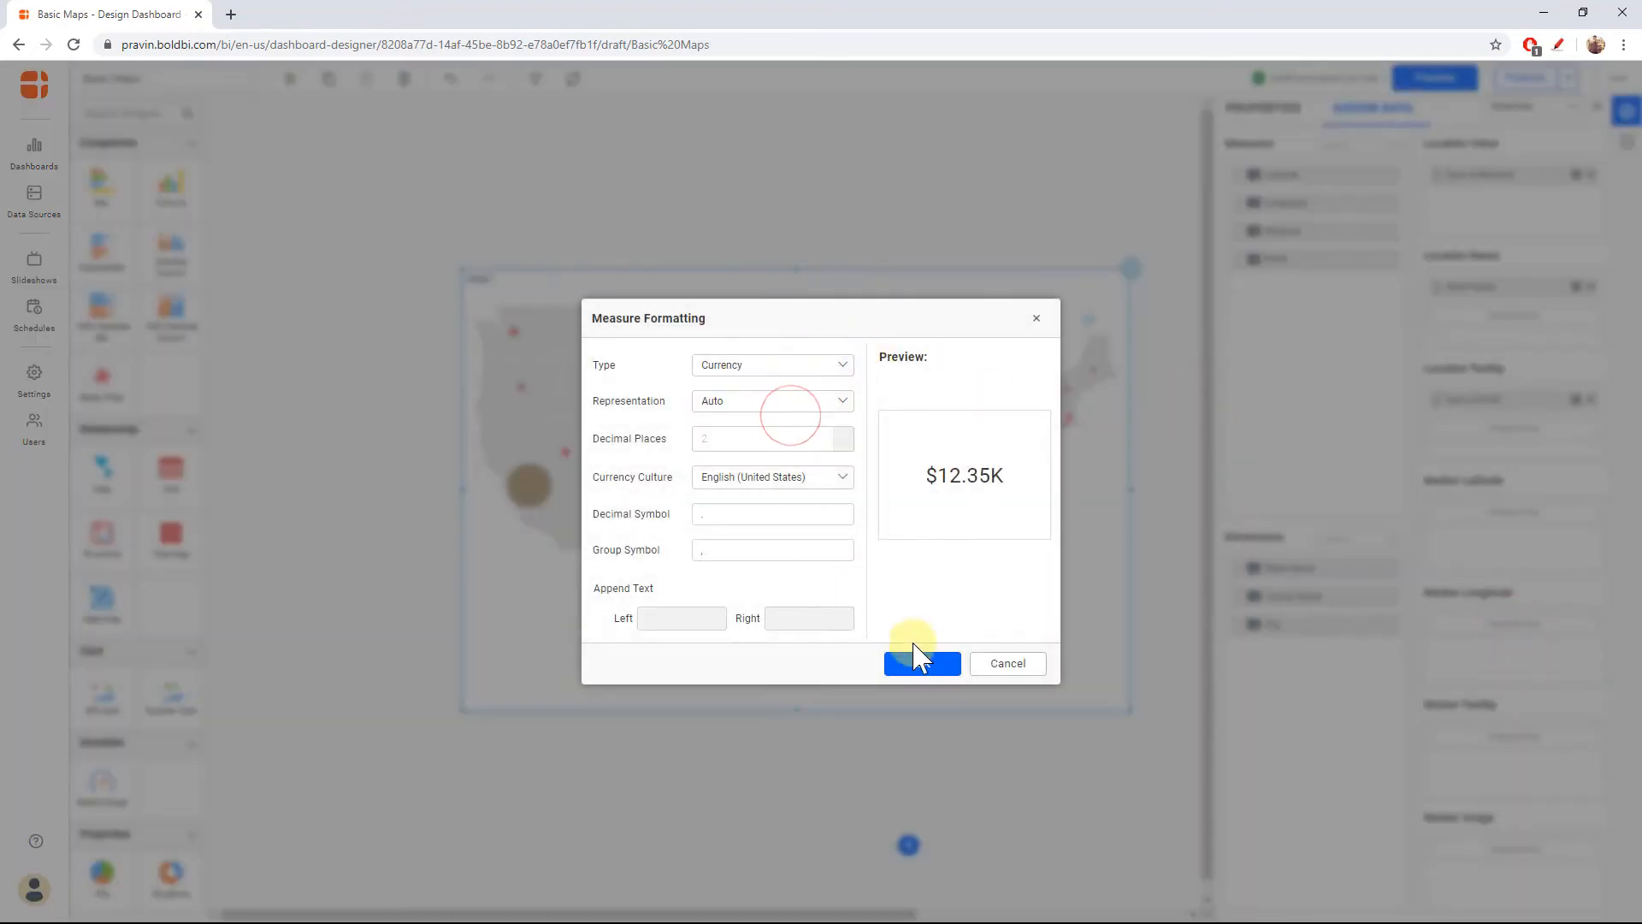
click(919, 669)
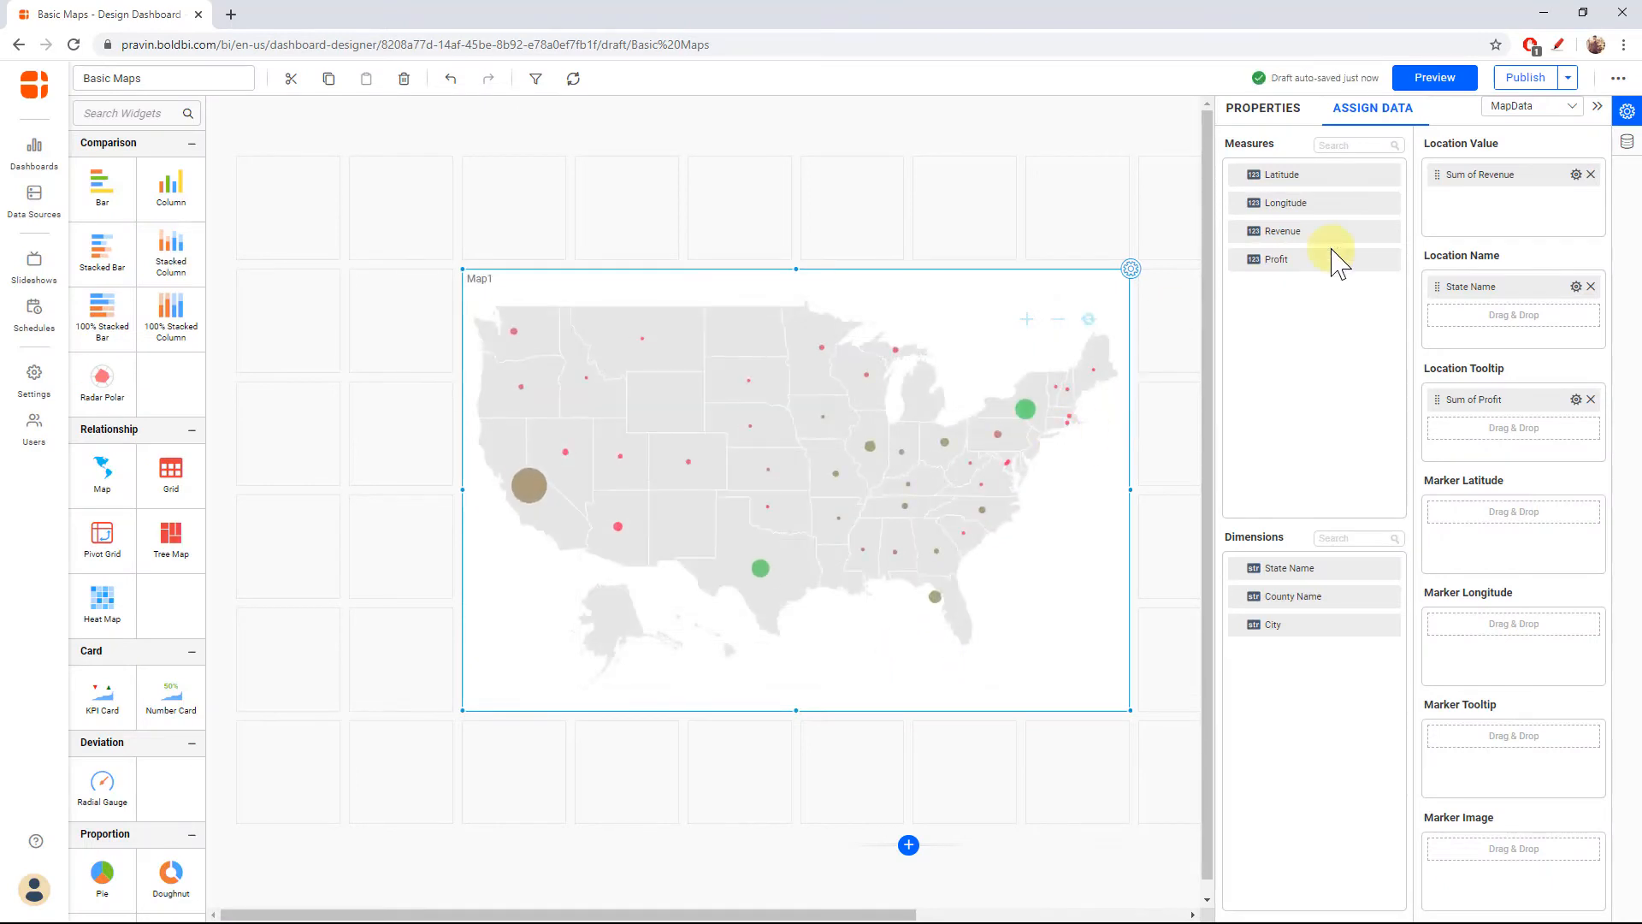
Assign Latitude as the new USA map's marker latitude and Longitude as its marker longitude.
click(1627, 111)
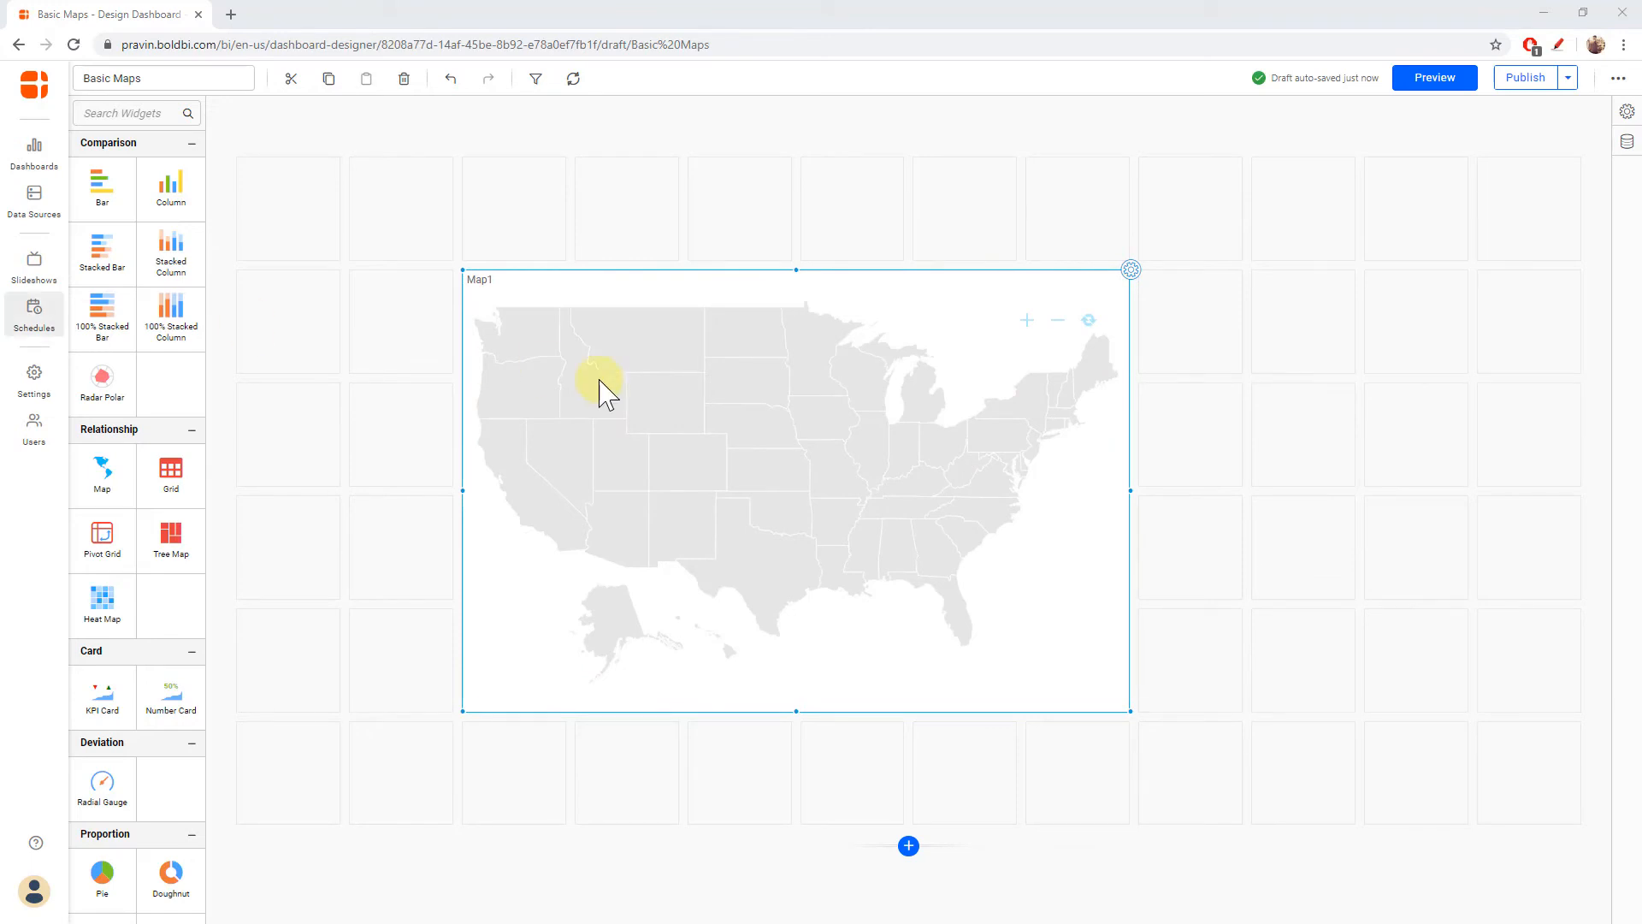
click(1627, 111)
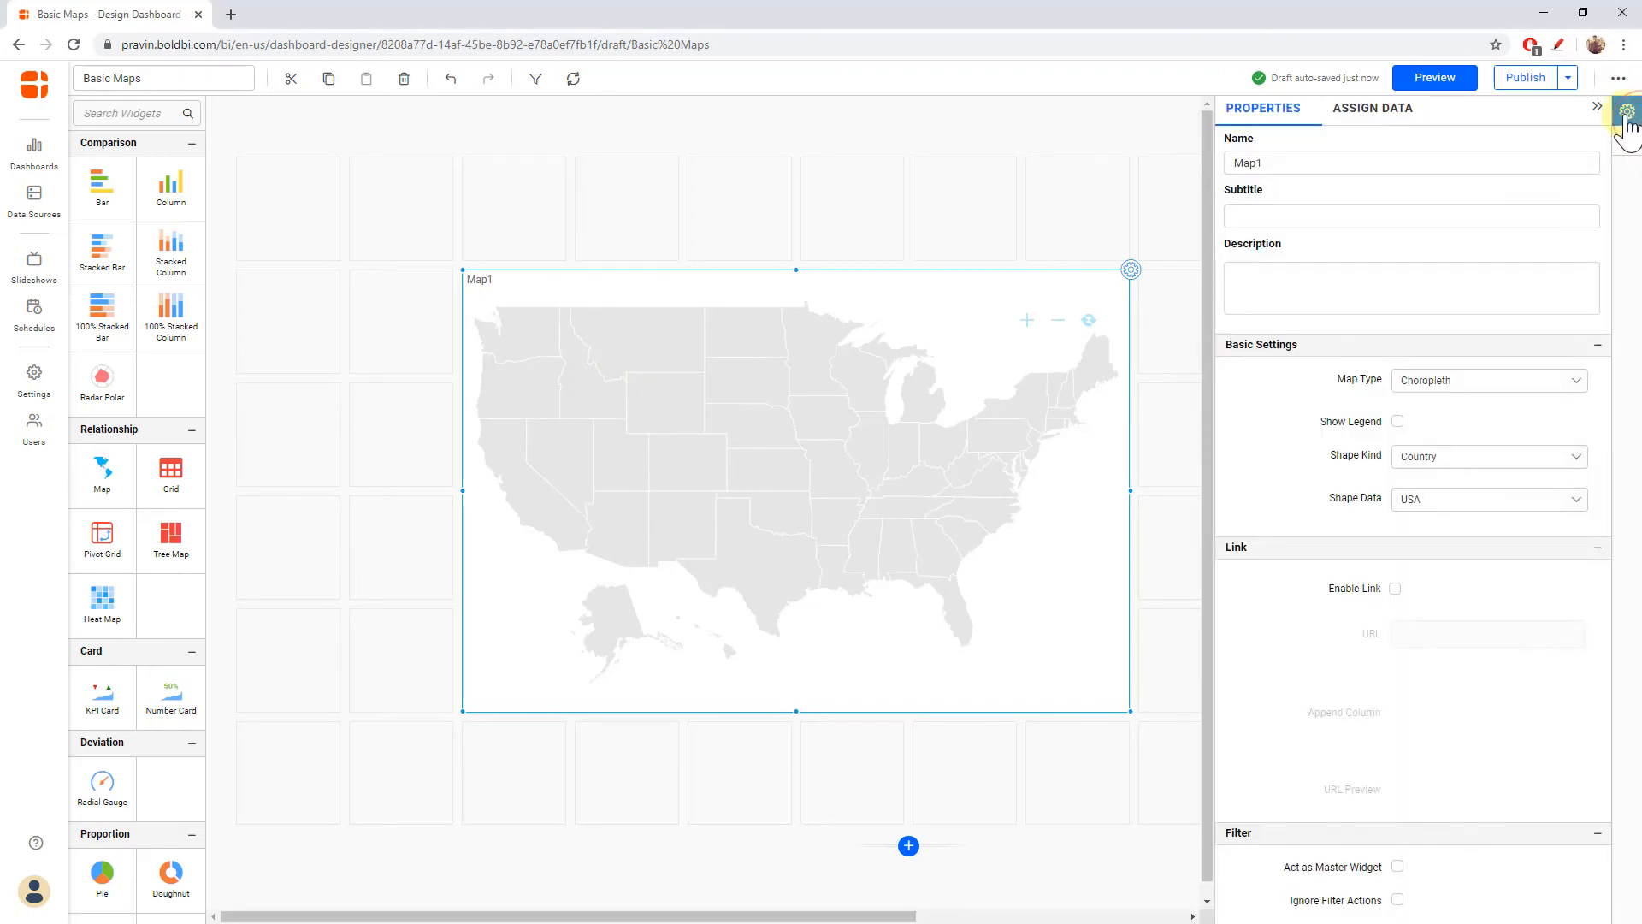
click(1402, 113)
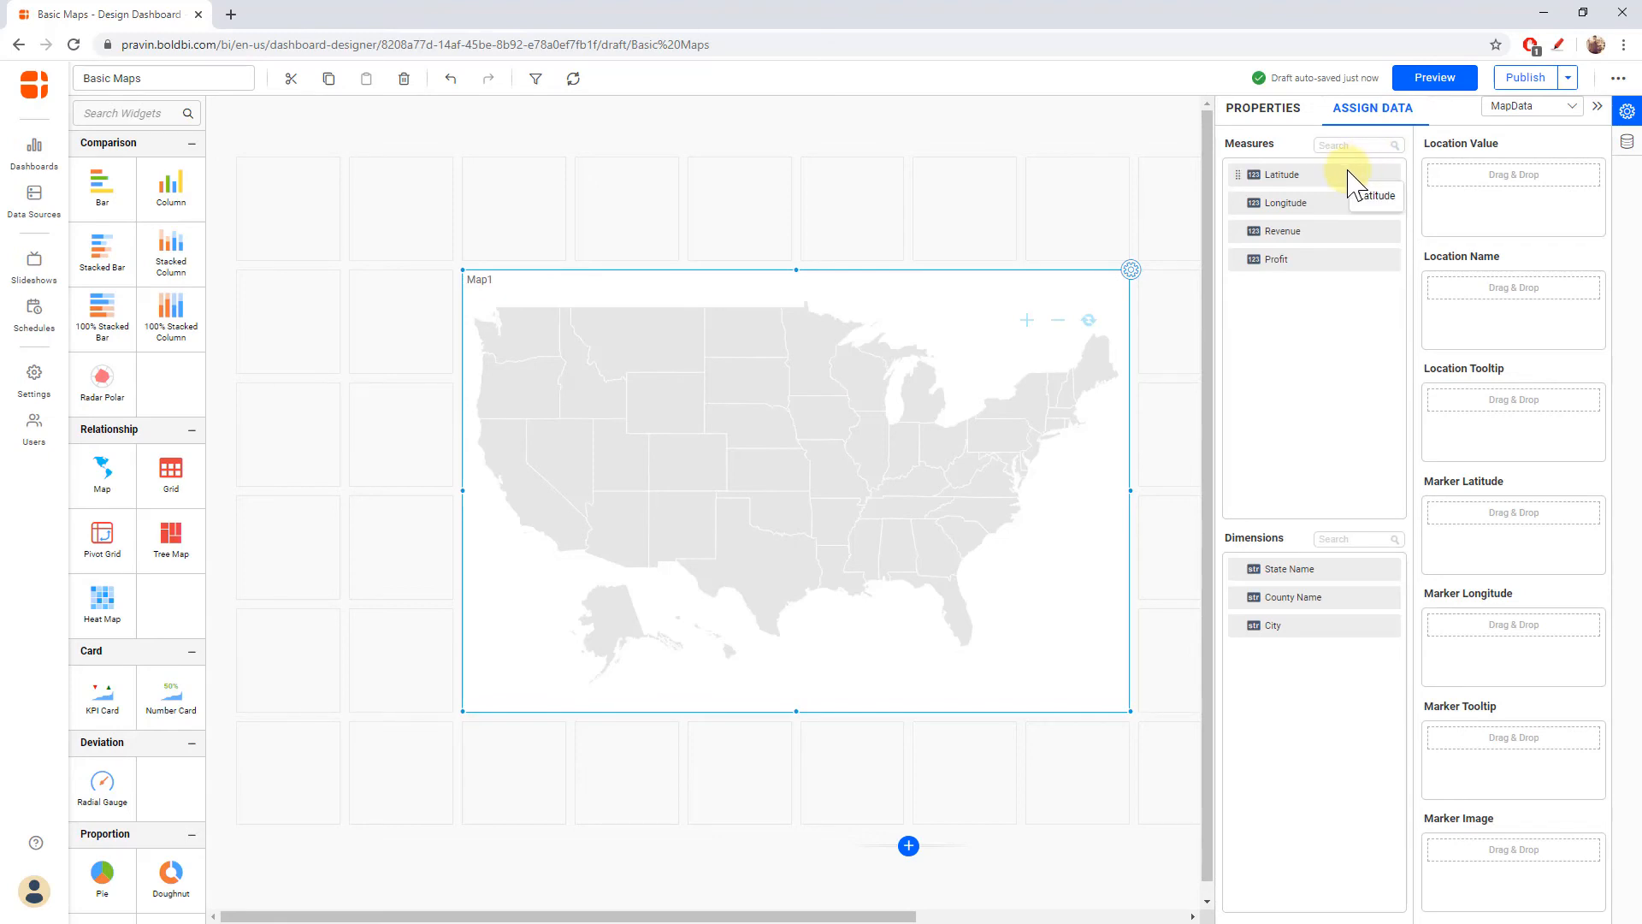
mouse_move(1347, 172)
mouse_down()
mouse_move(1378, 253)
mouse_move(1396, 458)
mouse_move(1435, 515)
mouse_up()
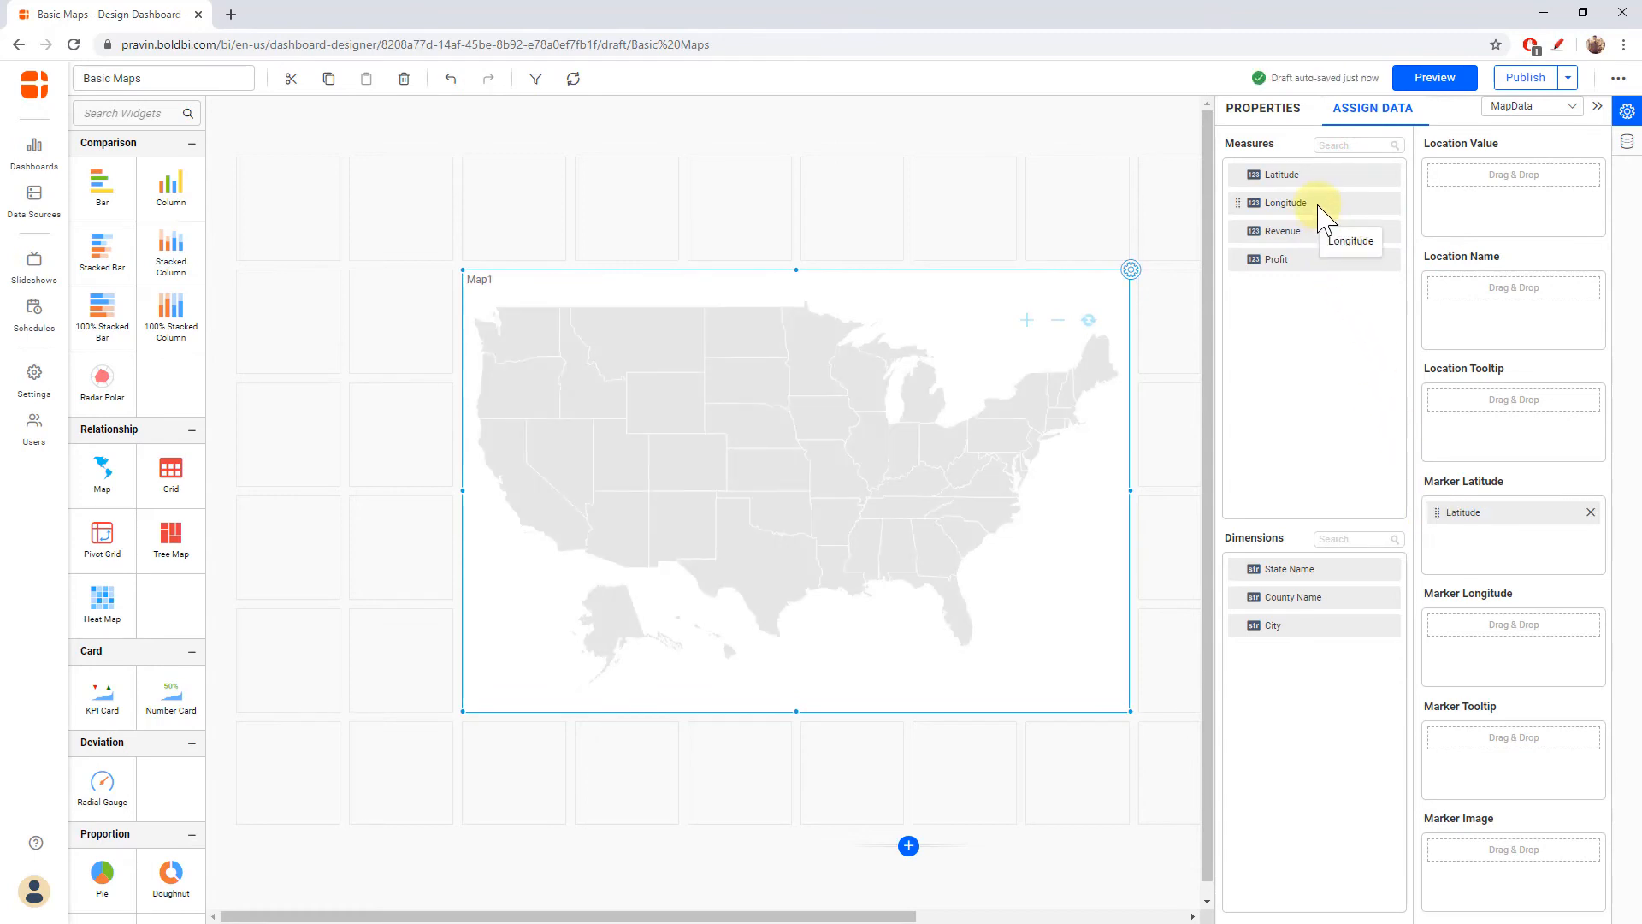
drag(1321, 214, 1434, 637)
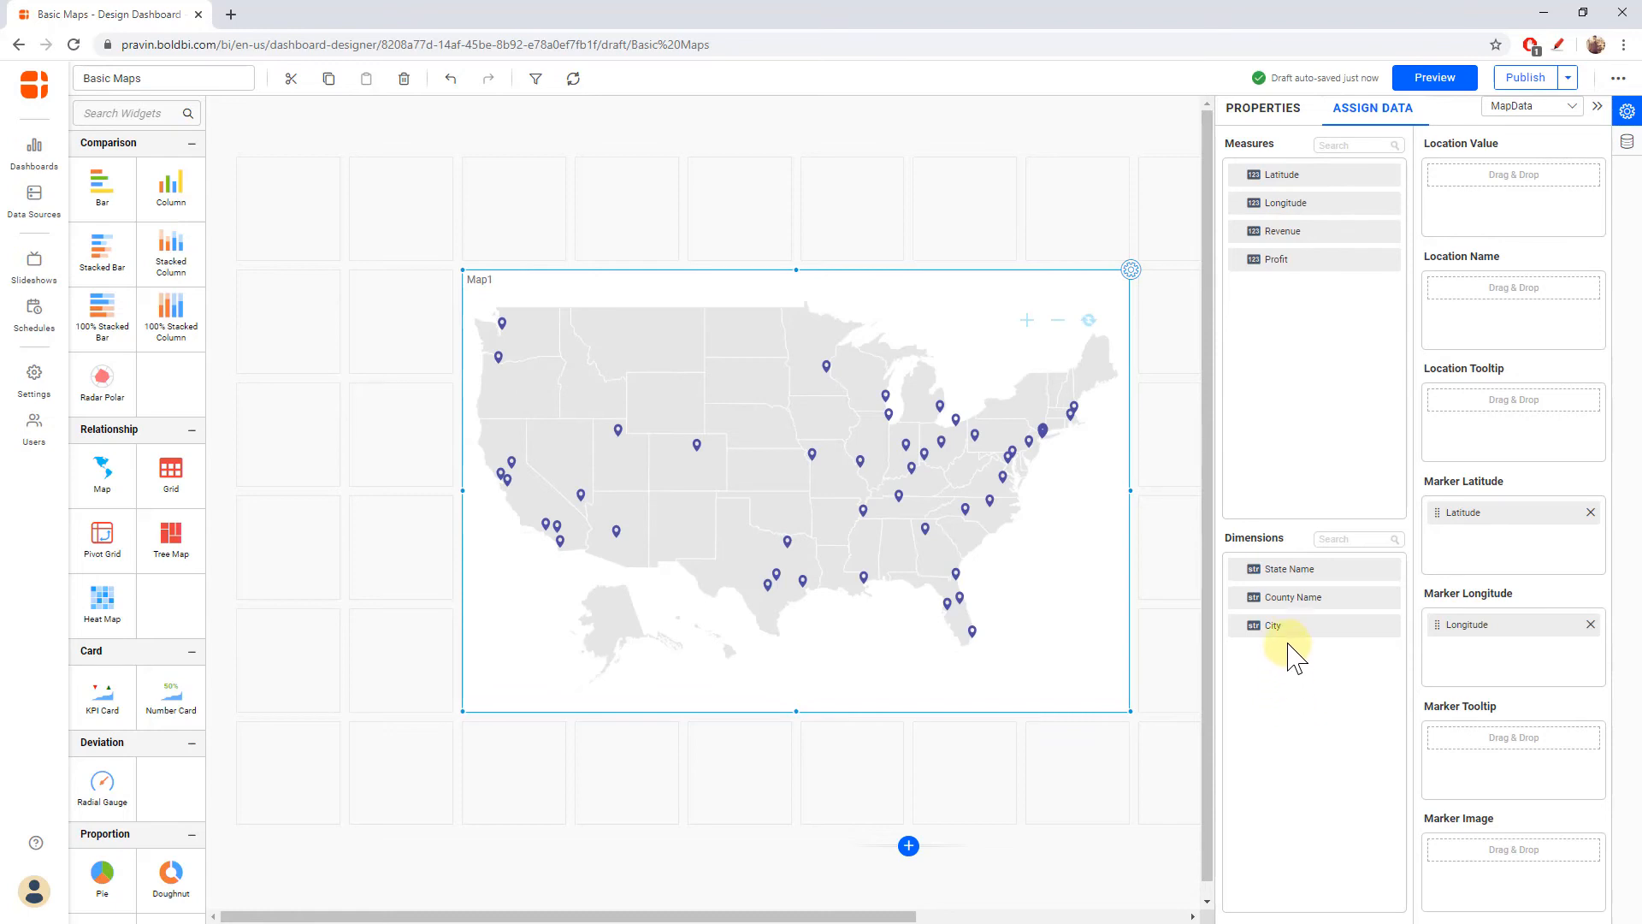
Add City and Revenue to the marker tooltip and format Sum of Revenue as Currency.
drag(1283, 625, 1450, 757)
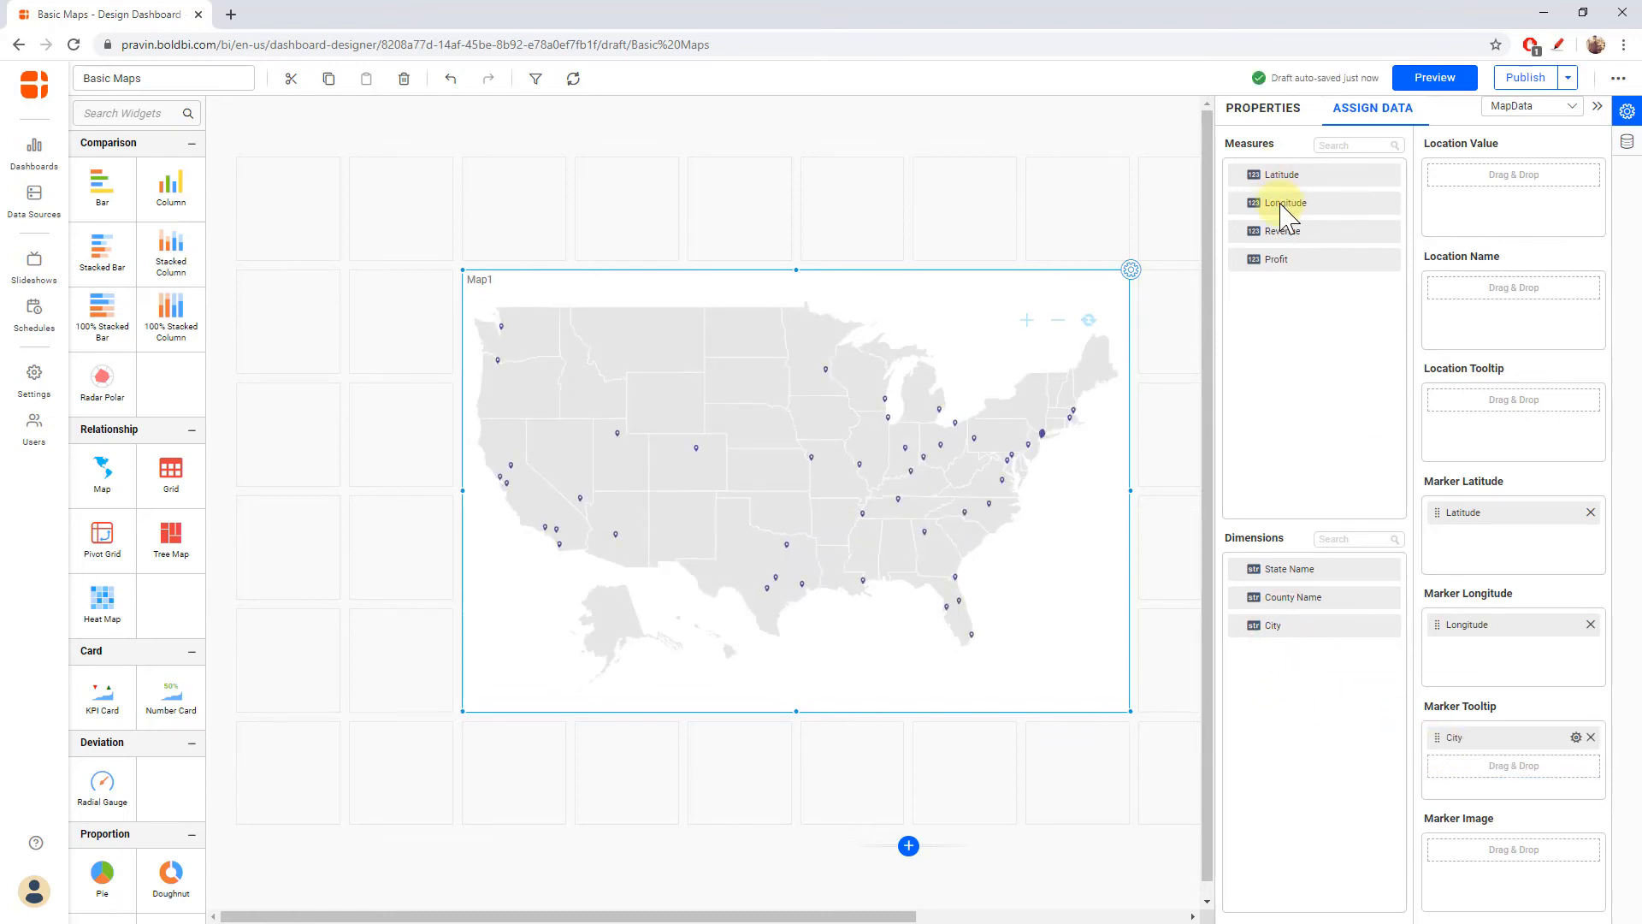
mouse_move(1281, 231)
mouse_down()
mouse_move(1514, 505)
mouse_move(1464, 735)
mouse_move(1477, 795)
mouse_up()
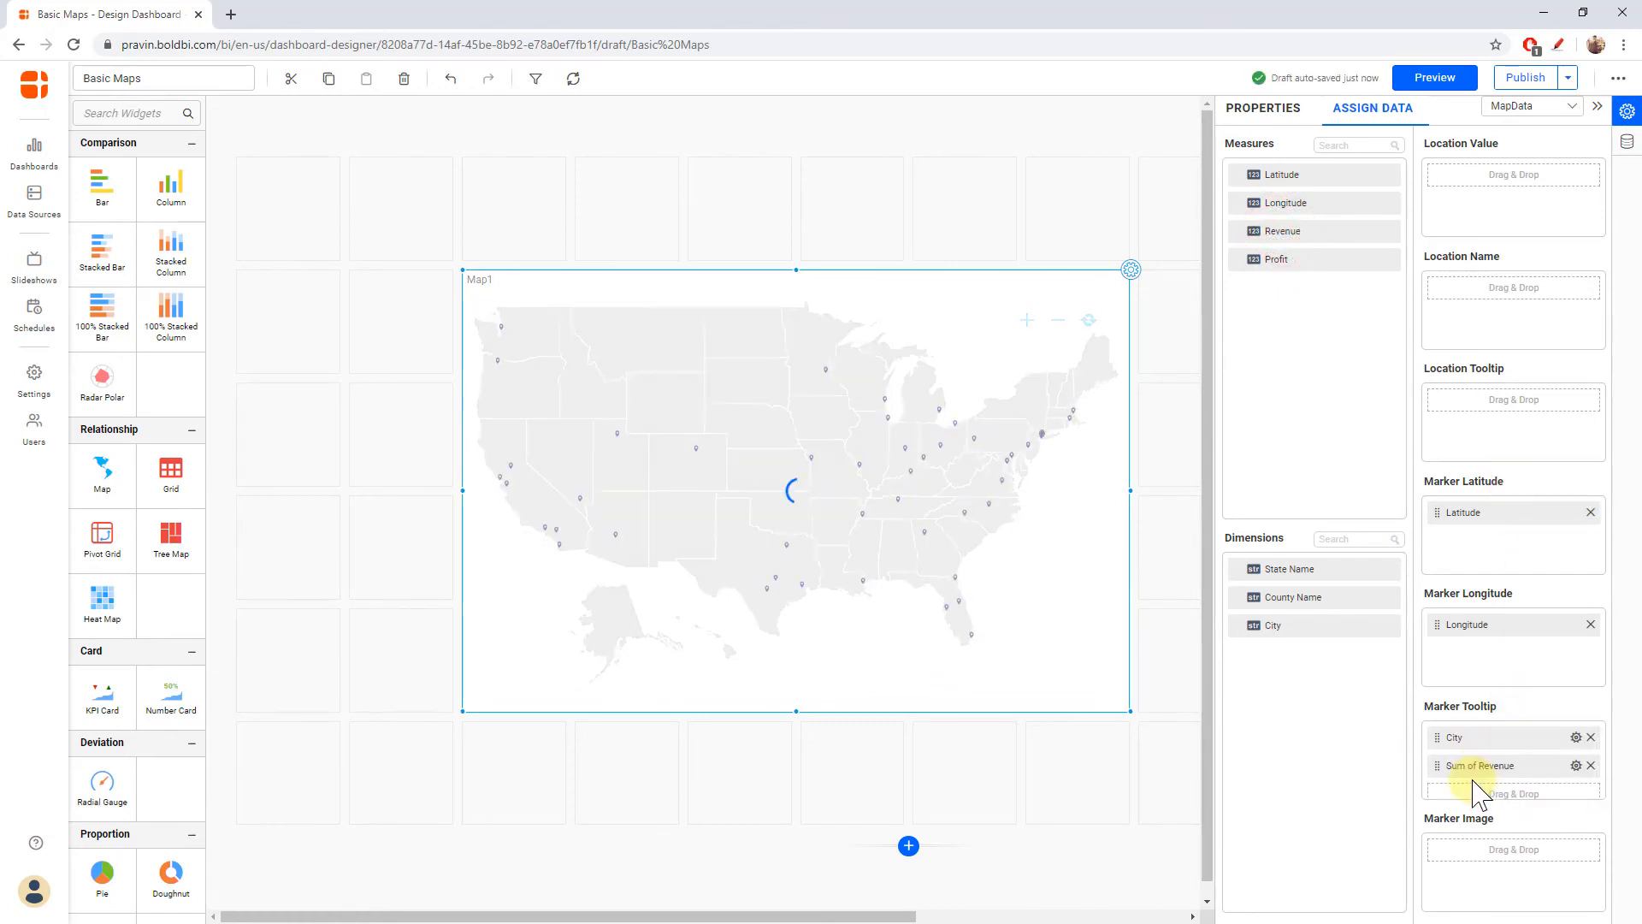
click(1575, 766)
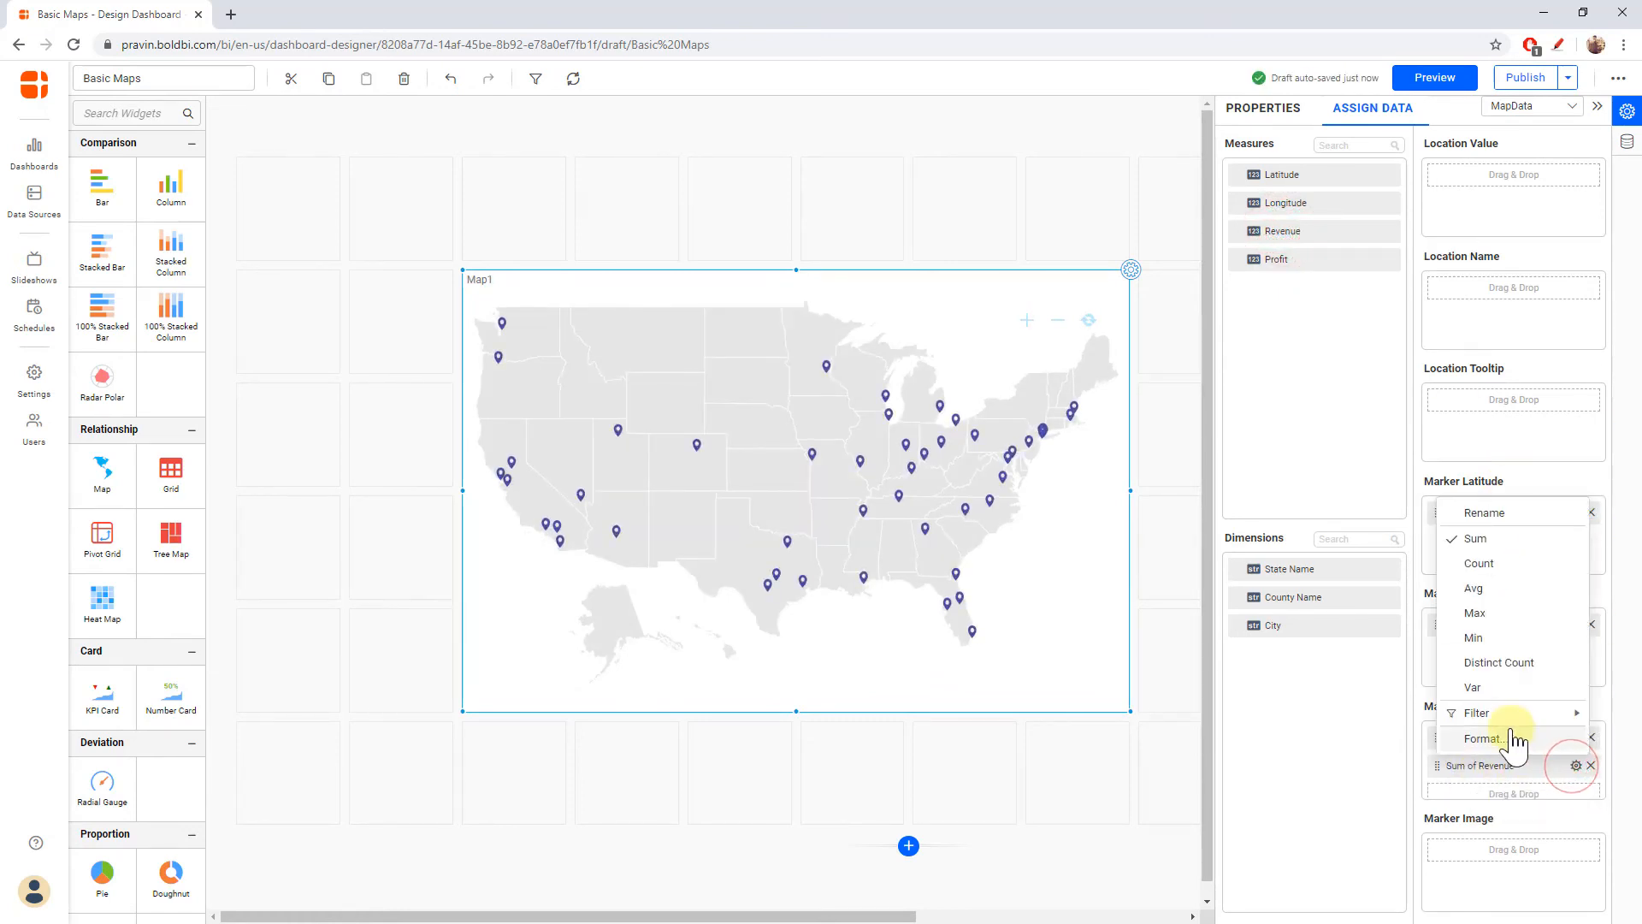
click(1510, 736)
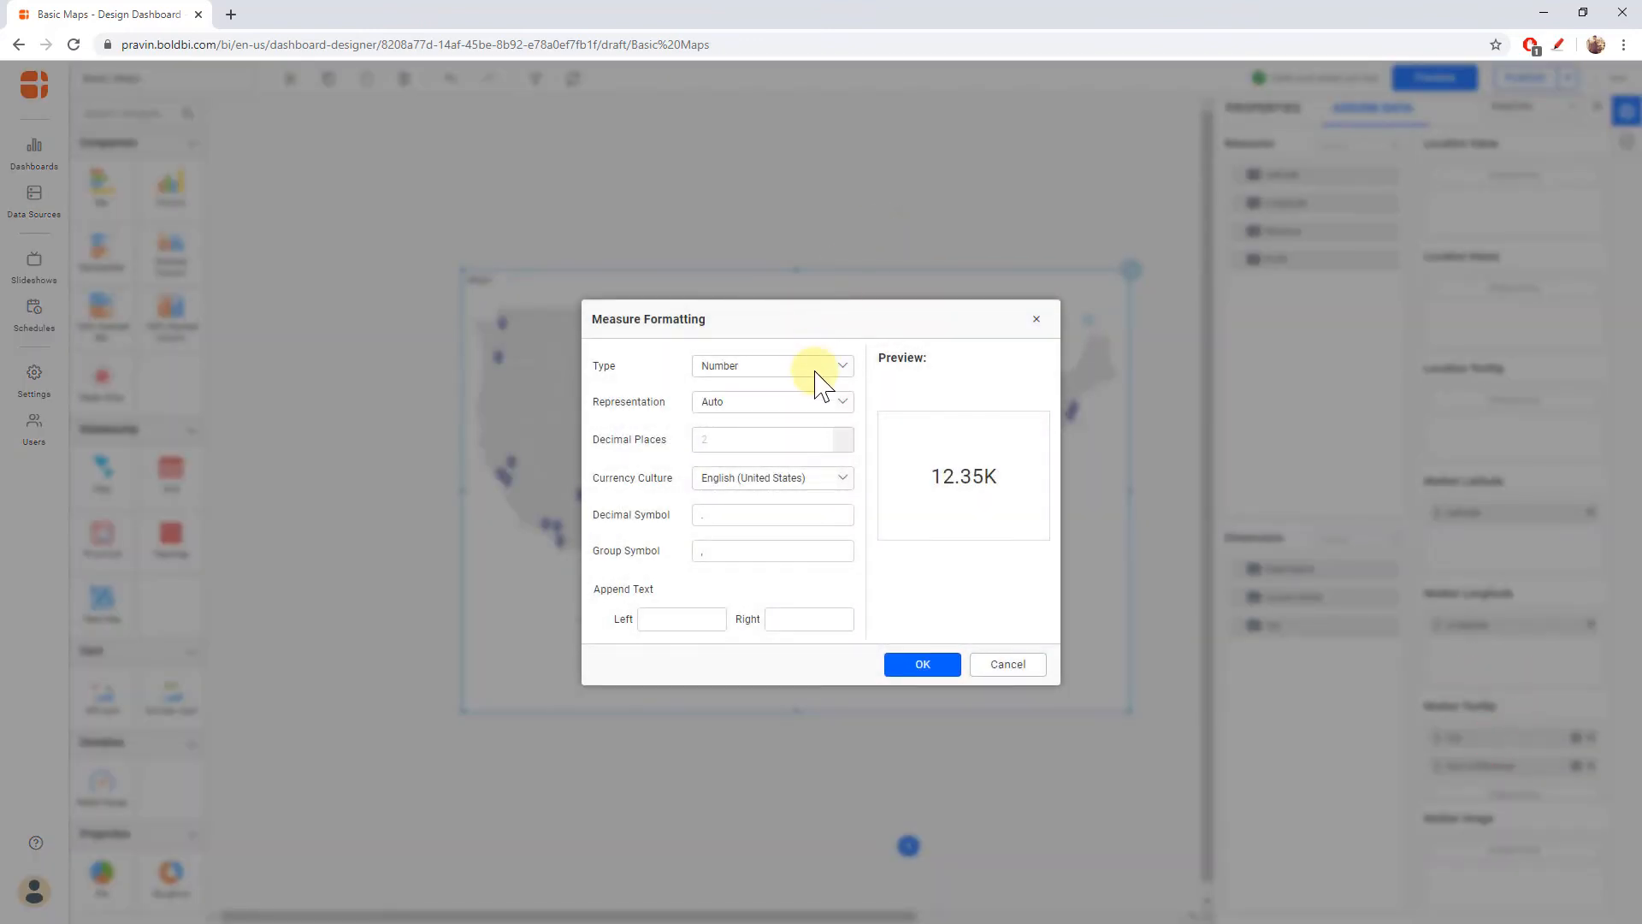
click(813, 370)
click(813, 425)
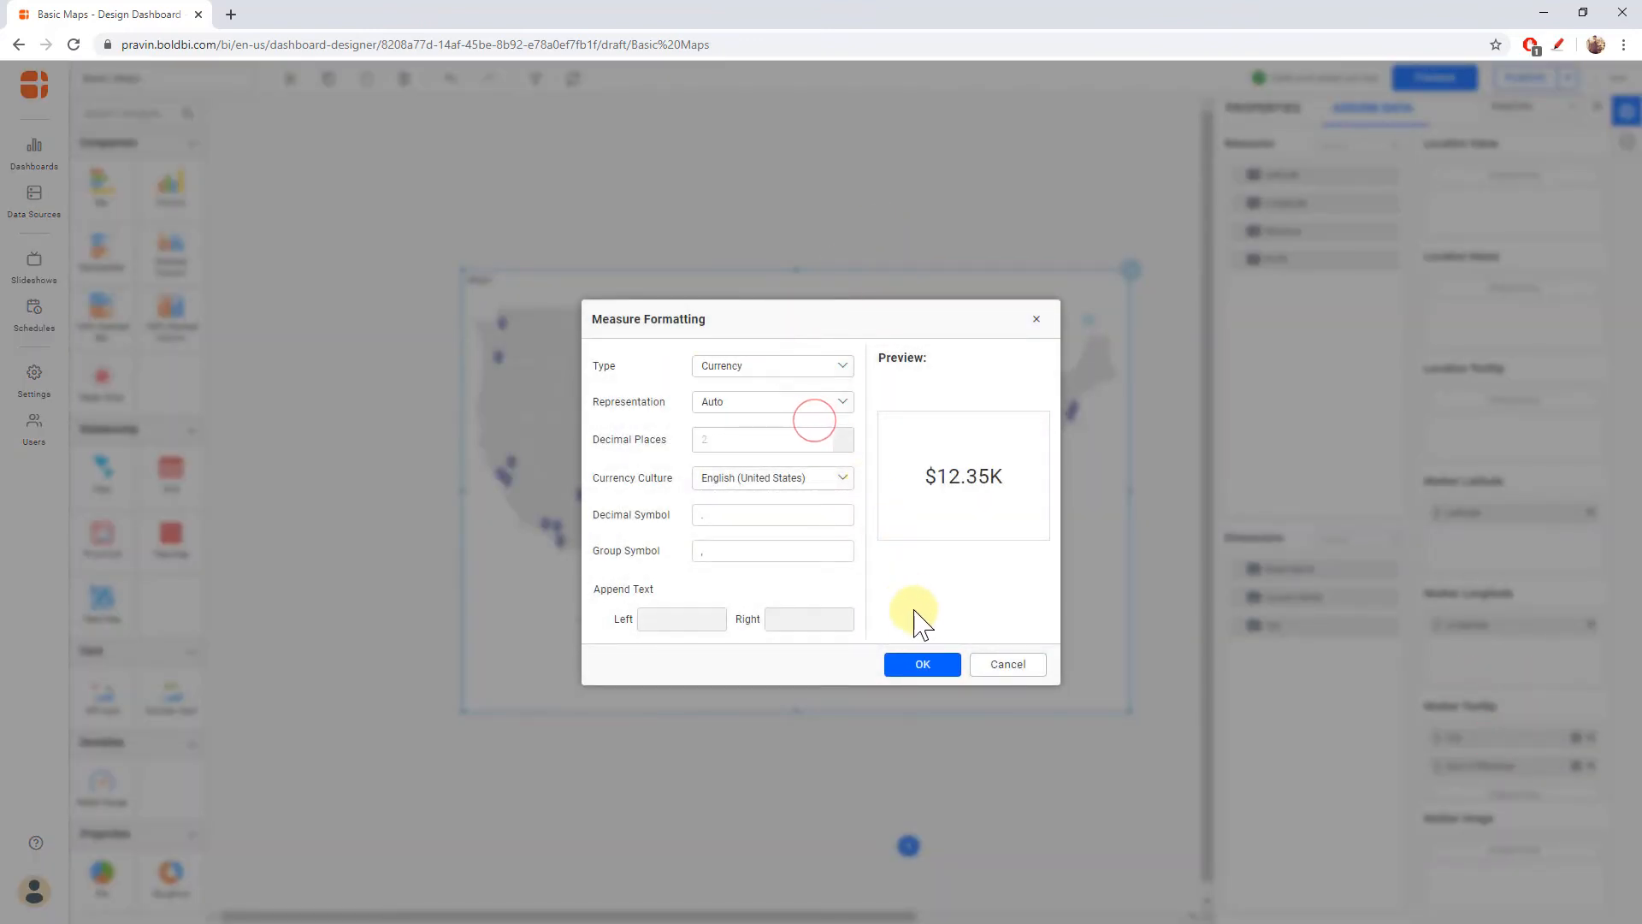
click(928, 669)
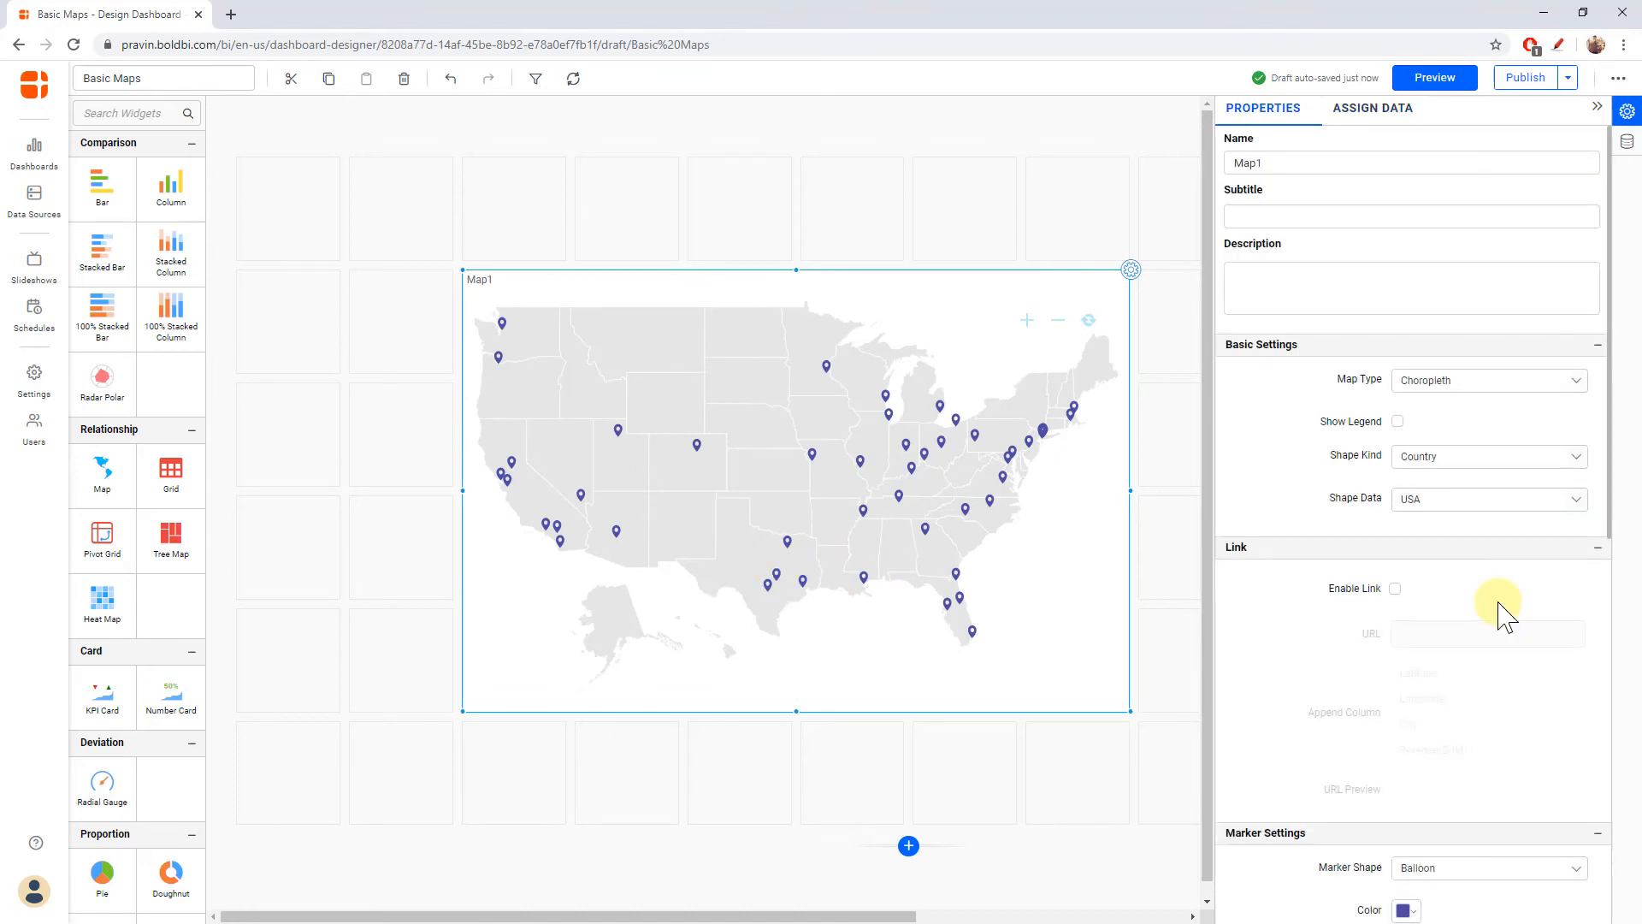
Set the map's marker shape to Star and its marker color to light red, rgba(241,102,103,1).
scroll(1503, 611, down, 3)
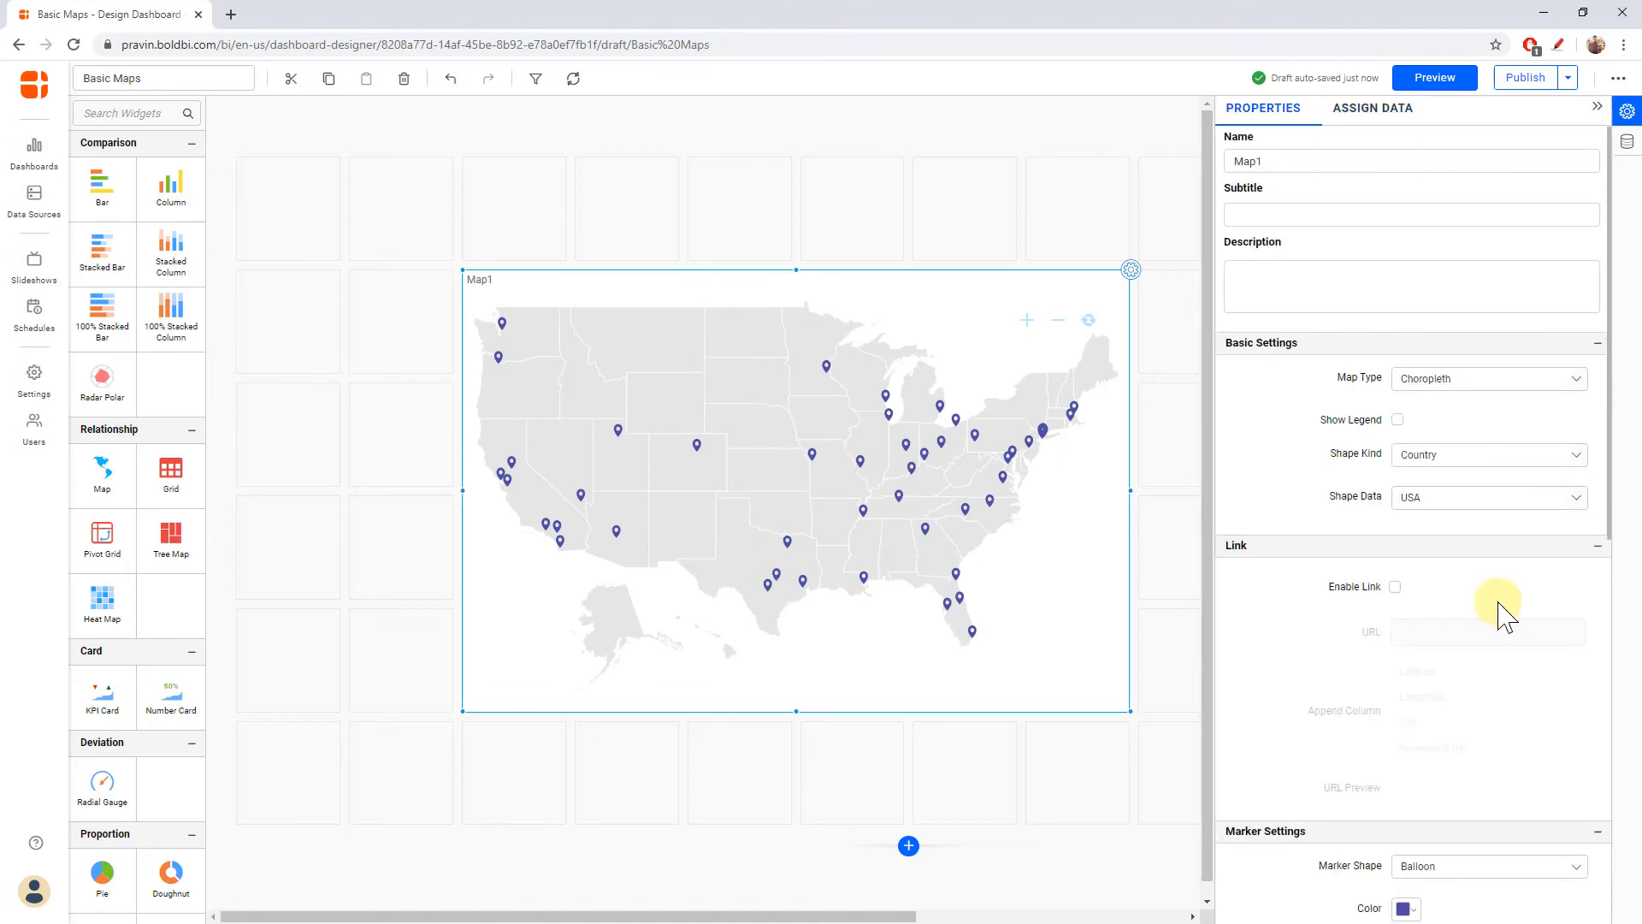
scroll(1503, 611, down, 1)
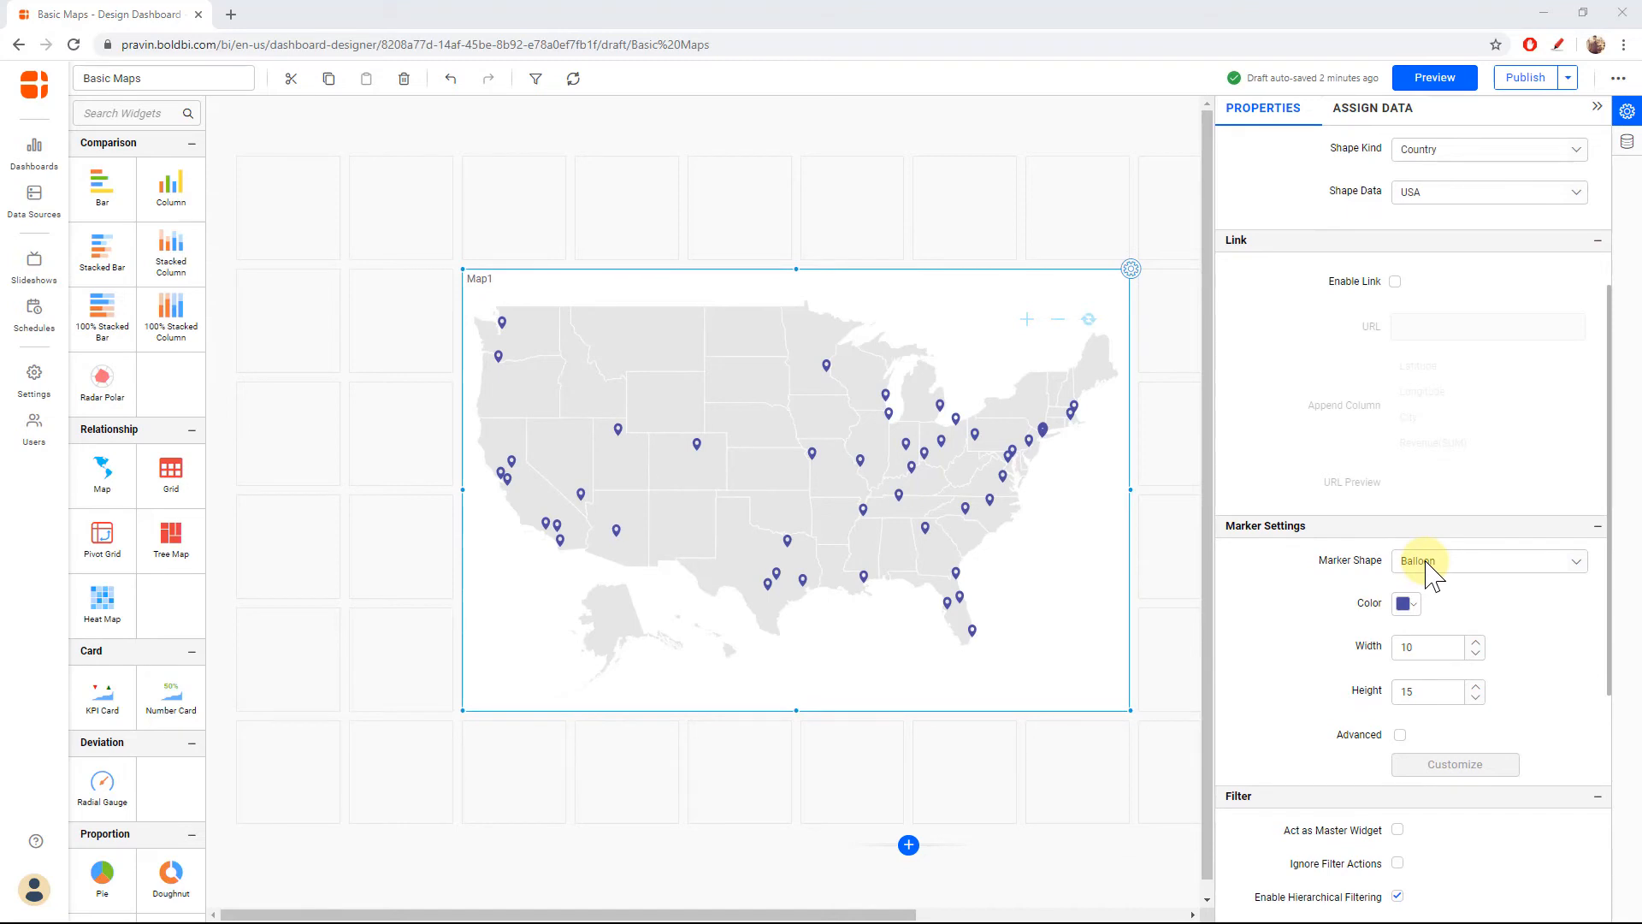
click(1427, 562)
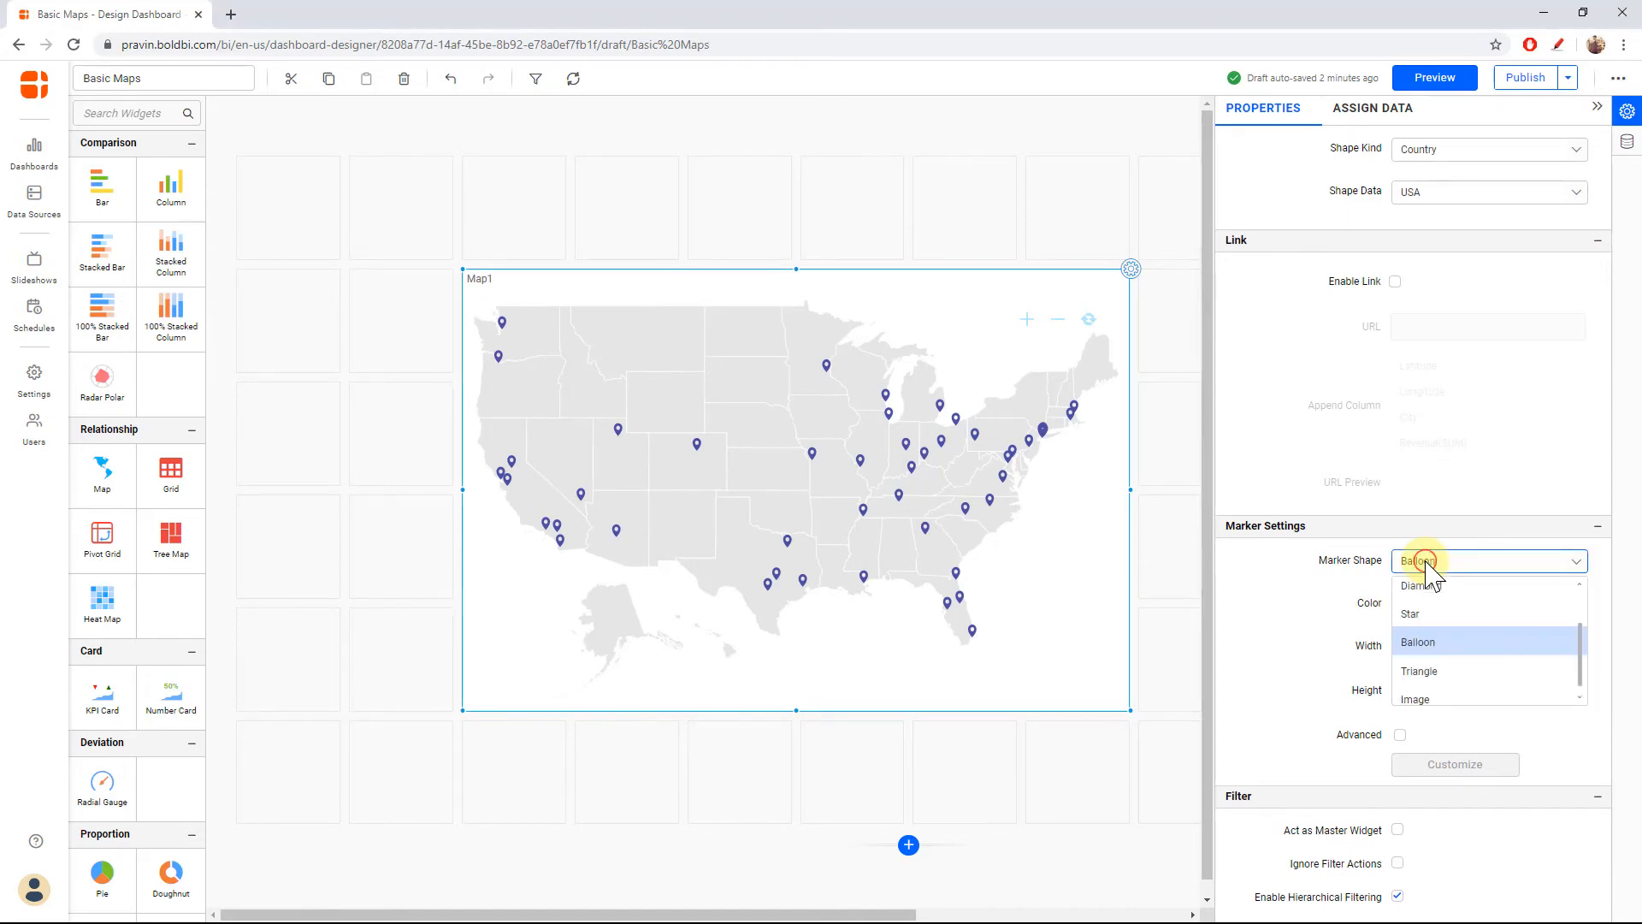
click(1417, 609)
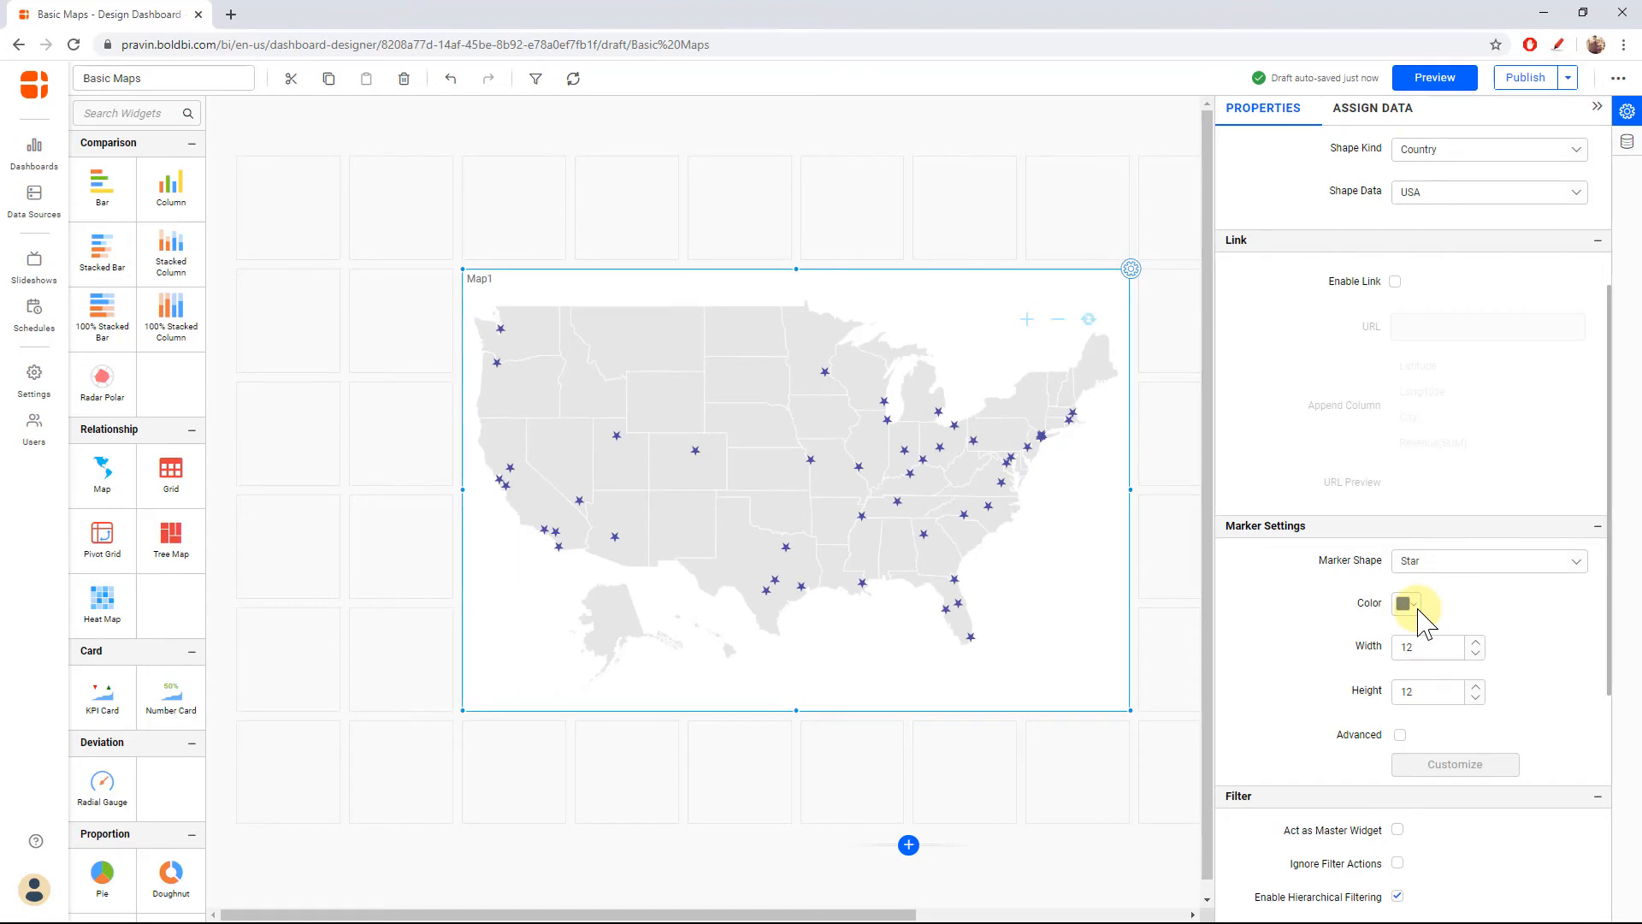
click(1407, 604)
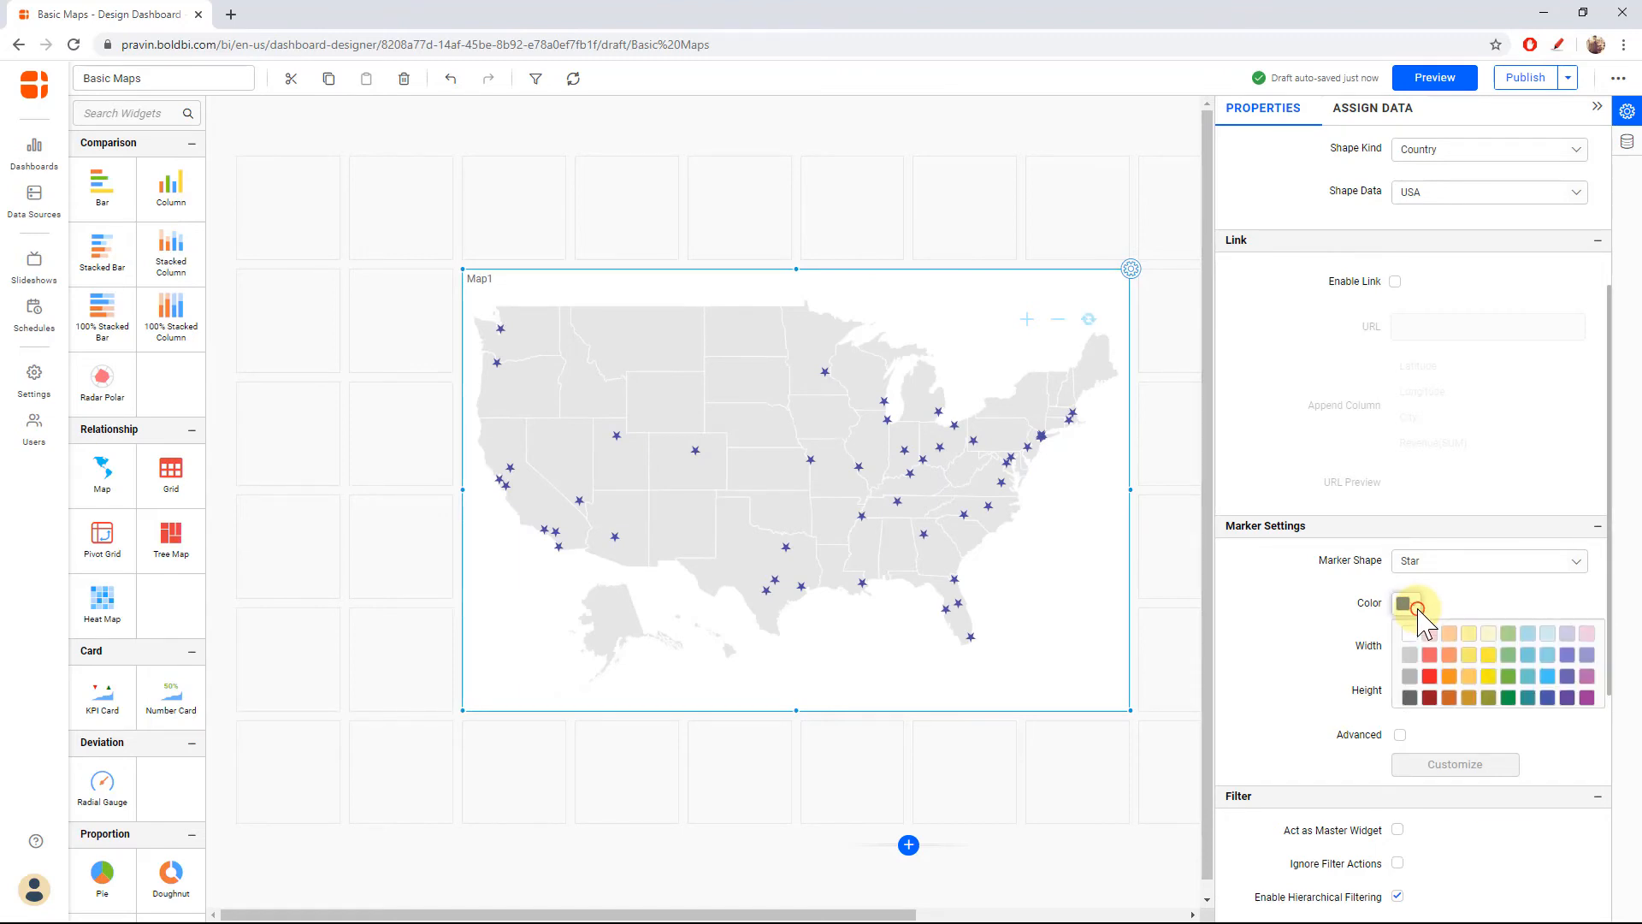
click(1426, 661)
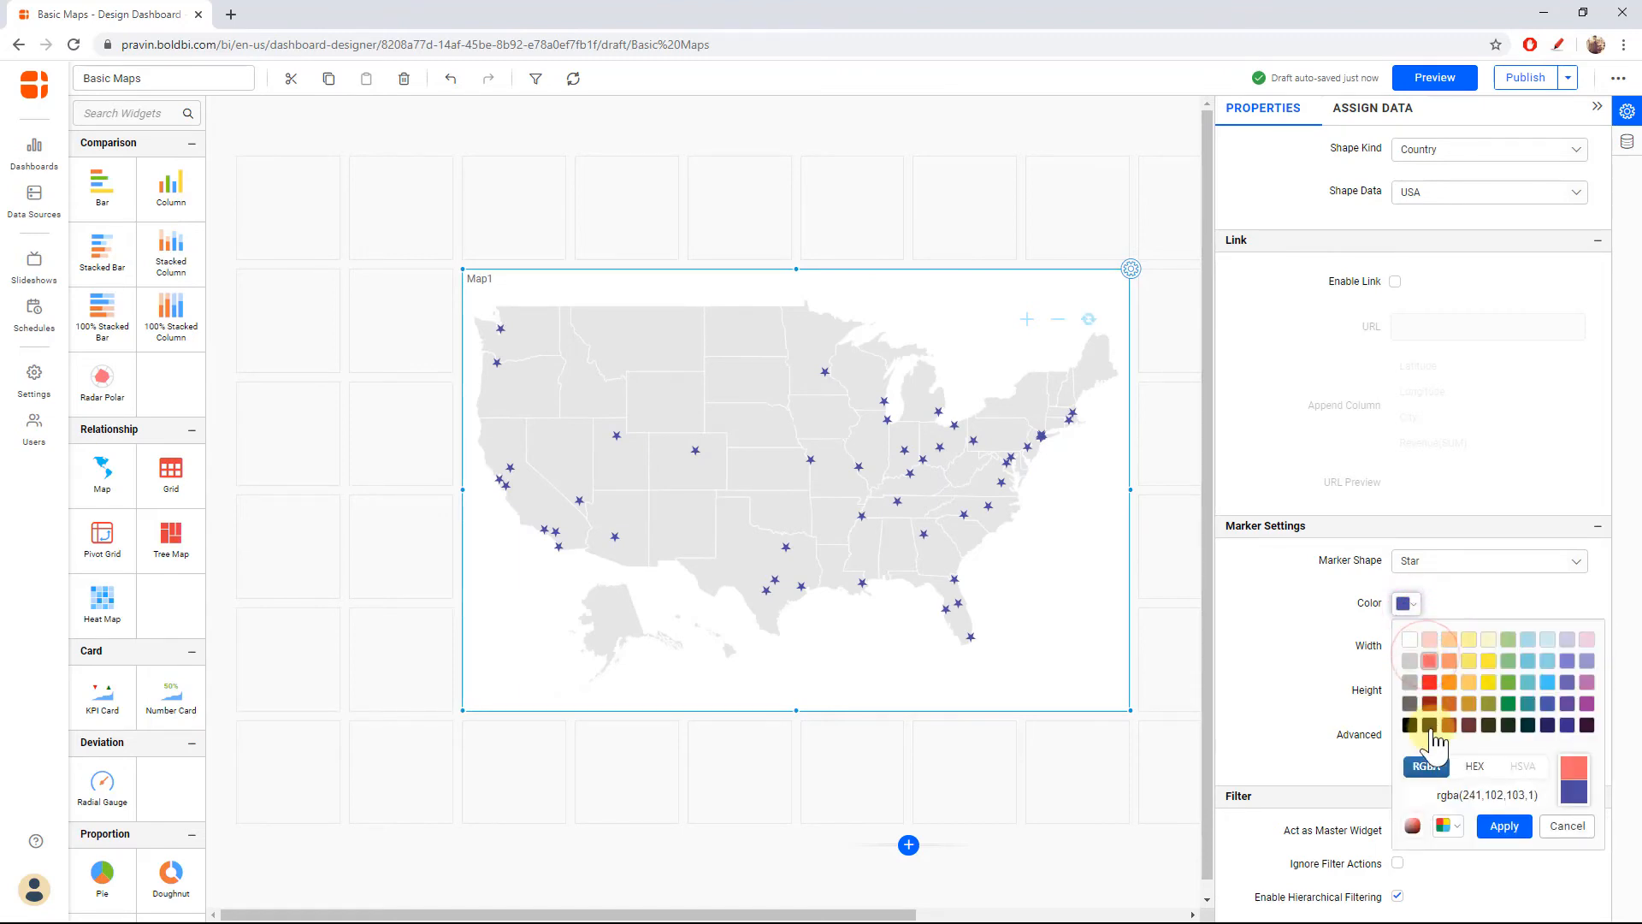
click(1504, 825)
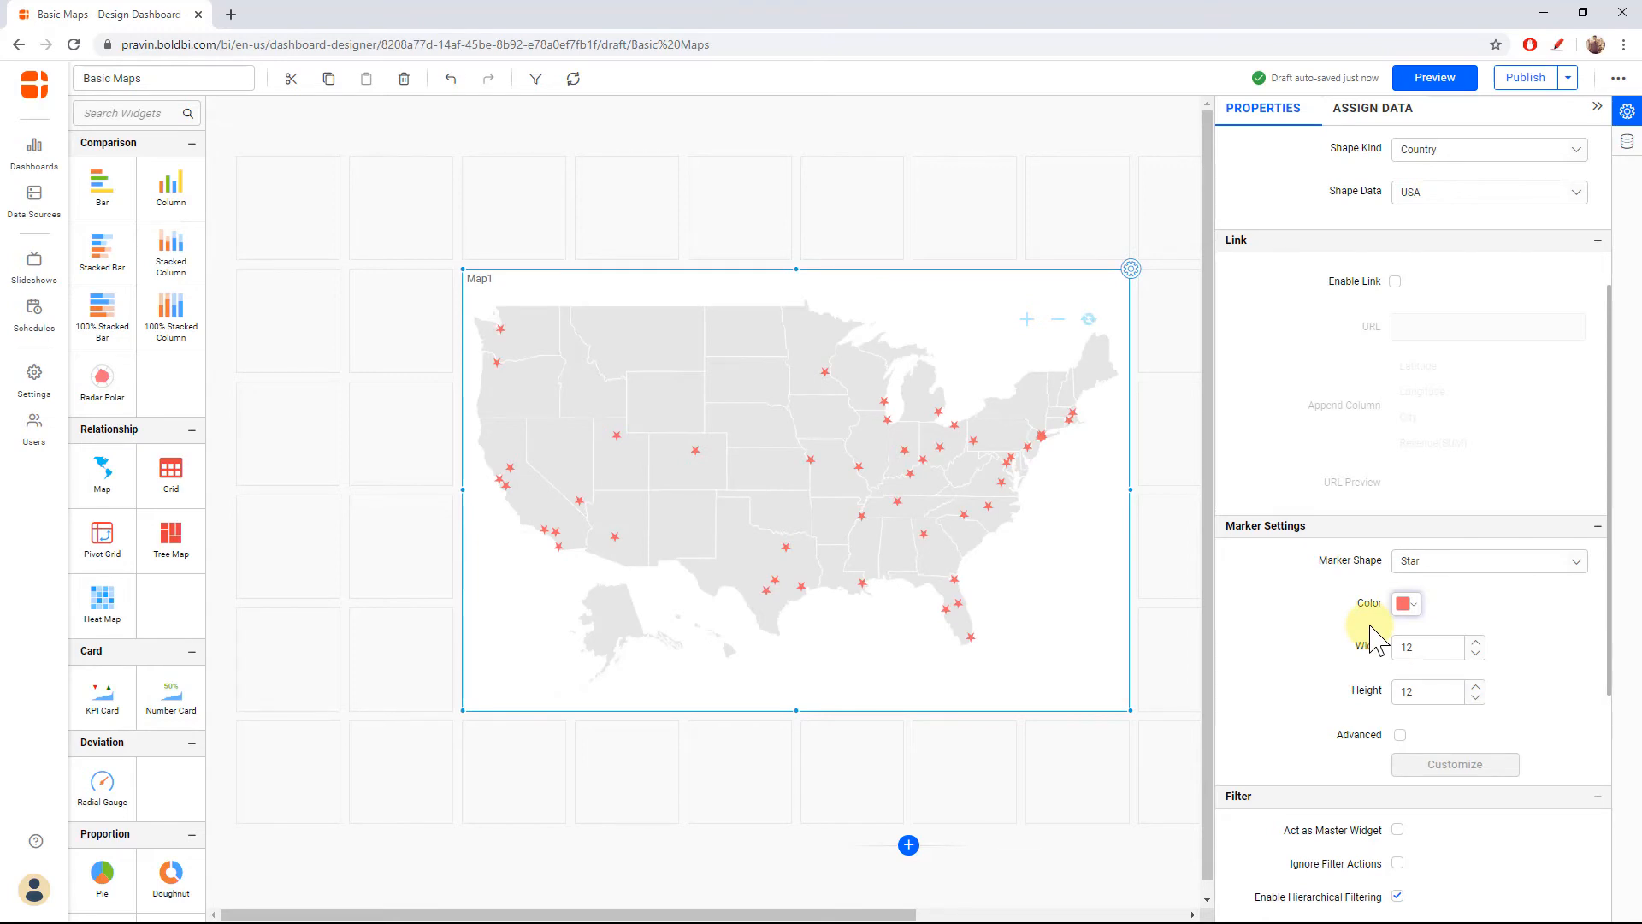
Switch the map's marker shape to Image with Local as the image source.
click(1476, 558)
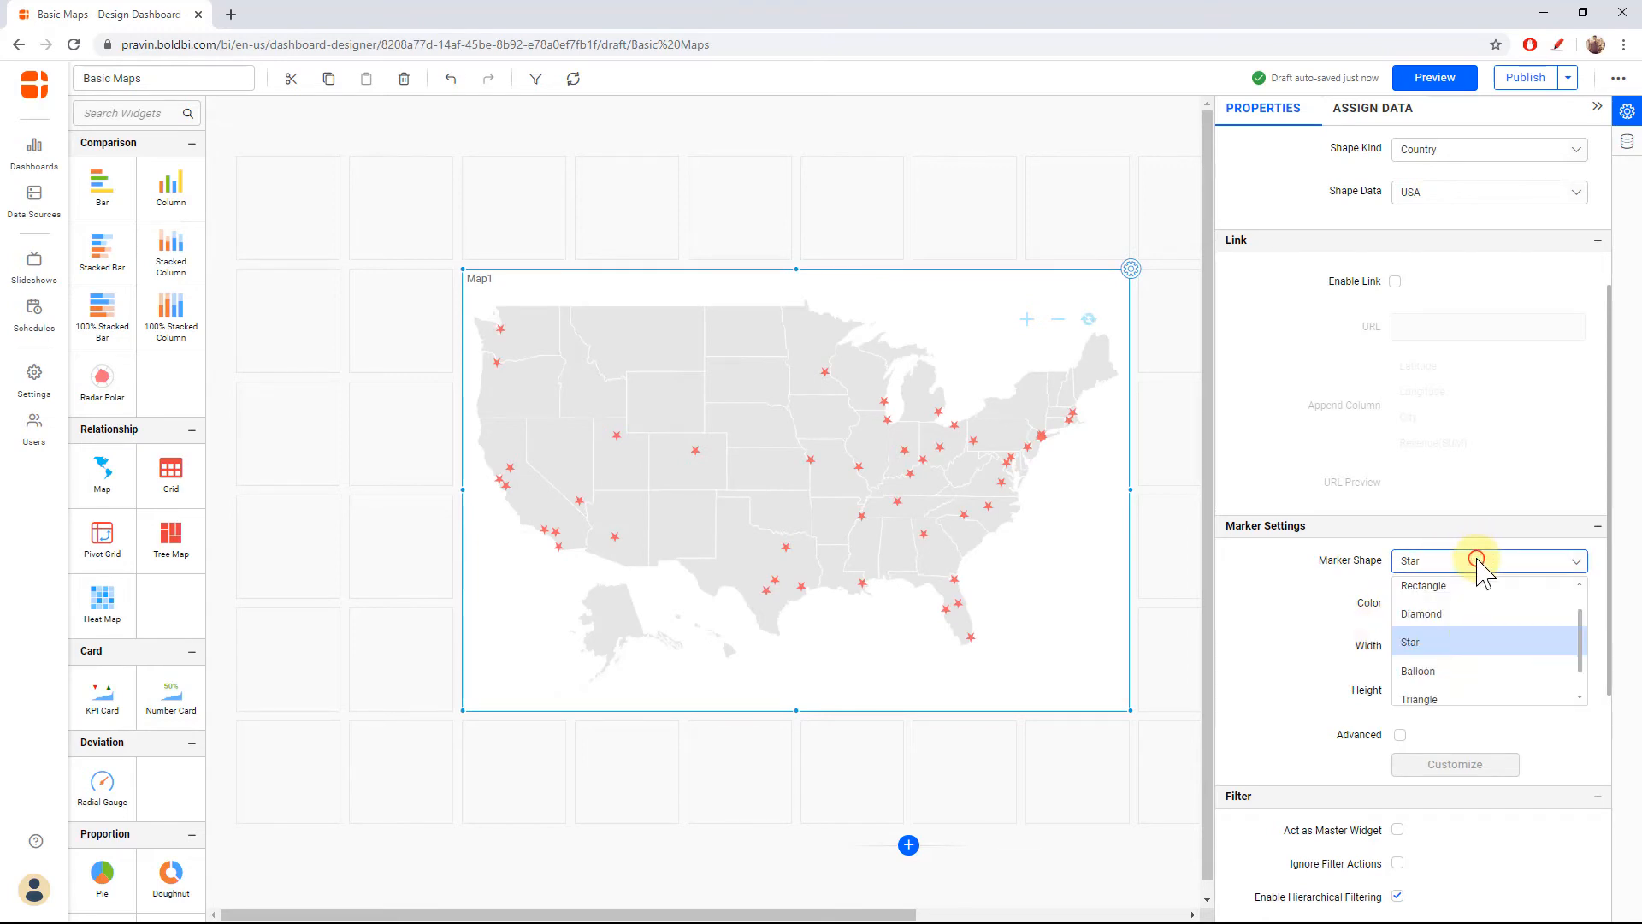
scroll(1471, 648, down, 1)
click(1444, 695)
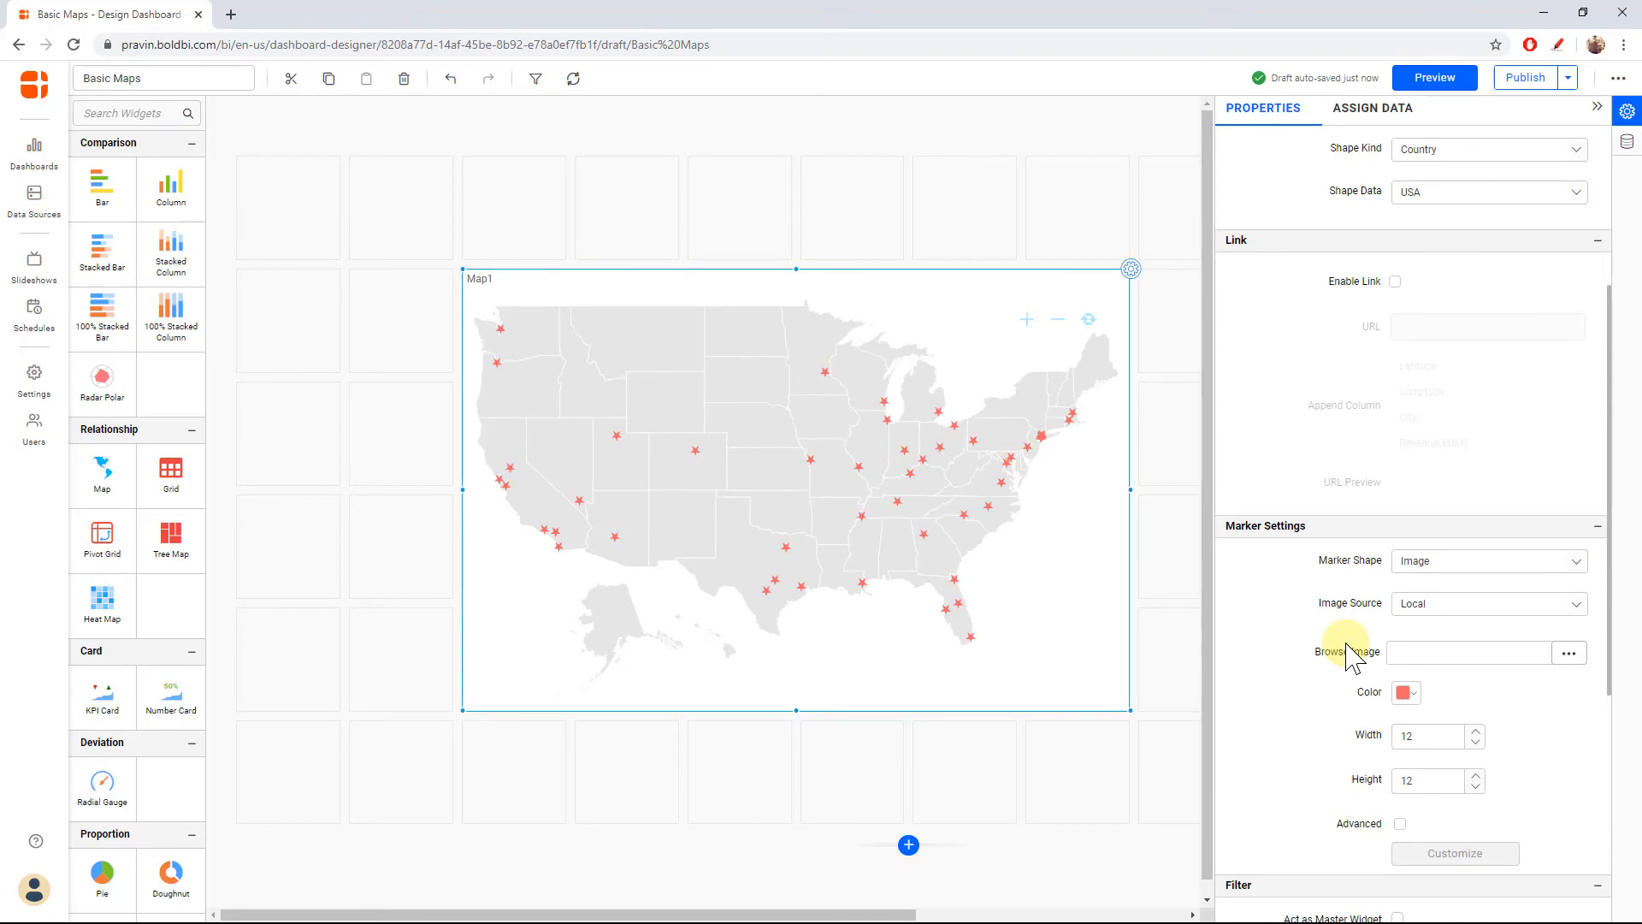
click(1453, 607)
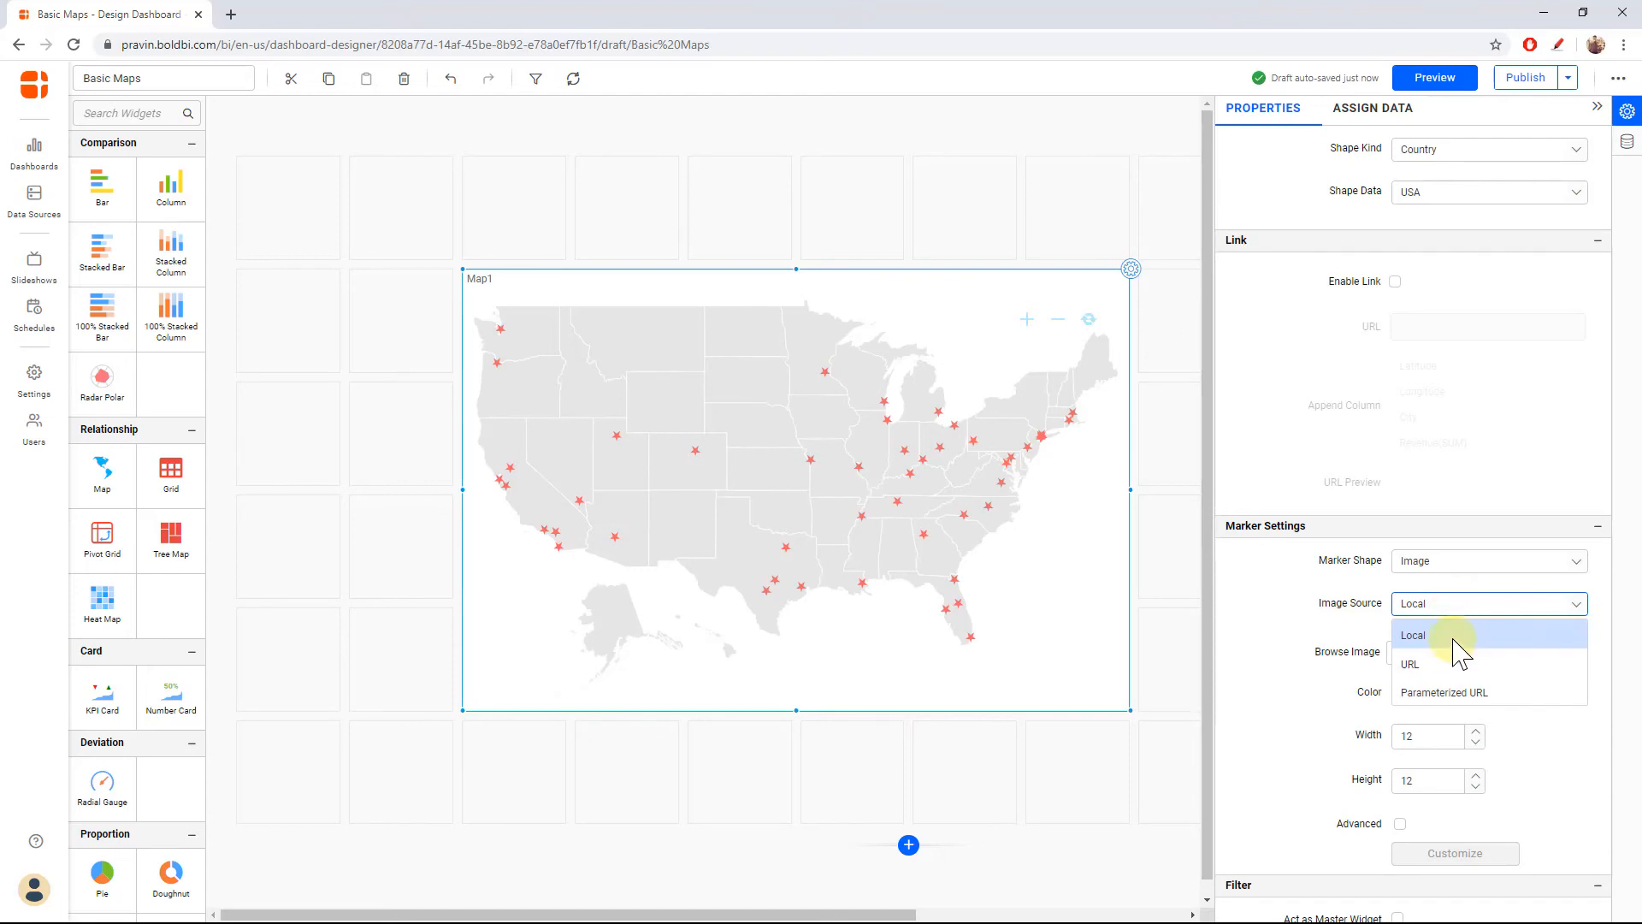
click(1453, 637)
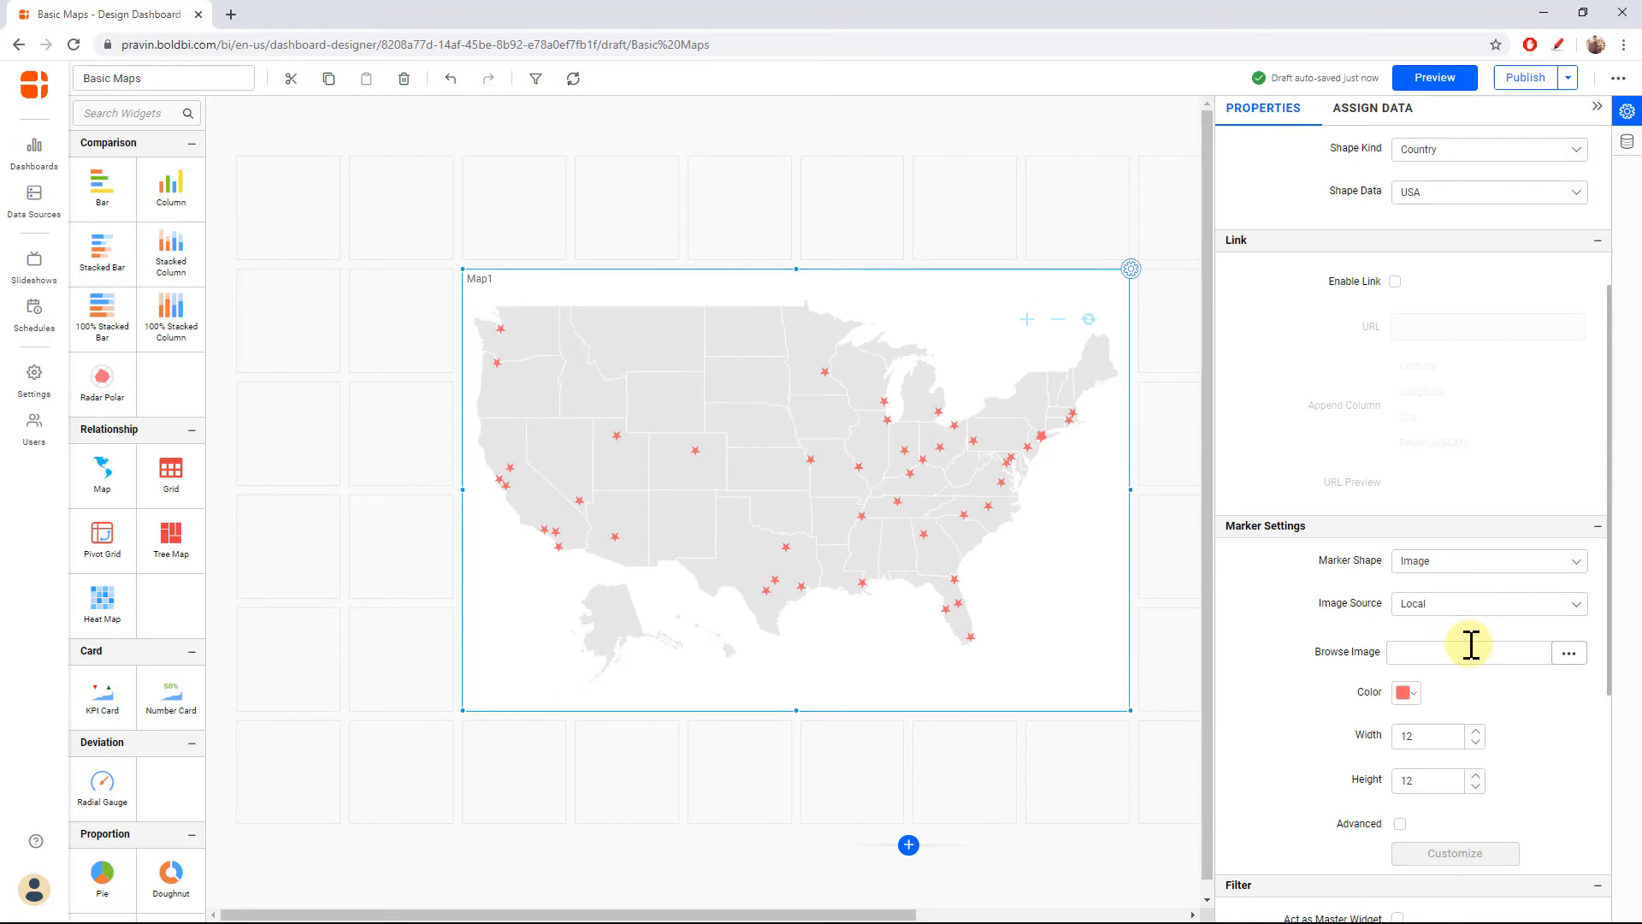
Load the local file marker.png.png as the marker image, and switch the image source to URL using the copied 1673188.svg icon link.
click(1567, 654)
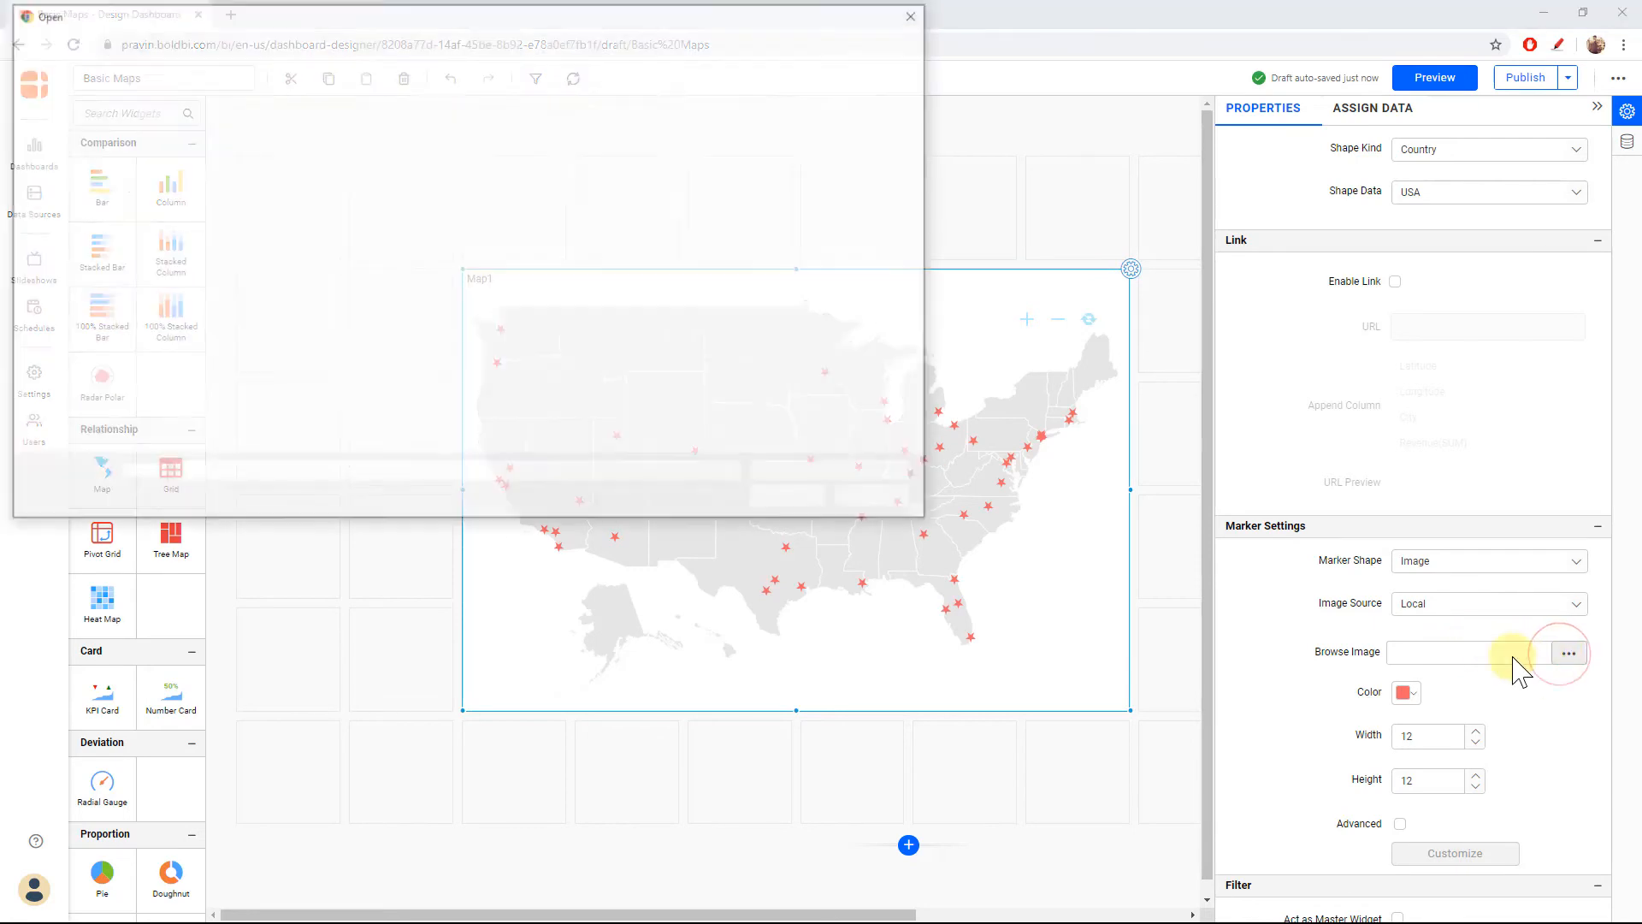
double_click(262, 144)
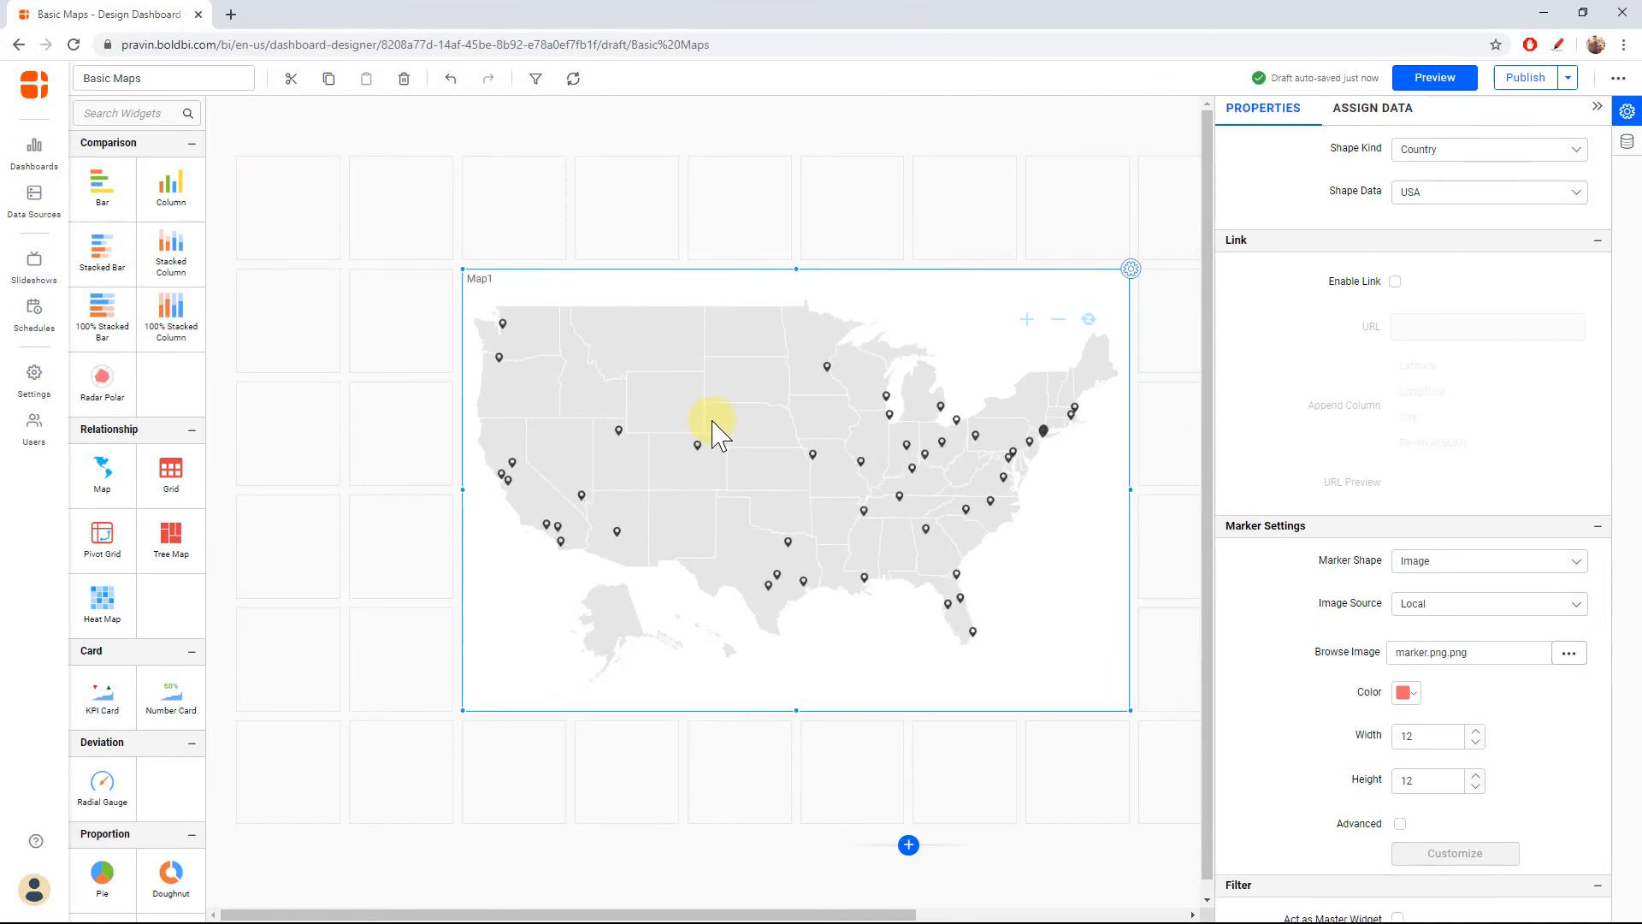
click(1468, 609)
click(1455, 658)
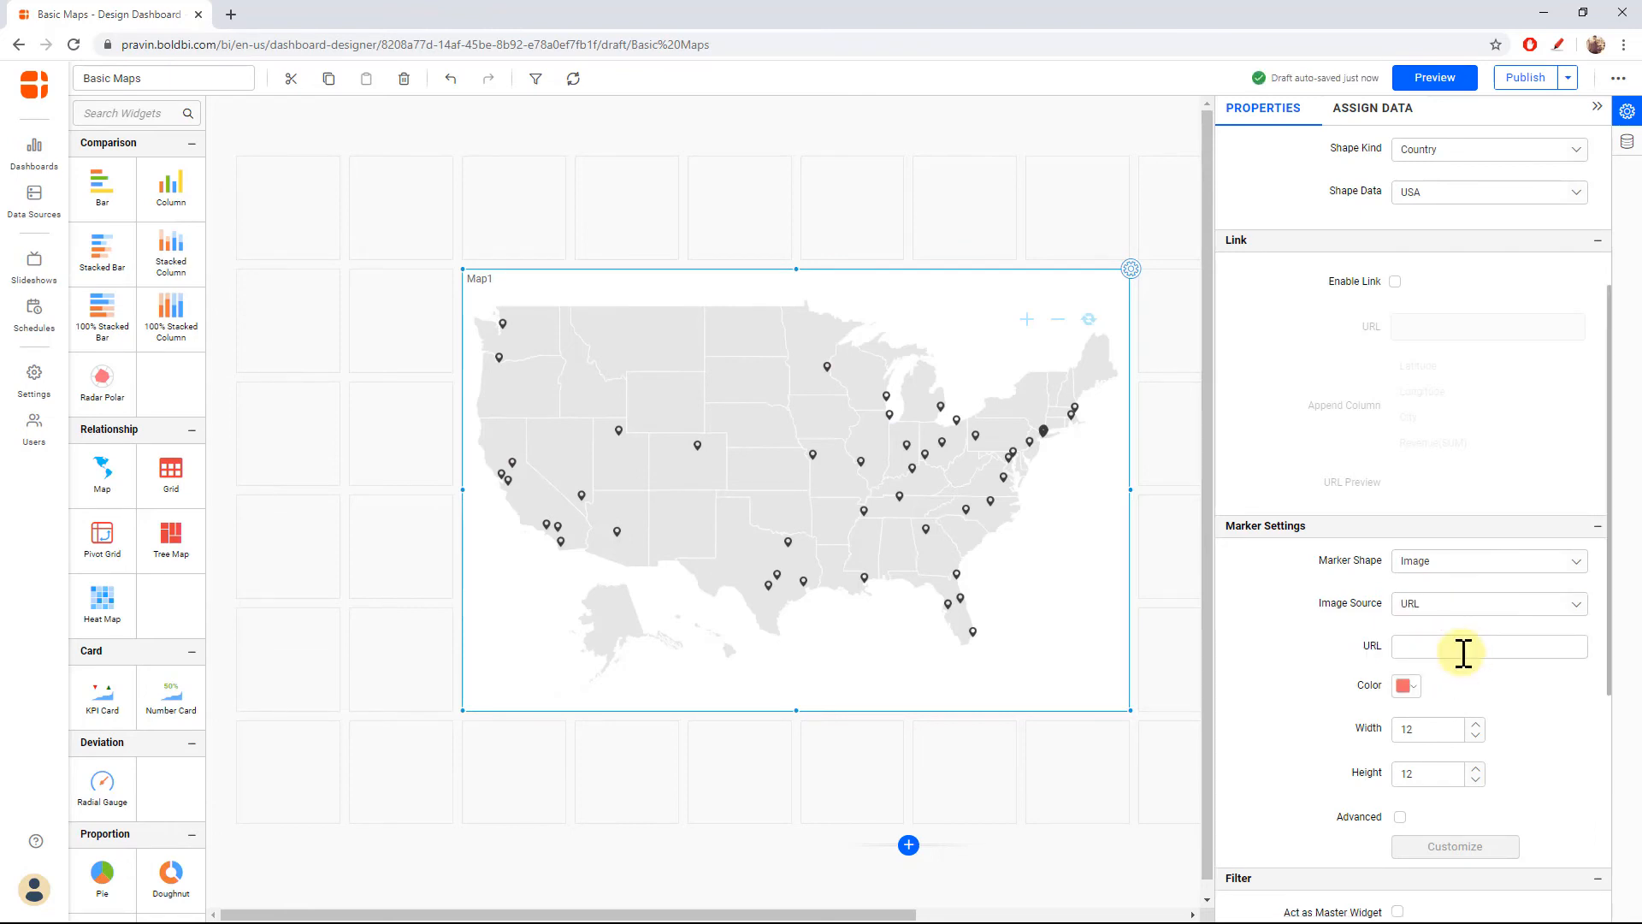
click(1464, 647)
key(ctrl+v)
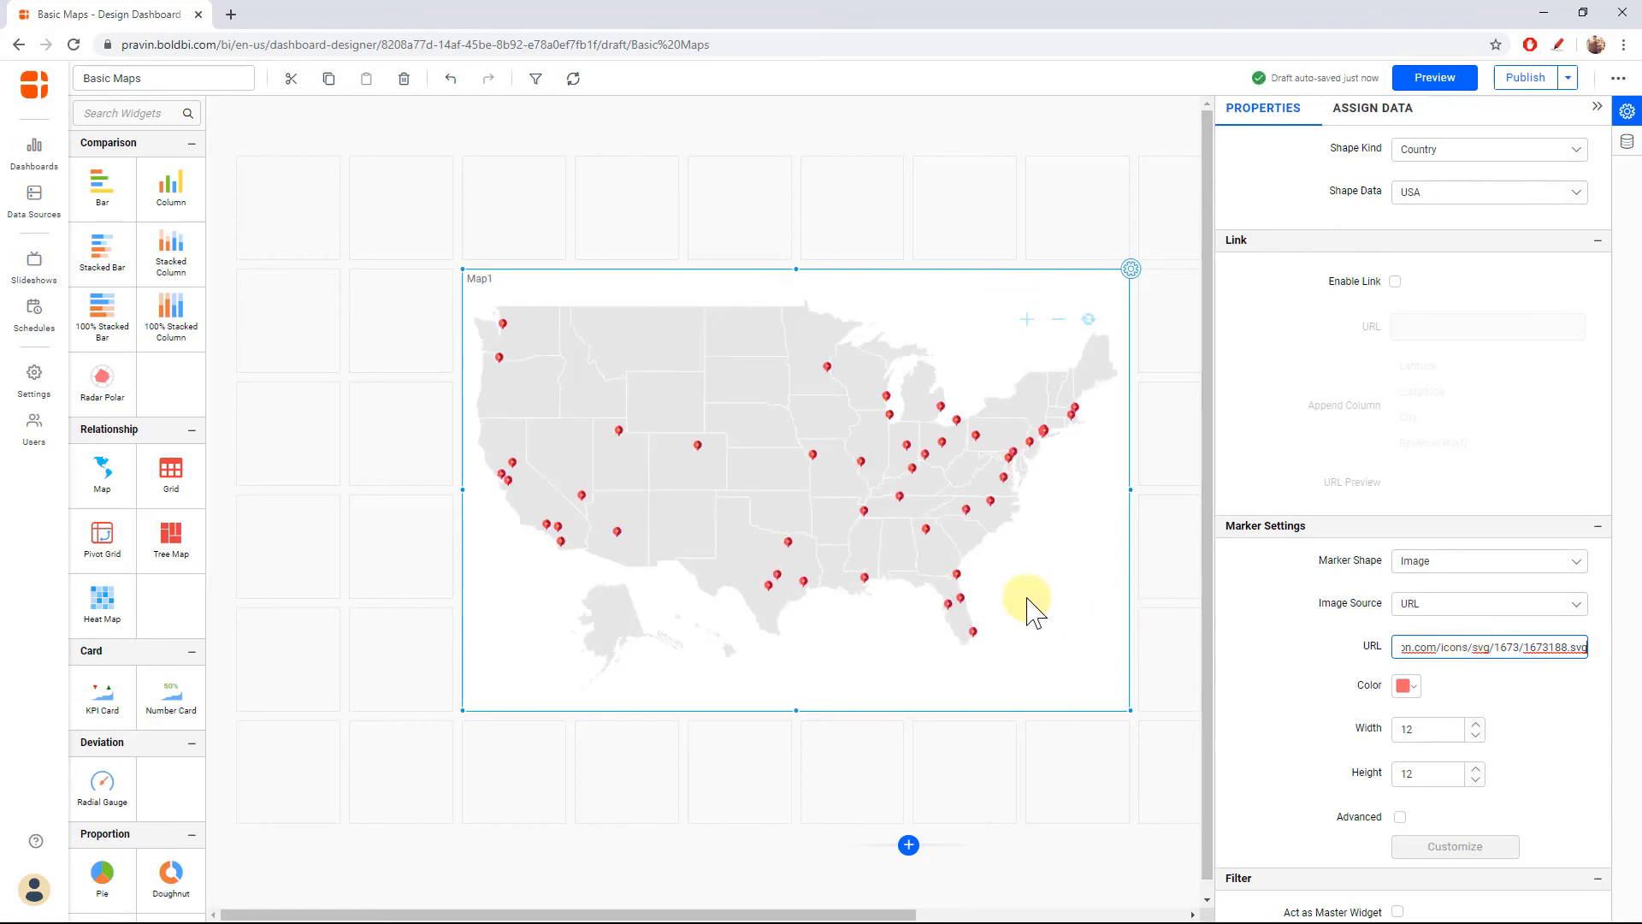
click(1480, 604)
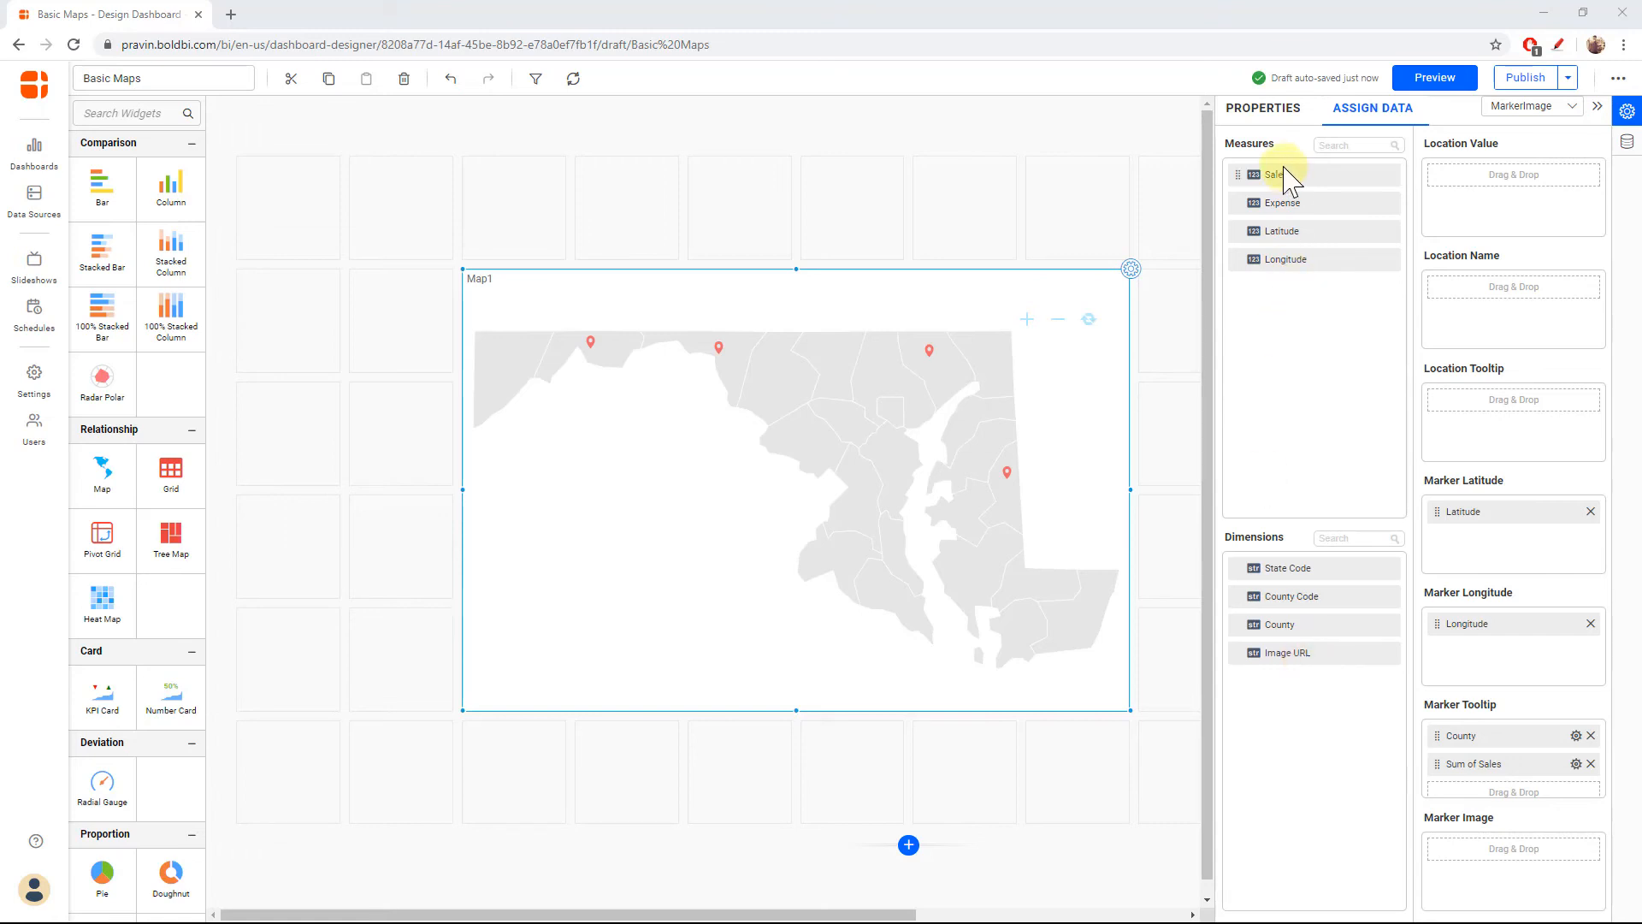
Set the Maryland map's marker shape to Image with Parameterized URL as the image source.
click(1283, 120)
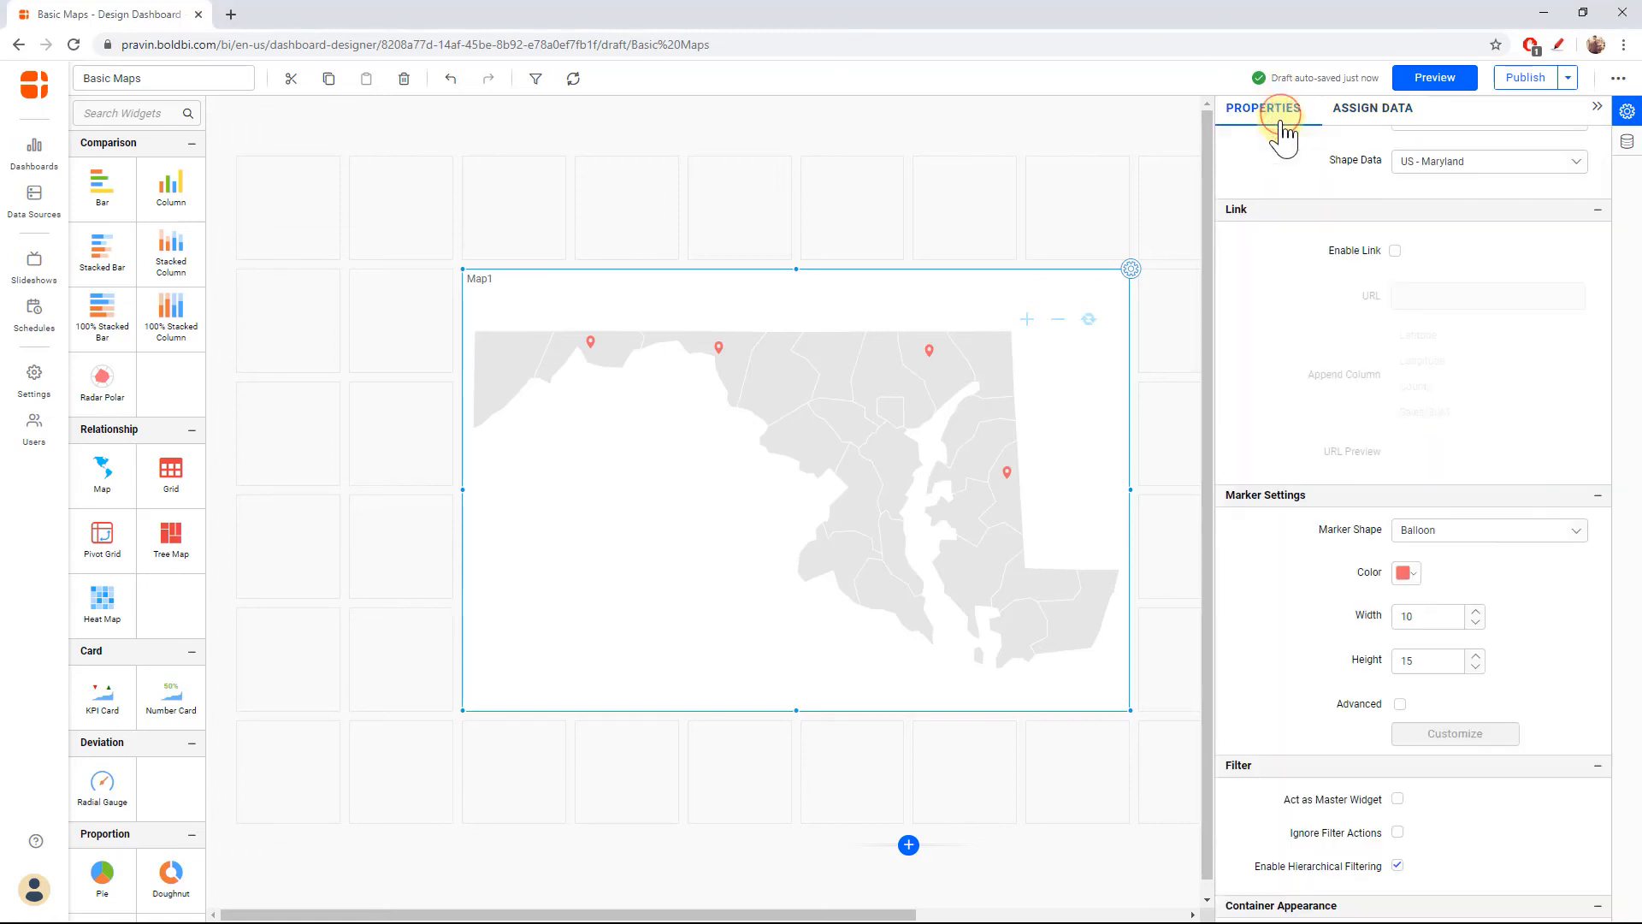
click(1506, 537)
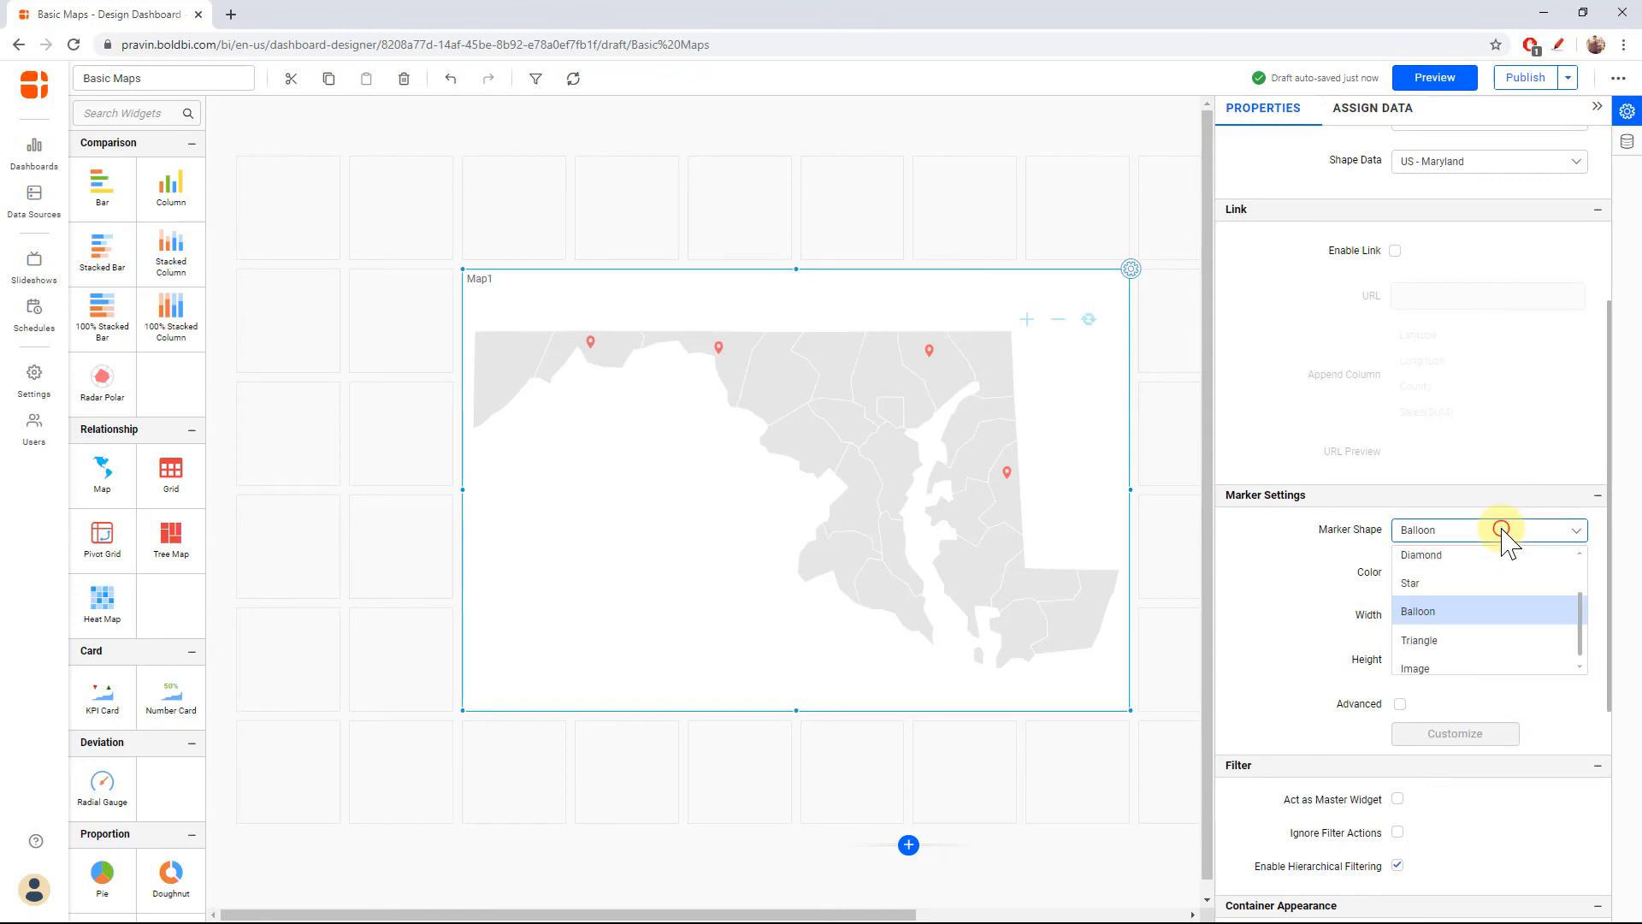
click(1471, 661)
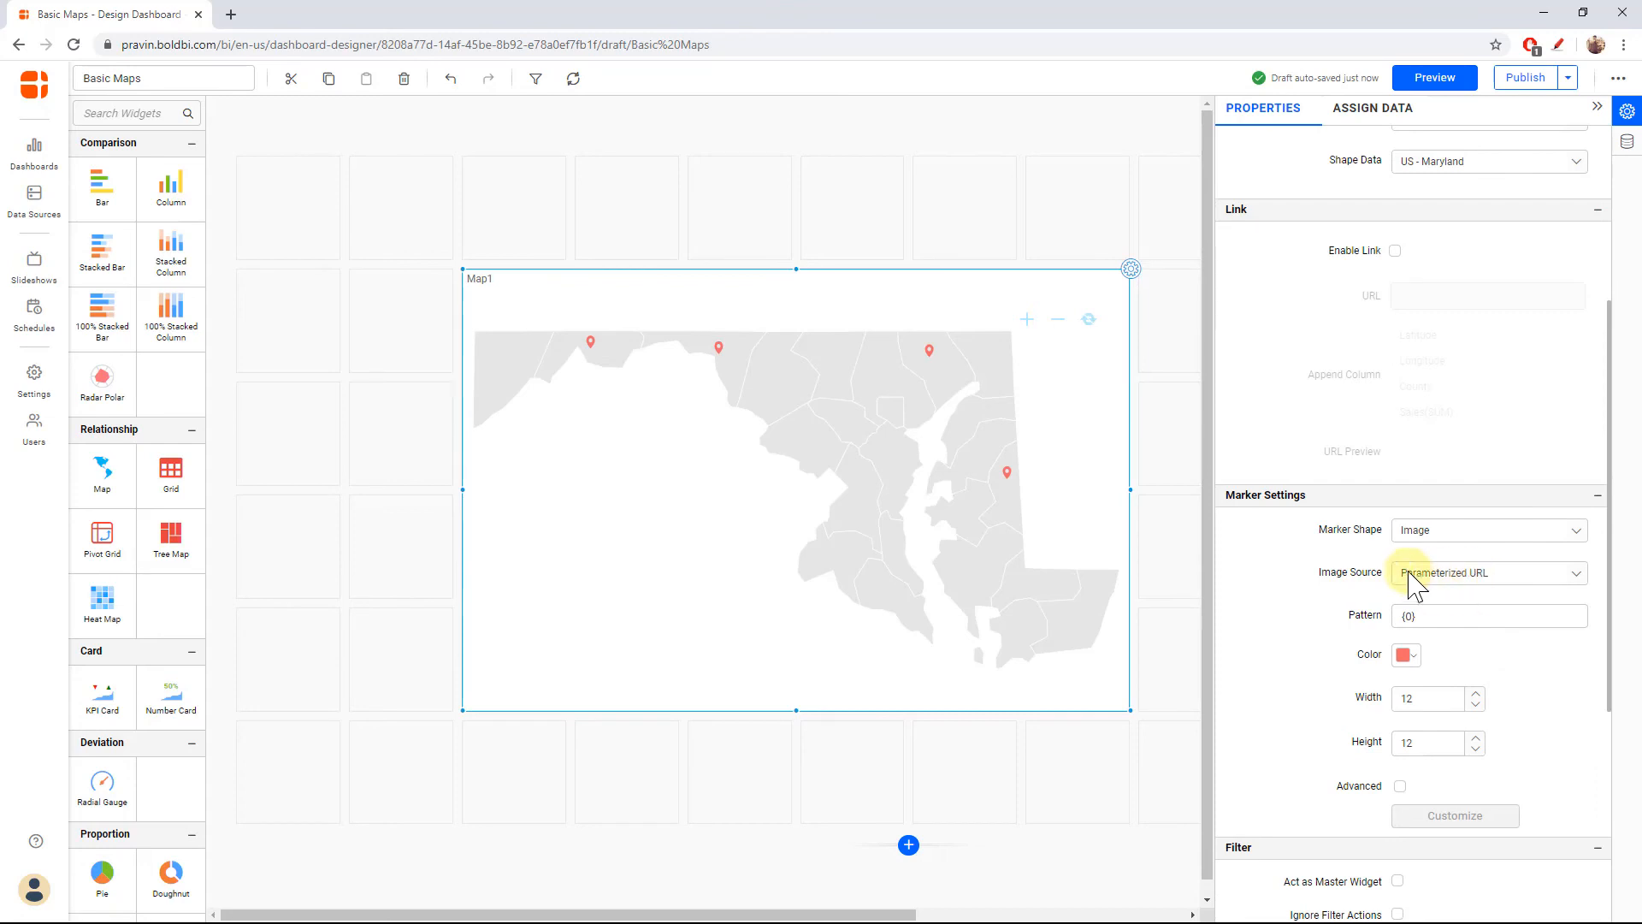
click(1444, 575)
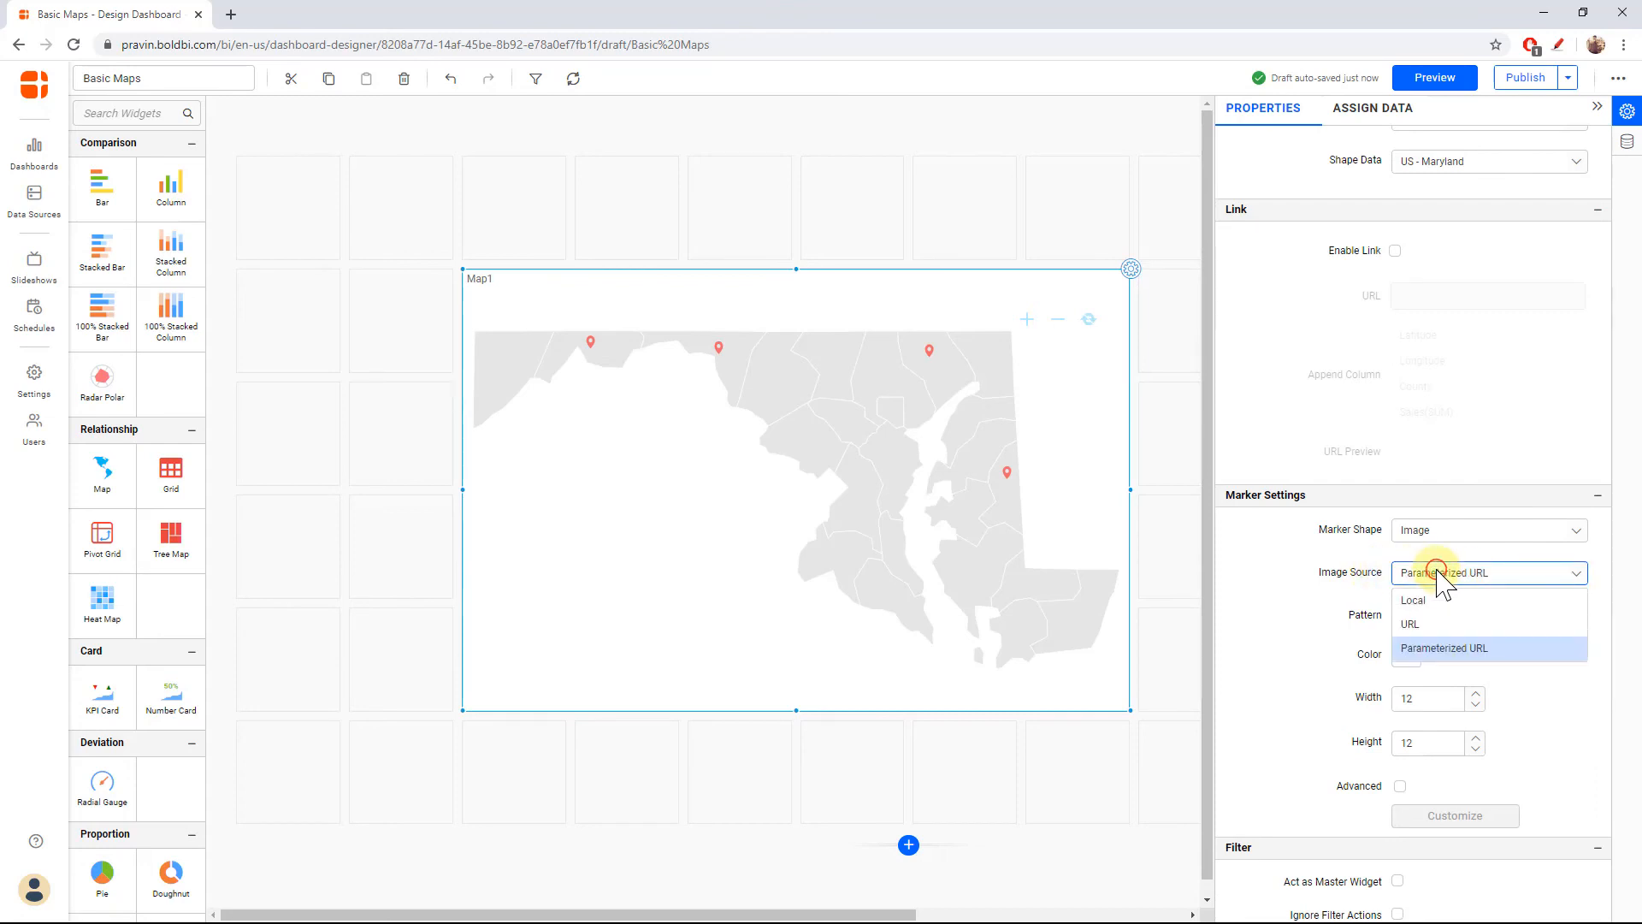
click(1444, 660)
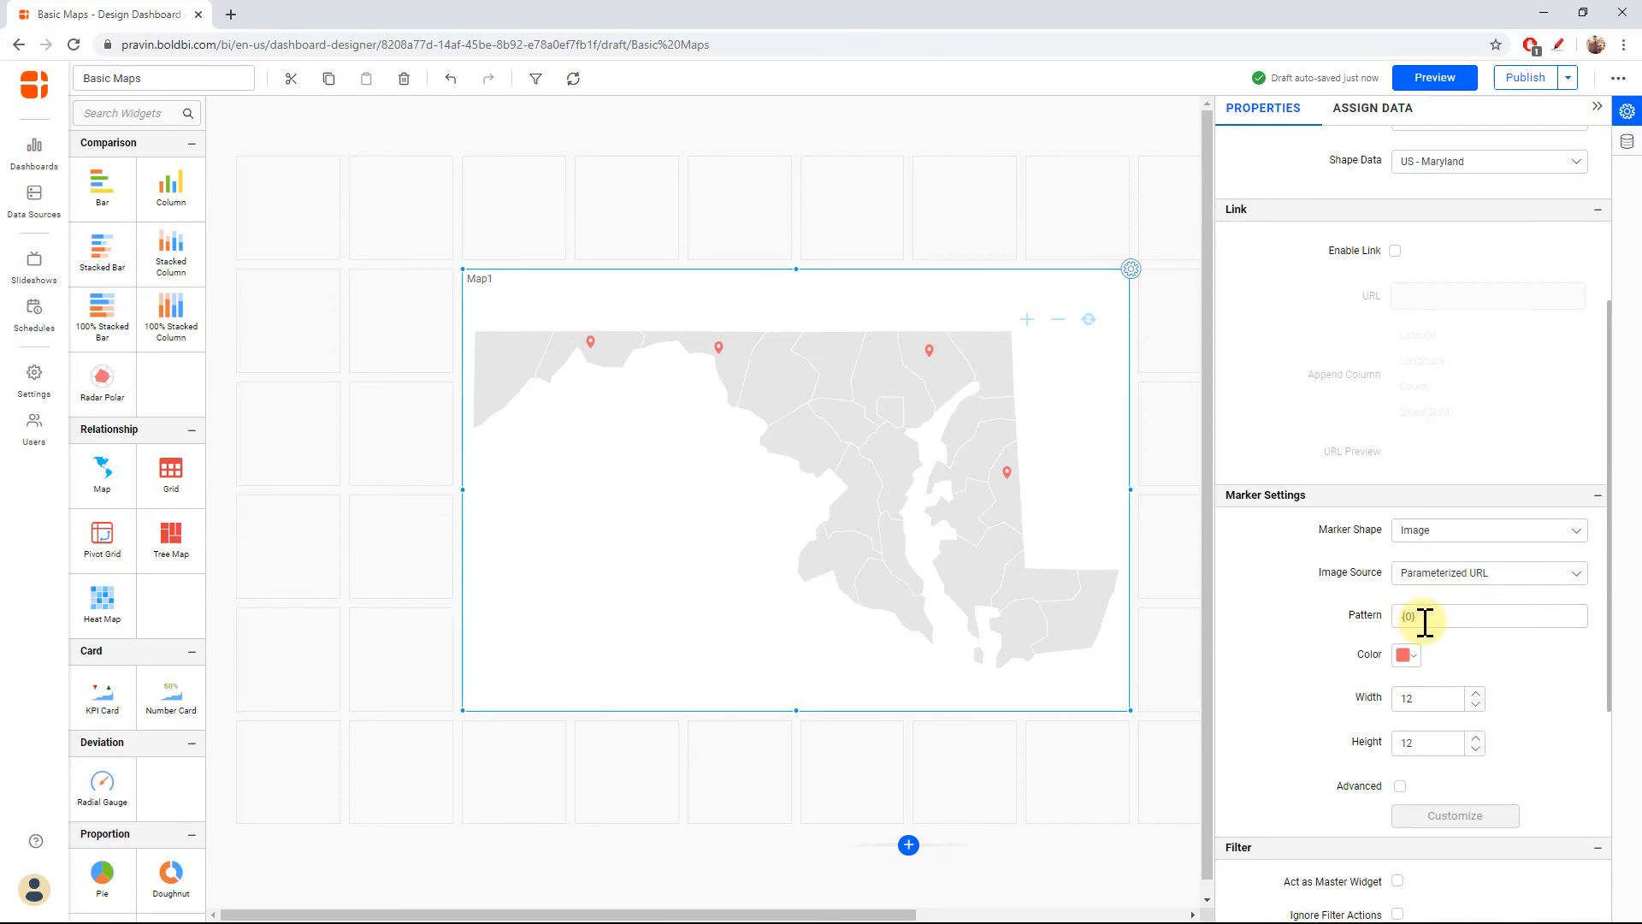
Assign the Image URL dimension as the Maryland map's marker image.
click(1371, 111)
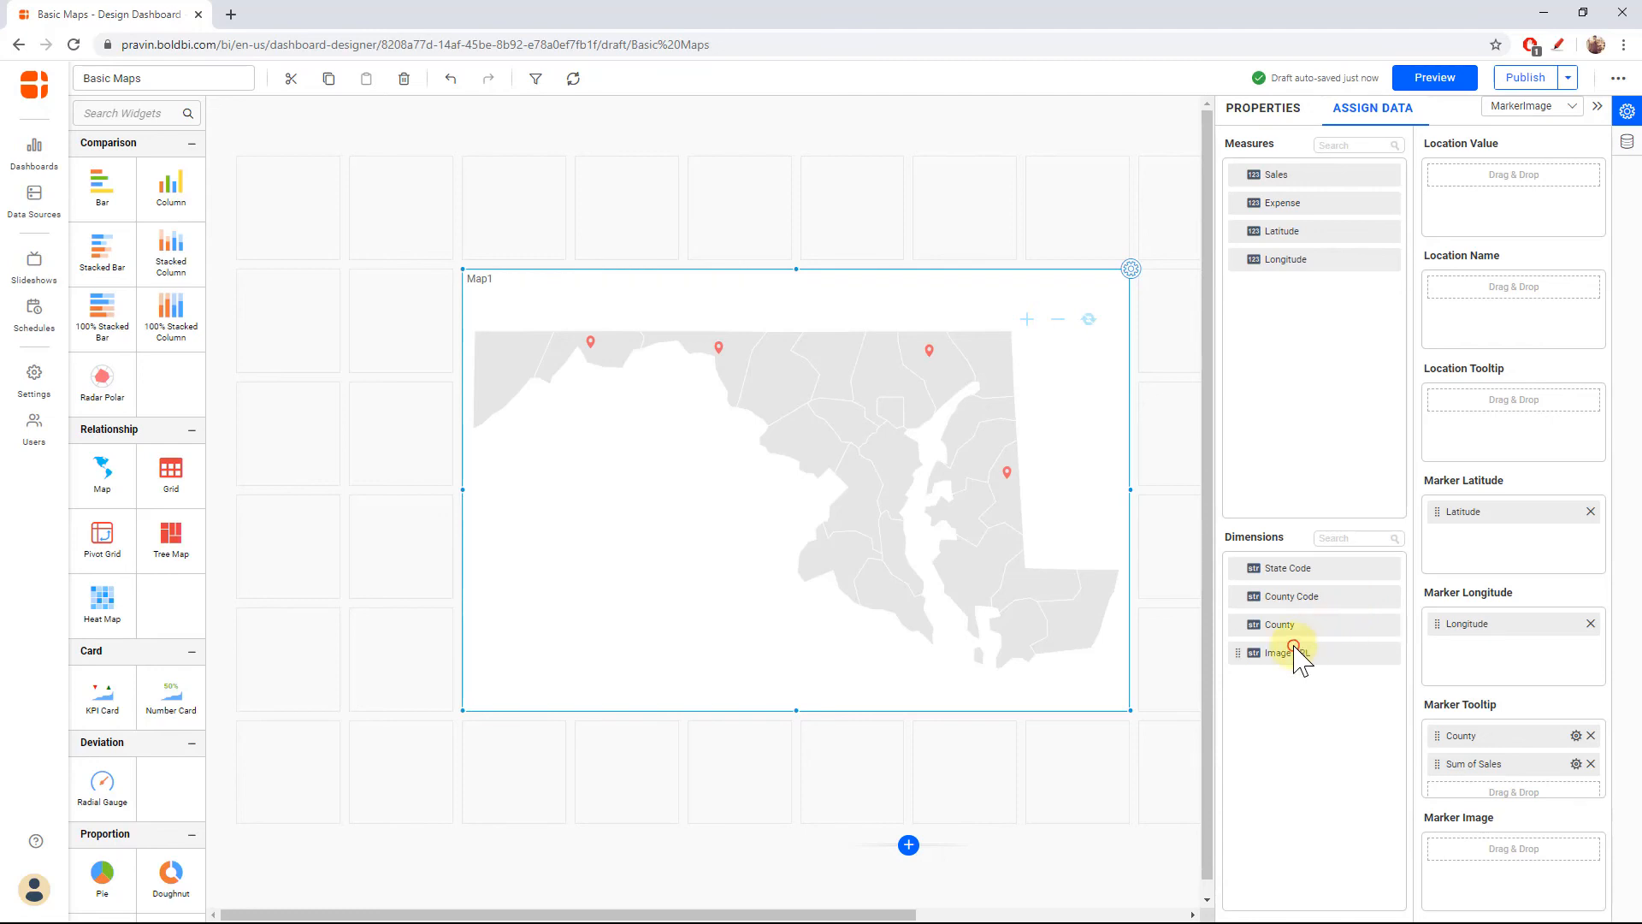
mouse_move(1289, 652)
mouse_down()
mouse_move(1409, 778)
mouse_move(1448, 864)
mouse_up()
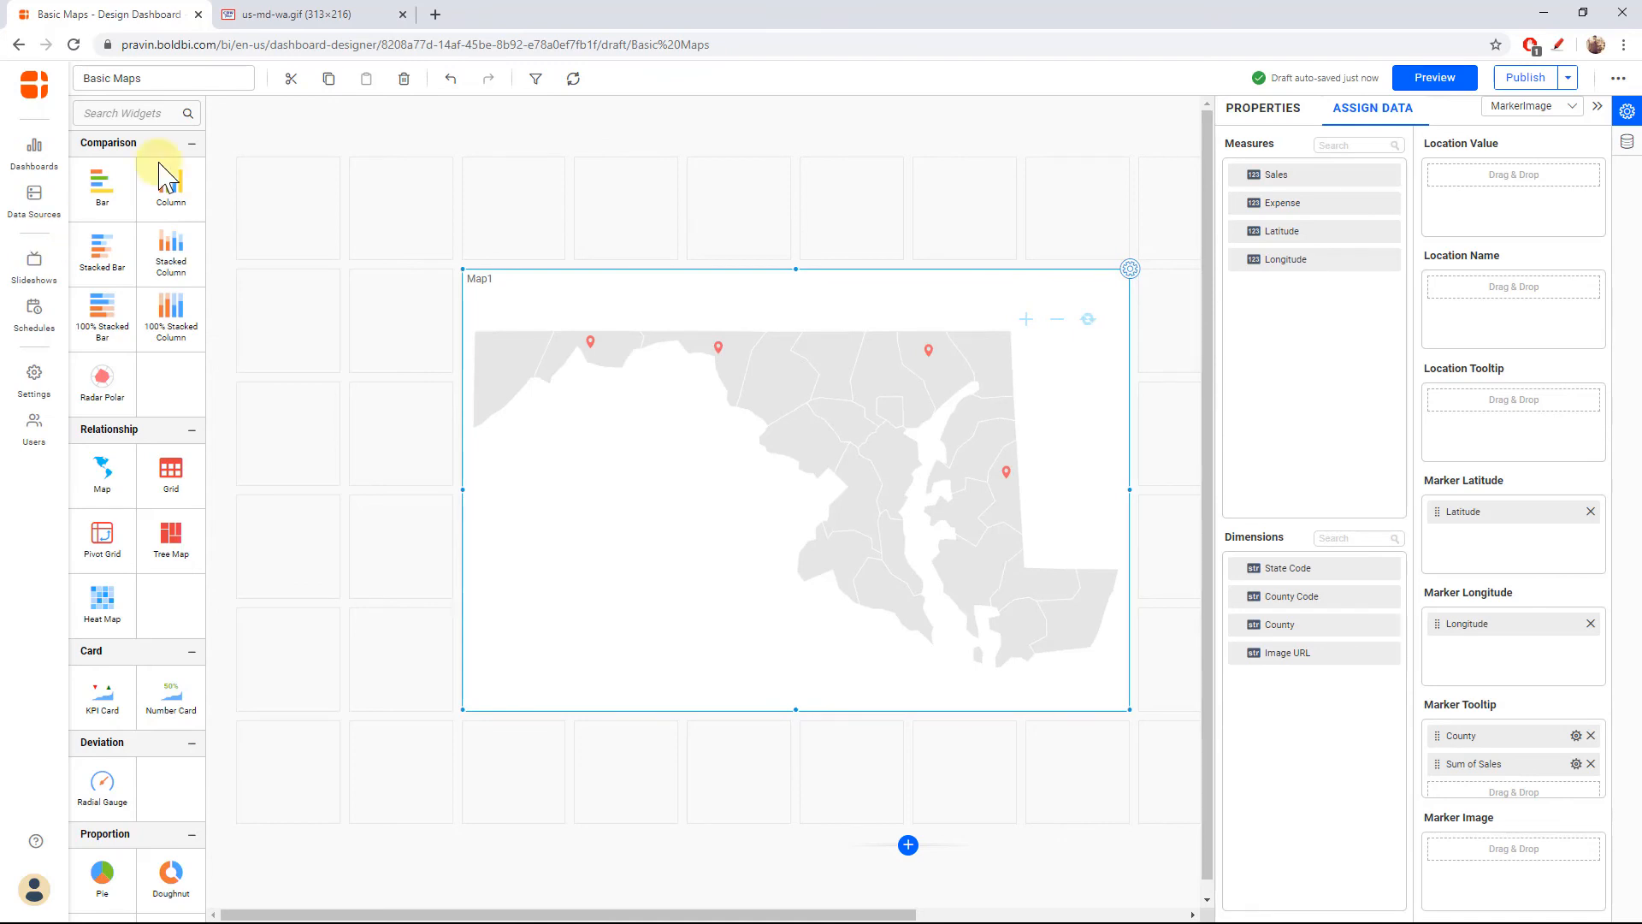
Switch to the us-md-wa.gif flag image page and examine the state and county codes in its address.
click(278, 16)
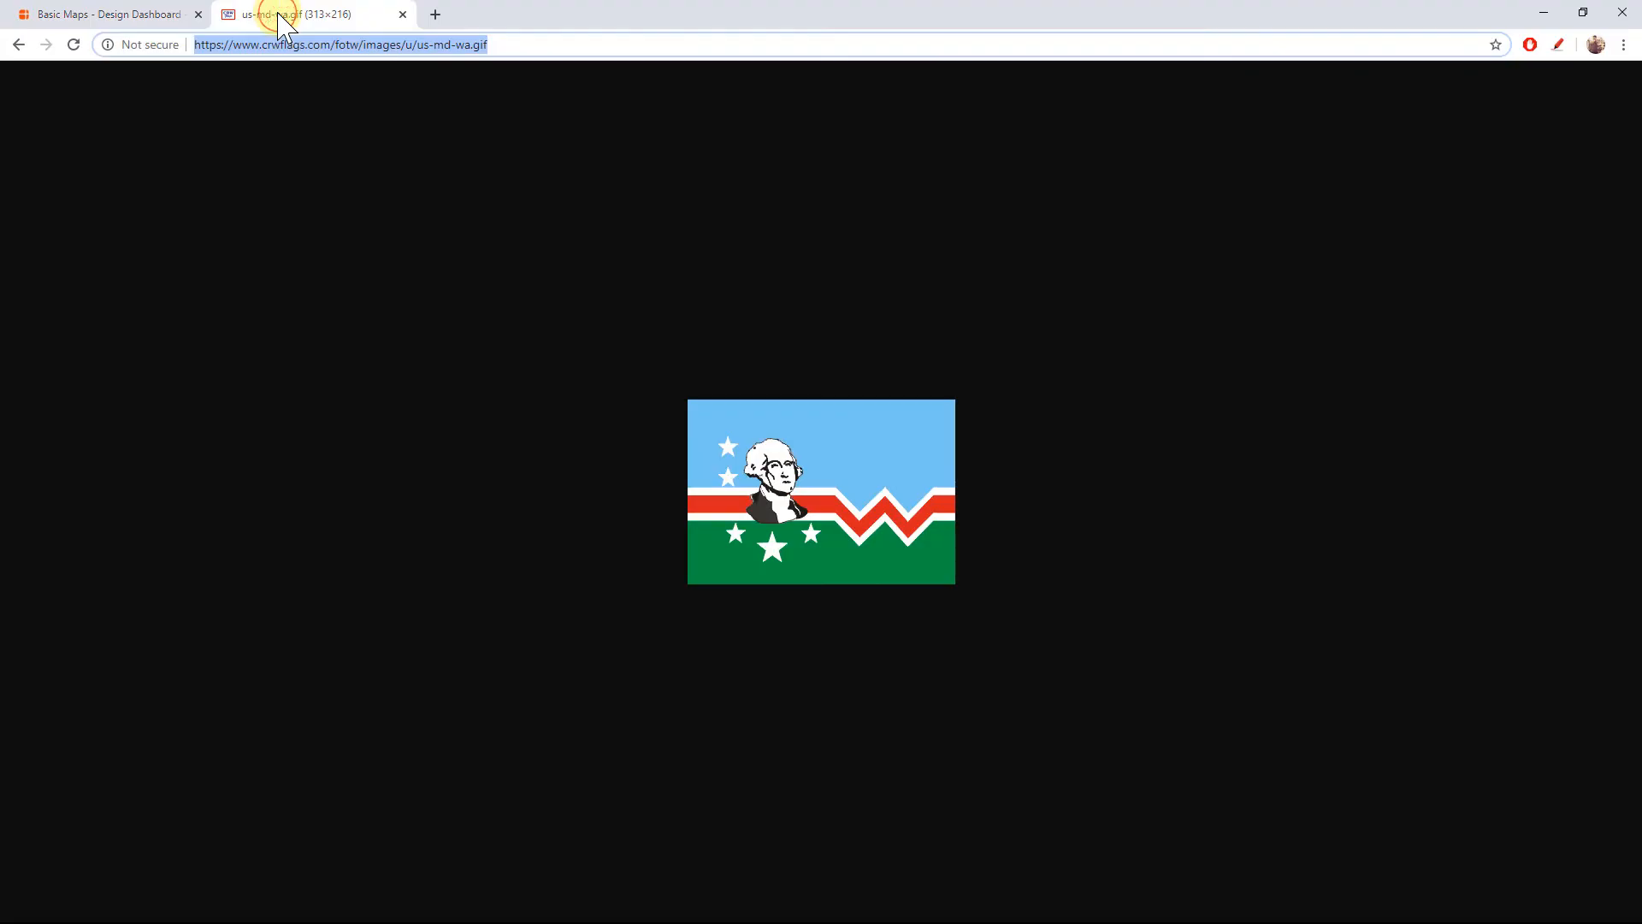
click(452, 46)
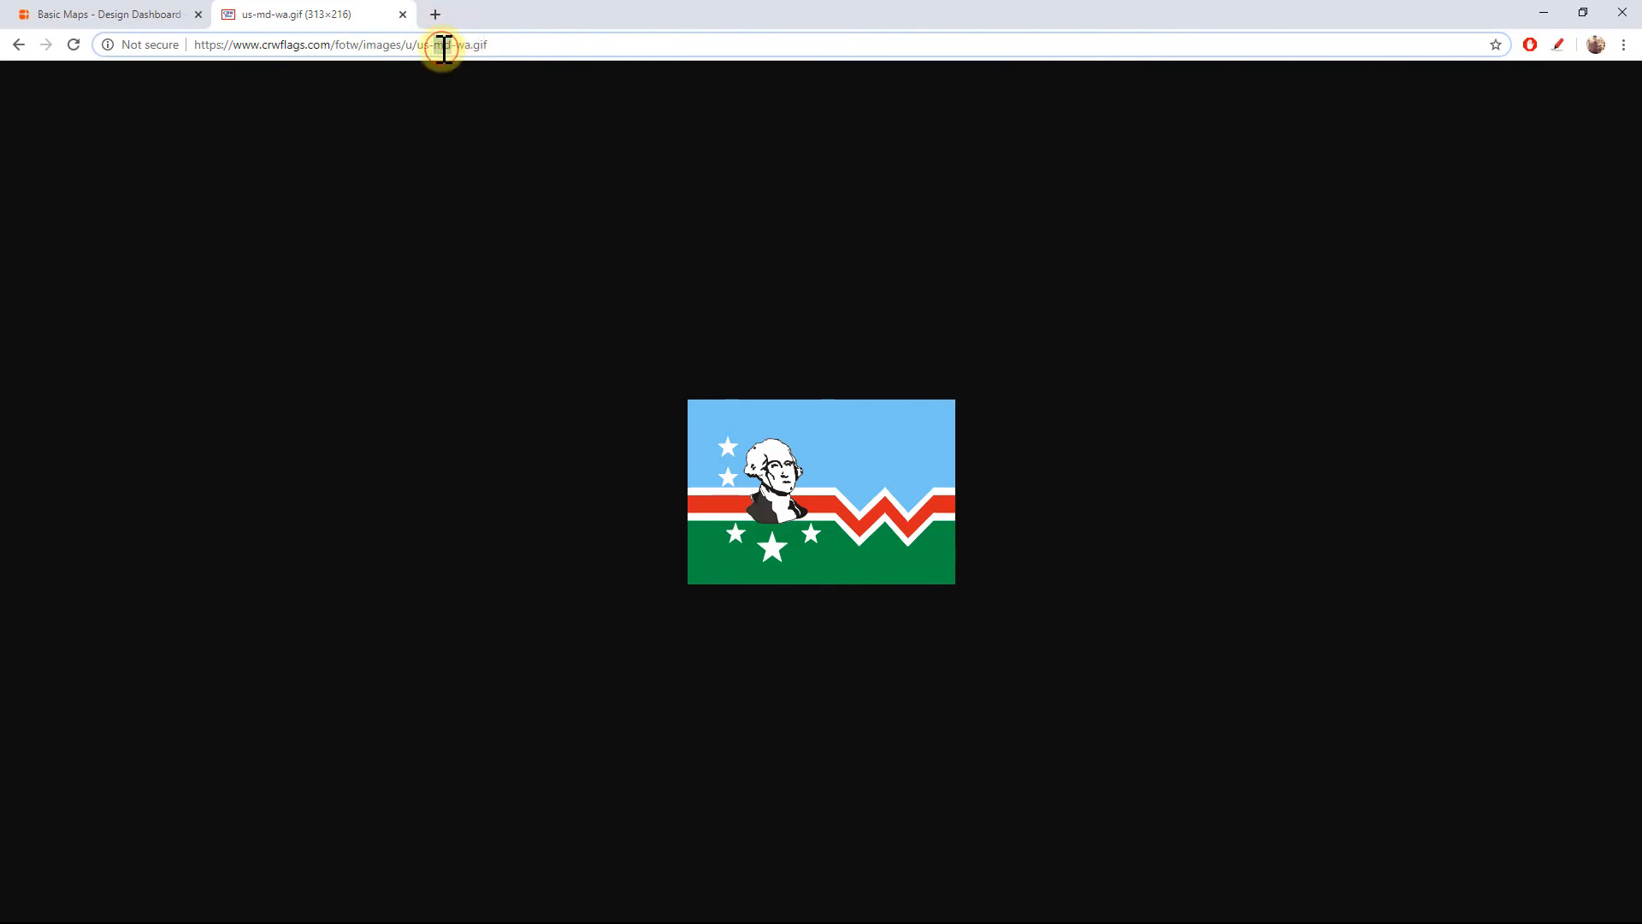
click(461, 48)
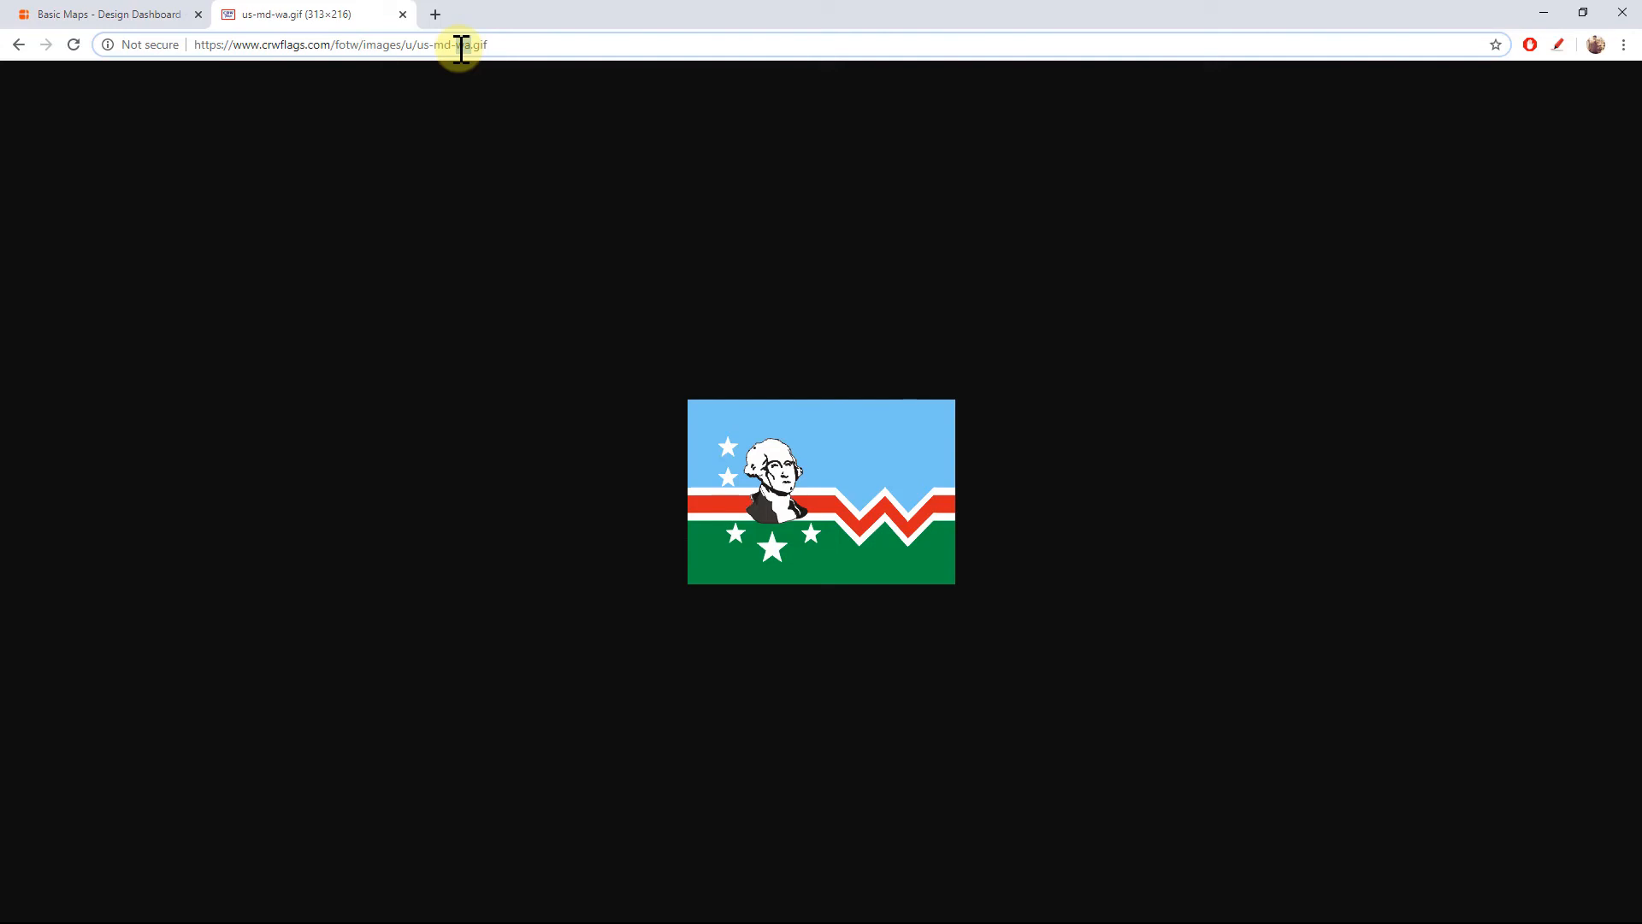
Return to the Basic Maps dashboard and assign State Code and County Code, in that order, as the map's marker image fields.
click(160, 13)
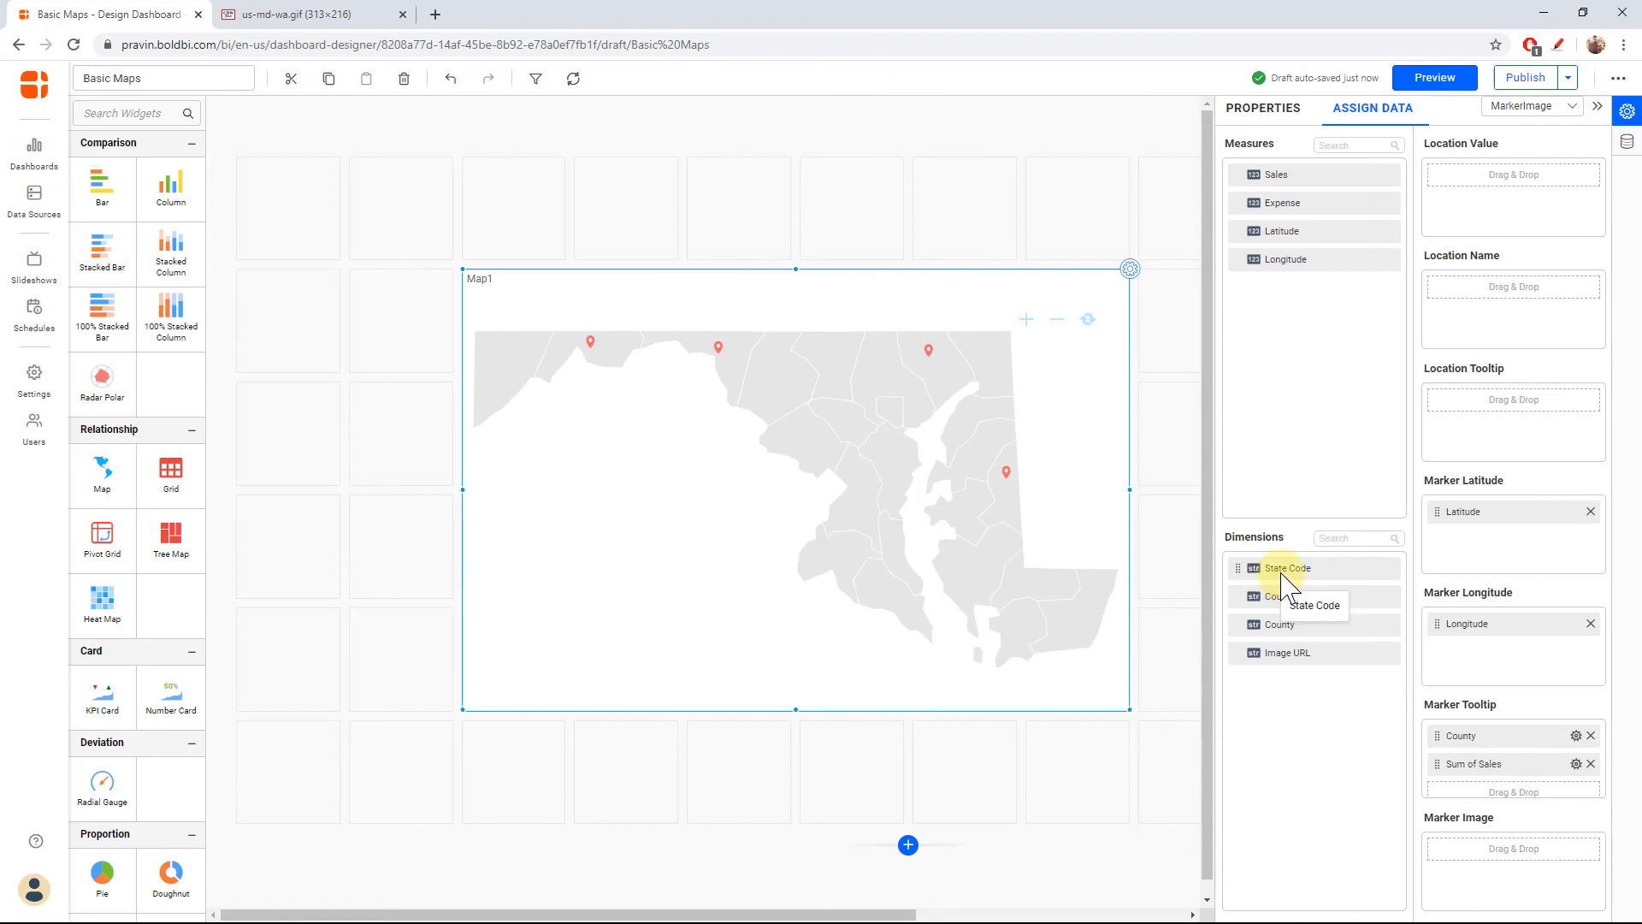
mouse_move(1282, 578)
mouse_down()
mouse_move(1452, 762)
mouse_move(1466, 854)
mouse_up()
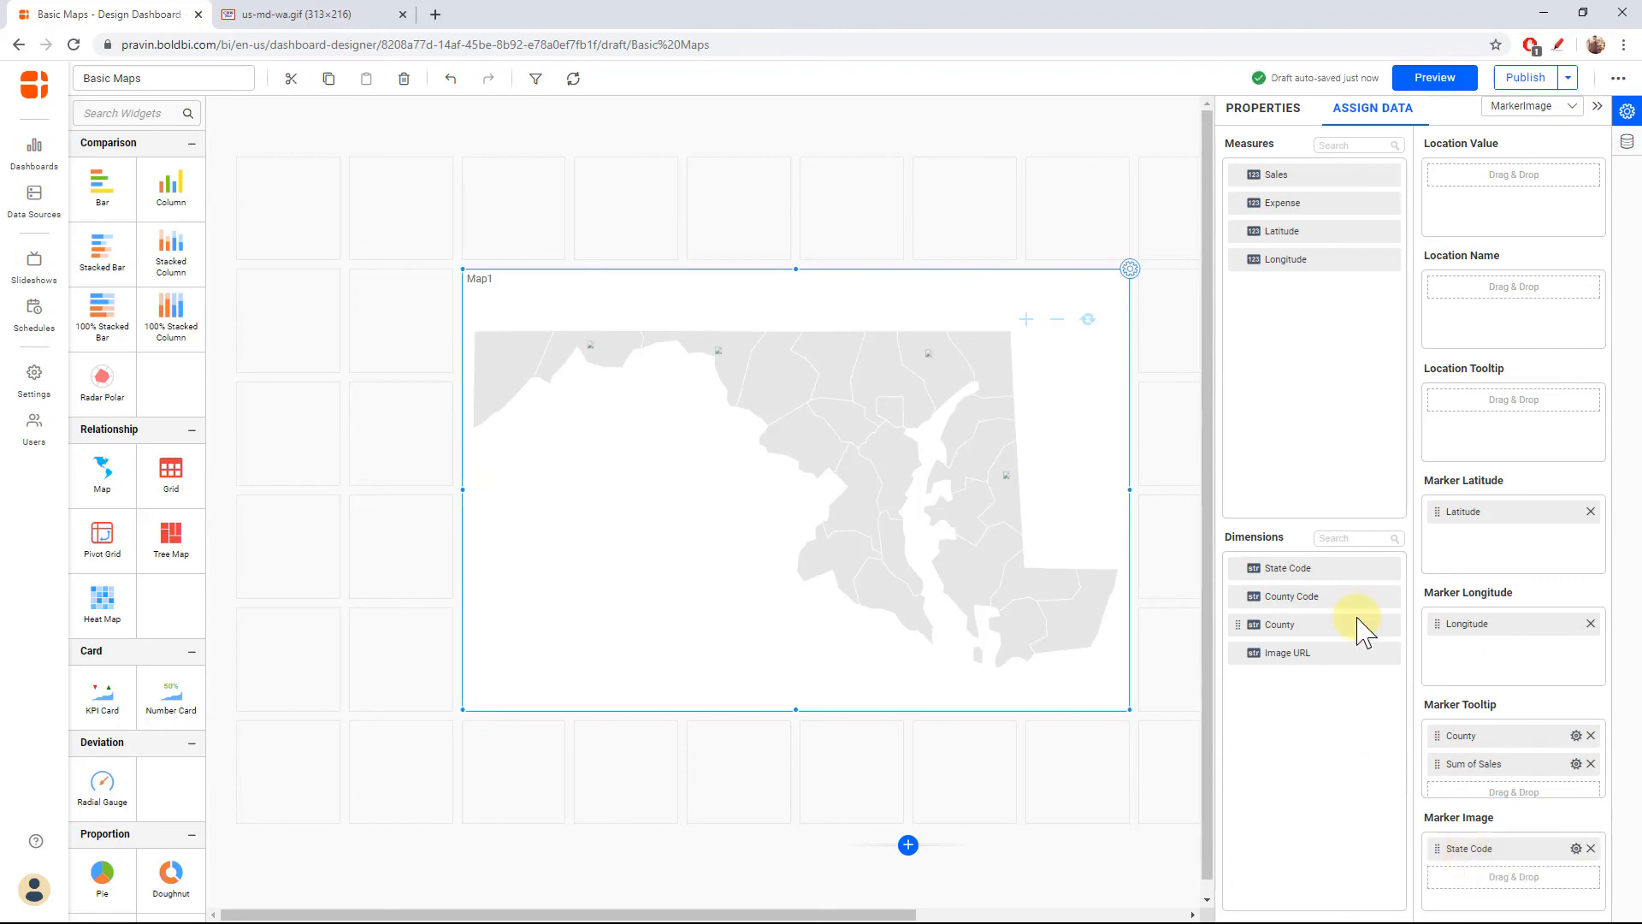
mouse_move(1313, 599)
mouse_down()
mouse_move(1451, 792)
mouse_move(1456, 908)
mouse_move(1467, 893)
mouse_up()
Set the marker image pattern to the copied crwflags.com flag address, replacing md with {0} and wa with {1}.
click(1130, 270)
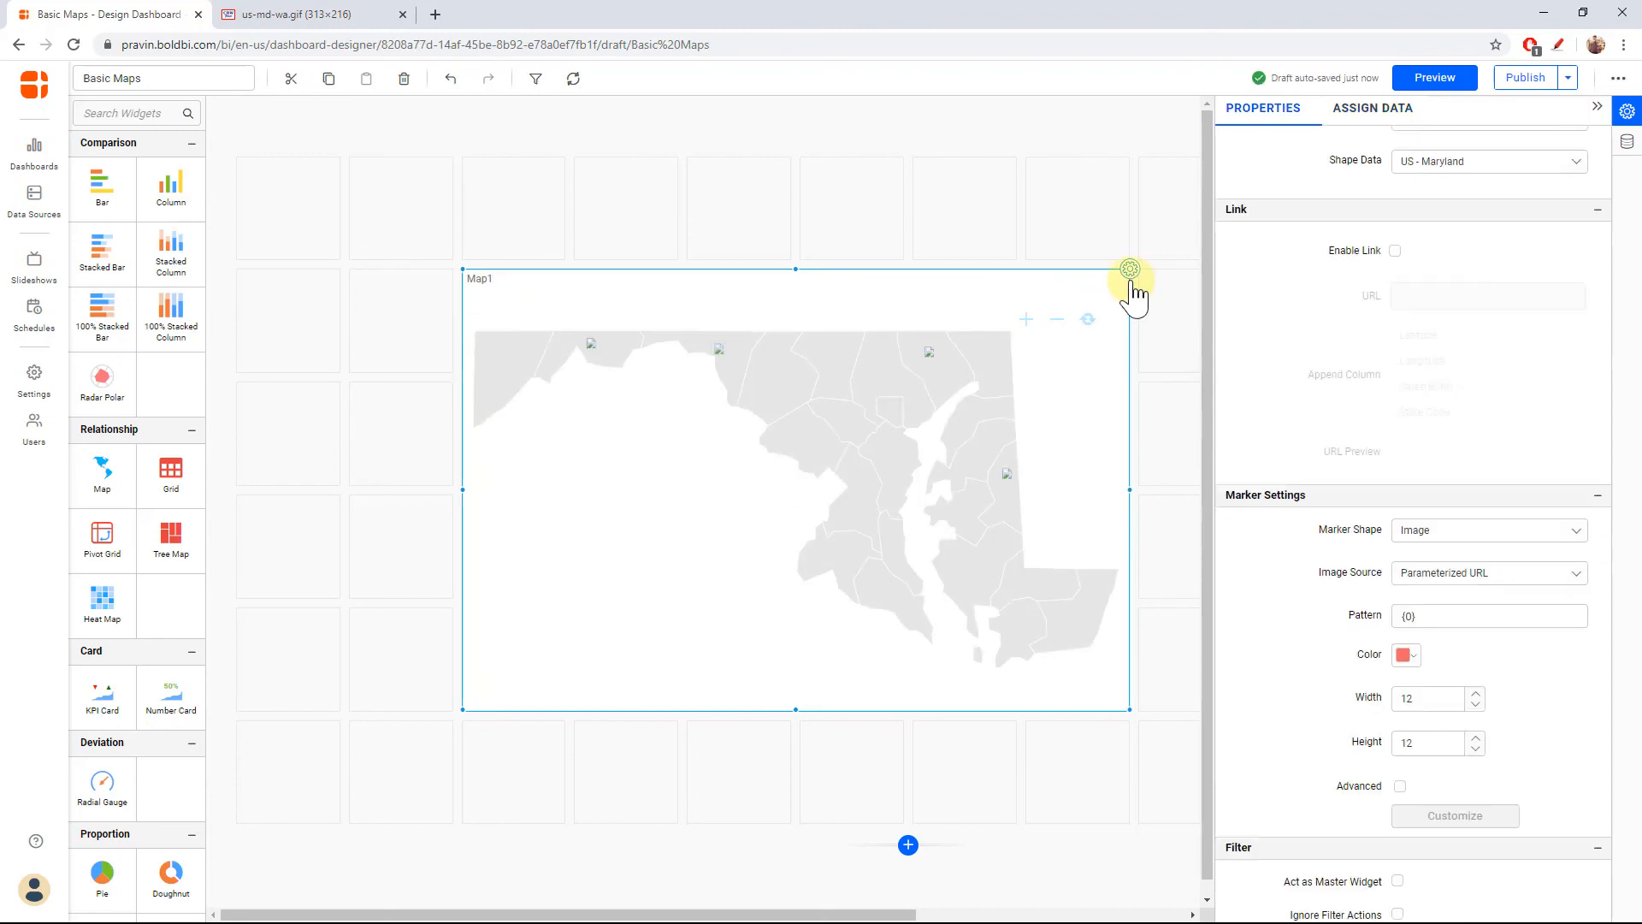
click(1399, 618)
click(1436, 620)
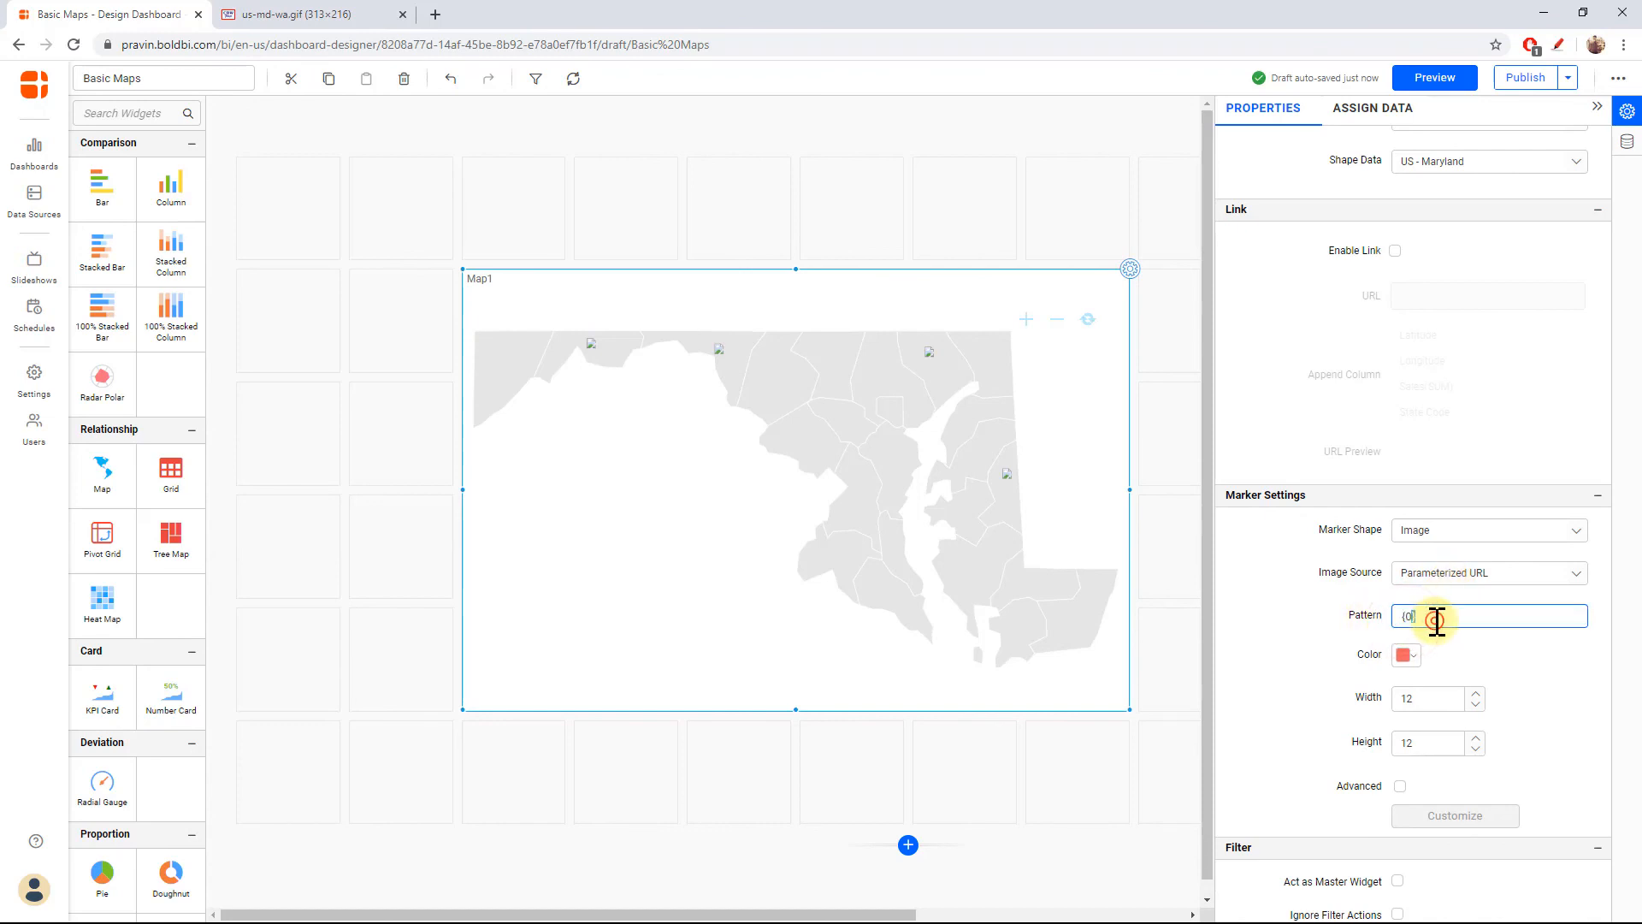
key(ctrl+v)
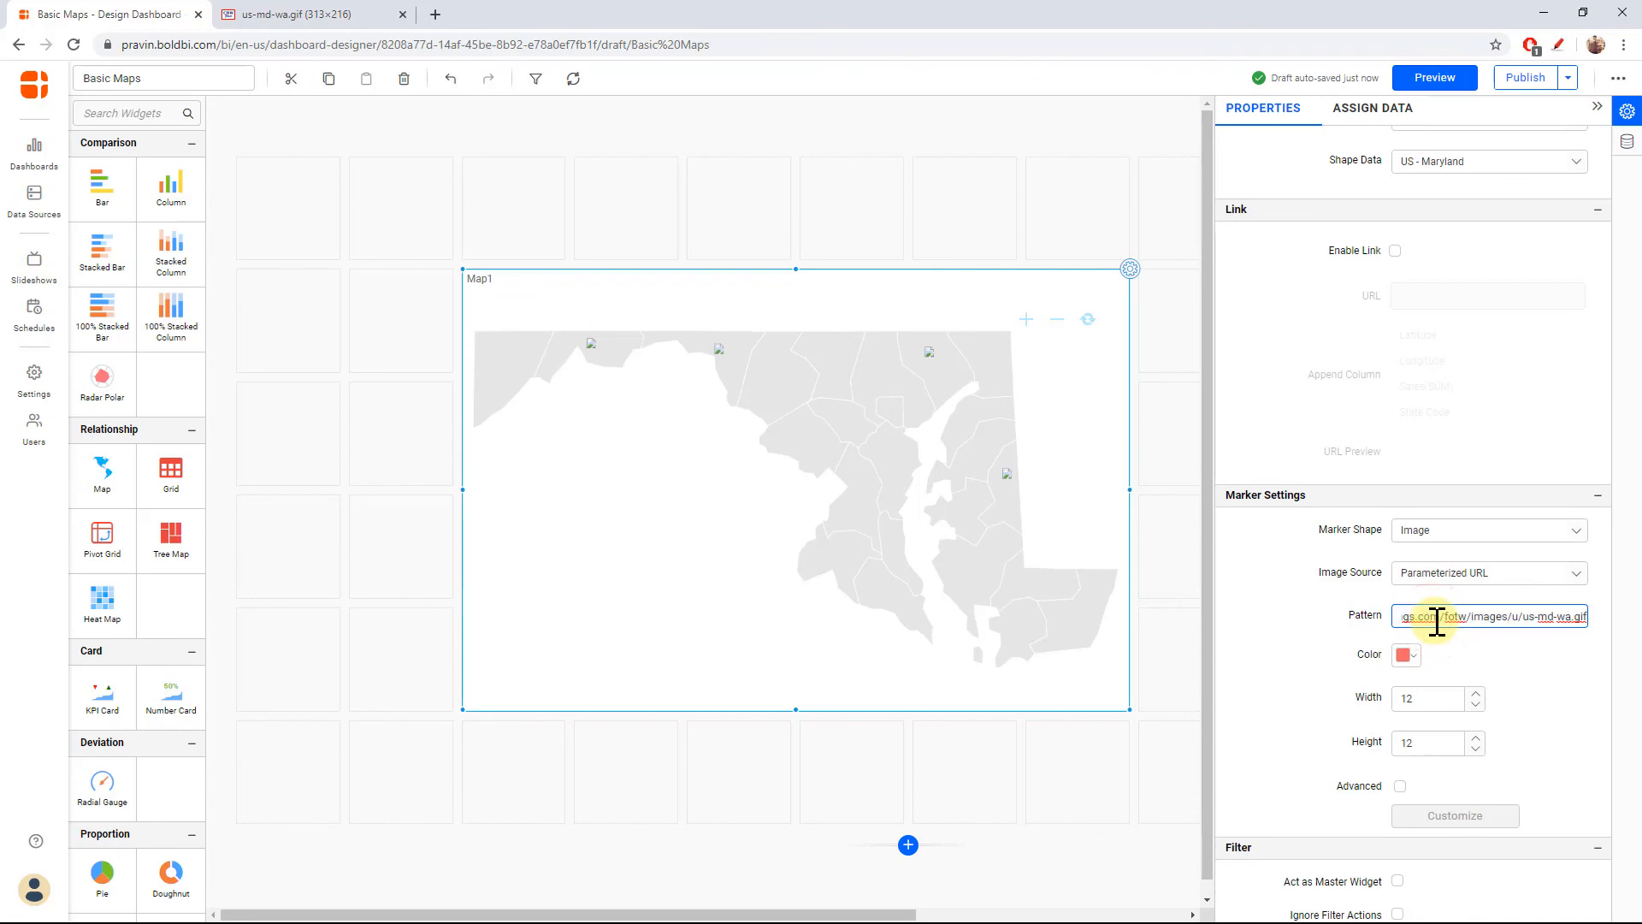
click(1496, 617)
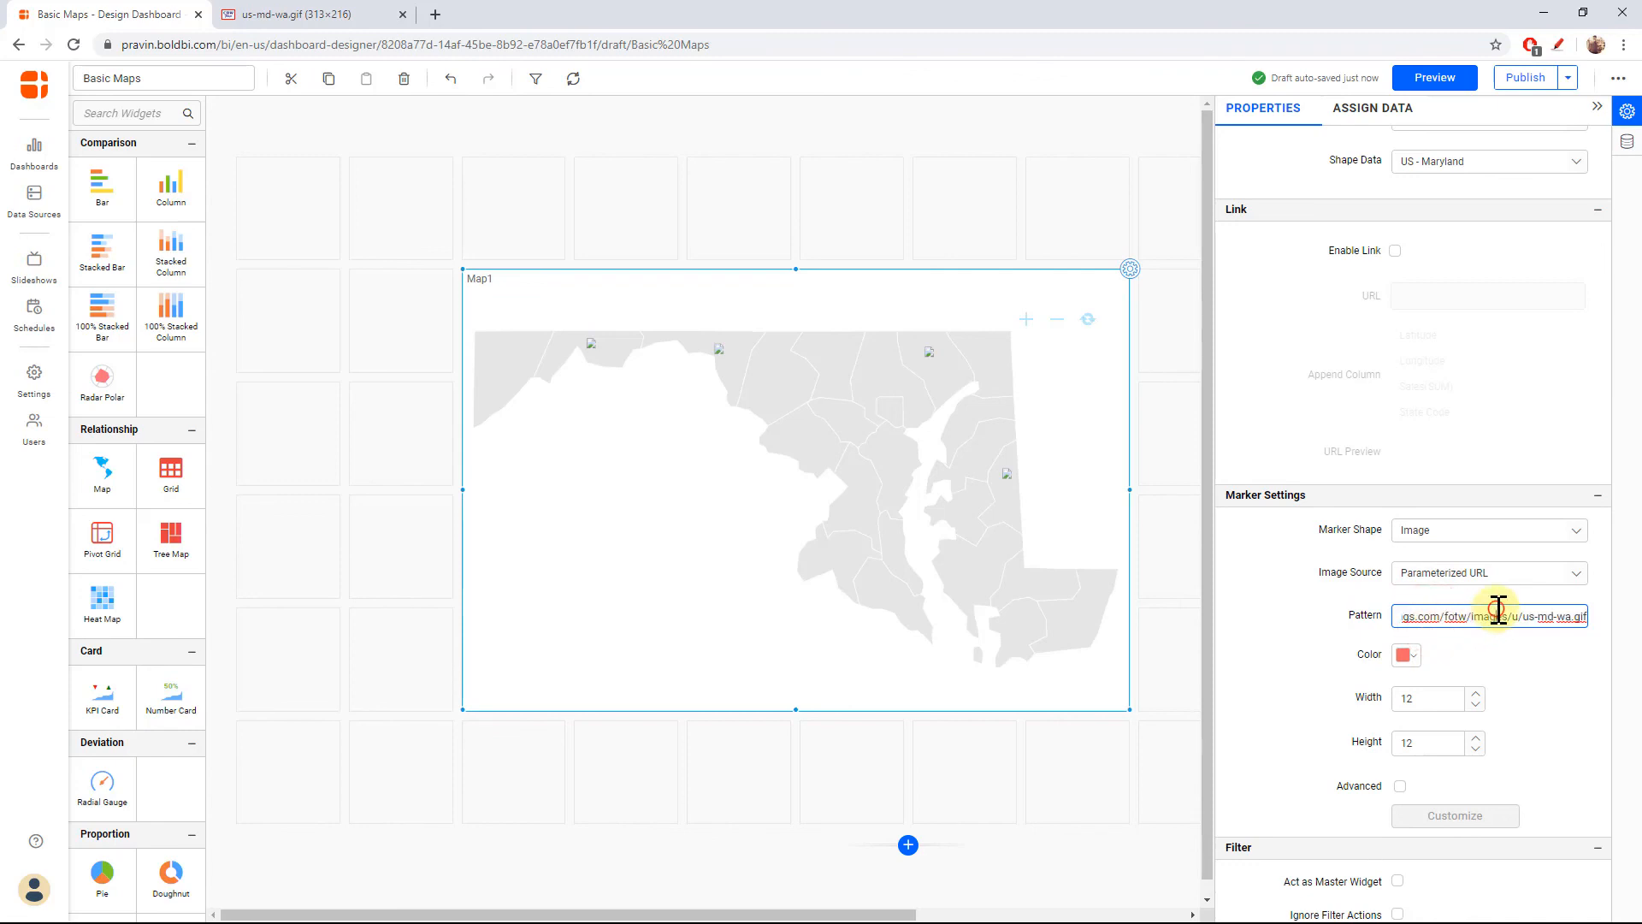
double_click(1546, 618)
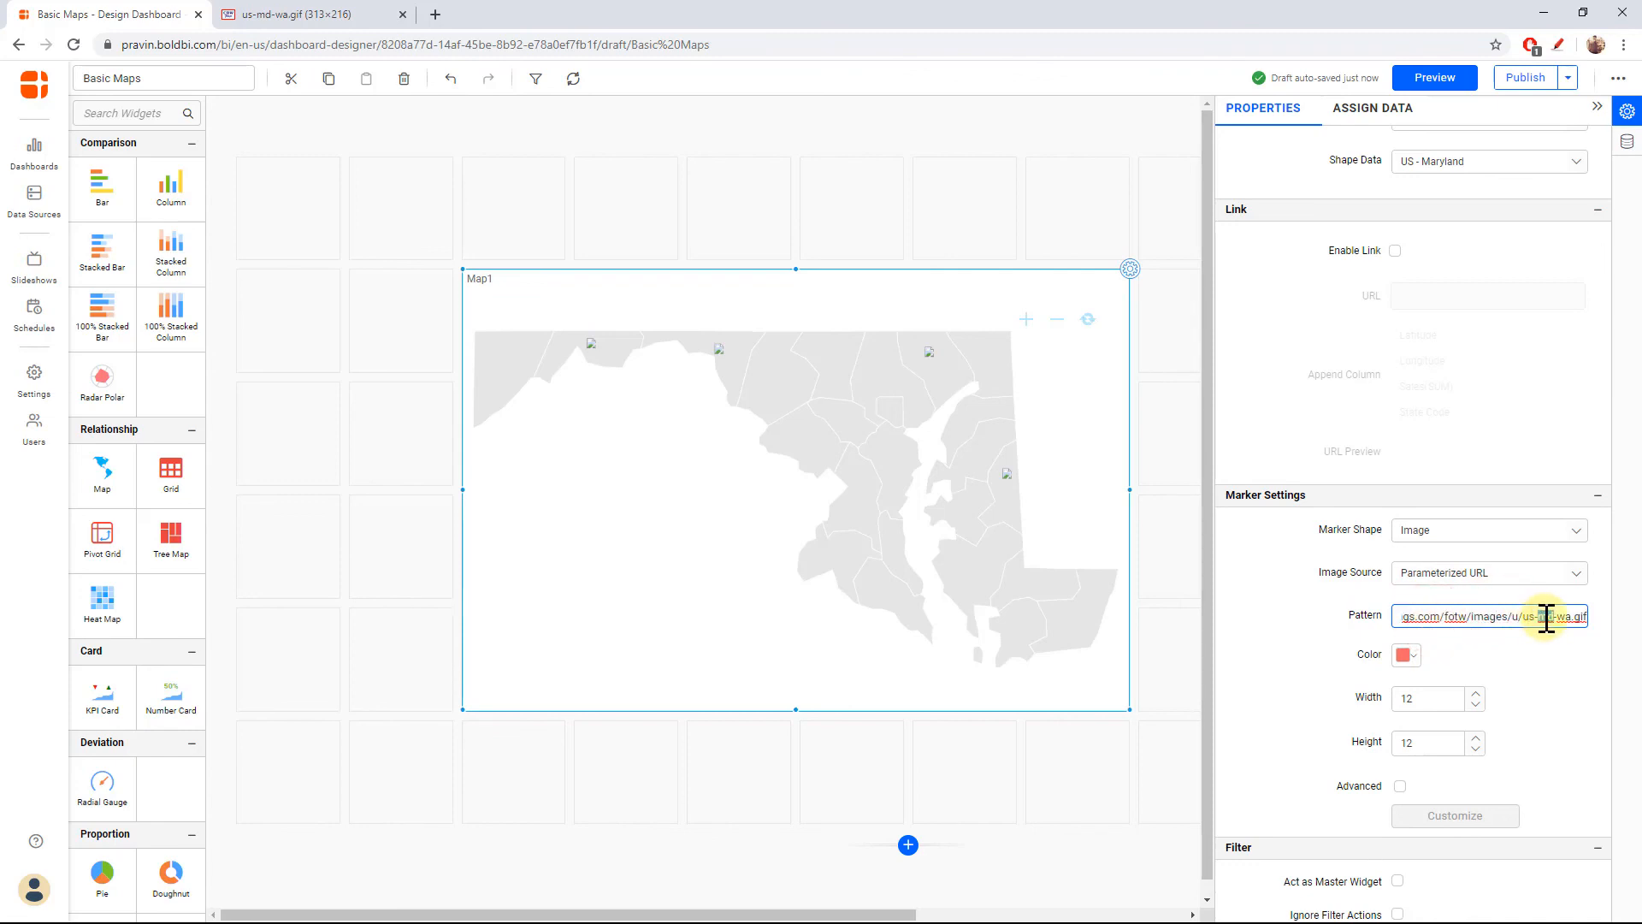
text({0})
key(BackSpace)
key(BackSpace)
text({1})
key(End)
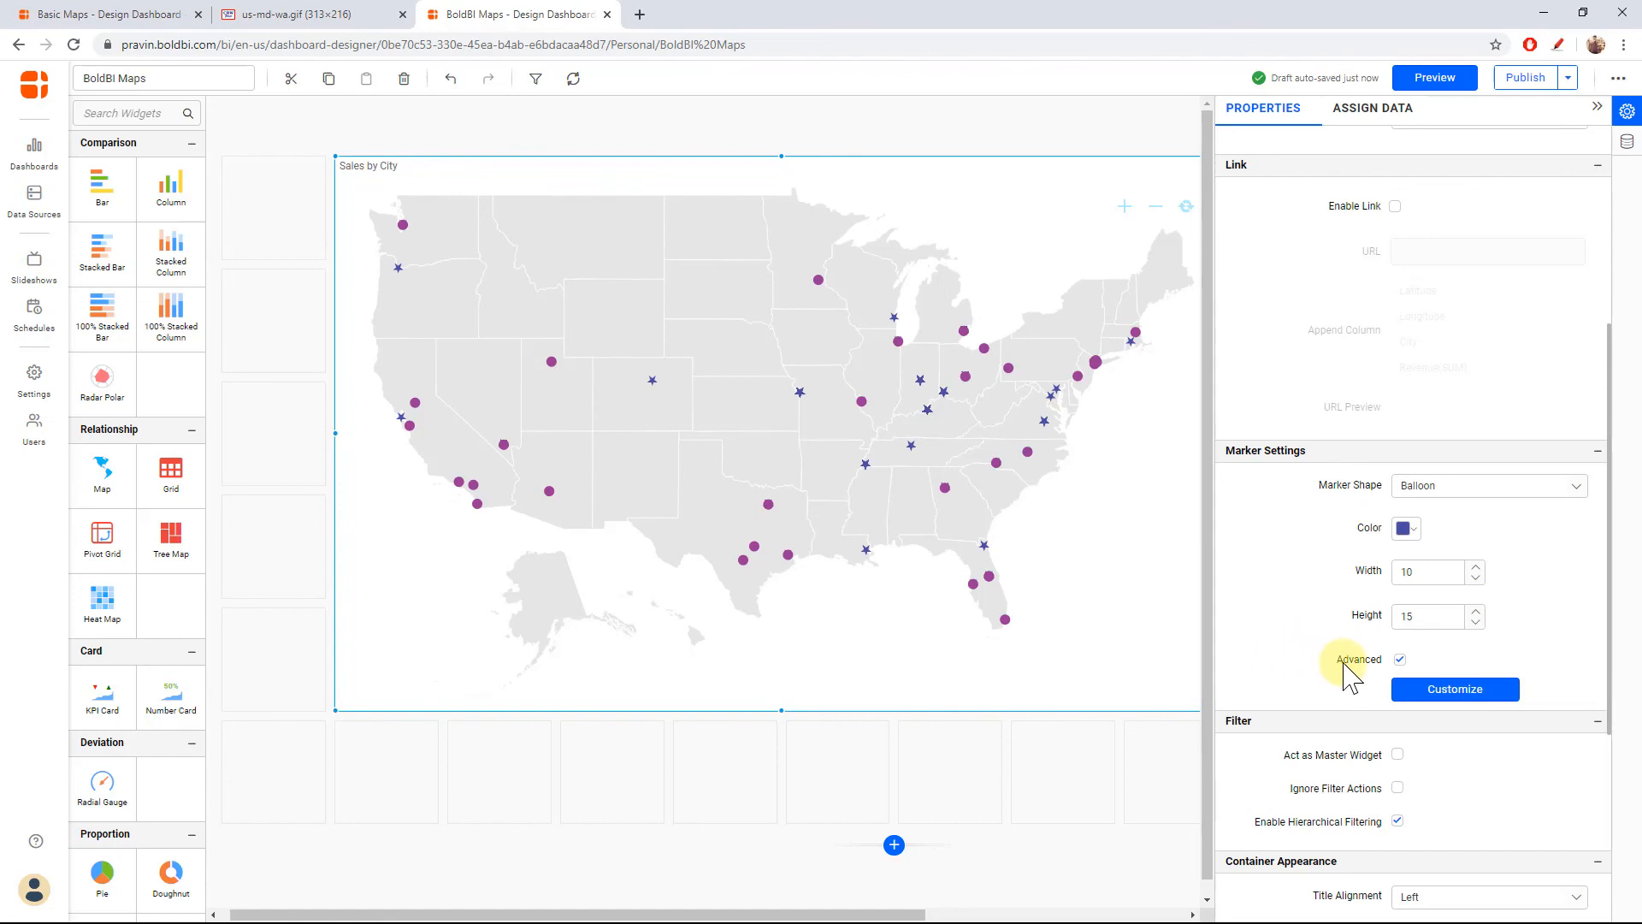
Review and save the Revenue-based marker customization of the Sales by City map, and inspect the city marker tooltips.
click(1443, 695)
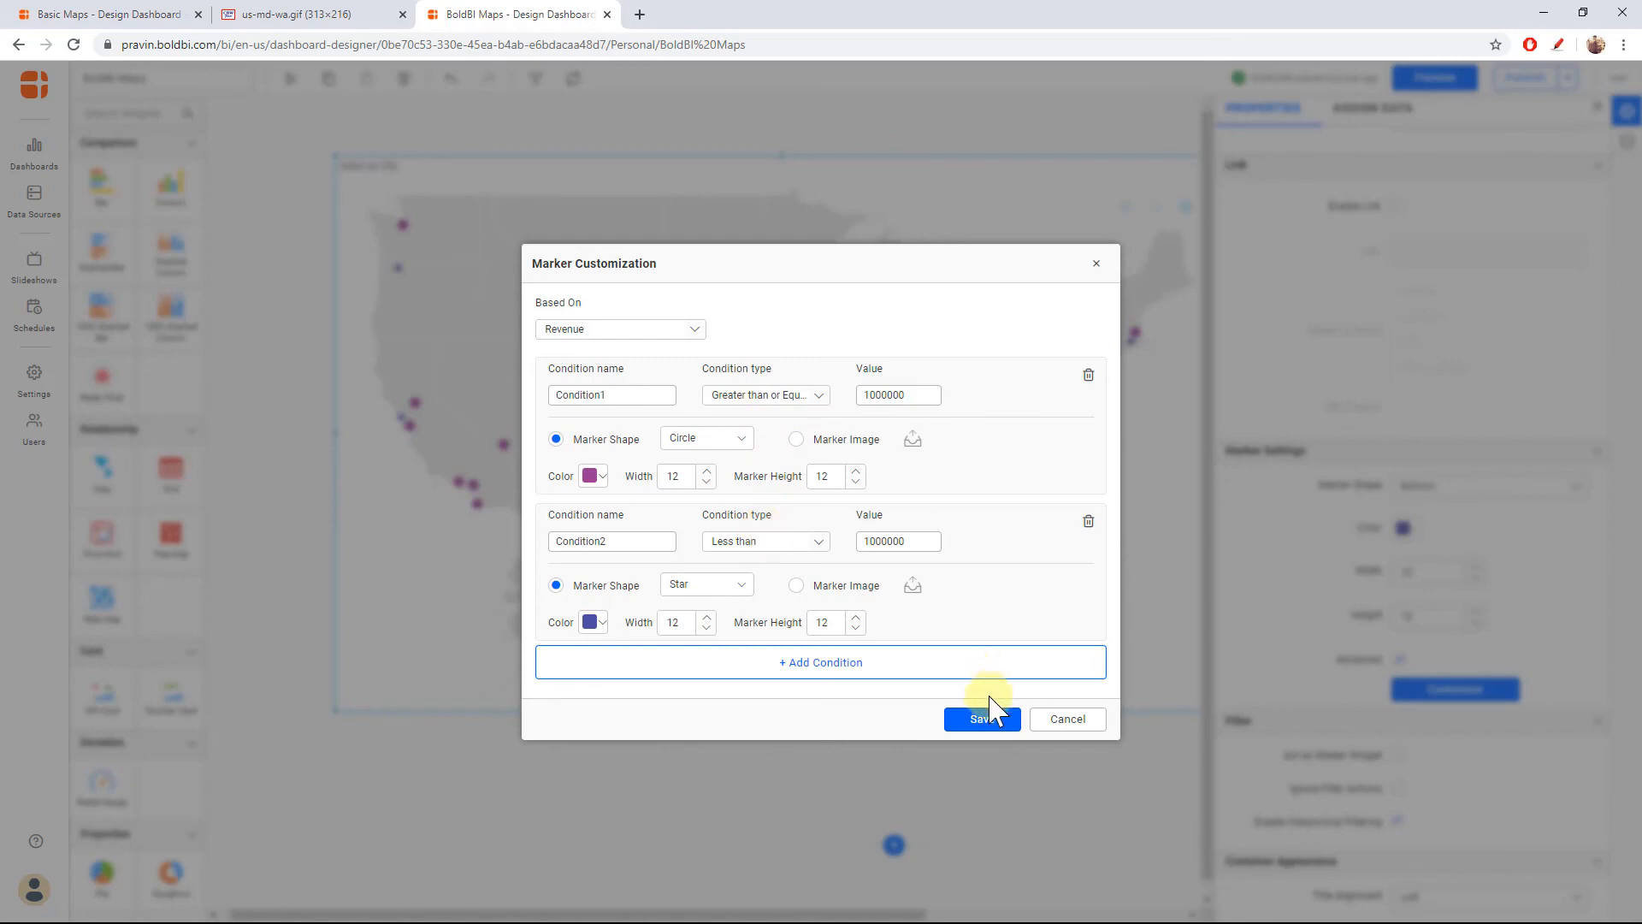
click(988, 720)
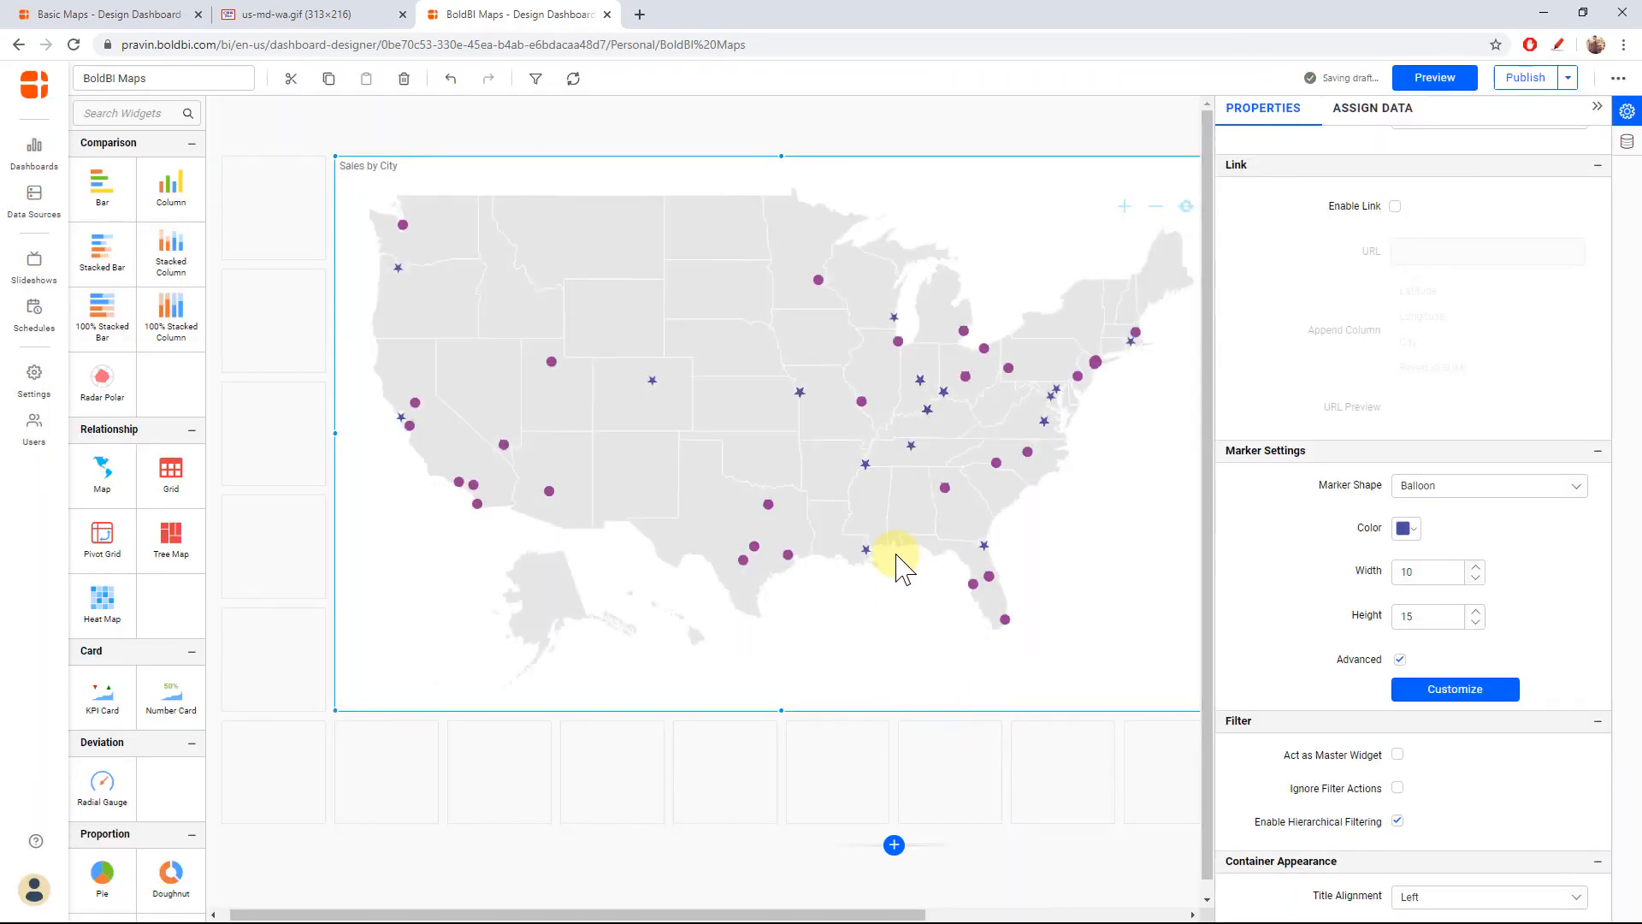
mouse_move(862, 402)
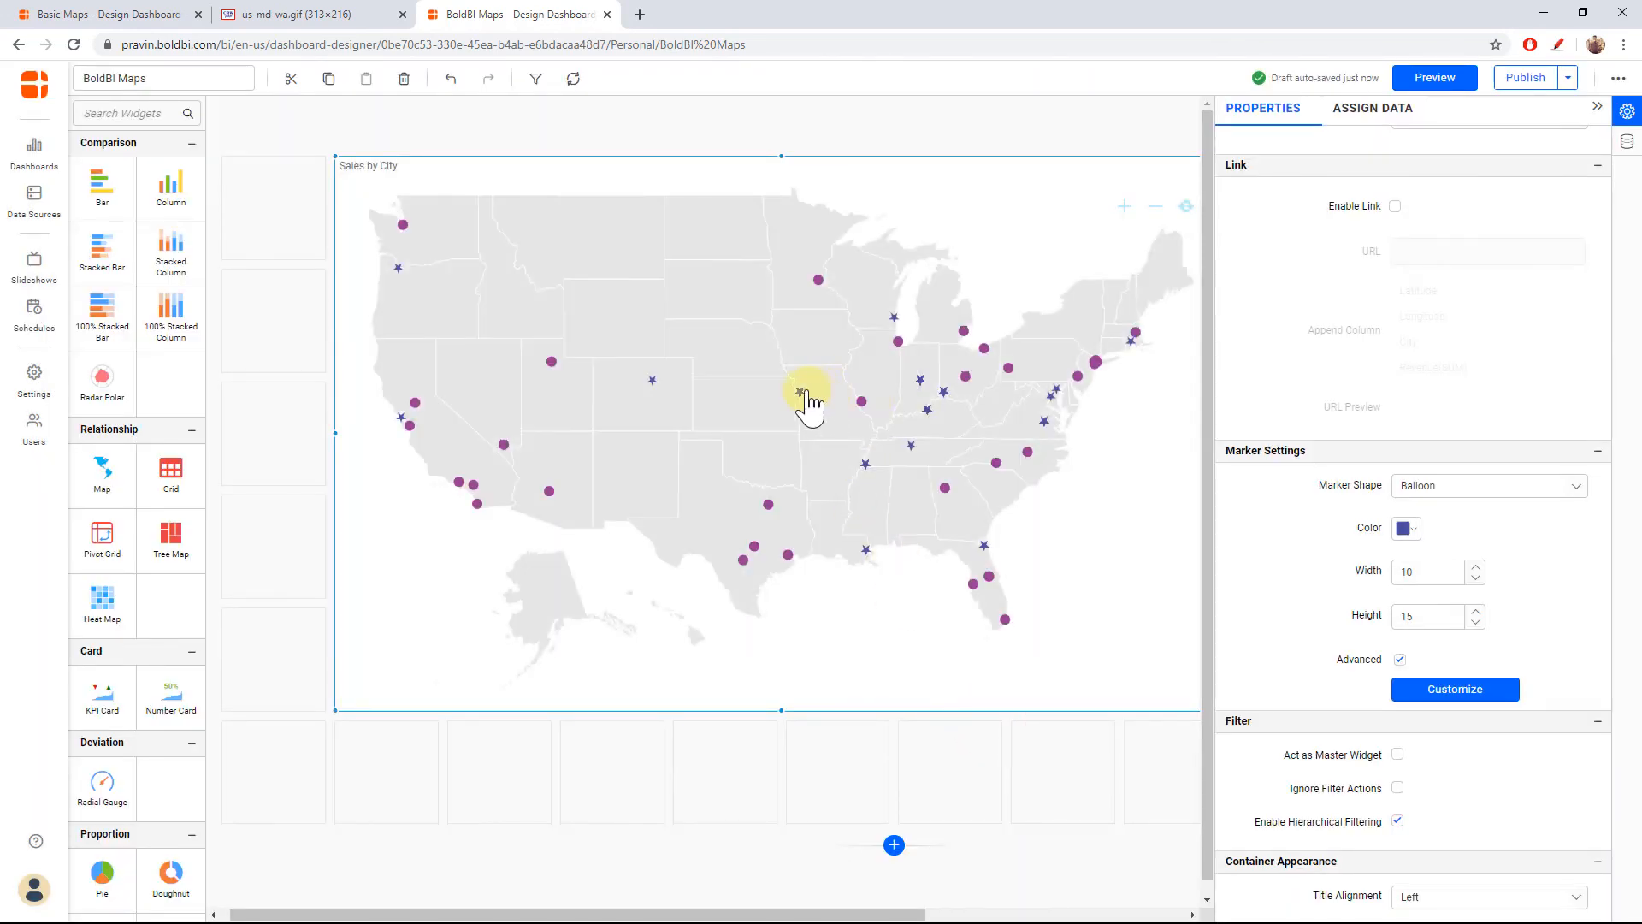
mouse_move(801, 393)
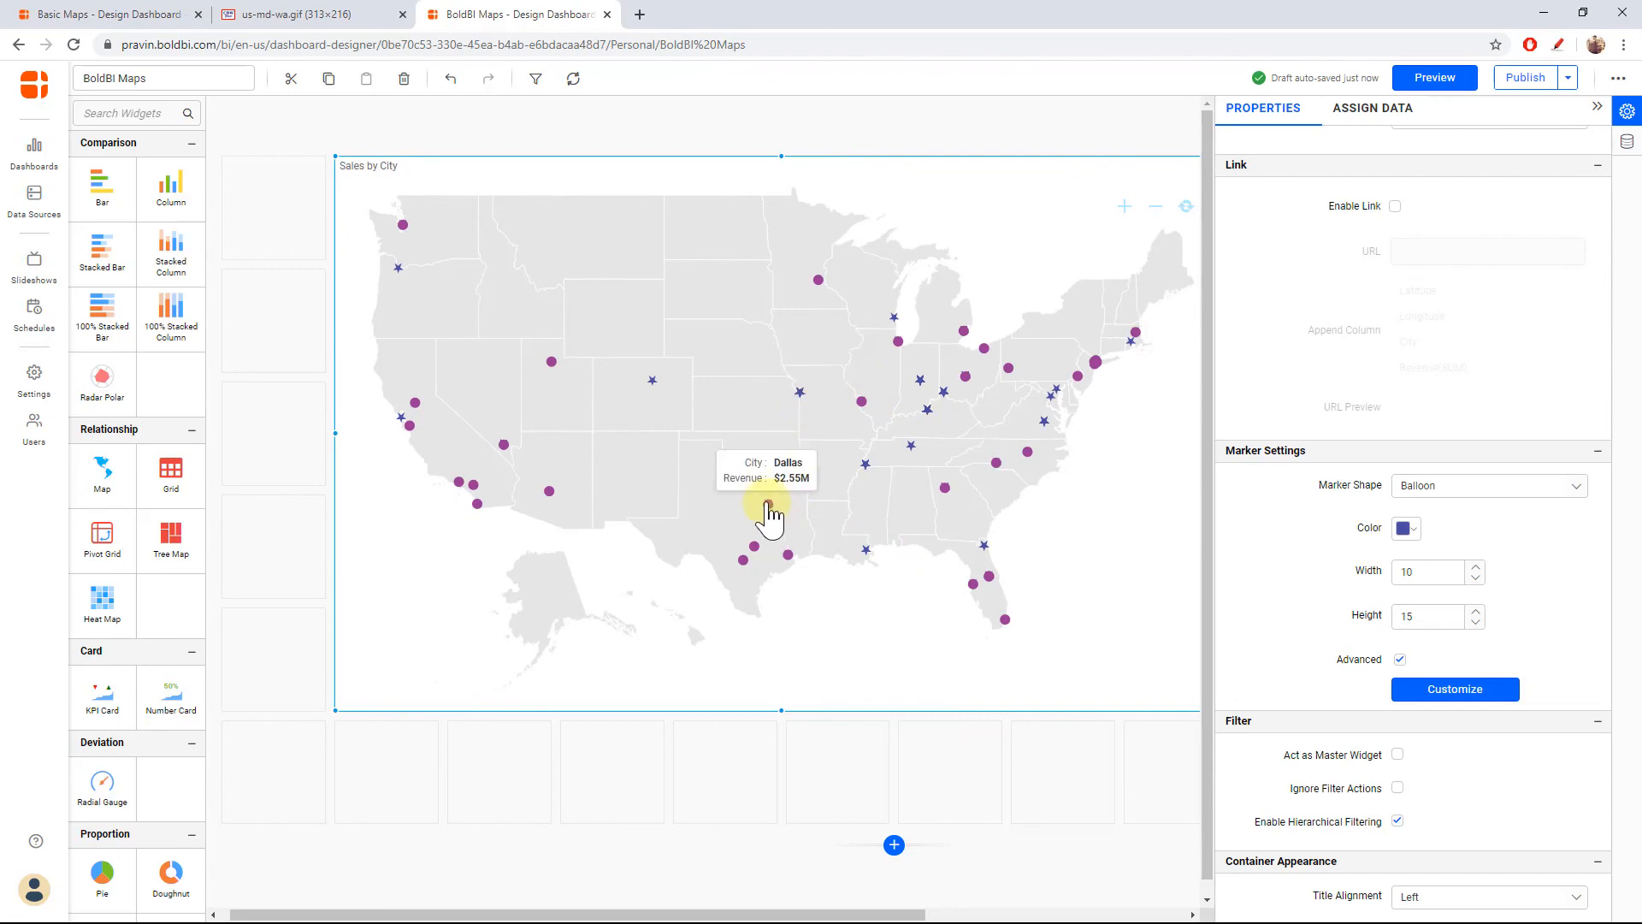